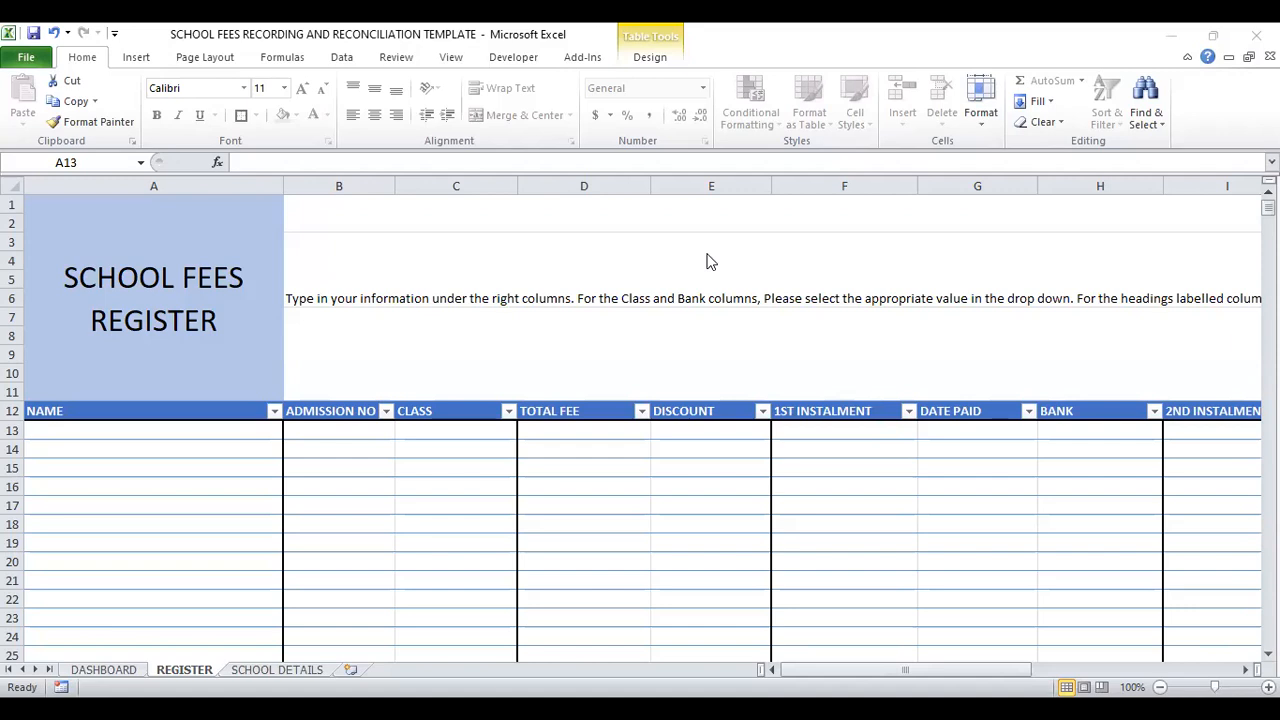
Step: Look through the School Details, Register and Dashboard sheets of the school fees workbook
left_click(273, 672)
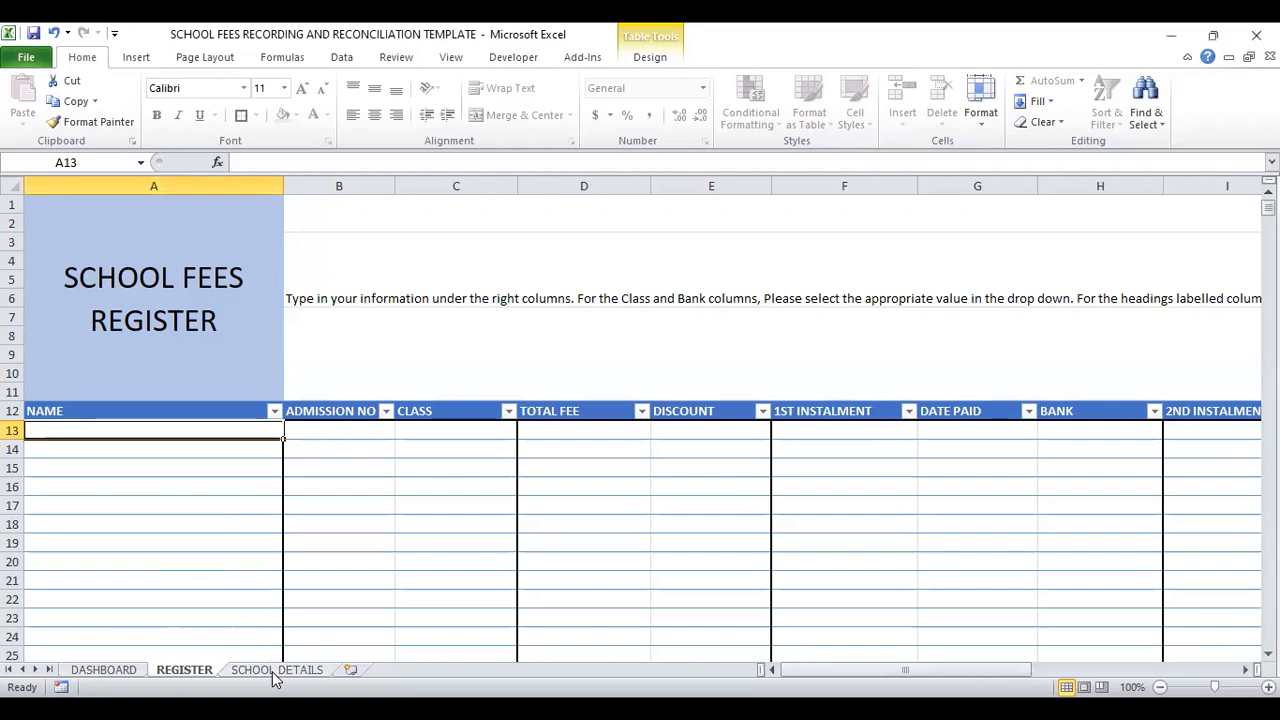
left_click(288, 672)
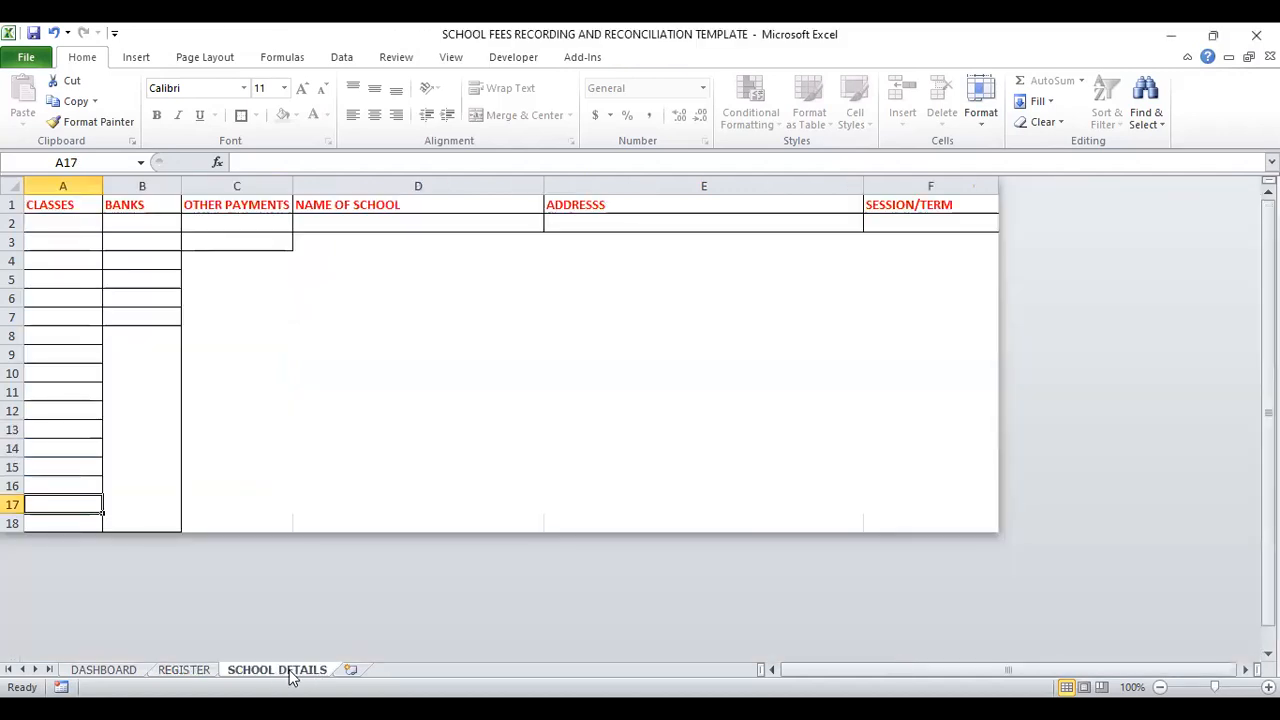
left_click(184, 671)
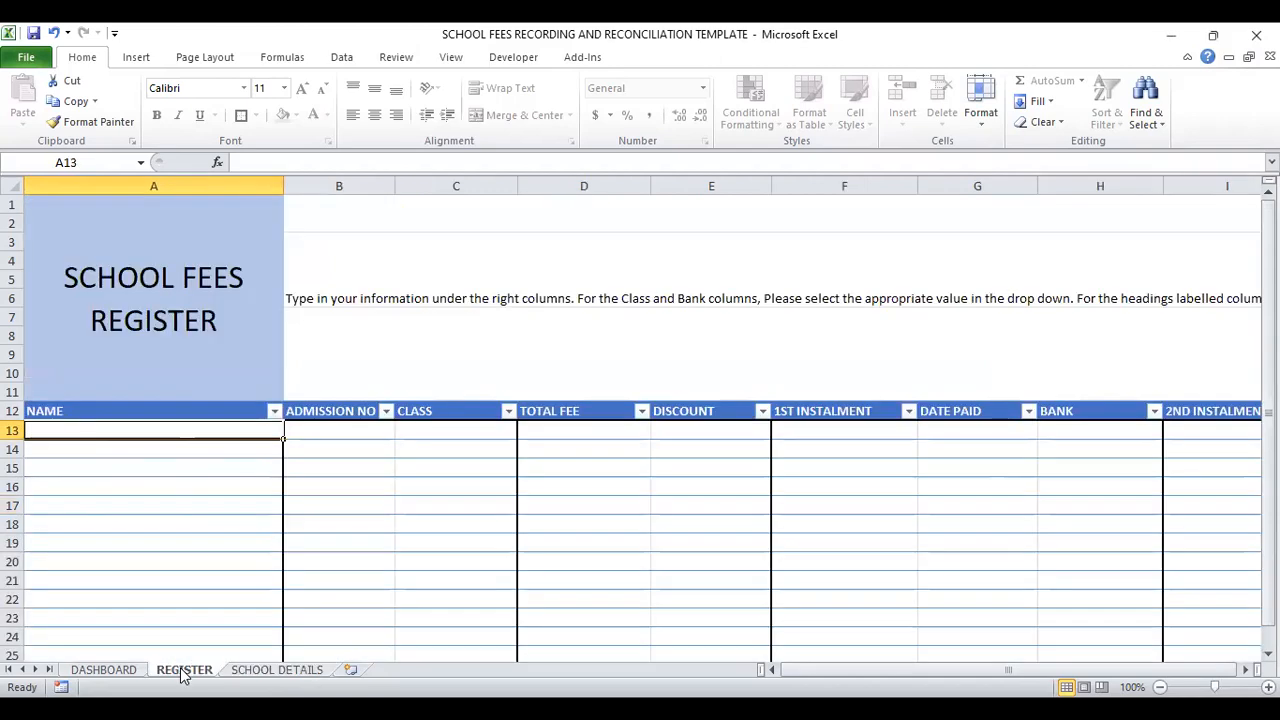
left_click(103, 670)
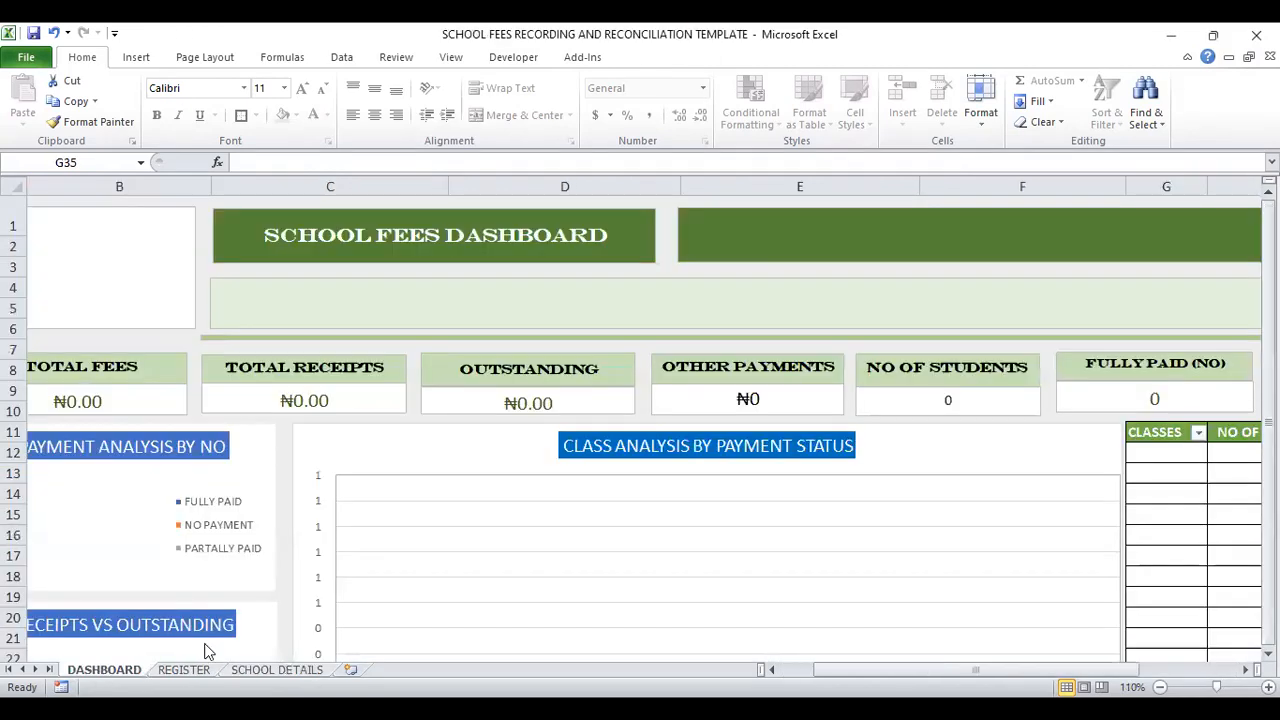
left_click(283, 669)
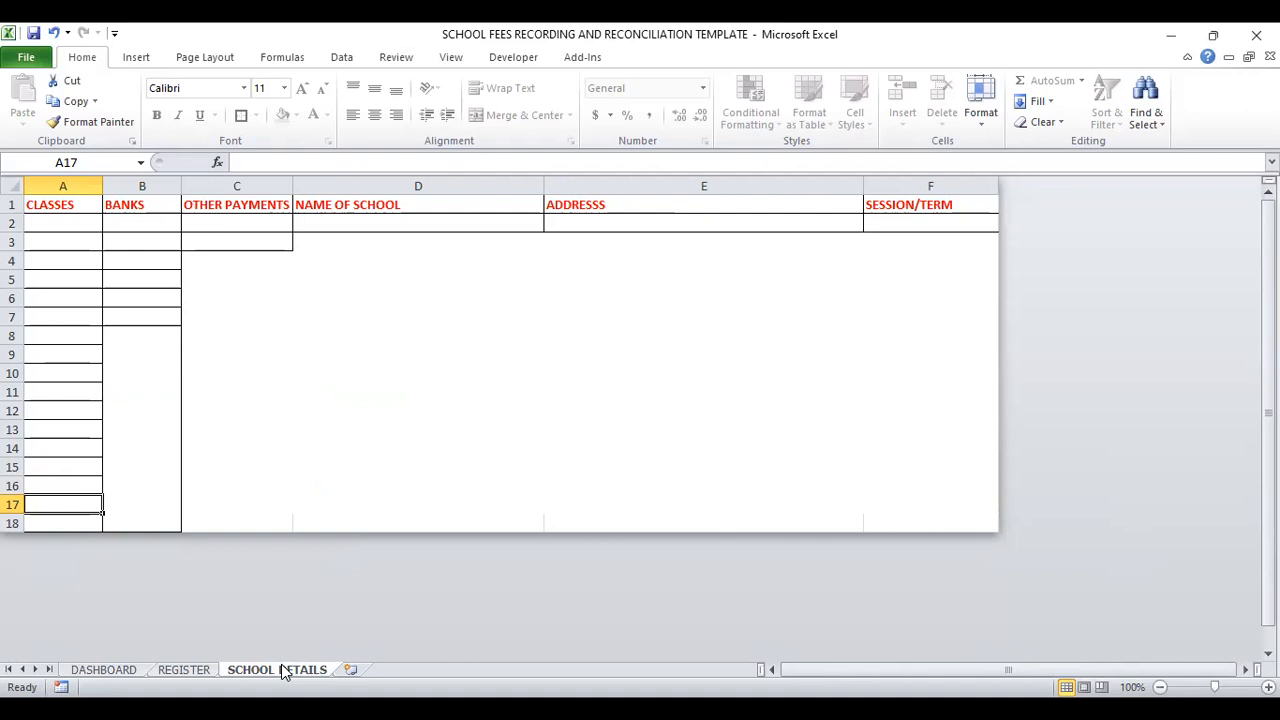
left_click(180, 671)
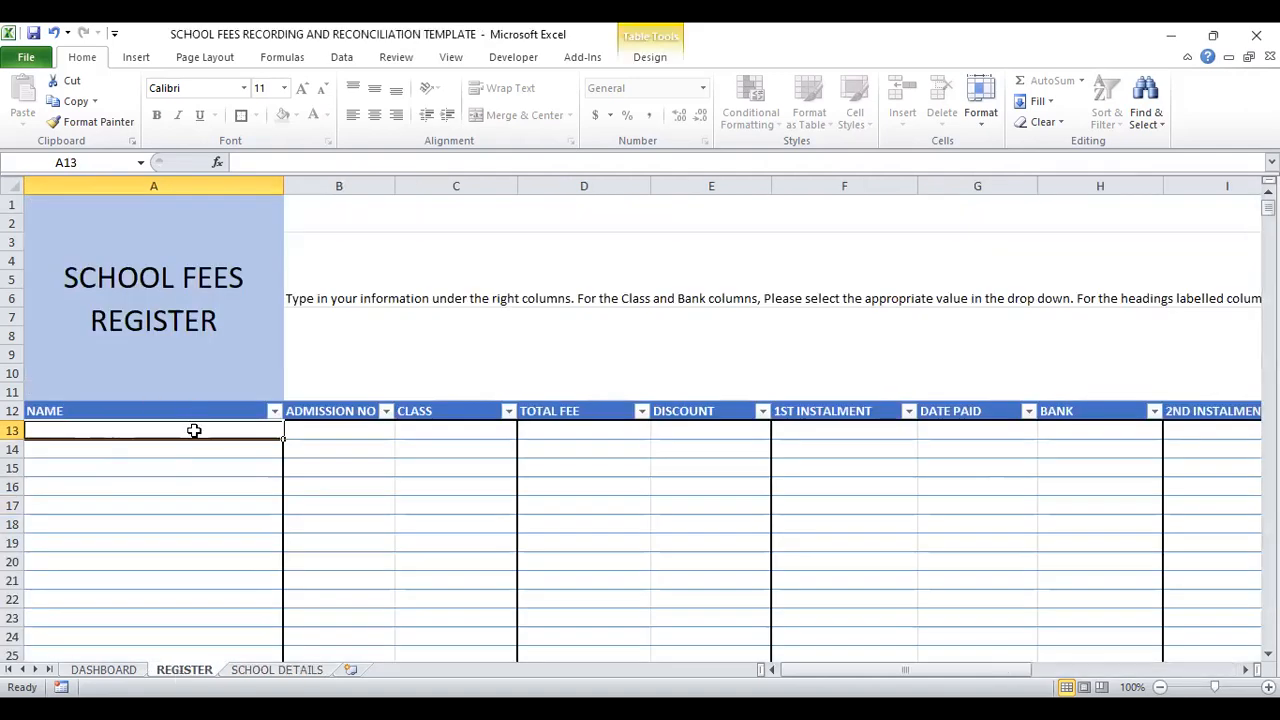
left_click(104, 670)
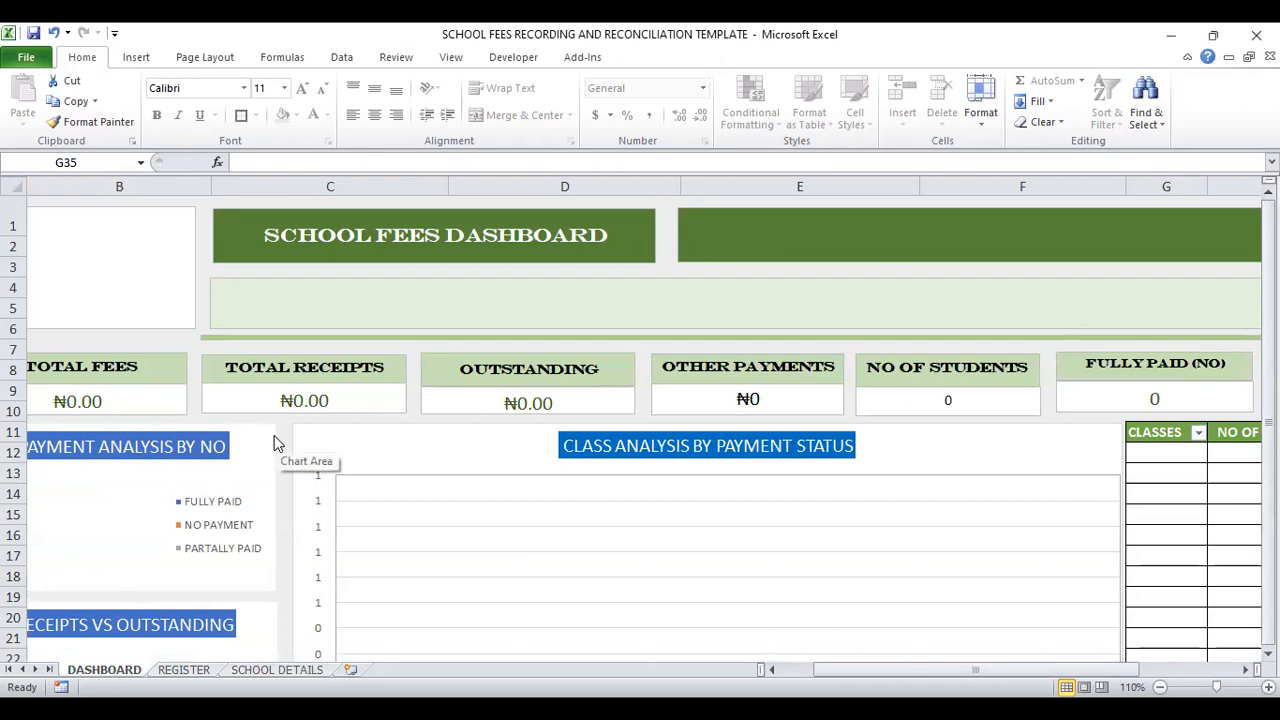
Step: Unlock the protected cells under CLASSES on the School Details sheet with the range password
left_click(277, 670)
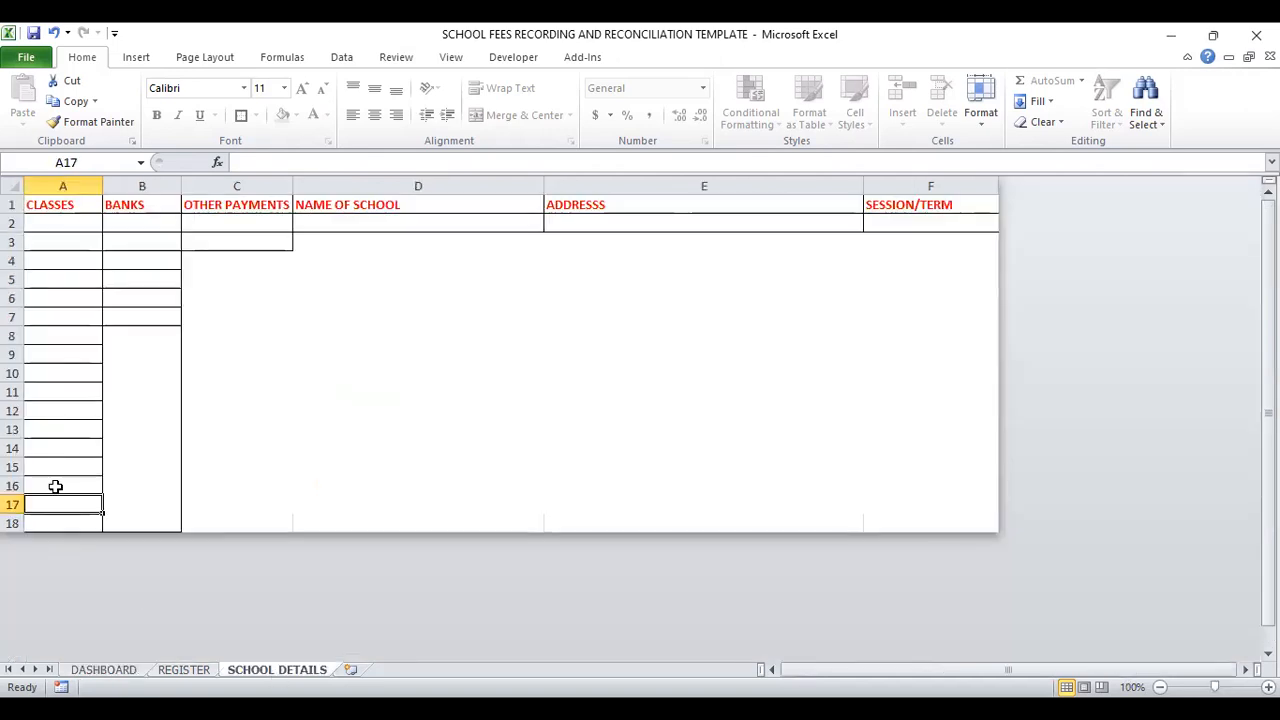
left_click(57, 224)
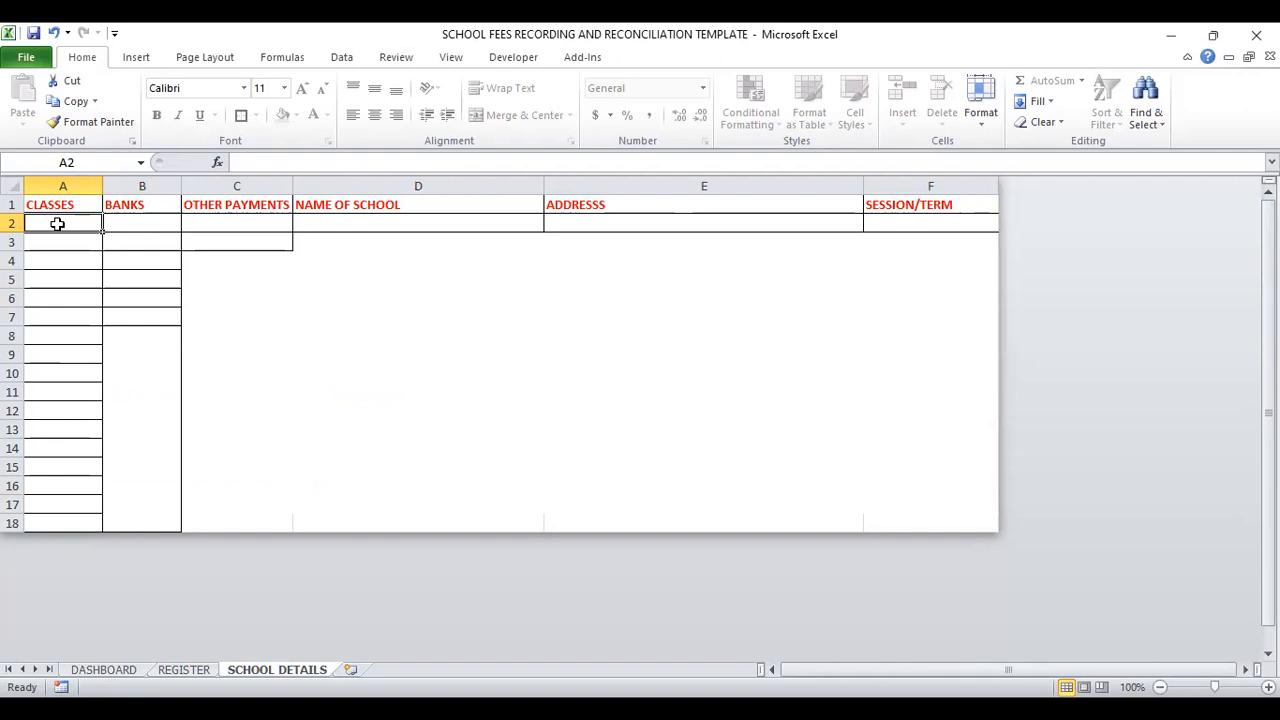
type("••")
key("BackSpace")
key("BackSpace")
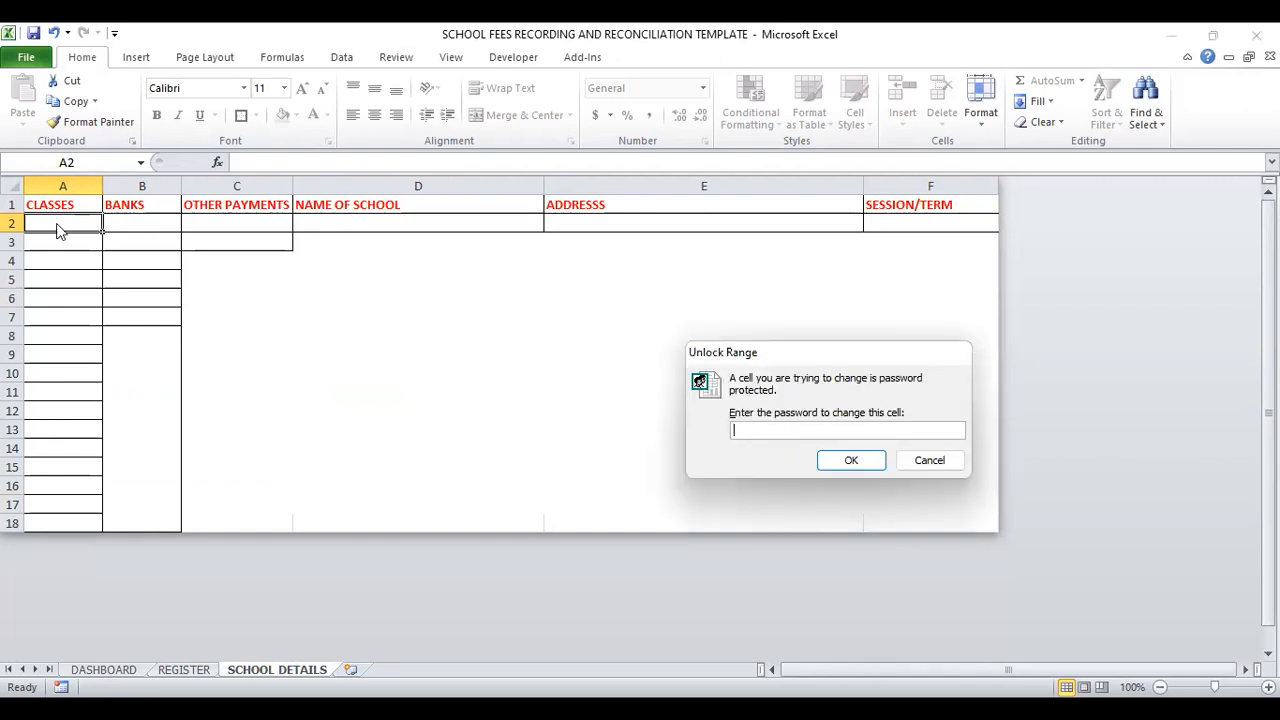
type("•••••••••••••")
left_click(851, 461)
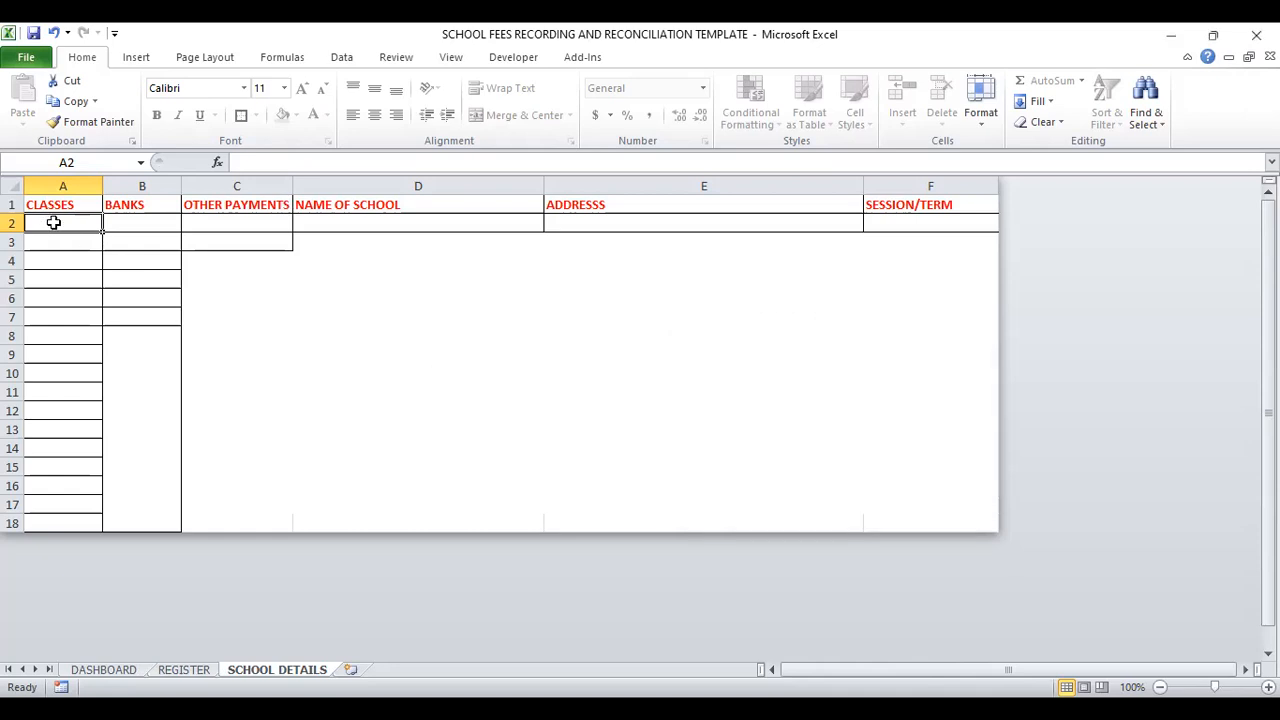
Step: Enter Basic 1, BASIC 2 and BASIC 3 in cells A2 to A4 of the CLASSES column
type("Basic 1")
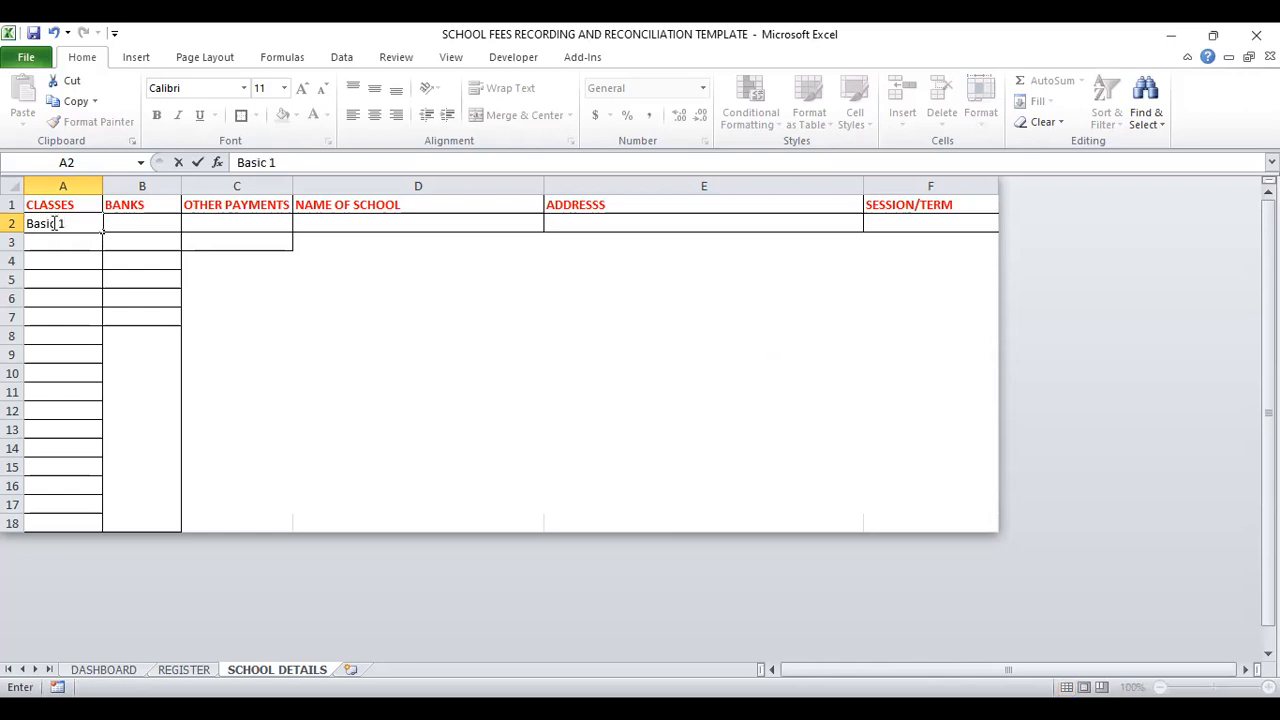
key("Return")
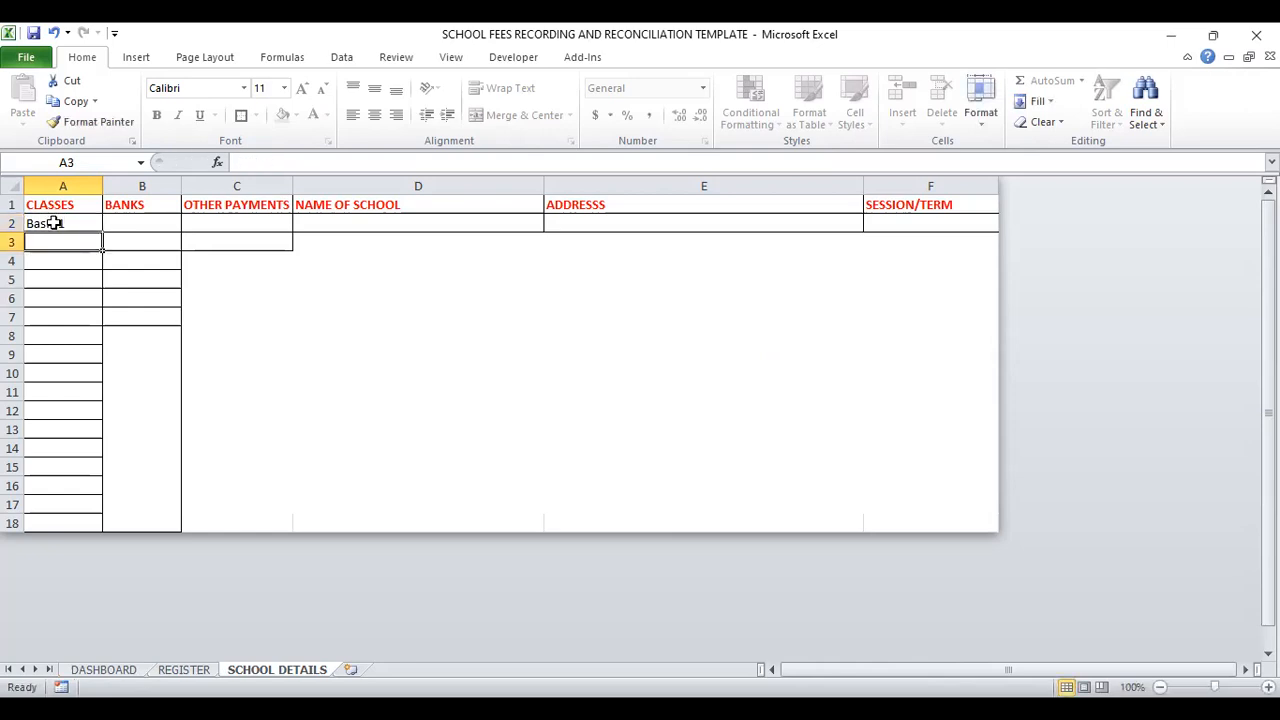
type("basic 1")
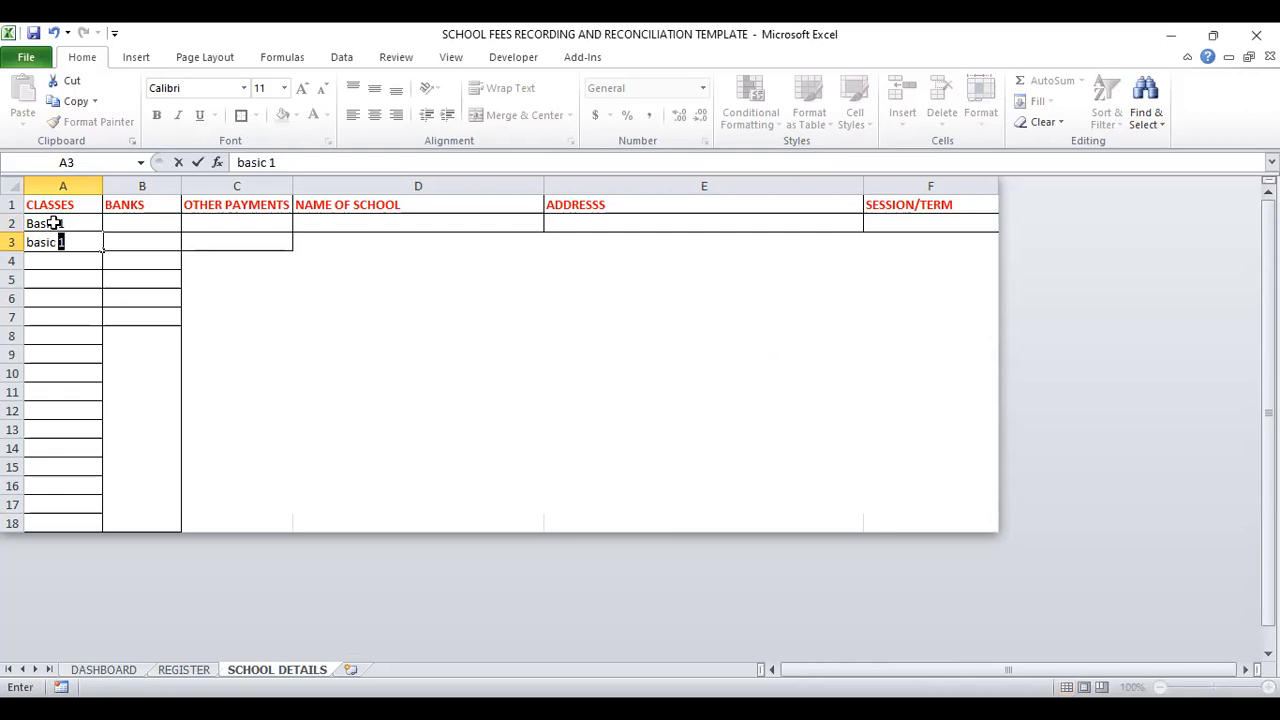
key("BackSpace")
key("BackSpace")
key("BackSpace")
key("BackSpace")
key("BackSpace")
key("BackSpace")
key("BackSpace")
type("BASIC 2")
key("Return")
type("BASI")
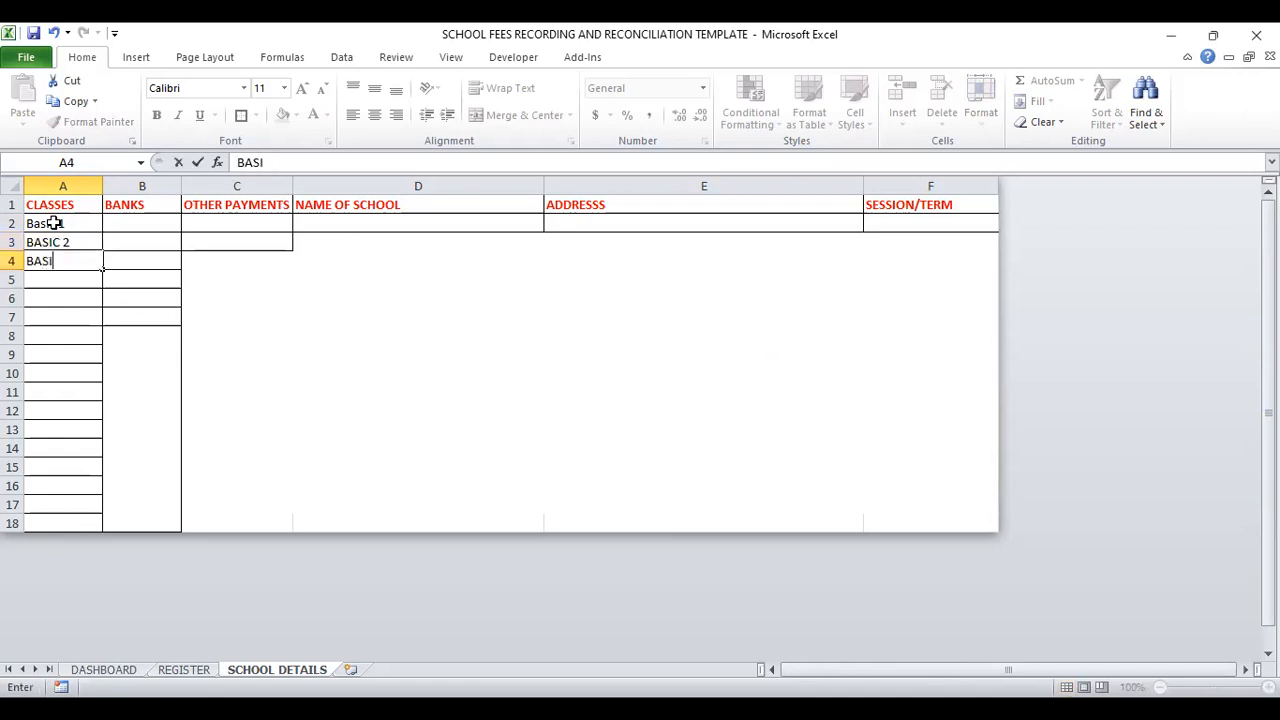
type("C 3")
key("Return")
Step: Continue the CLASSES list with BASIC 4, BASIC 5 and BASIC 6 in cells A5 to A7
type("BASIC 4")
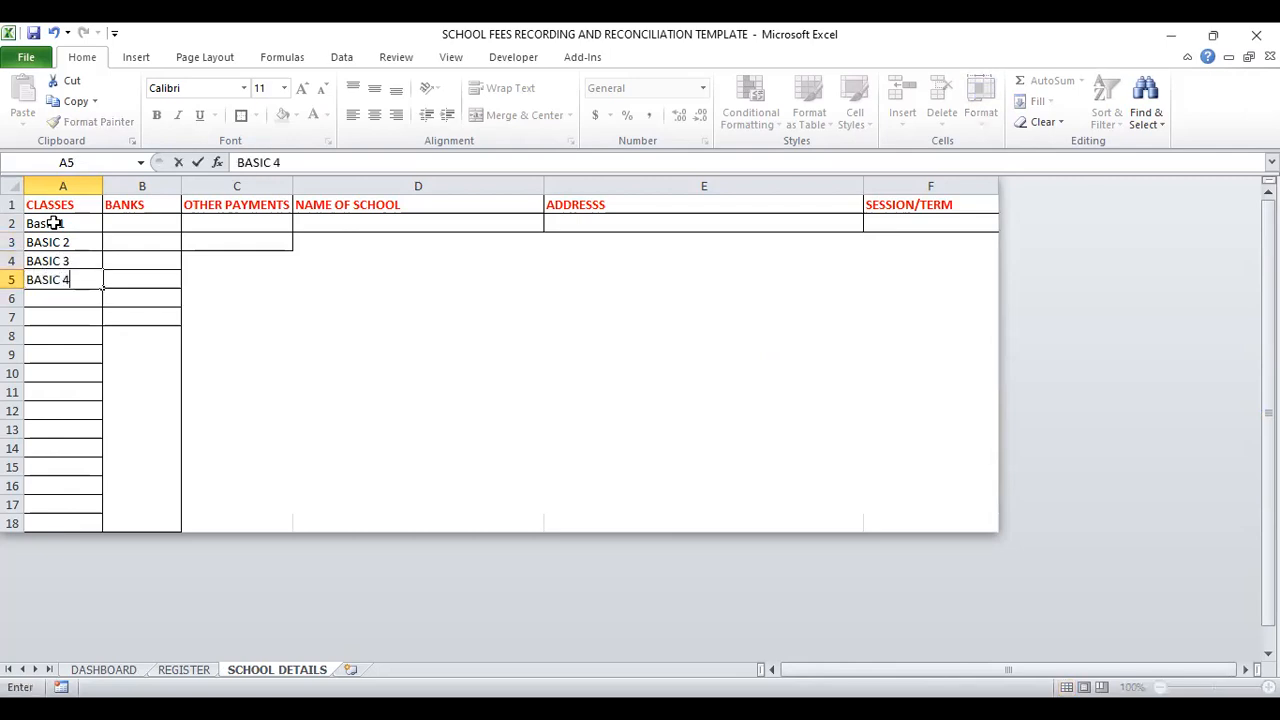
key("Return")
key("Return")
type("B")
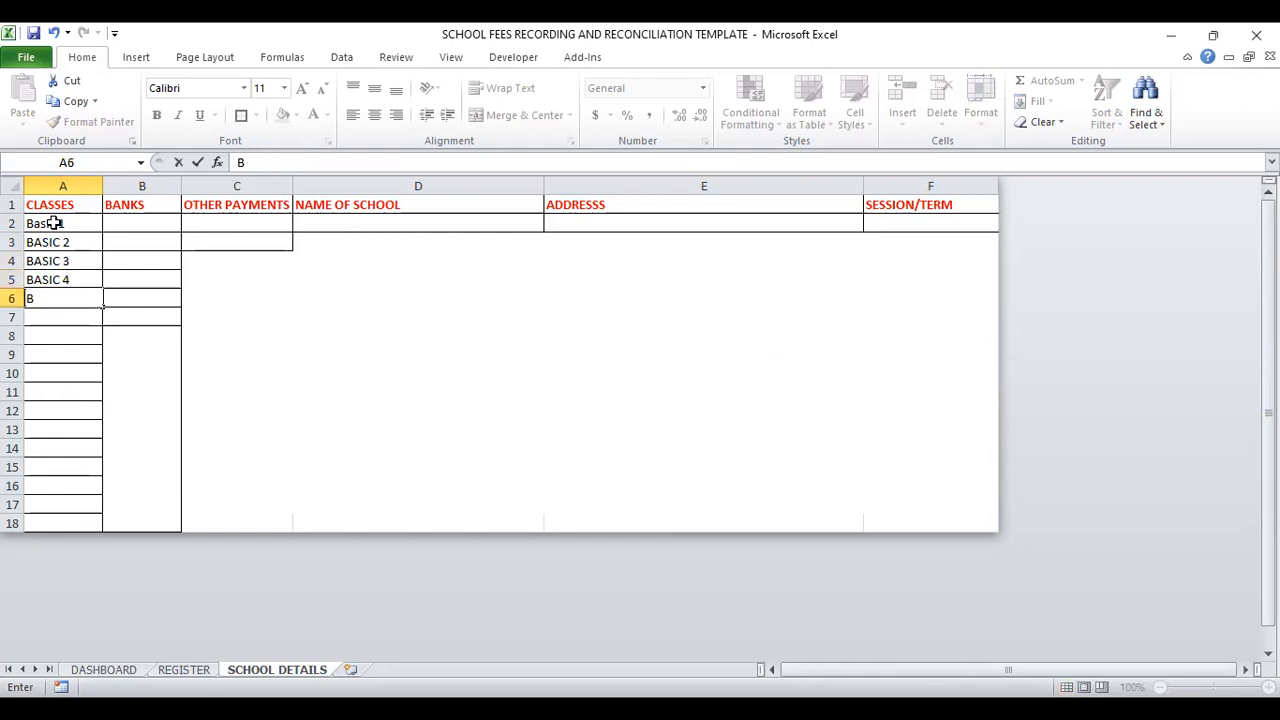
type("ASIC 5")
key("Return")
type("BASIC ")
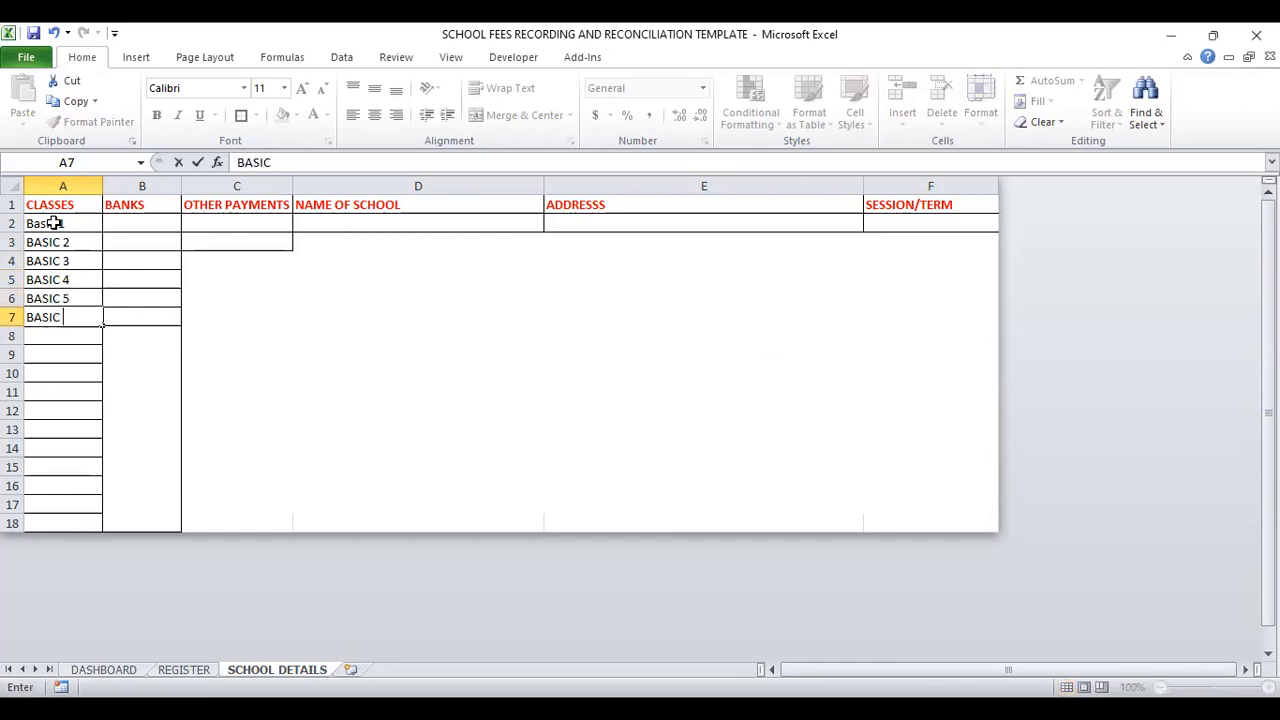
type("6")
Step: List the banks ZENITH, FBN and UBA in cells B2 to B4 of the BANKS column
left_click(139, 224)
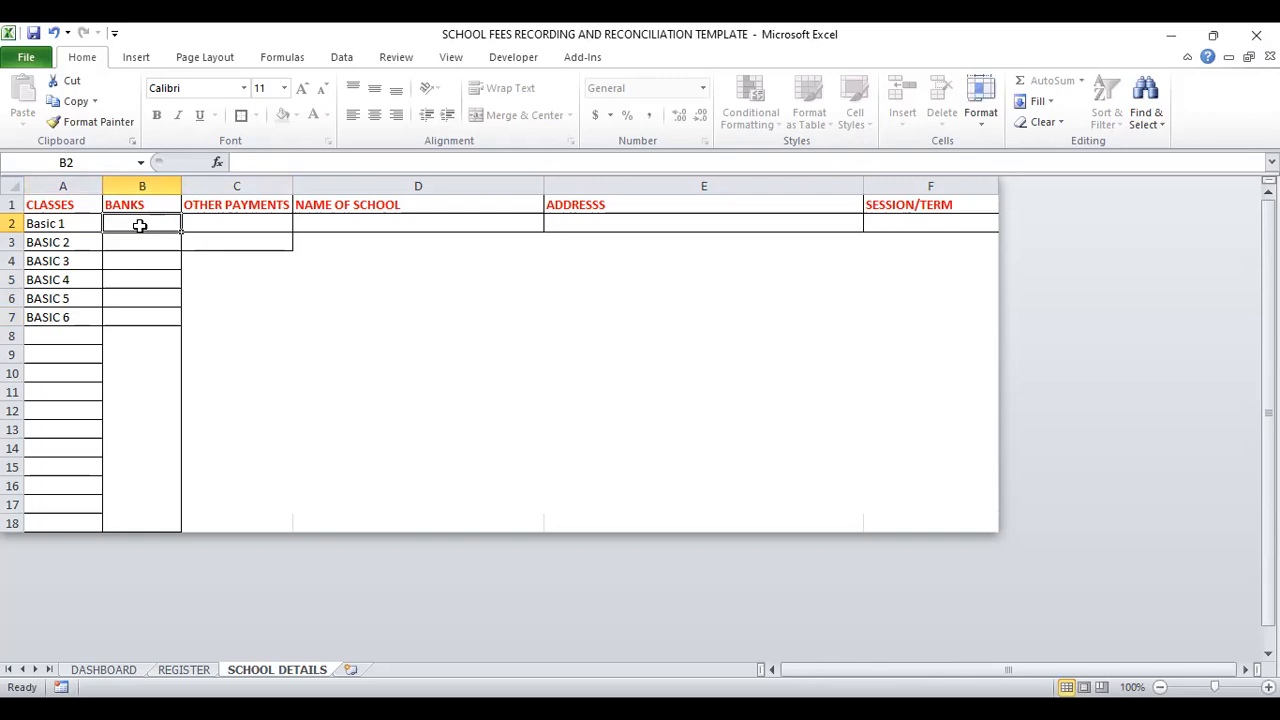
type("ZENITH")
key("Return")
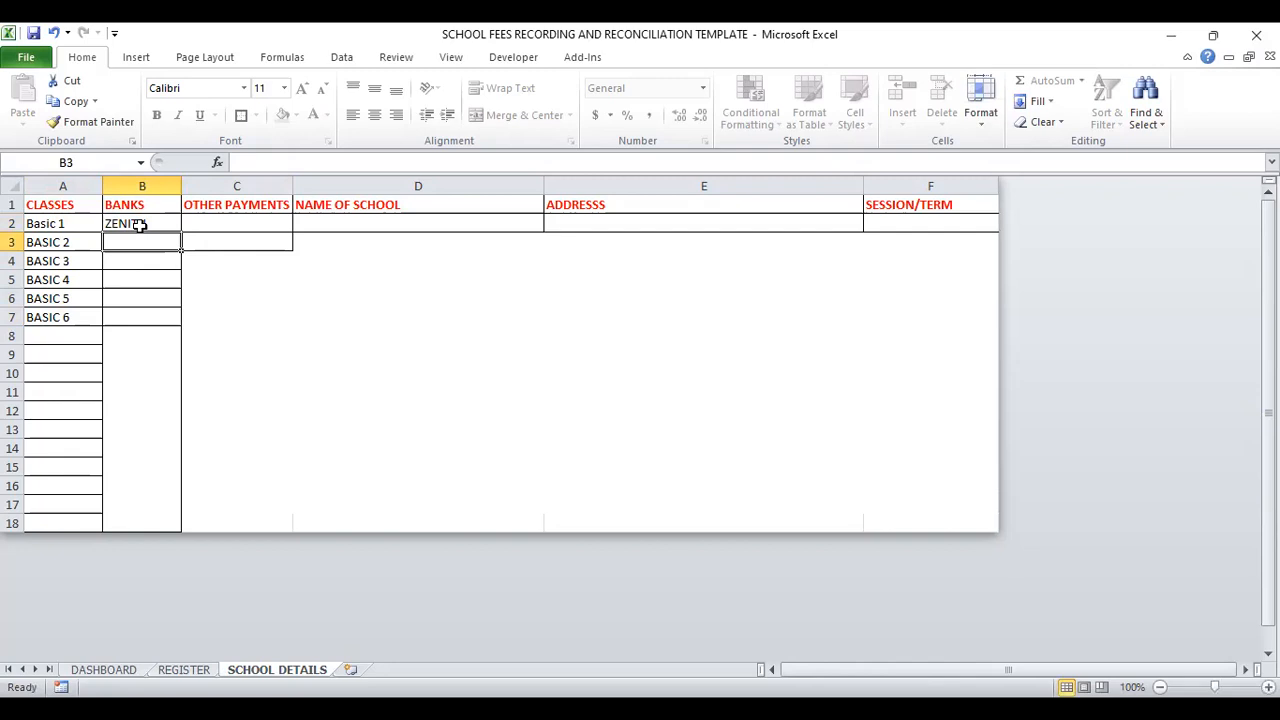
type("FBN")
key("Return")
type("UBA")
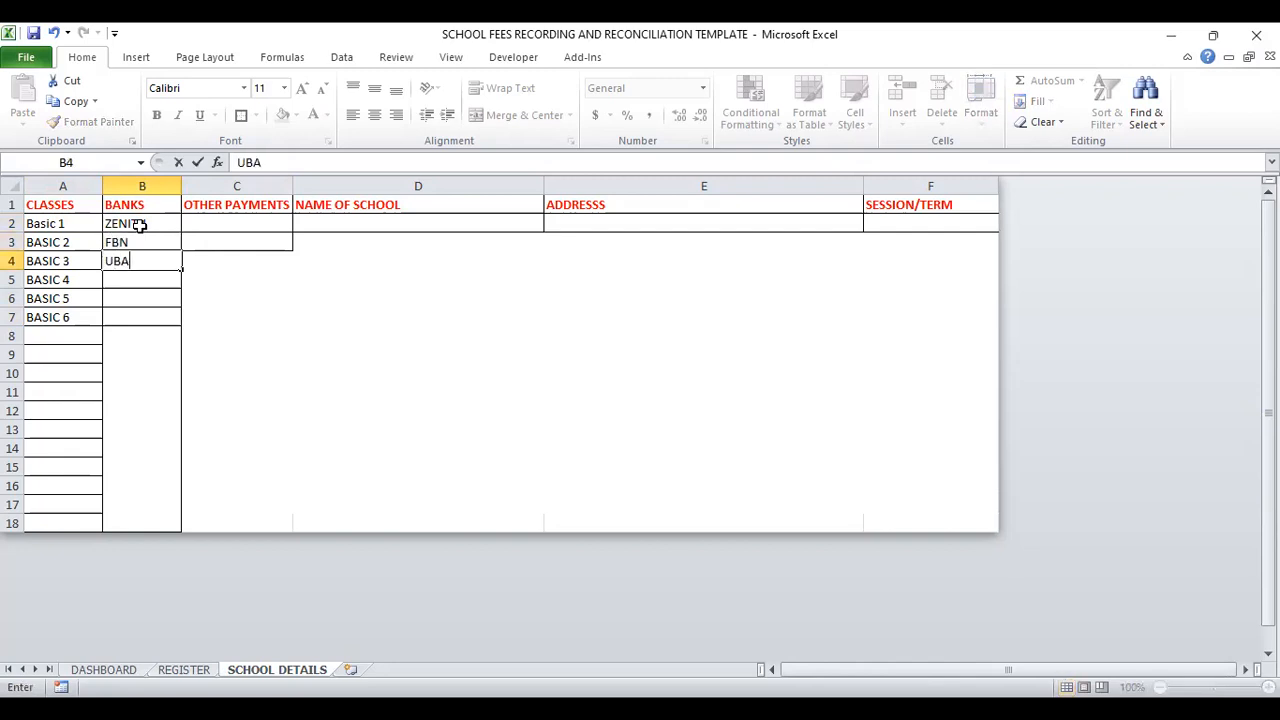
Step: Enter FEEDING and TRANSPORT in cells C2 and C3 of the OTHER PAYMENTS column
left_click(224, 226)
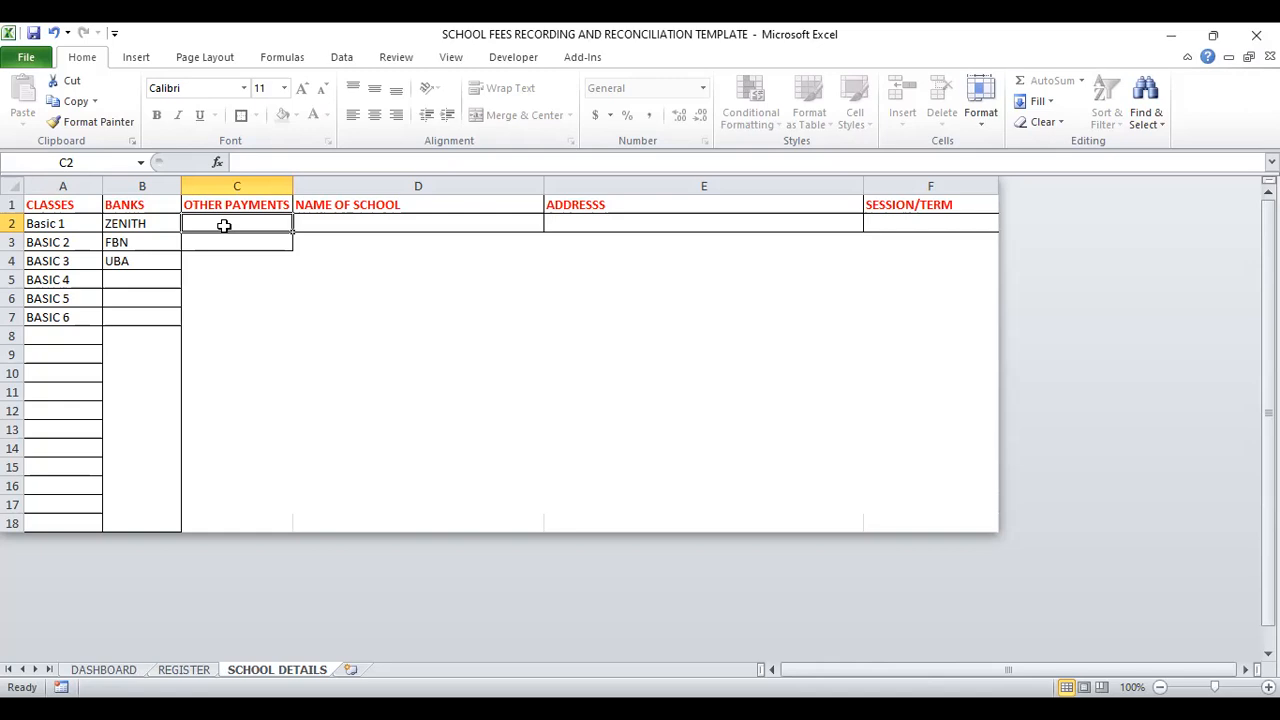
type("FEEDING")
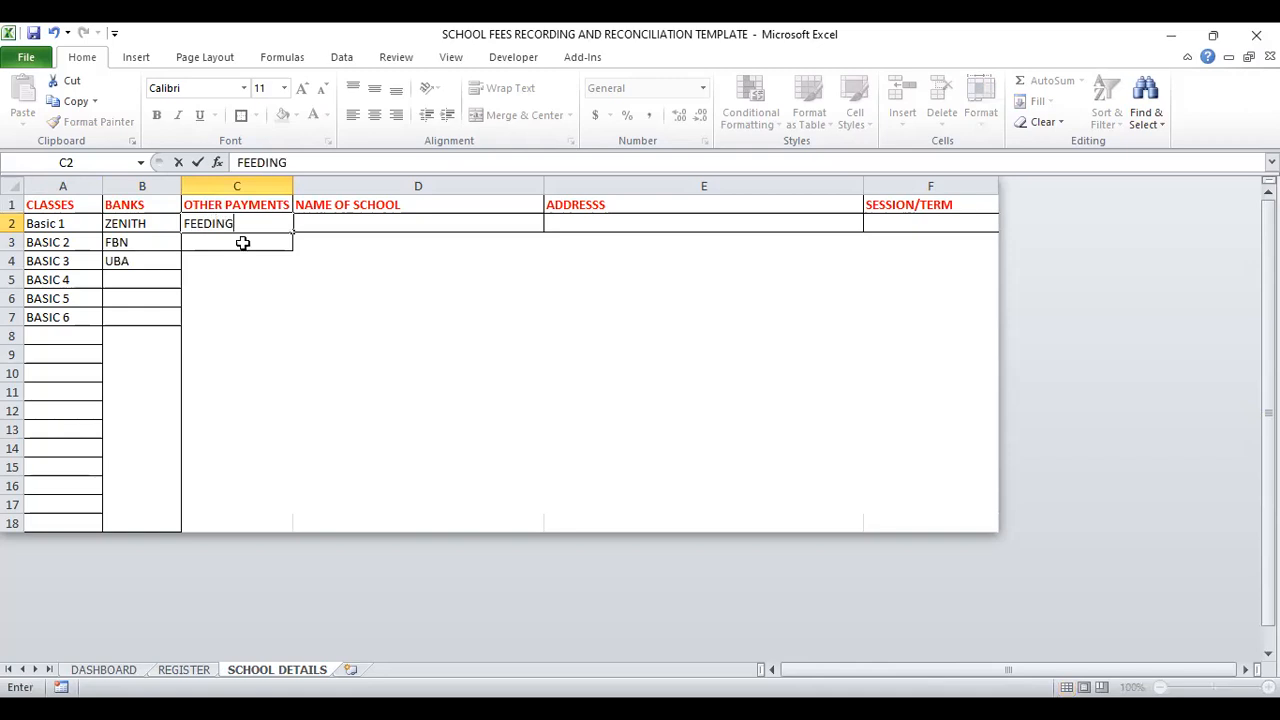
left_click(245, 242)
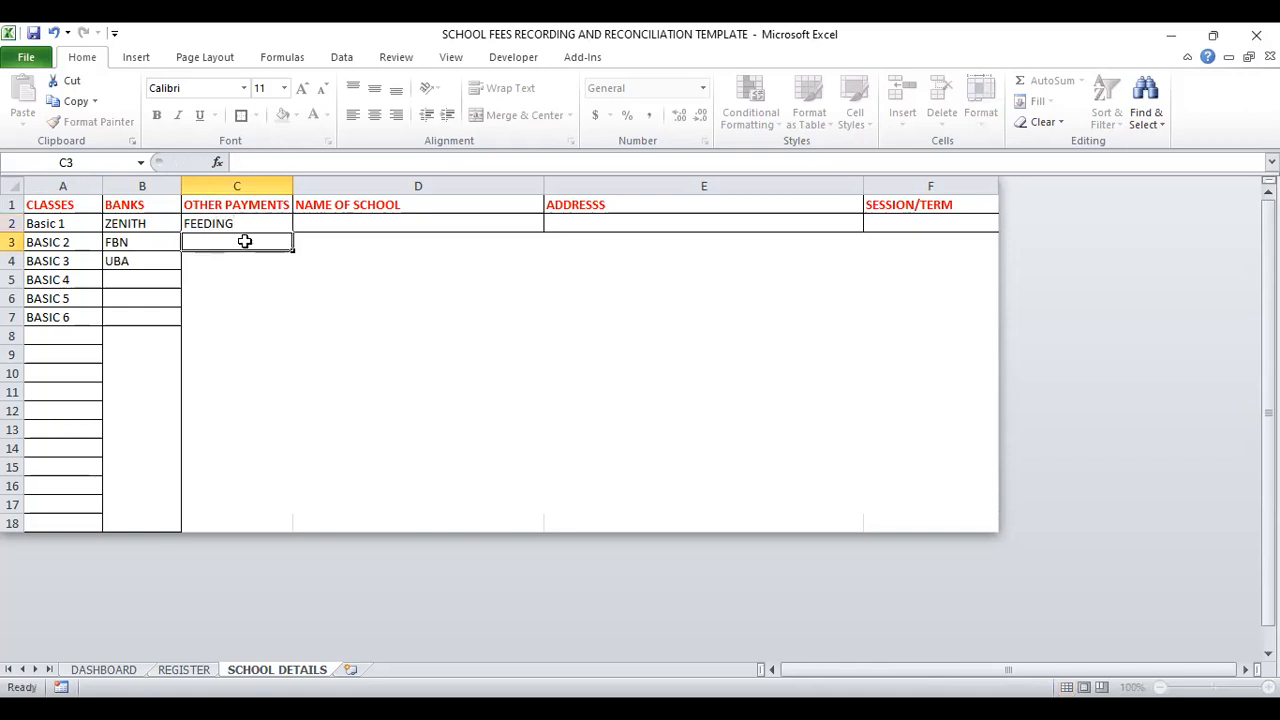
type("TRA")
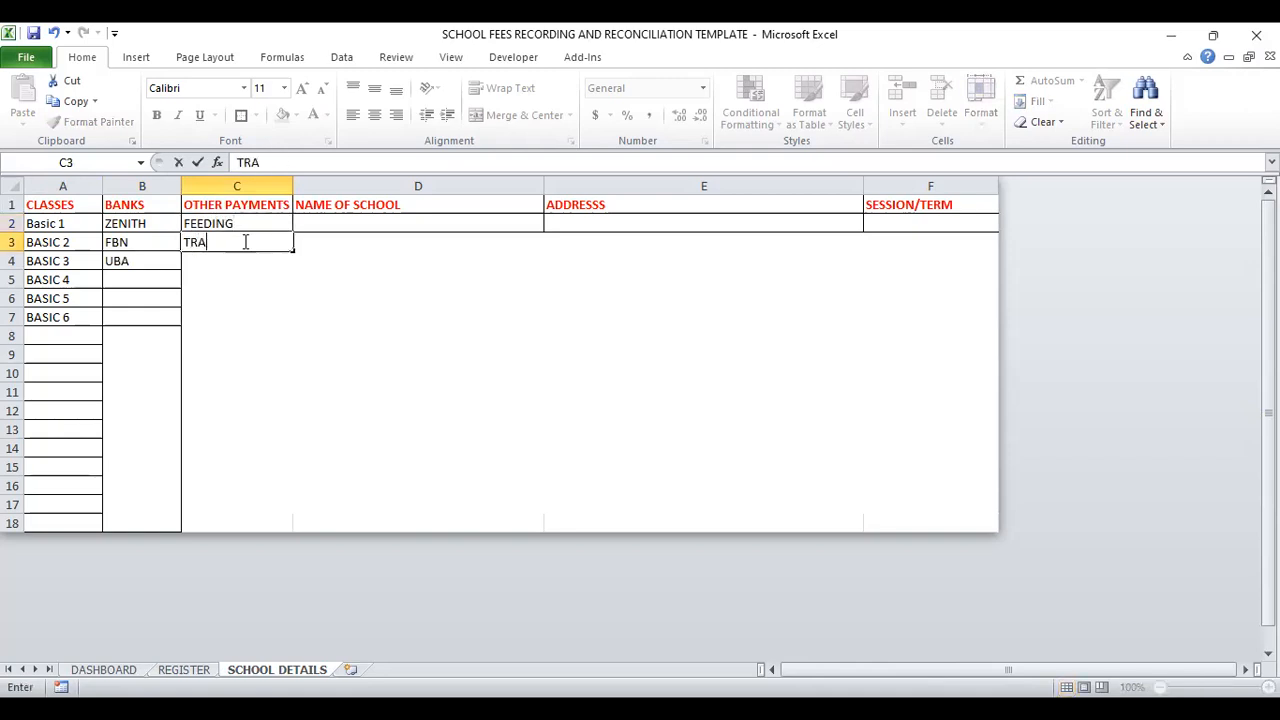
type("NSPORT")
Step: Enter DEMOSTRATION SCHOOL as the name of the school in cell D2
left_click(358, 222)
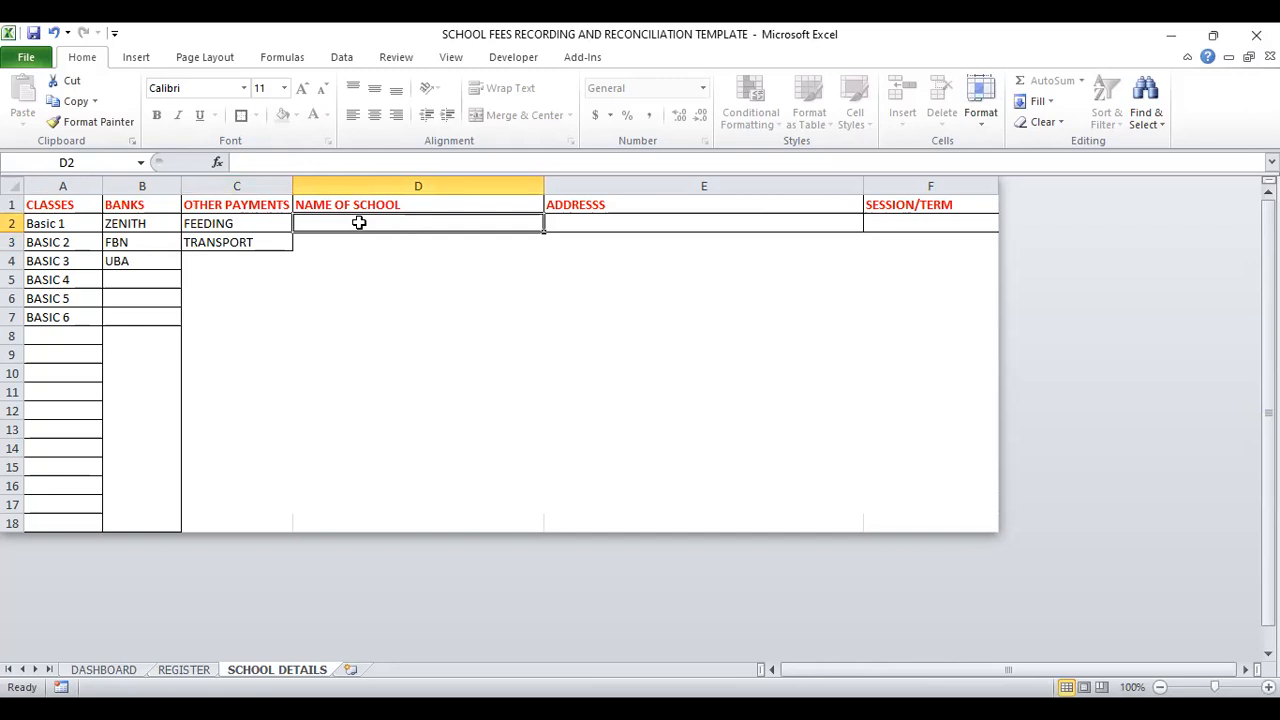
type("DEMOSTRATION SCHOOL")
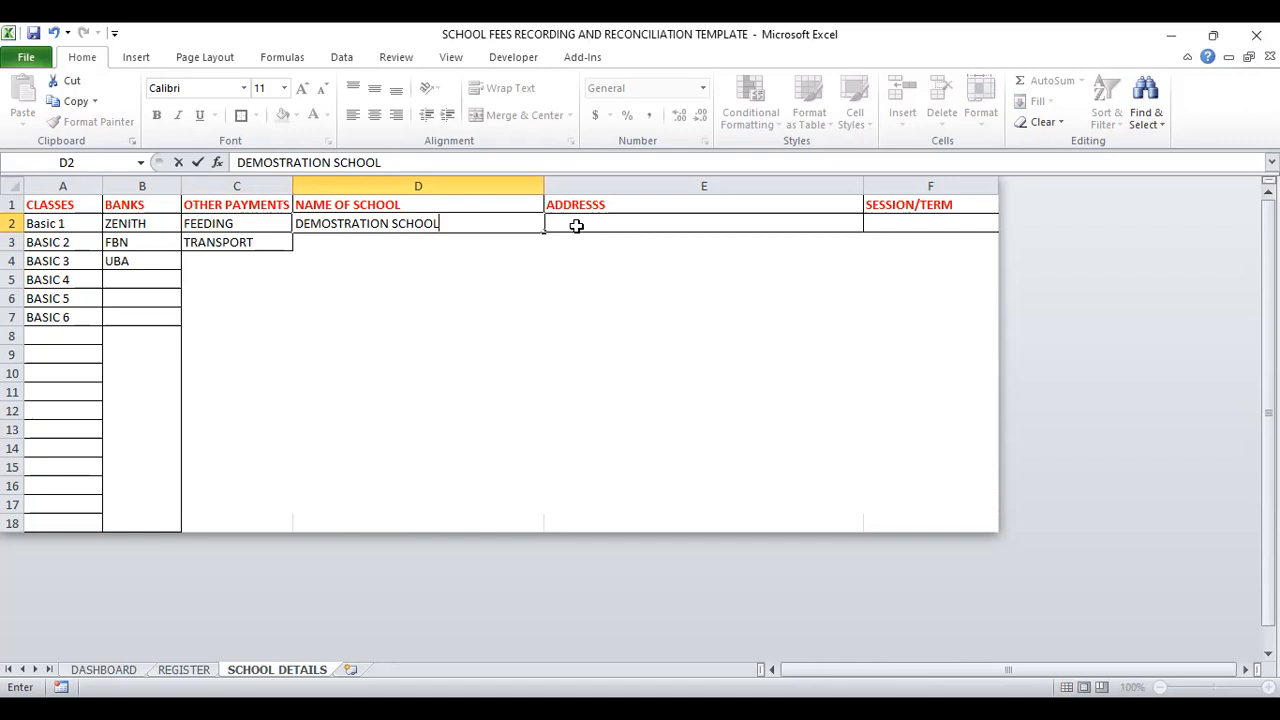
Step: Fill in the school's address in cell E2 of the School Details sheet
left_click(576, 226)
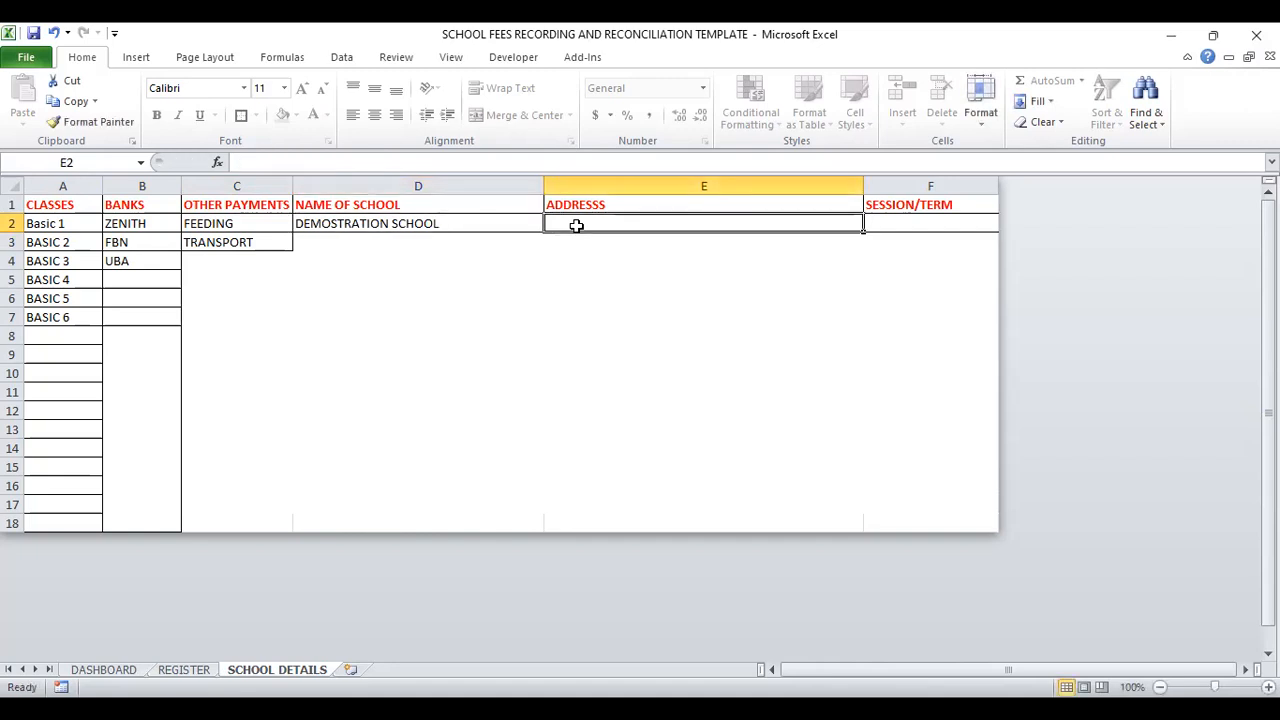
type("NO 1, IKEJA STREET")
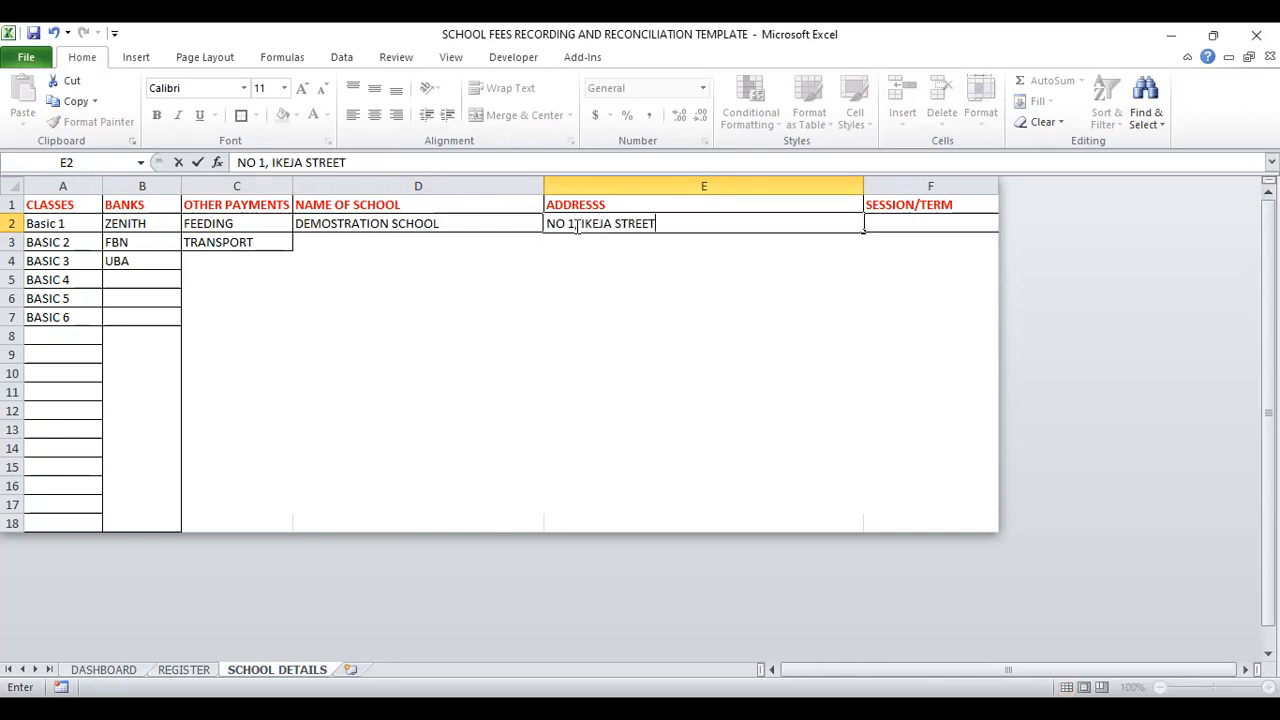
type(", ABUJA")
Step: Set the session/term in cell F2 to 2021/2022 3RD TERM
left_click(891, 224)
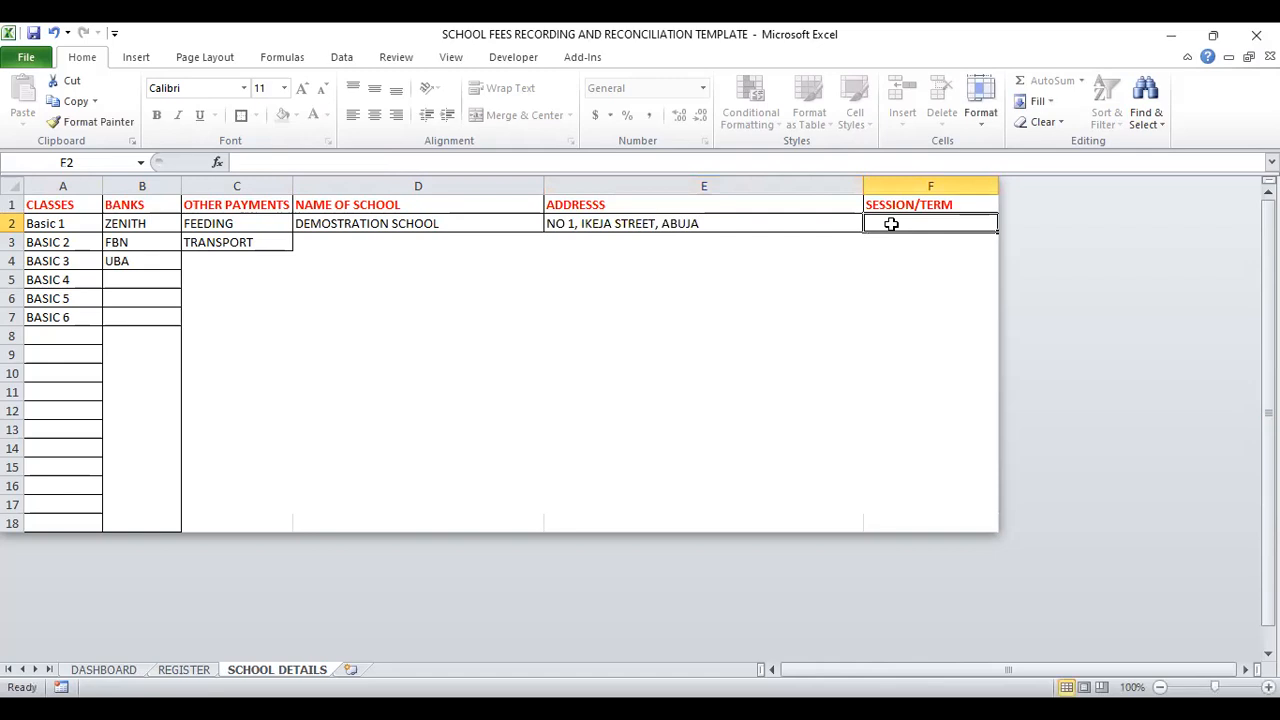
type("20")
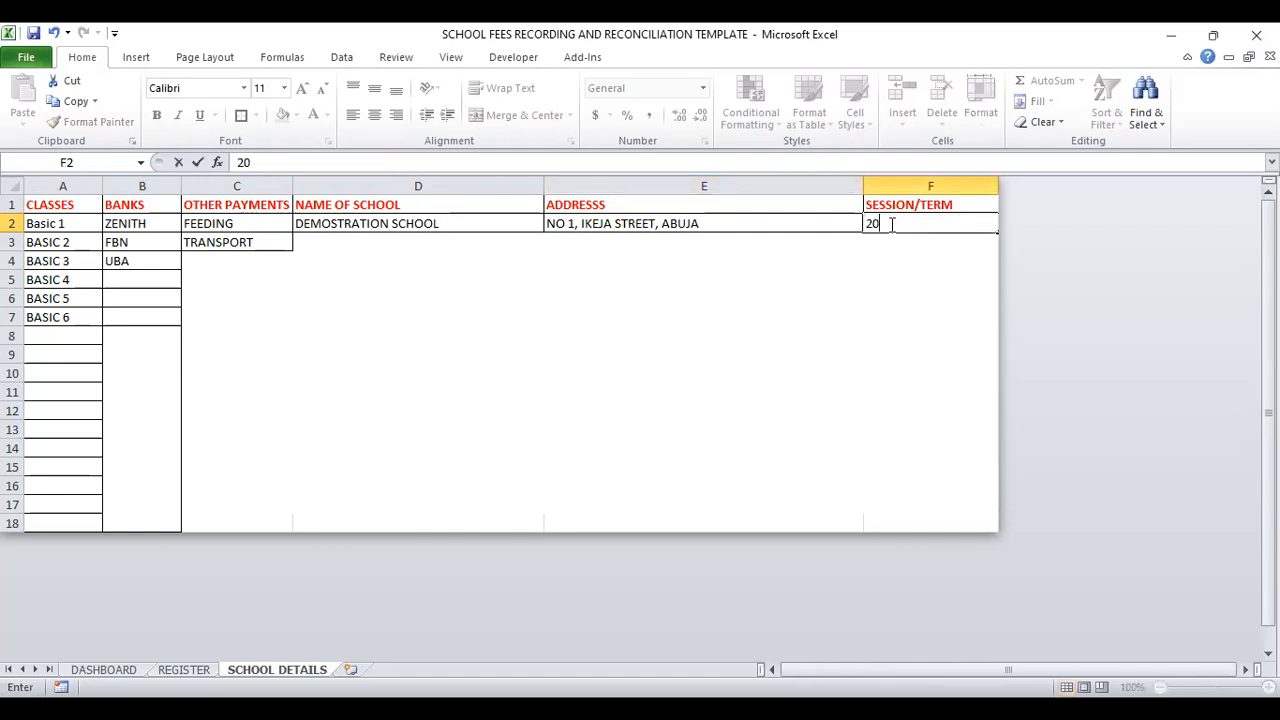
type("21/2022 3RD")
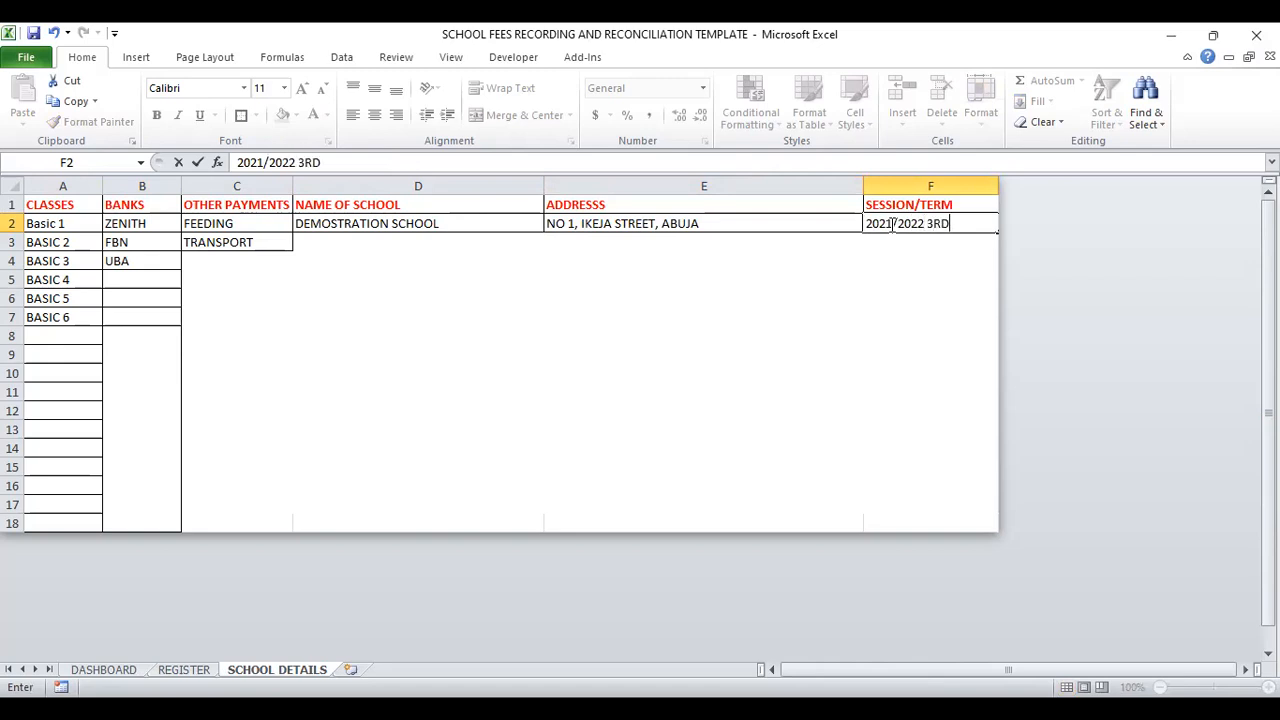
type(" TERM")
Step: Unlock the protected entry cells of the REGISTER sheet at A13 by entering the range password
left_click(183, 670)
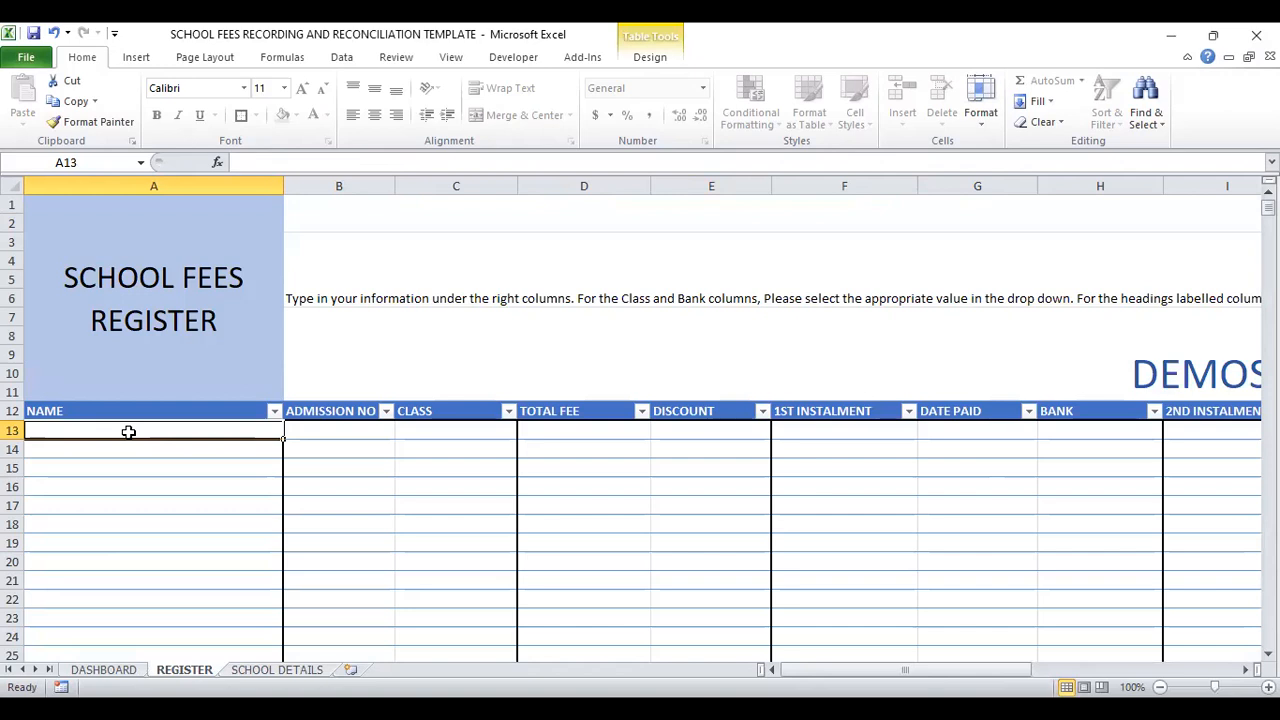
type("••")
key("BackSpace")
key("BackSpace")
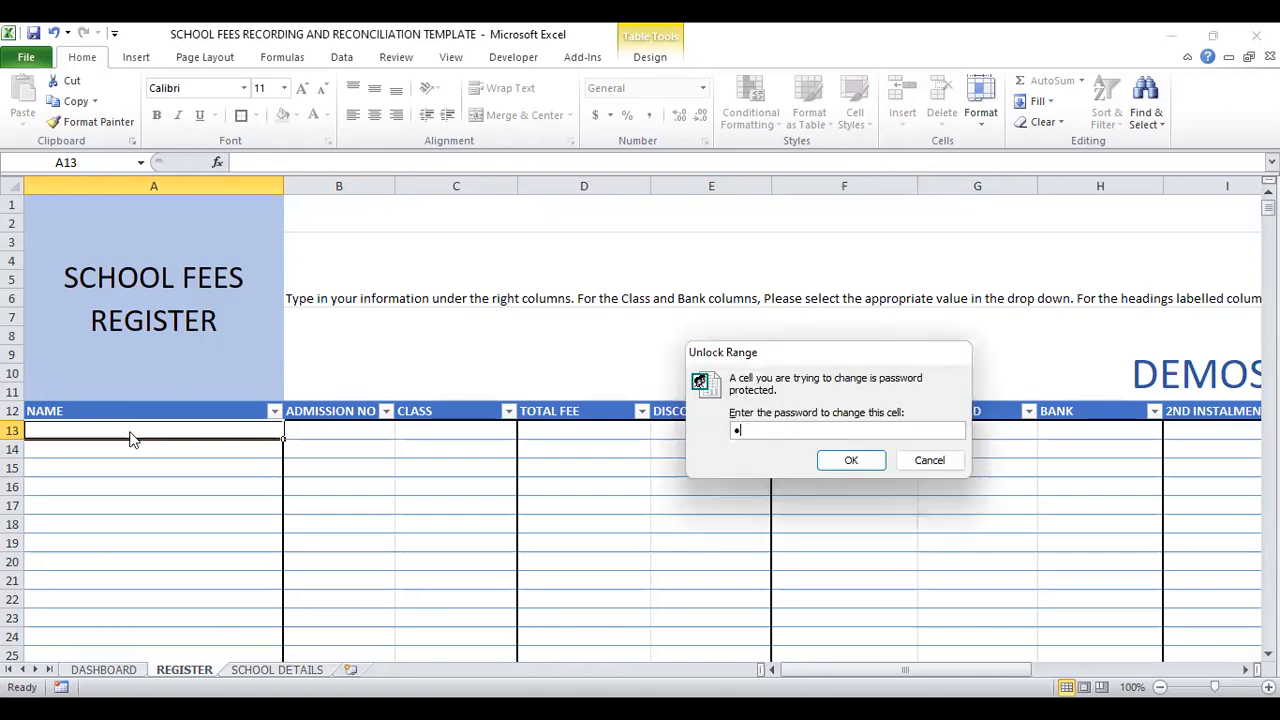
type("••••••")
type("••••••")
type("1")
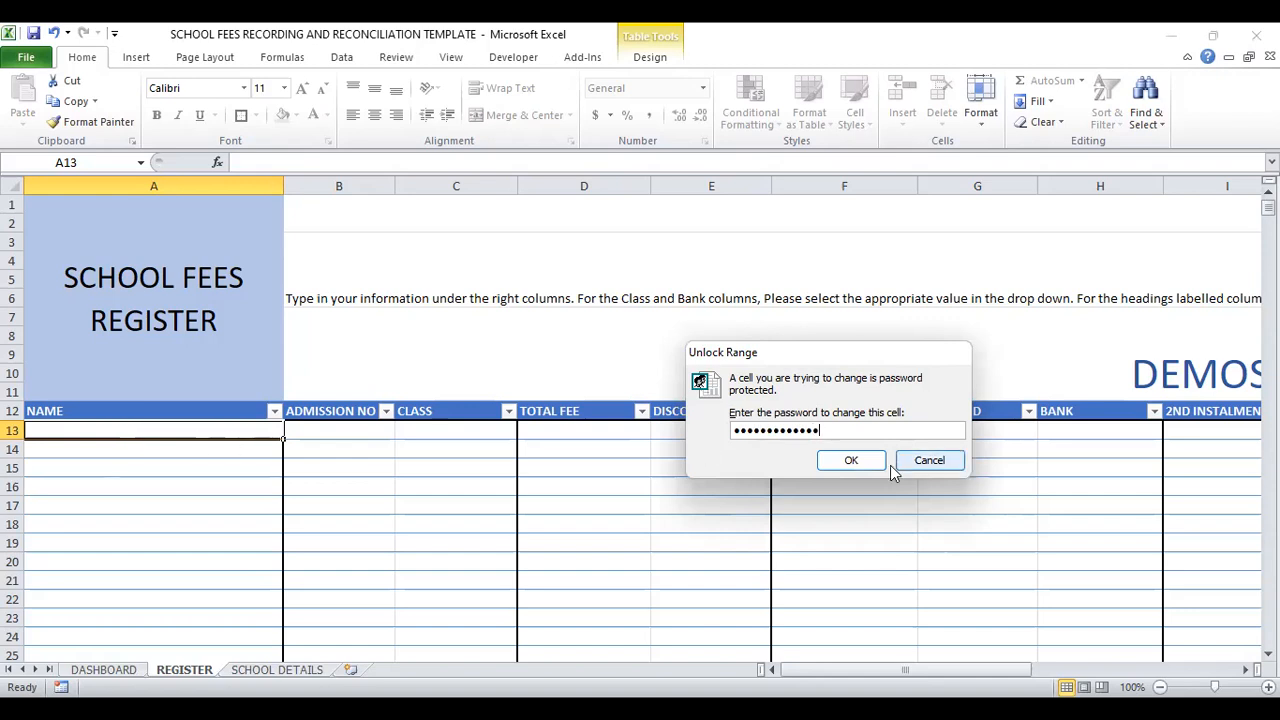
left_click(865, 462)
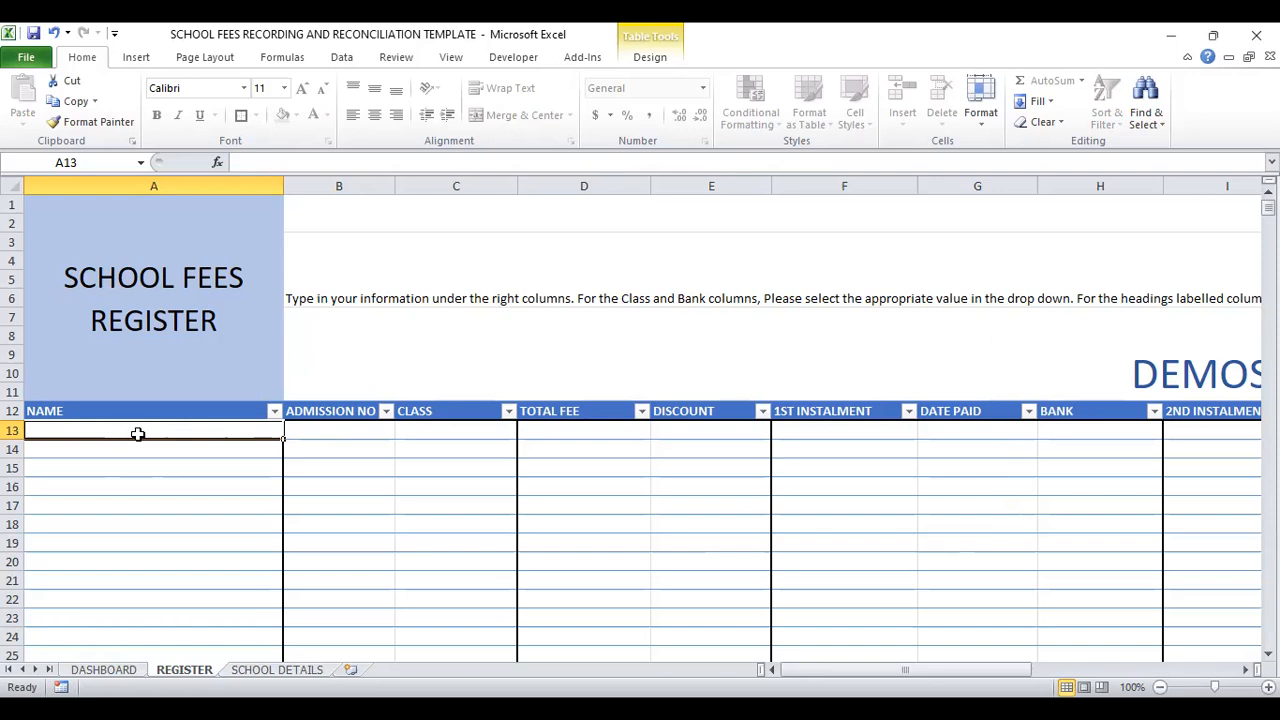
Step: Enter the first student's full name in capital letters in cell A13 of the NAME column
type("john")
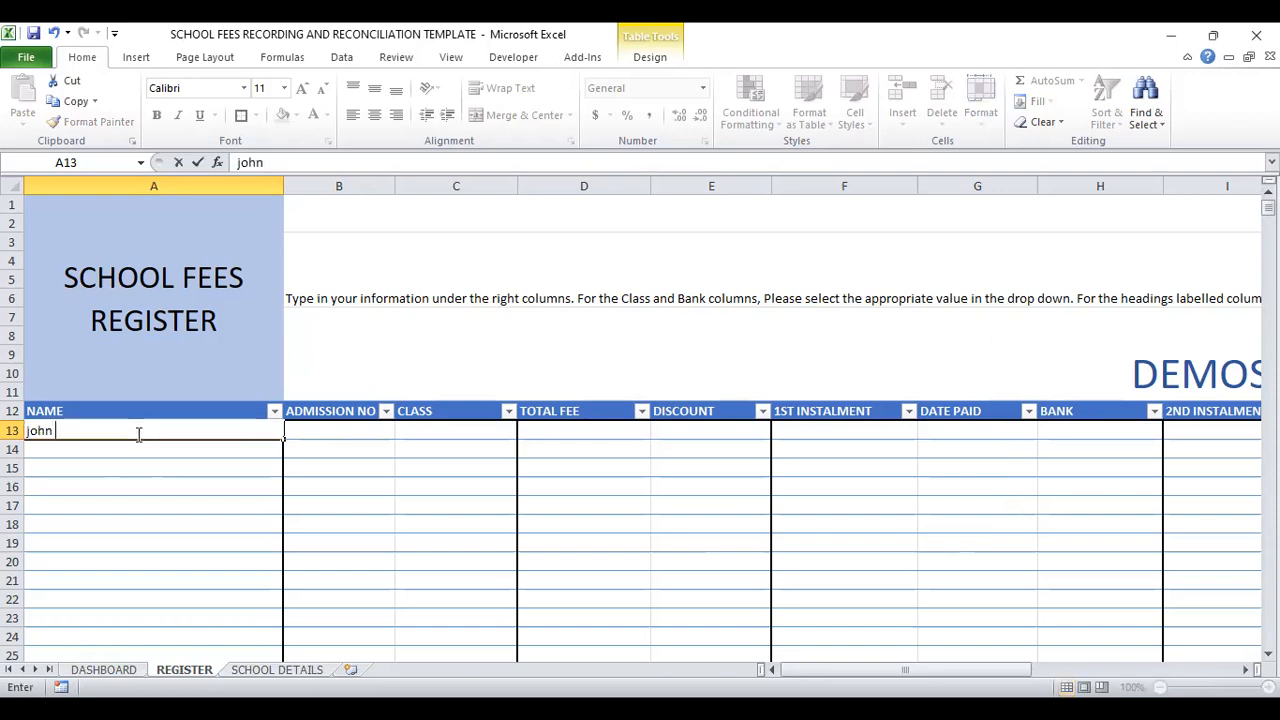
key("BackSpace")
key("BackSpace")
key("BackSpace")
key("BackSpace")
key("BackSpace")
type("JOHN THOMA")
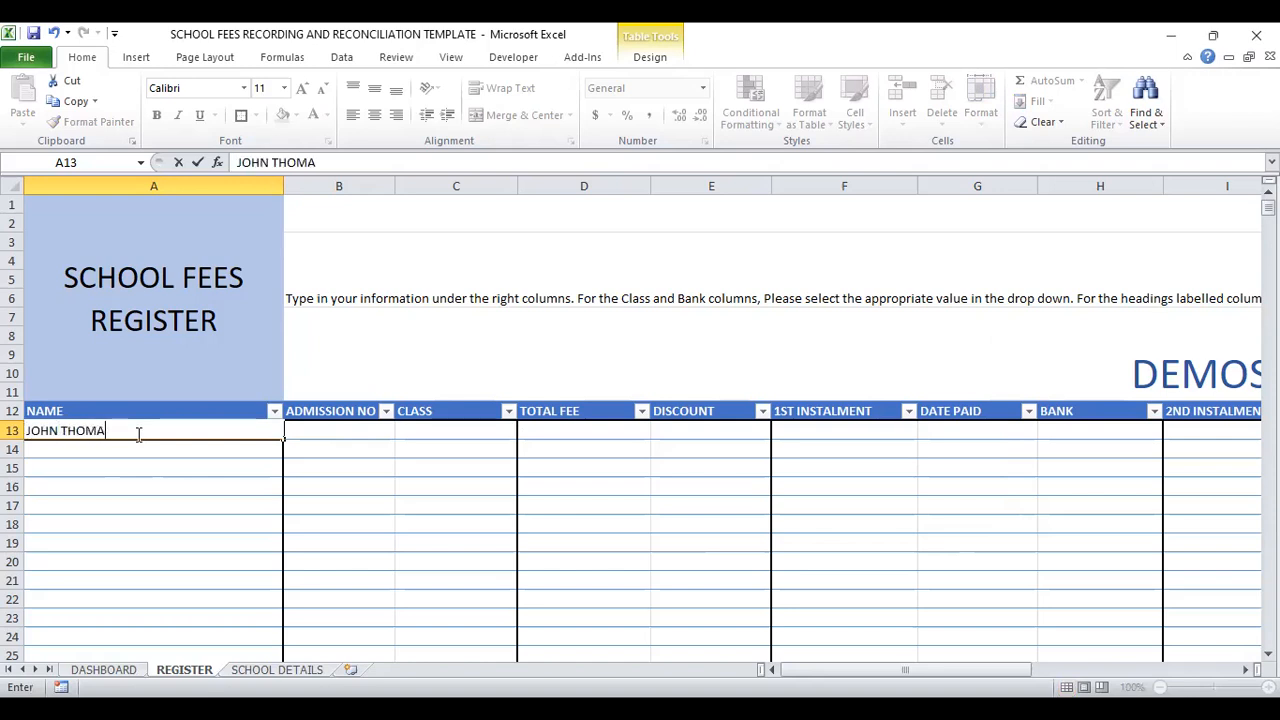
type("S")
key("Return")
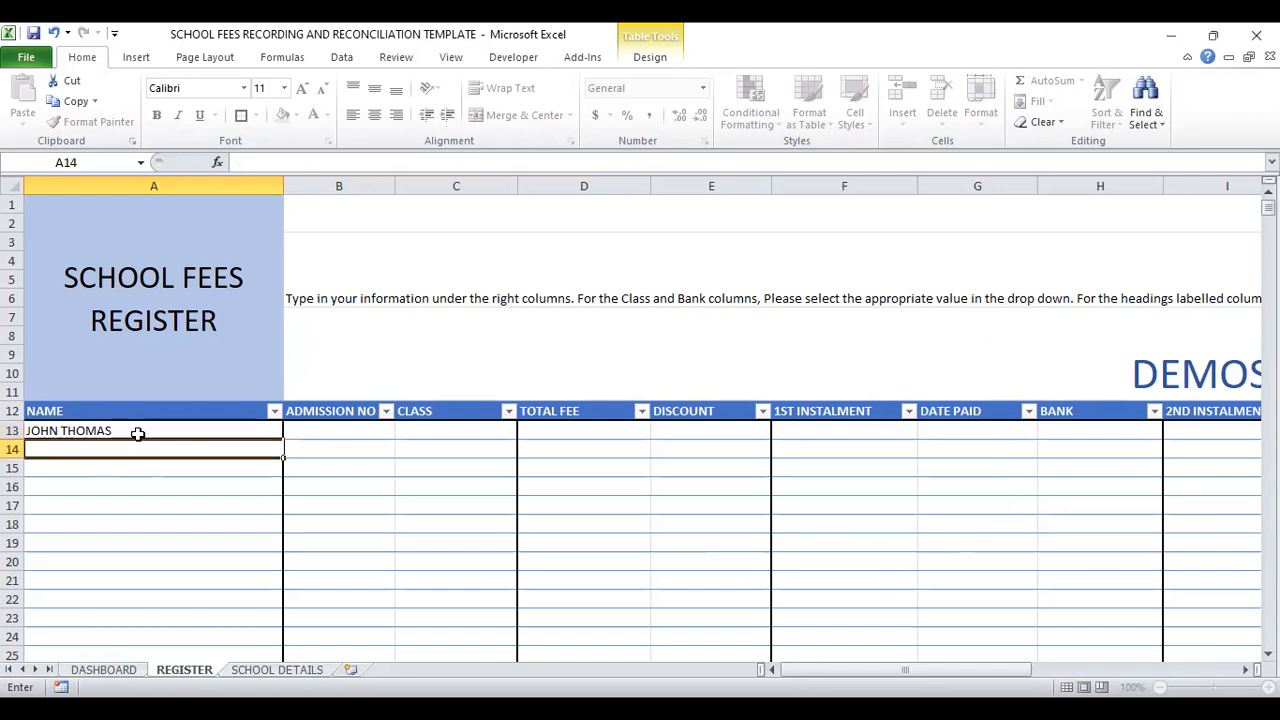
Step: Enter the second and third students' full names in cells A14 and A15
type("MA")
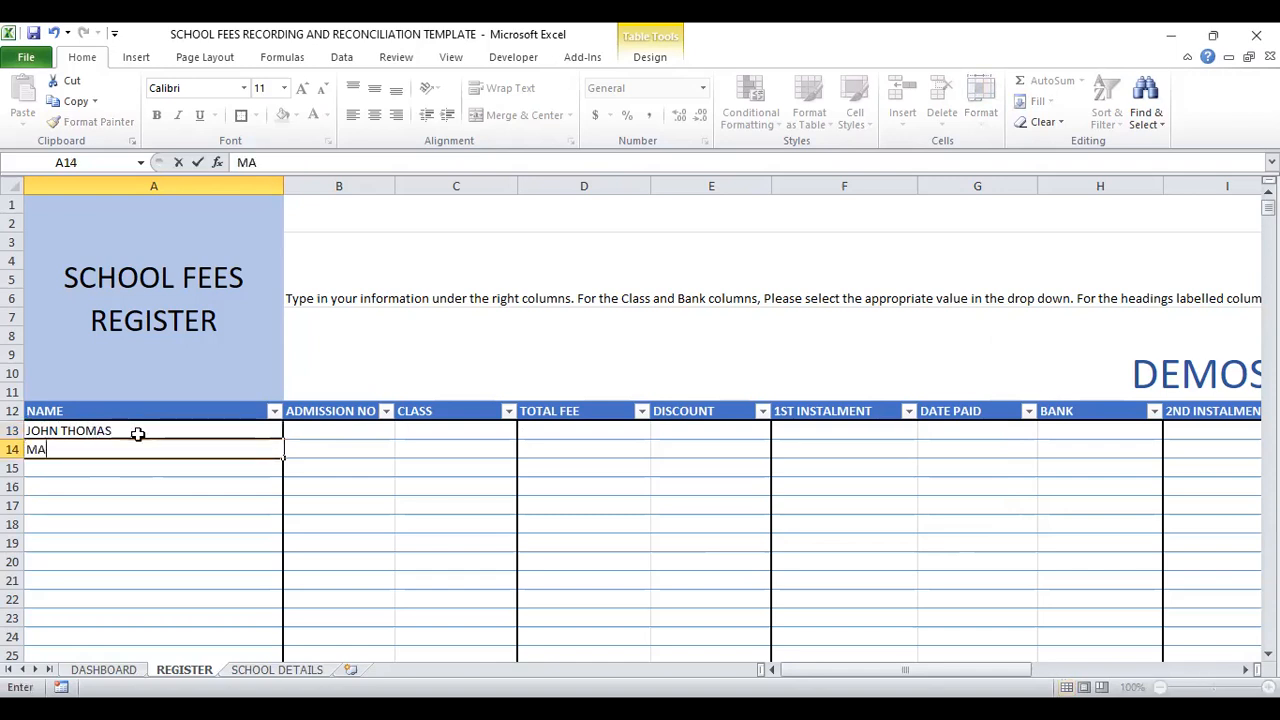
type("RY WALL")
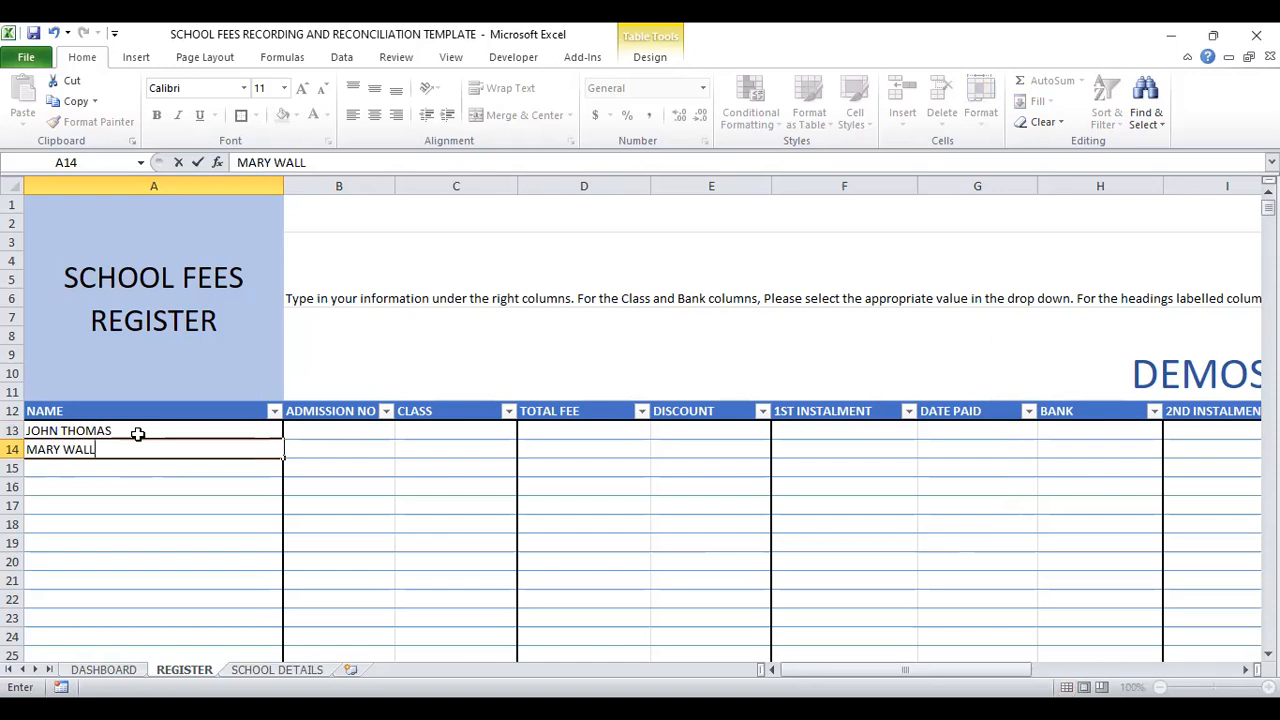
key("Return")
type("PHILLIP JONES")
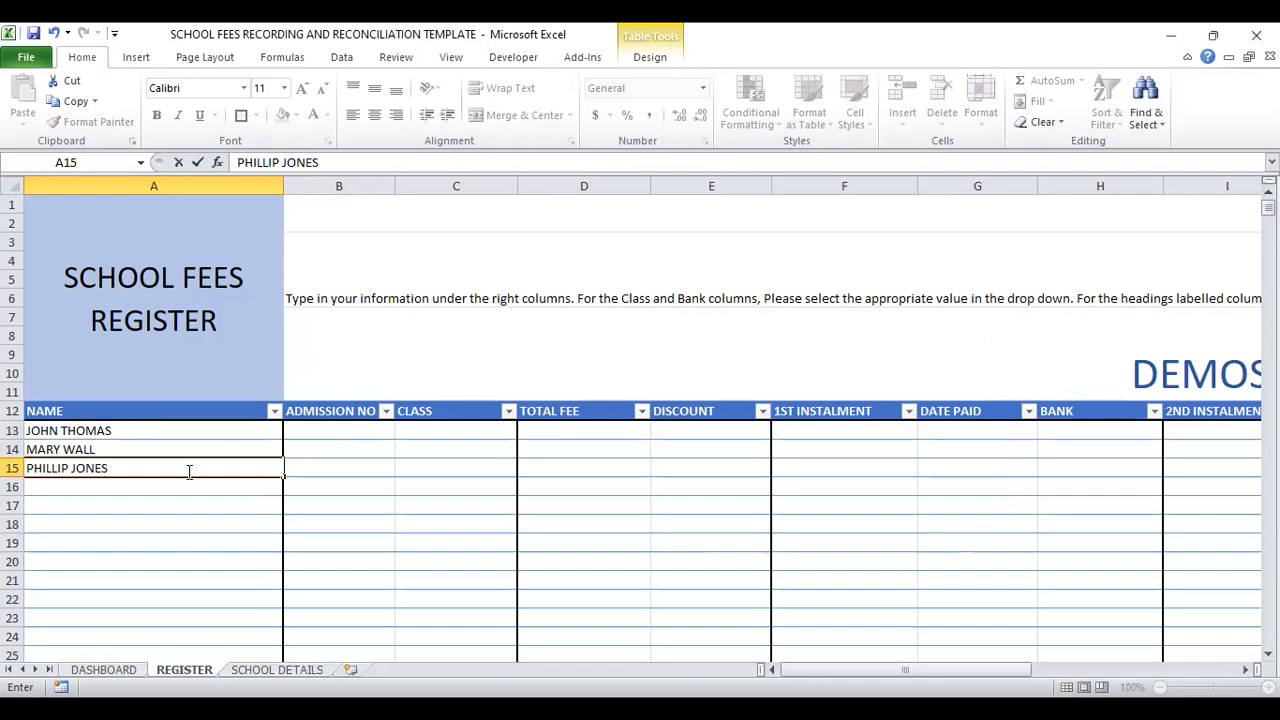
left_click(160, 487)
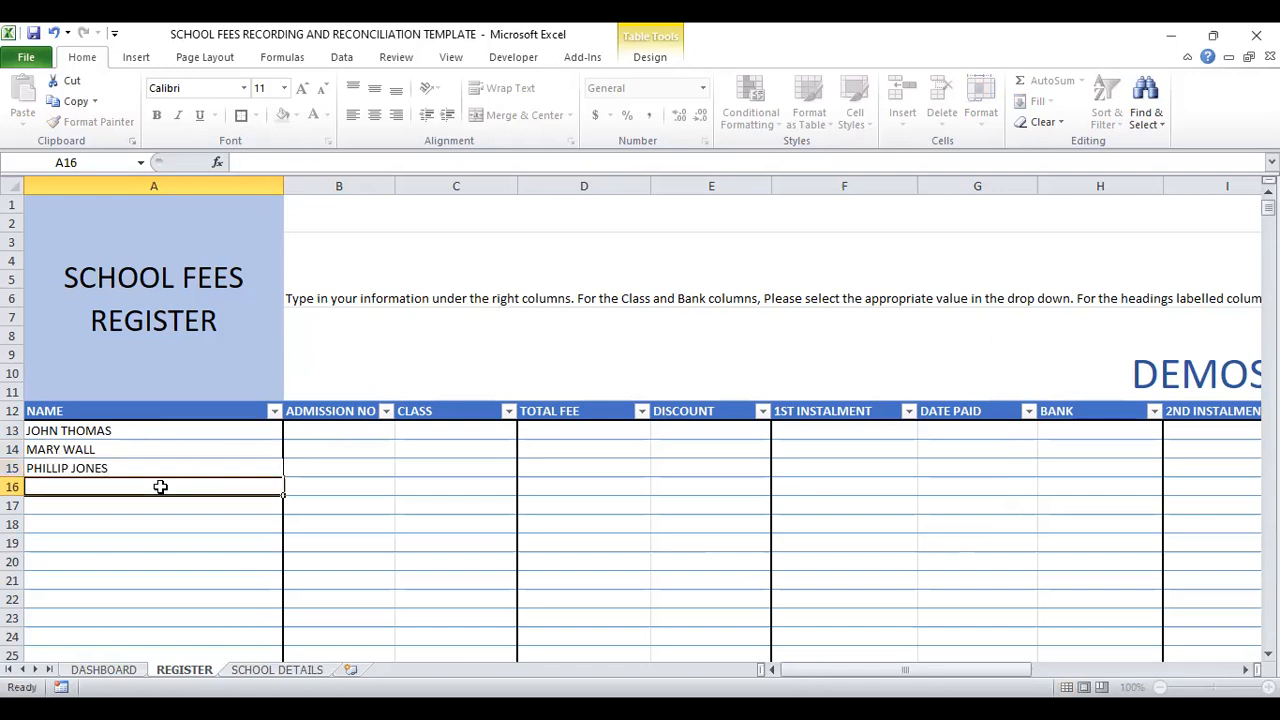
Step: Fill in the three students' admission numbers in cells B13 to B15 of the ADMISSION NO column
left_click(315, 432)
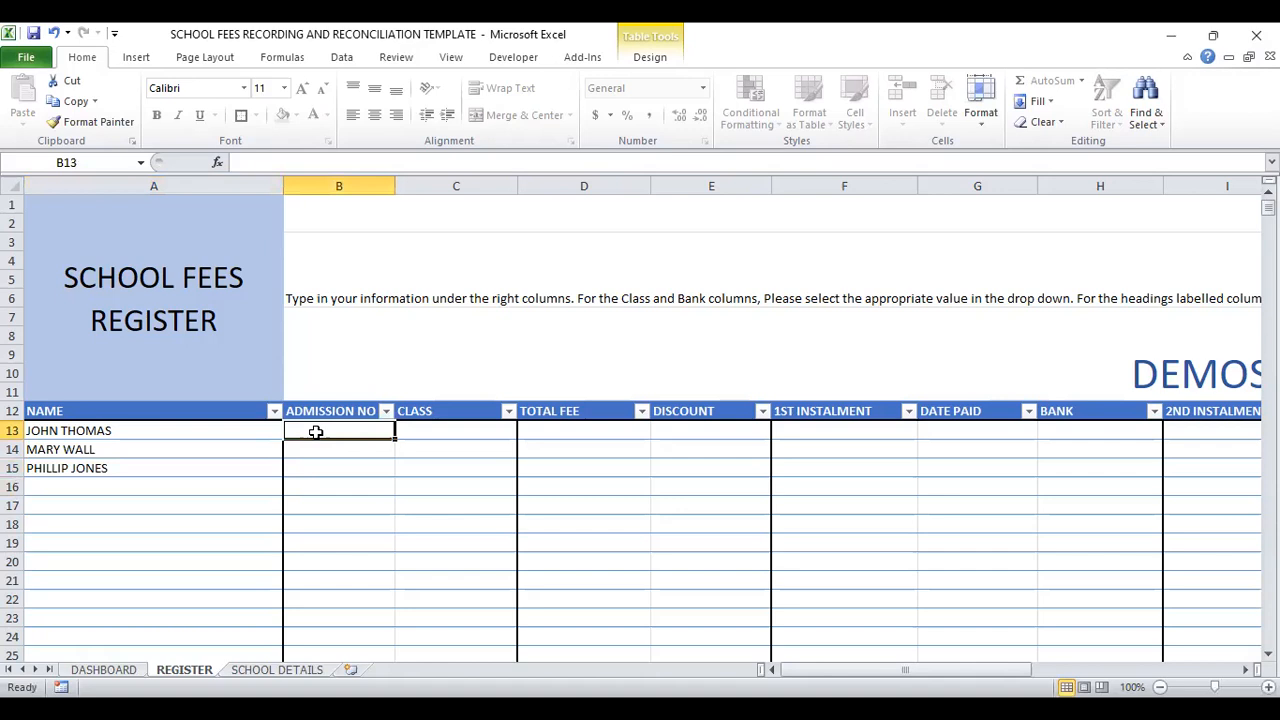
key("Up")
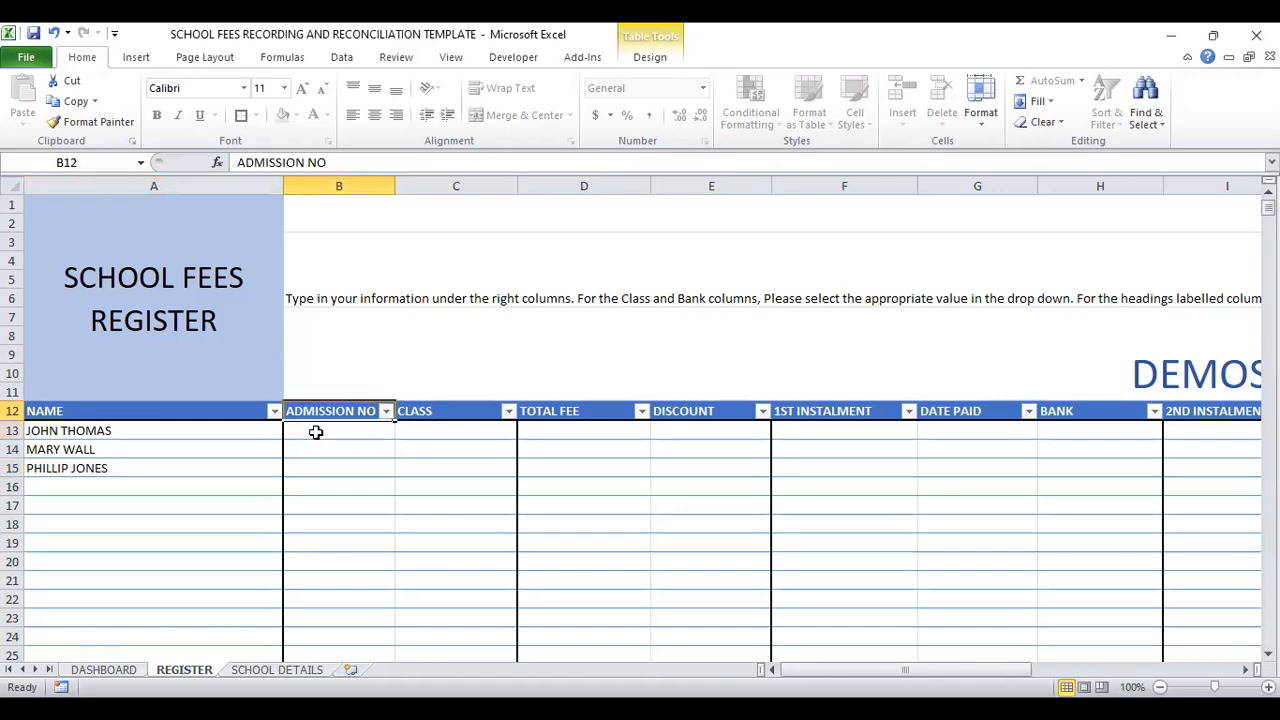
left_click(315, 432)
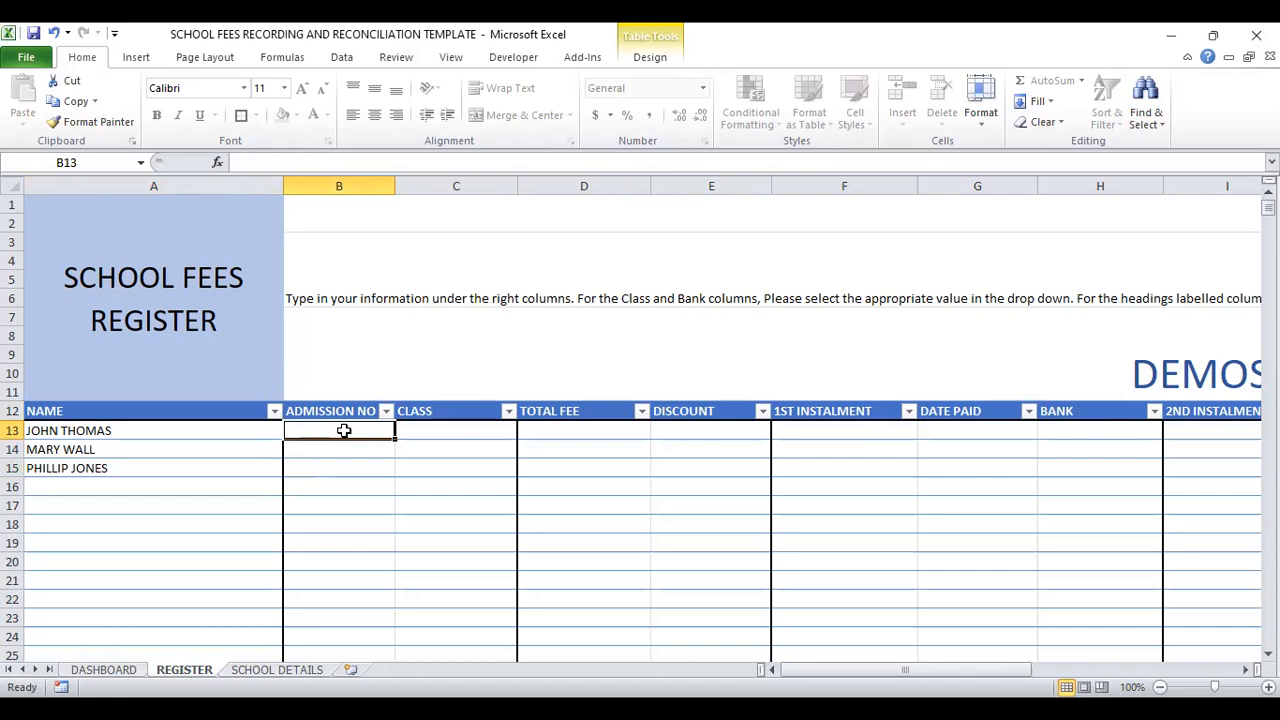
type("D")
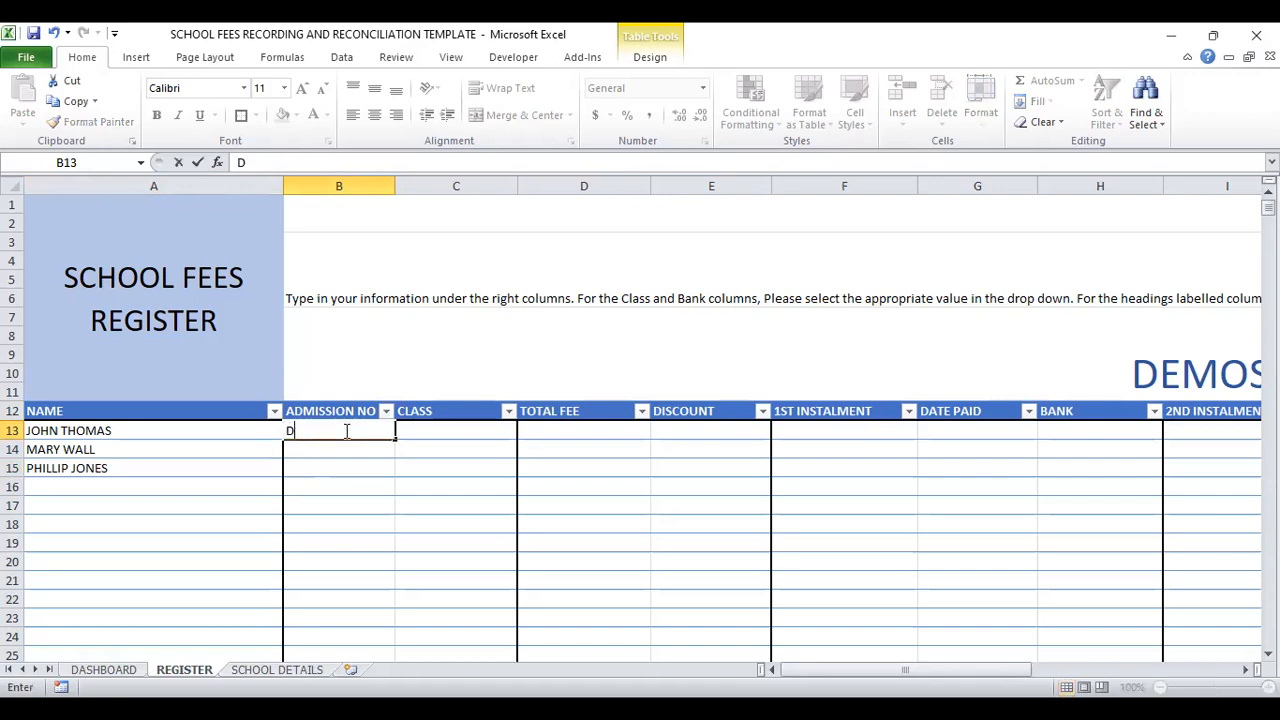
type("EM/001")
key("Return")
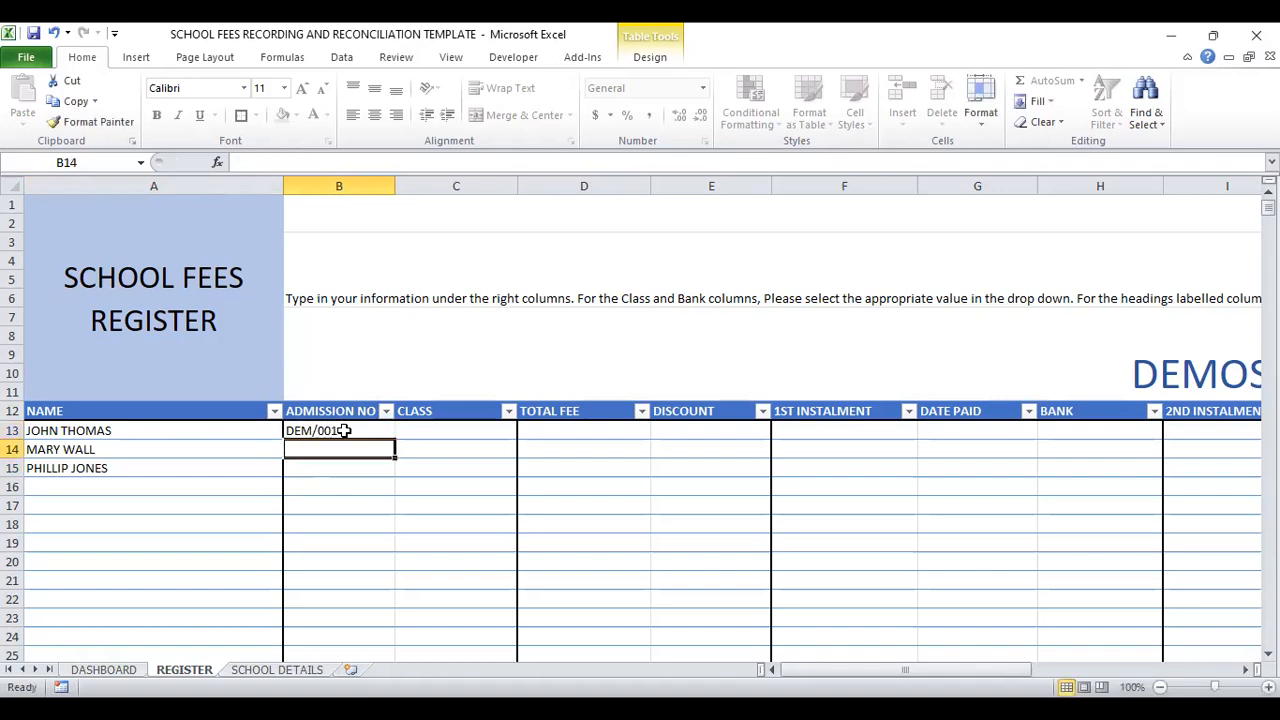
type("DEM/002")
key("Return")
type("DEM/003")
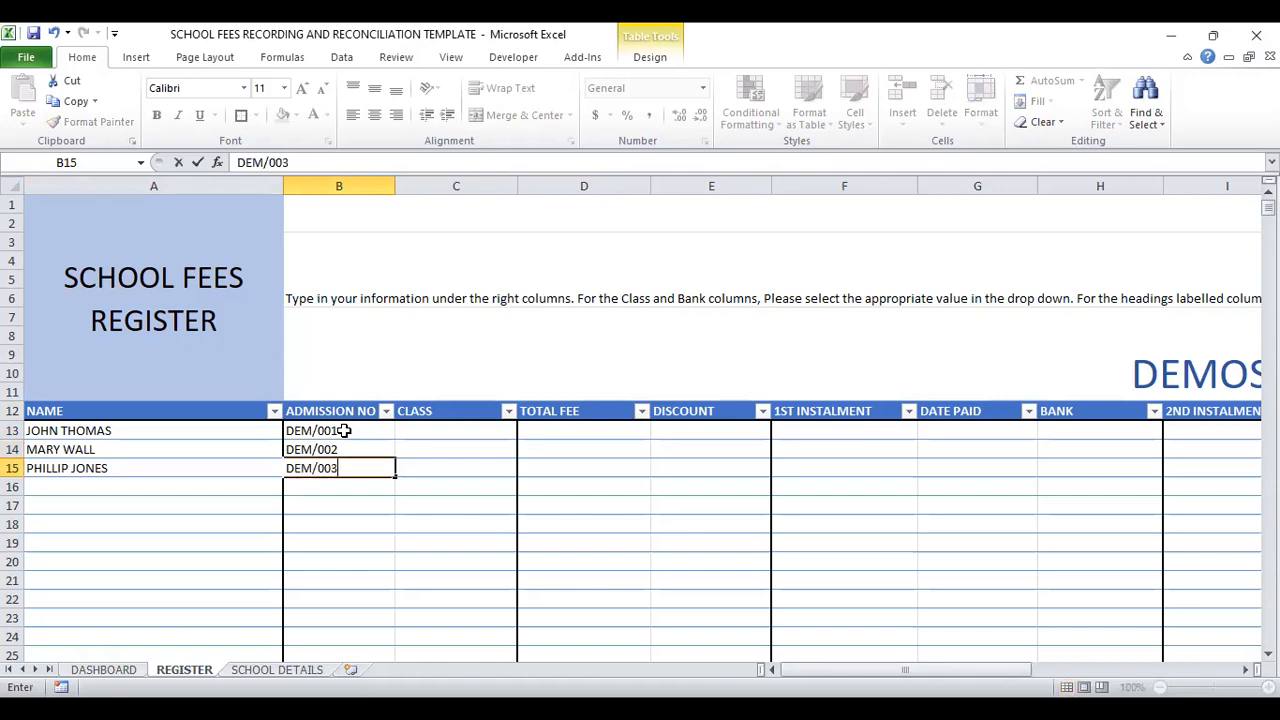
Step: Choose Basic 1, BASIC 2 and BASIC 3 as the students' classes in cells C13, C14 and C15
left_click(457, 431)
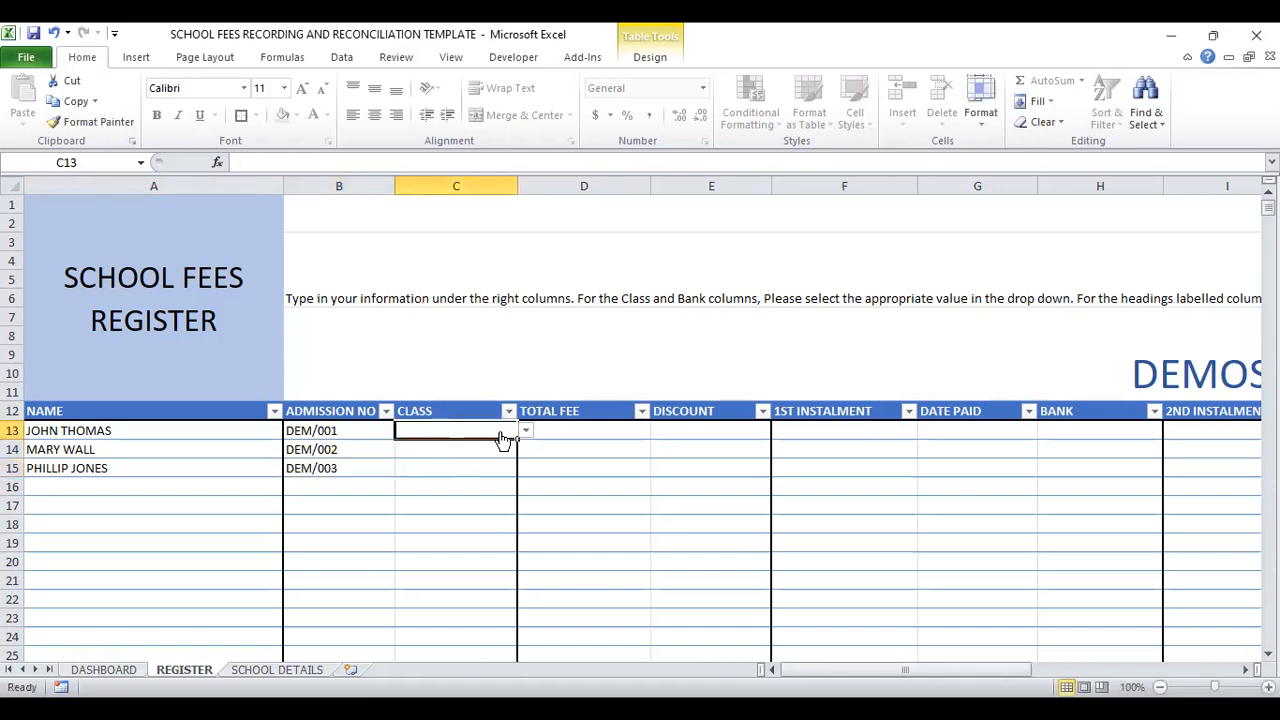
left_click(526, 430)
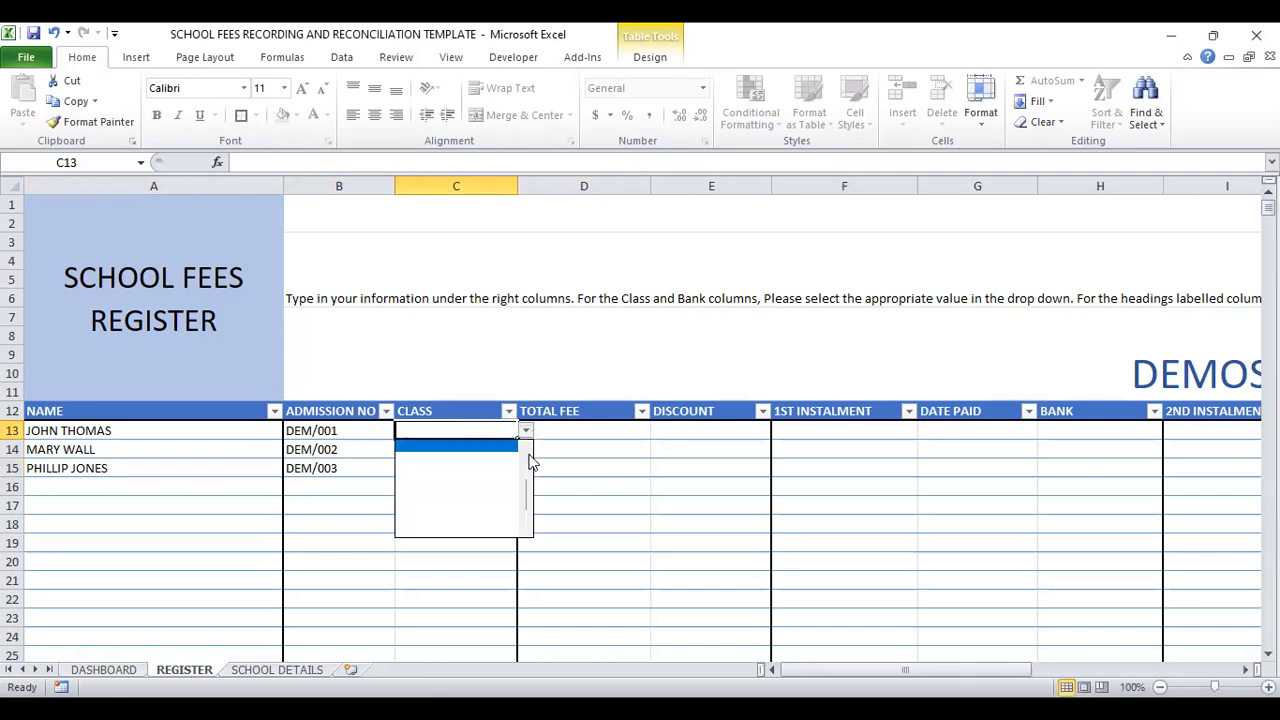
left_click_drag(524, 487, 524, 432)
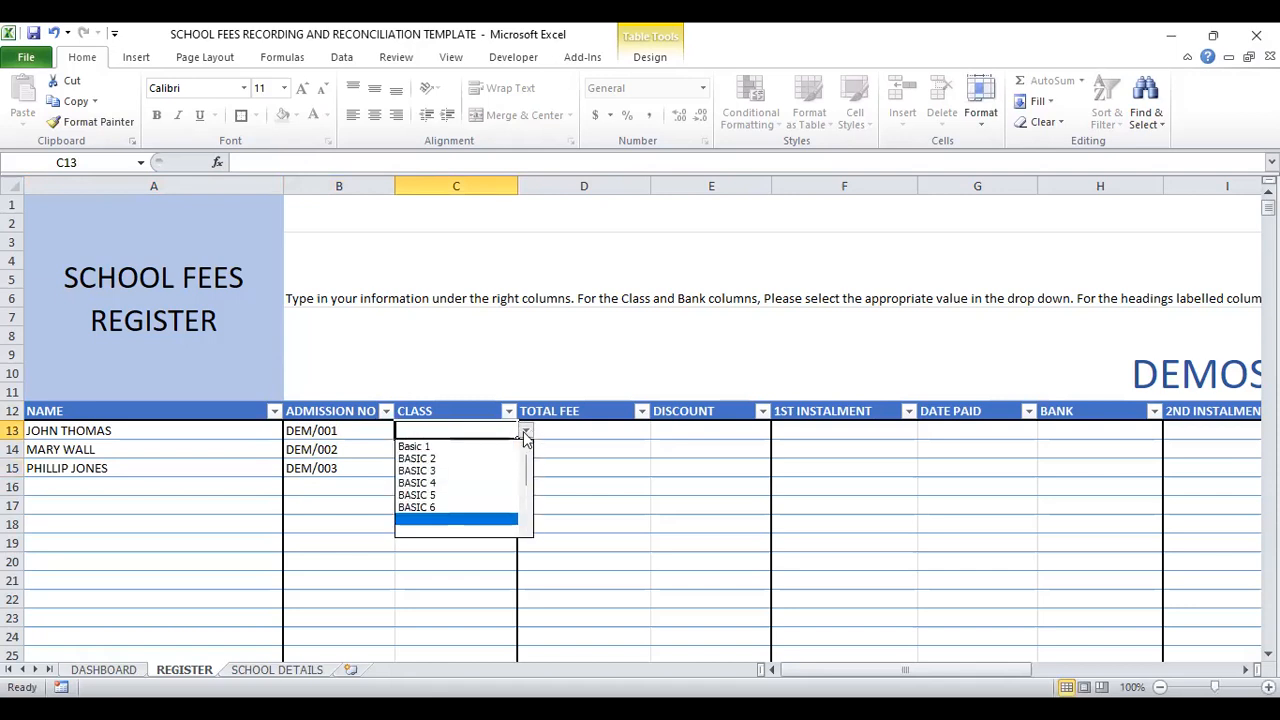
left_click(437, 447)
left_click(440, 449)
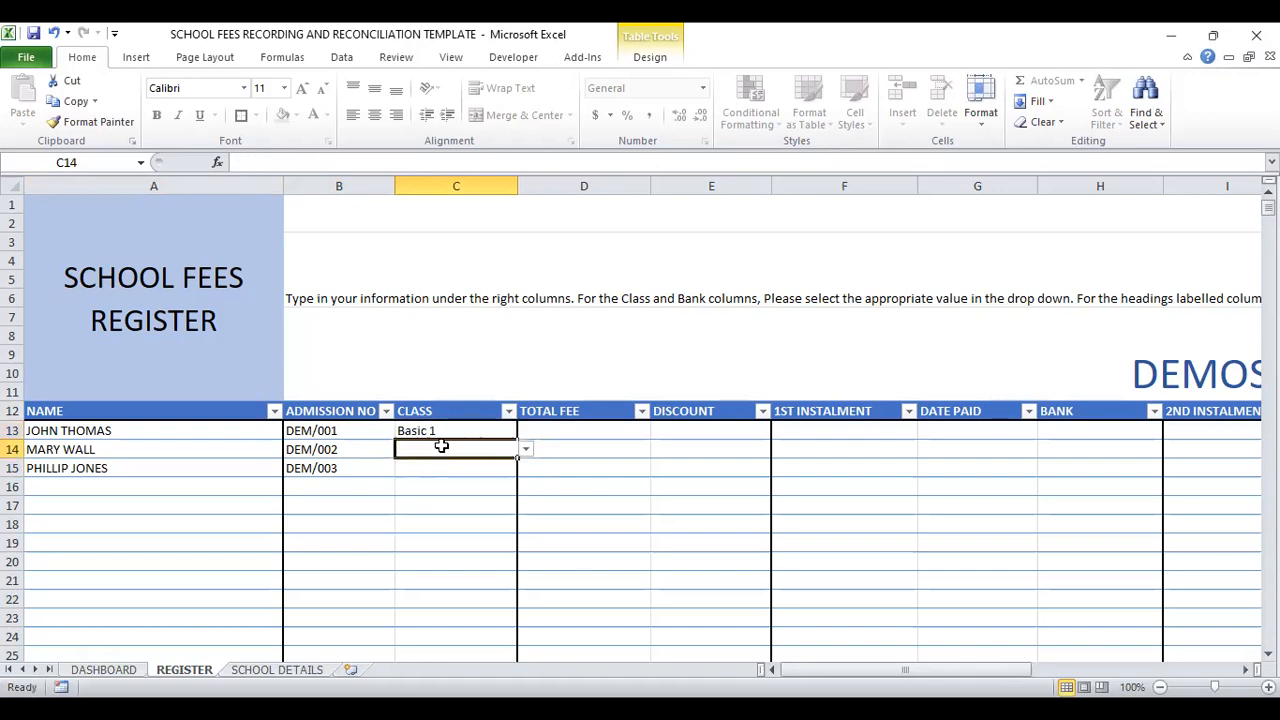
left_click(527, 452)
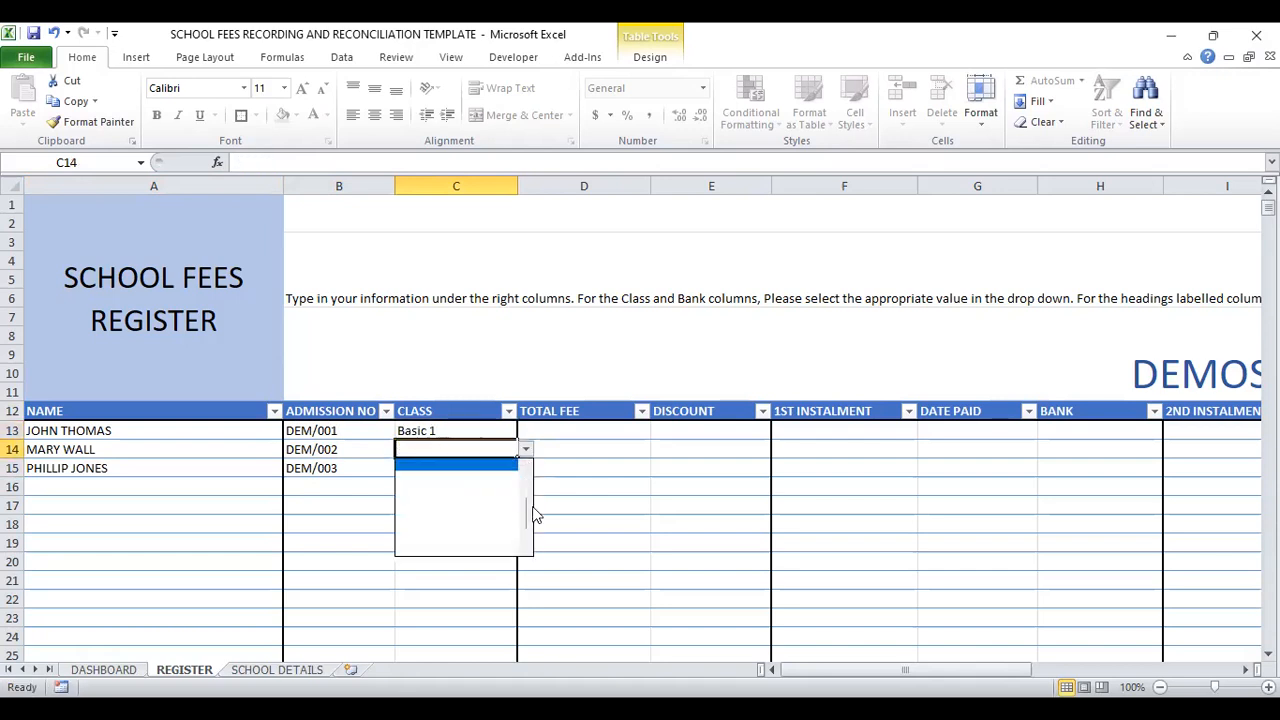
left_click_drag(529, 512, 525, 462)
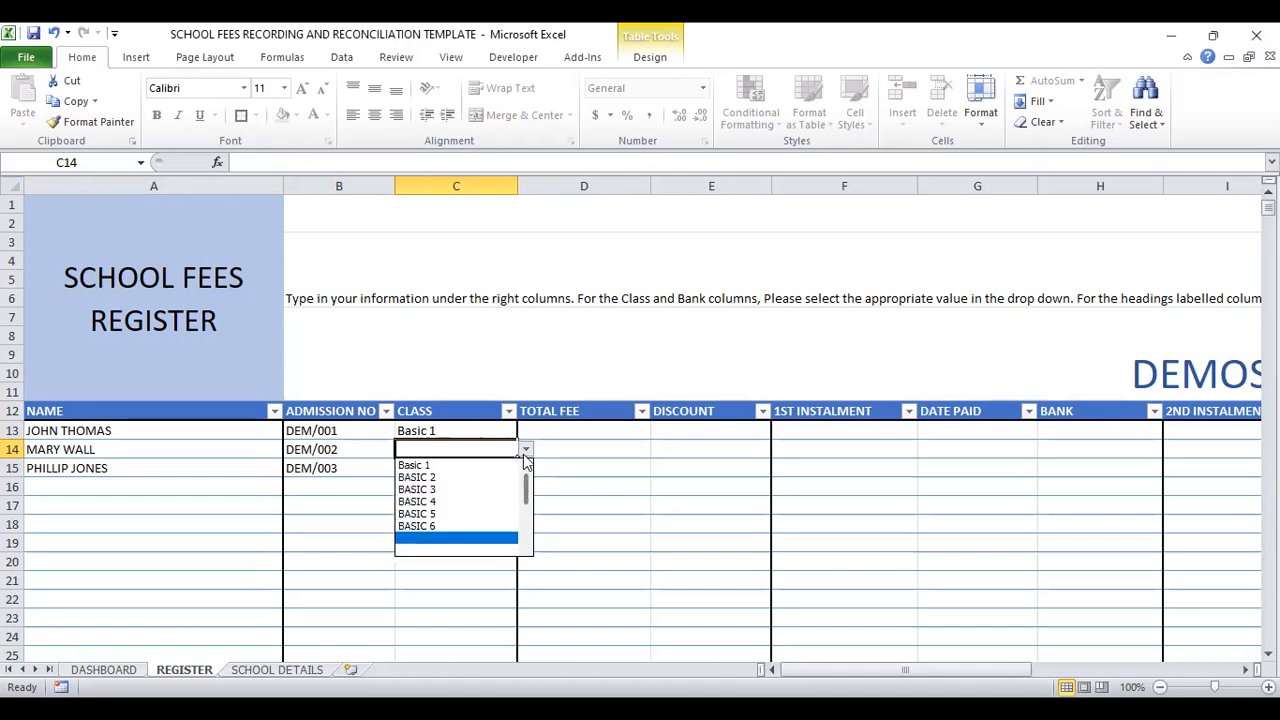
left_click(440, 478)
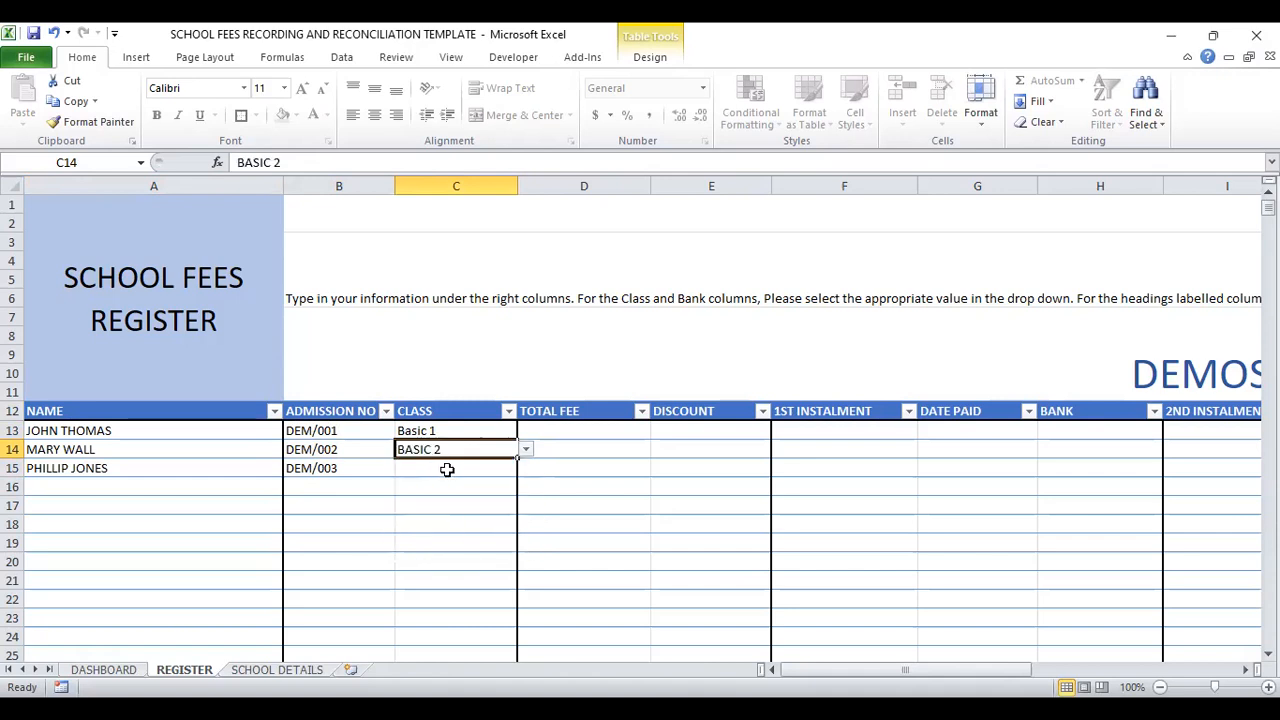
left_click(447, 470)
left_click(525, 469)
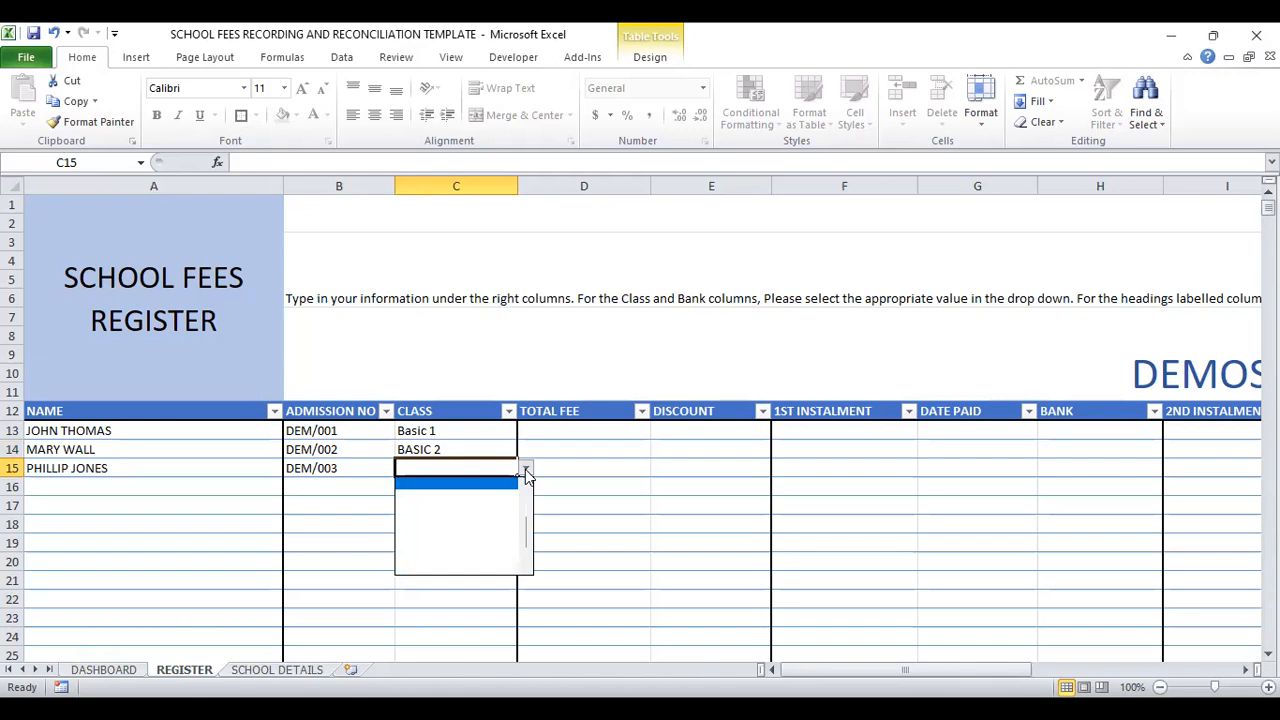
left_click_drag(527, 537, 527, 485)
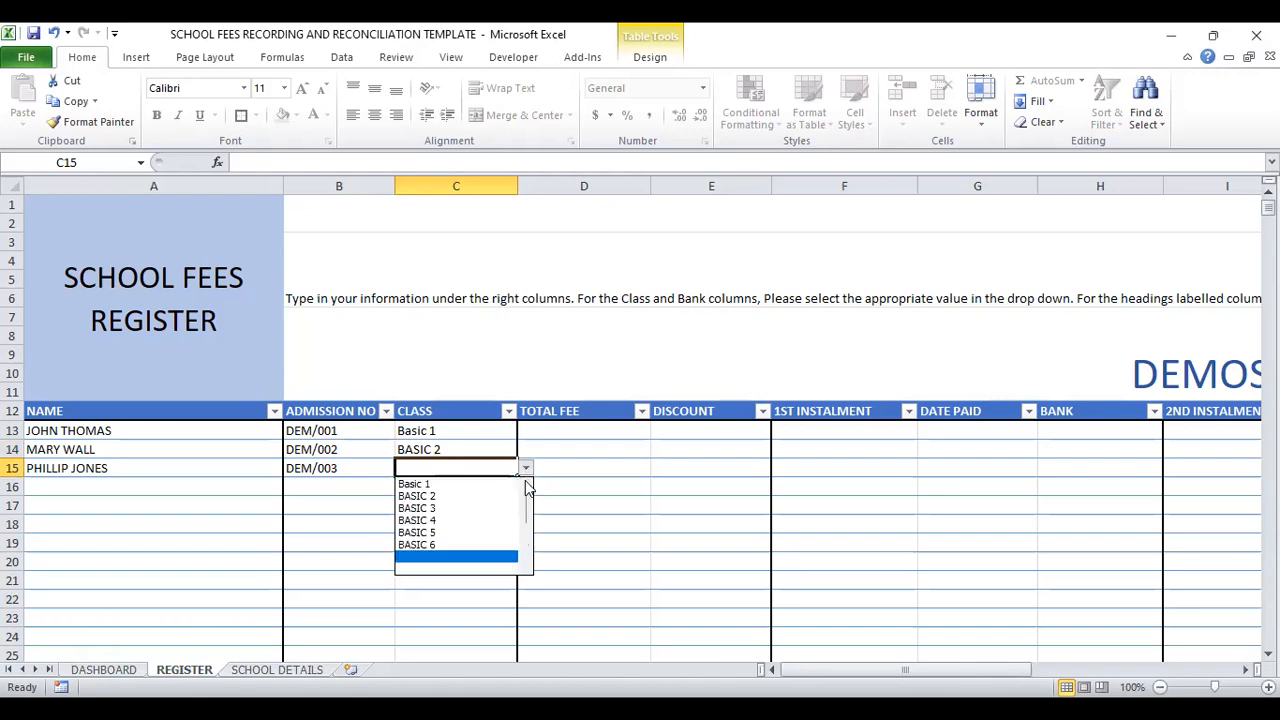
left_click(438, 510)
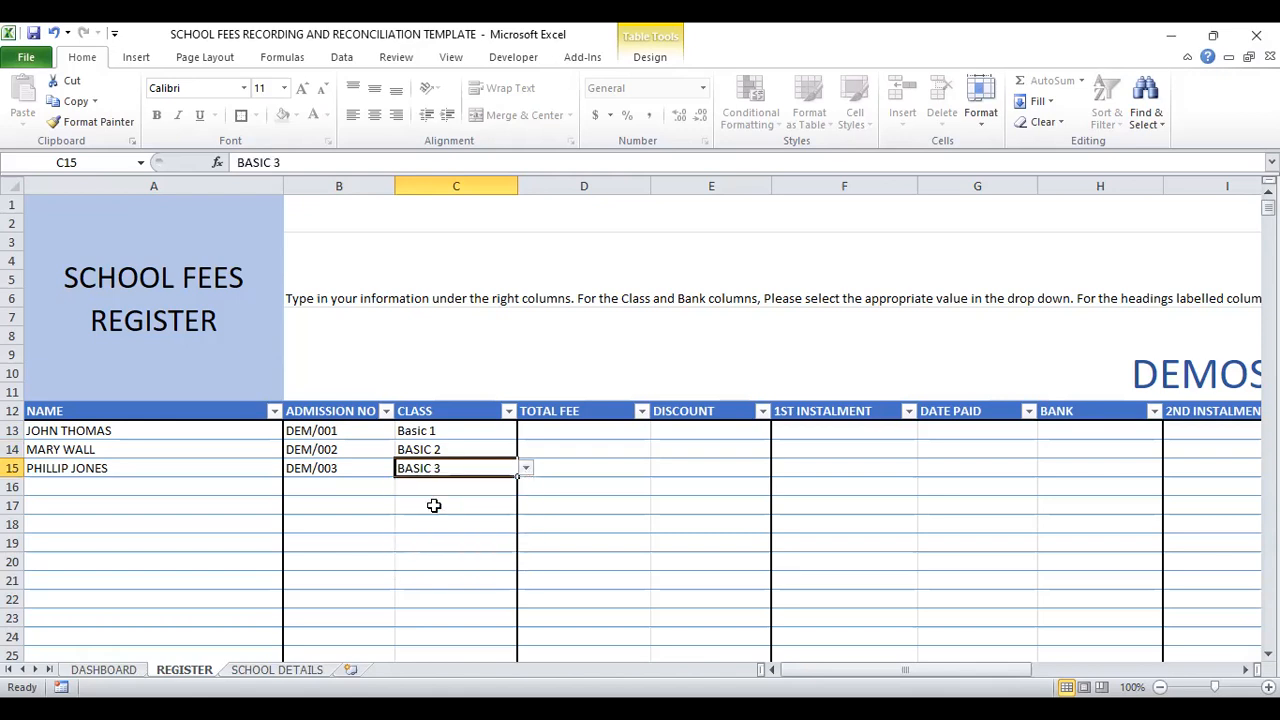
Step: Enter total fees of 80,000, 120,000 and 80,000 in cells D13, D14 and D15
left_click(572, 430)
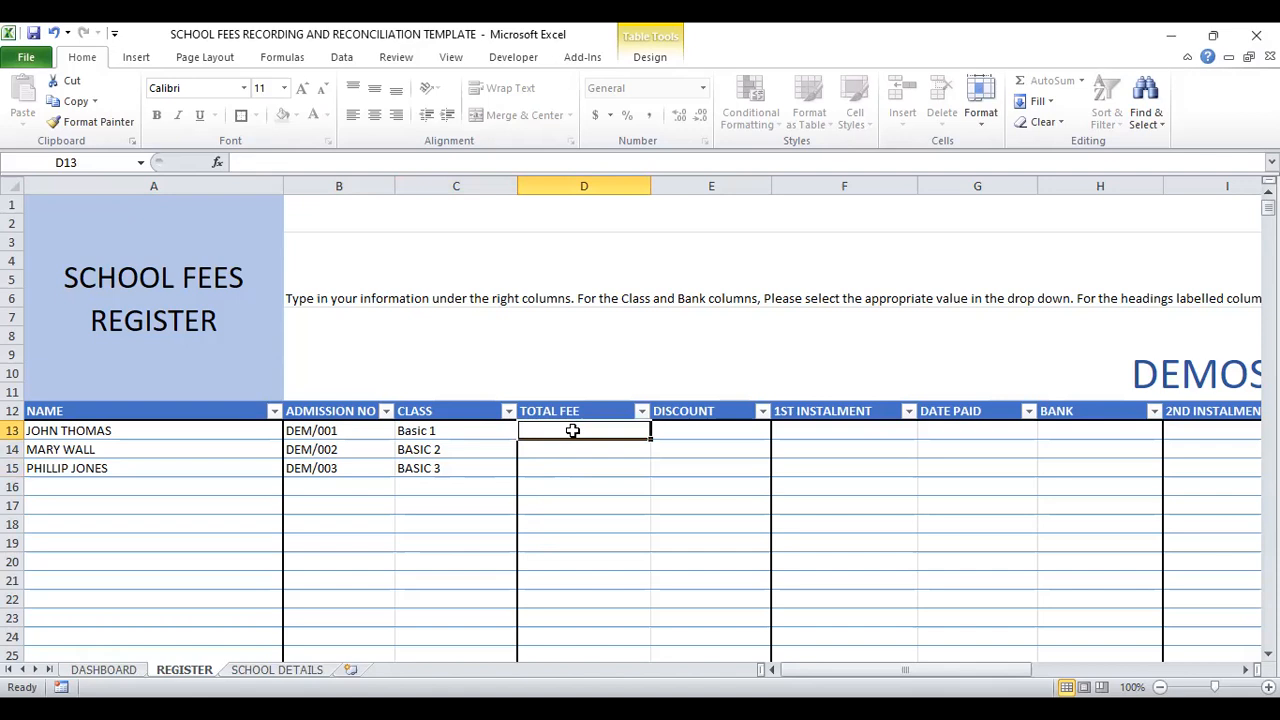
type("80000")
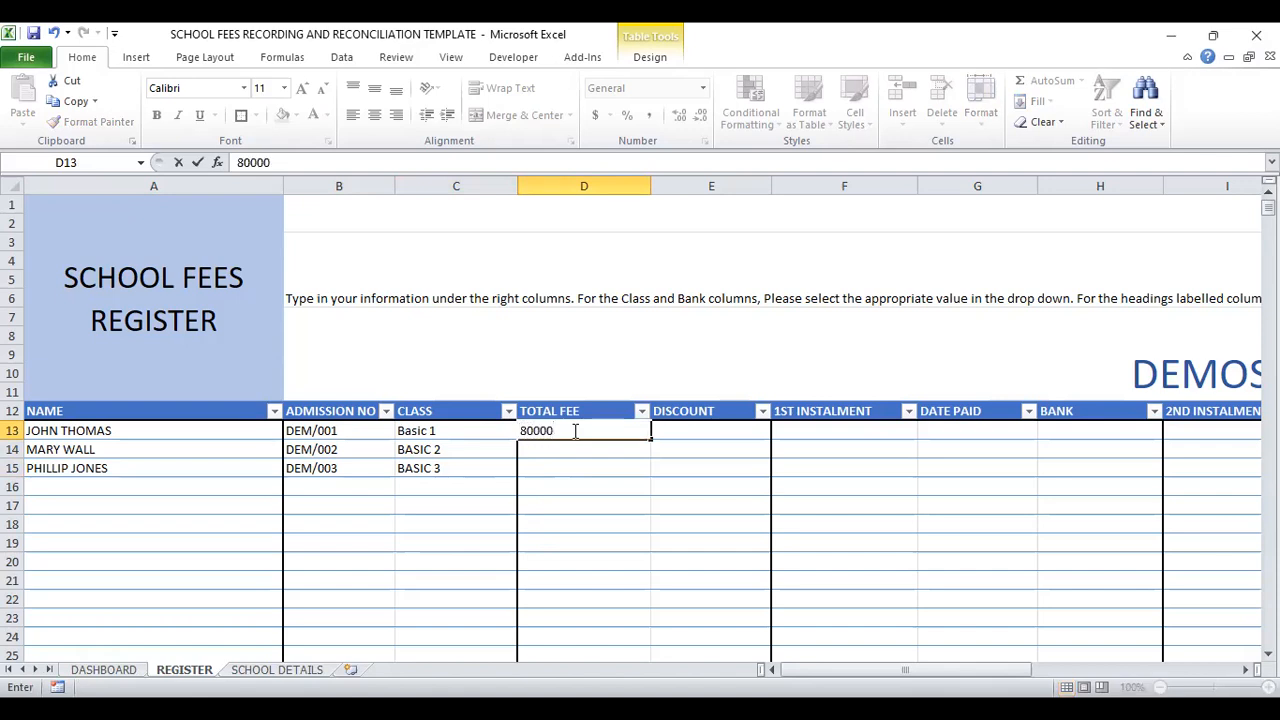
key("Return")
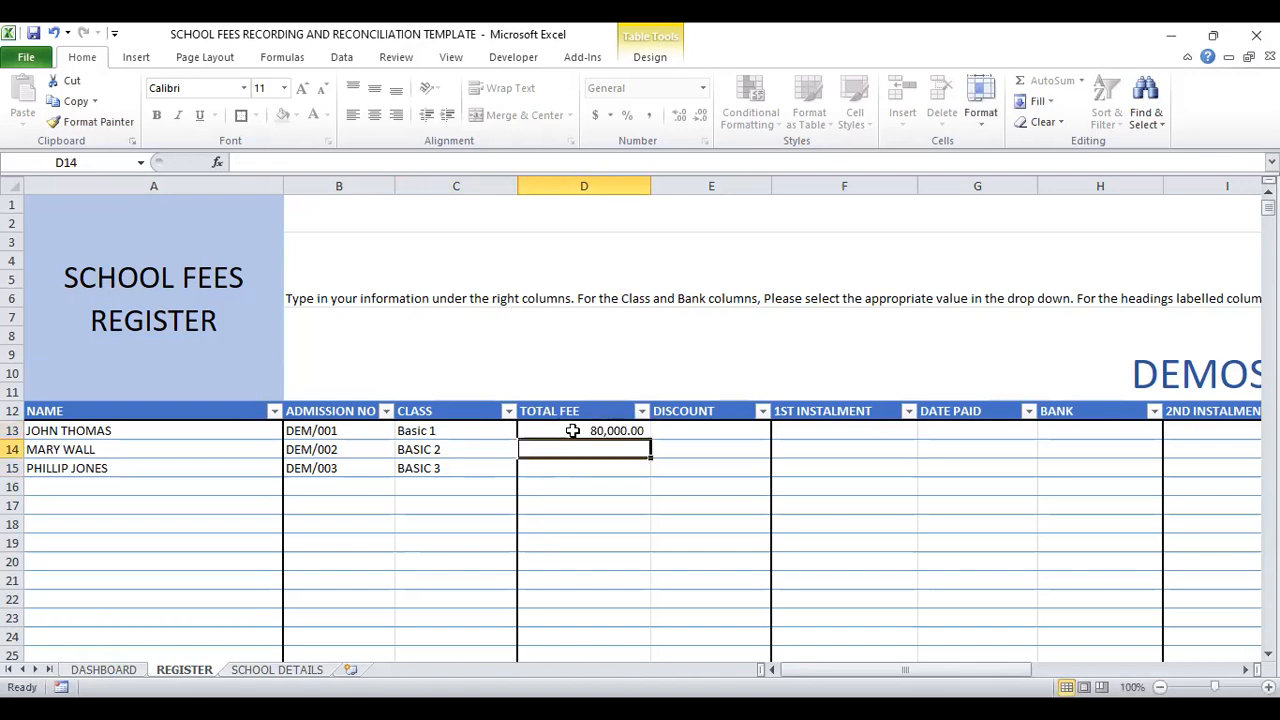
type("120000")
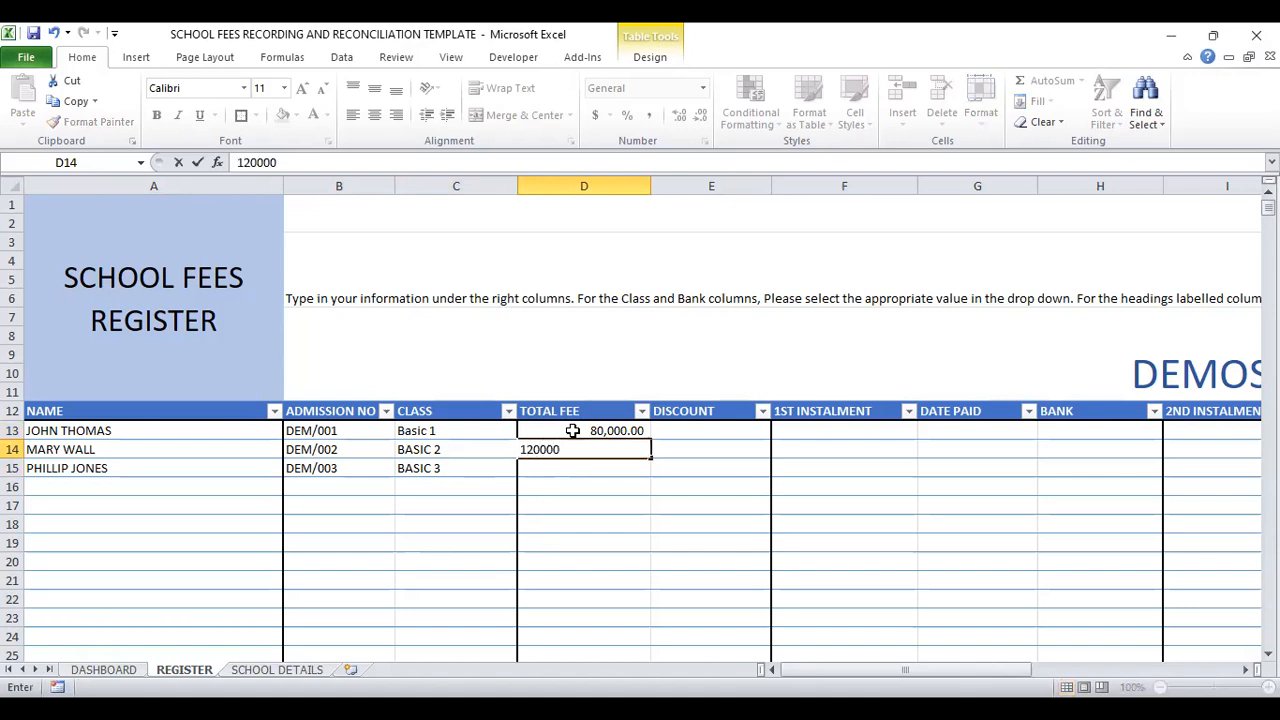
key("Return")
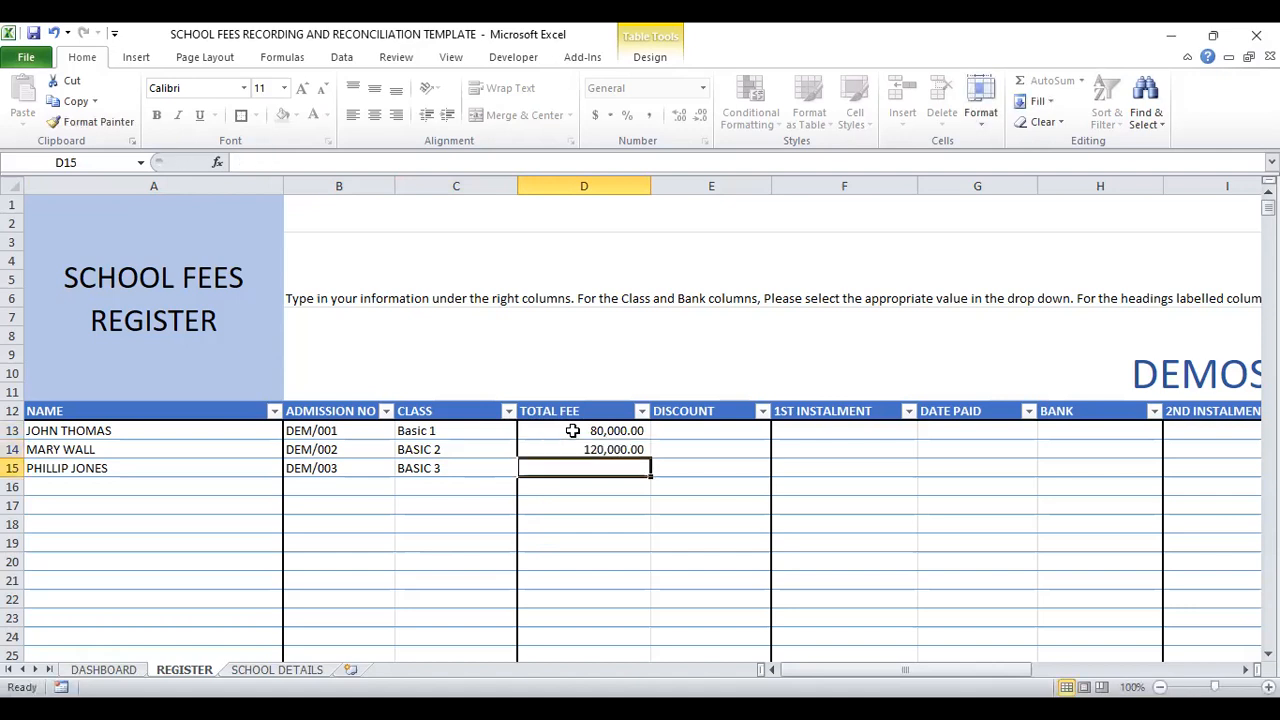
type("80,")
type("0000")
key("Tab")
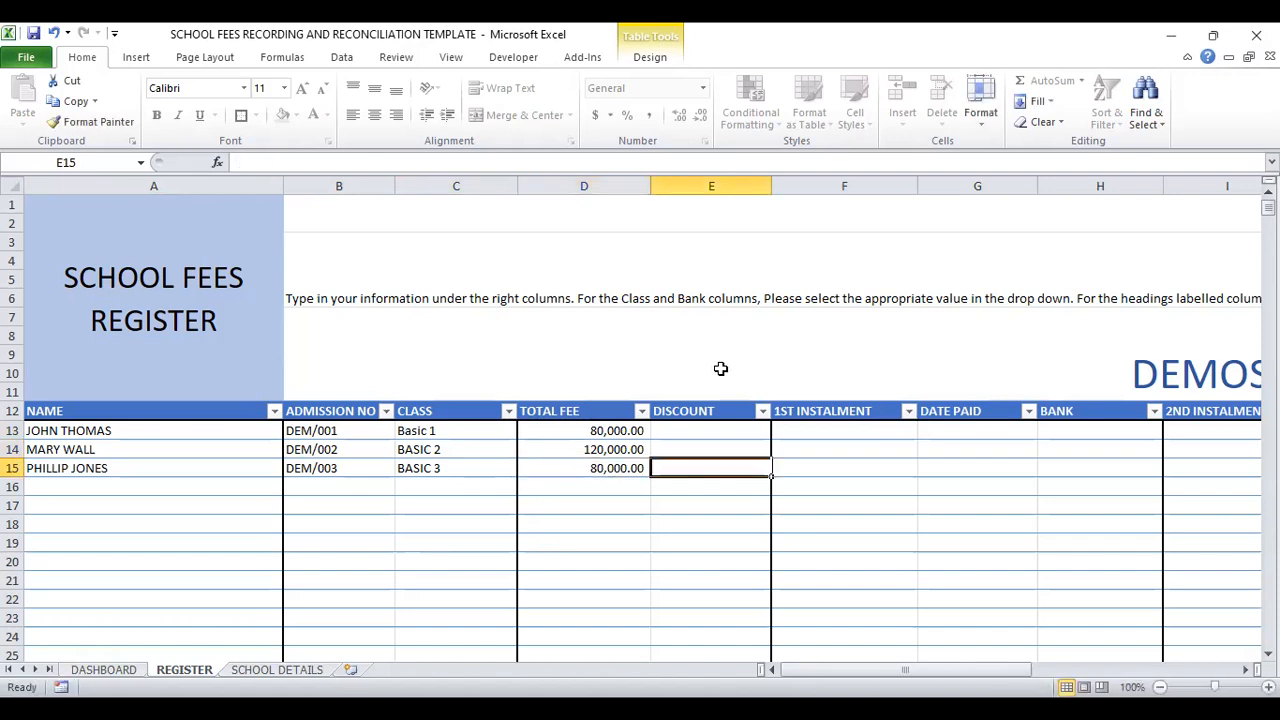
Step: Enter a discount of 5000 for the first student in cell E13
left_click(685, 429)
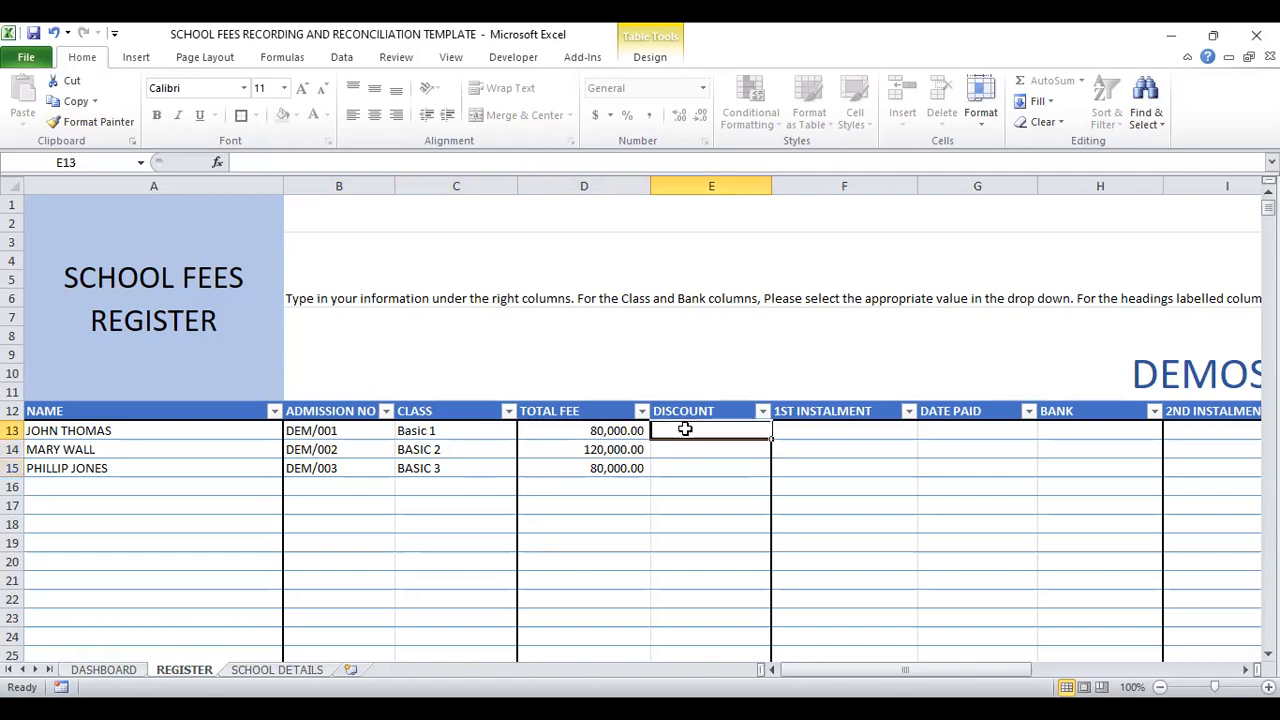
type("5,")
type("0")
type("00")
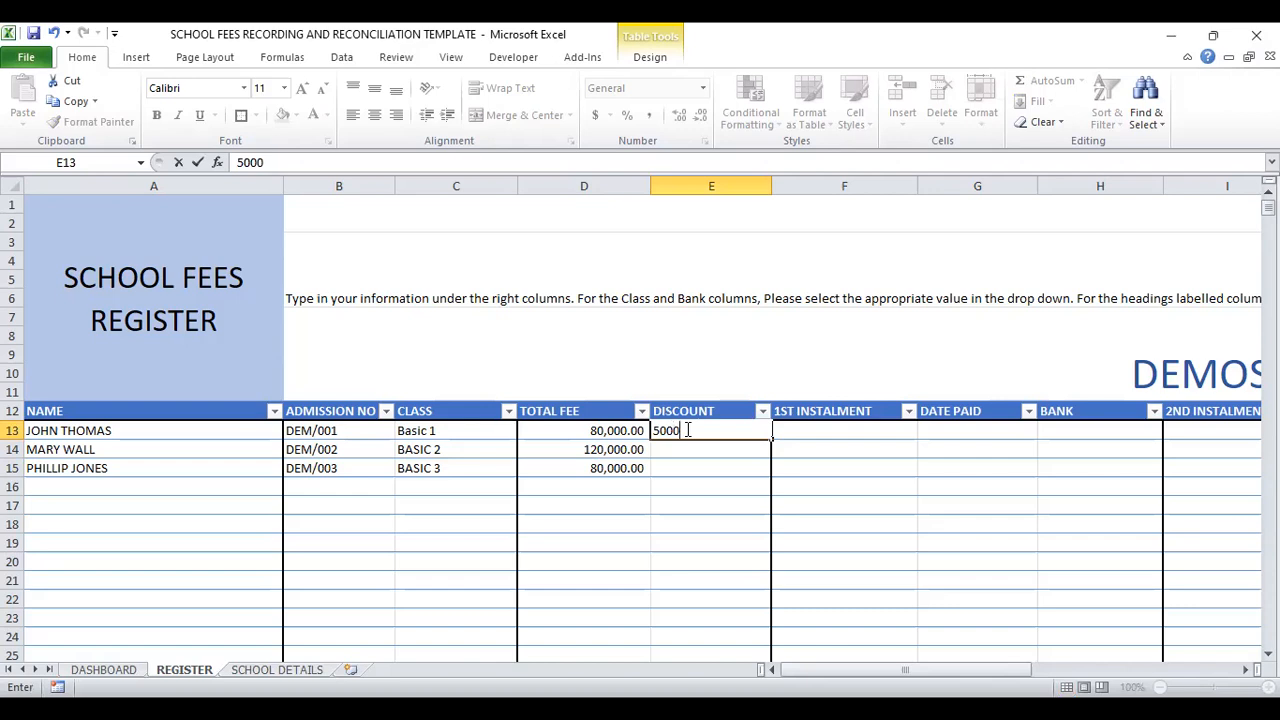
Step: Confirm the first student's discount and enter a discount of 5000 for the second student in cell E14
key("Return")
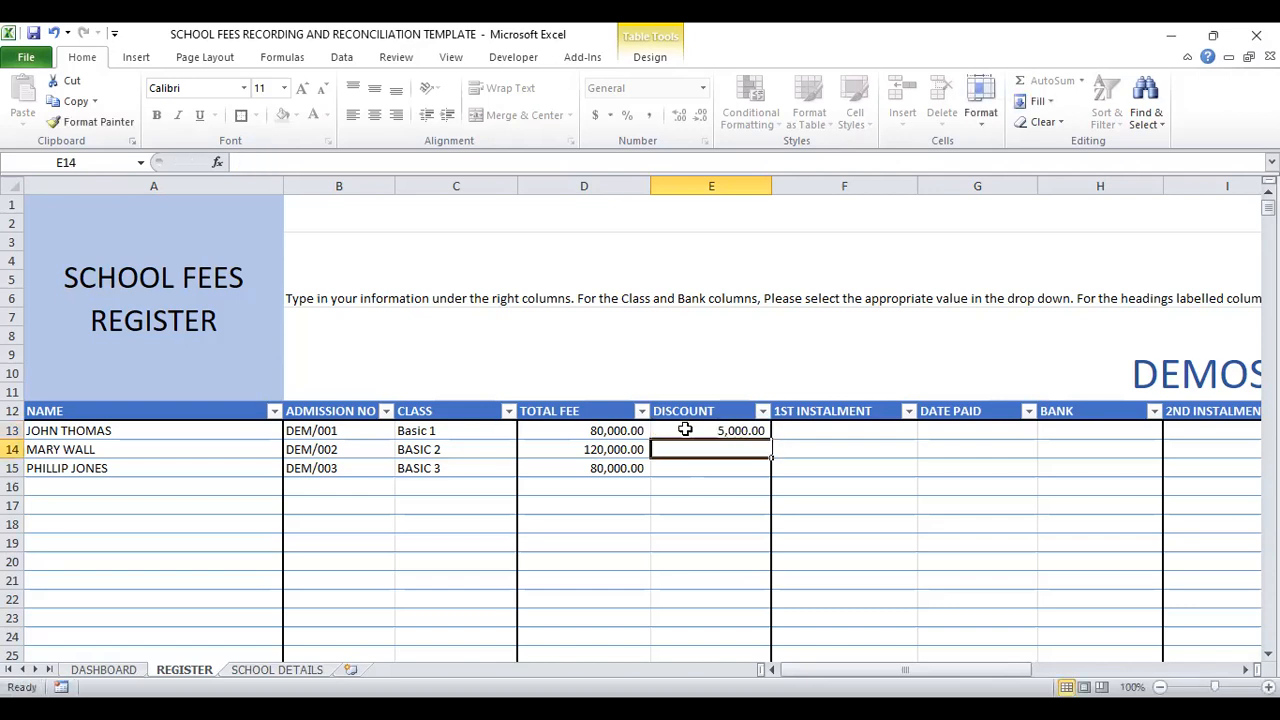
type("5000")
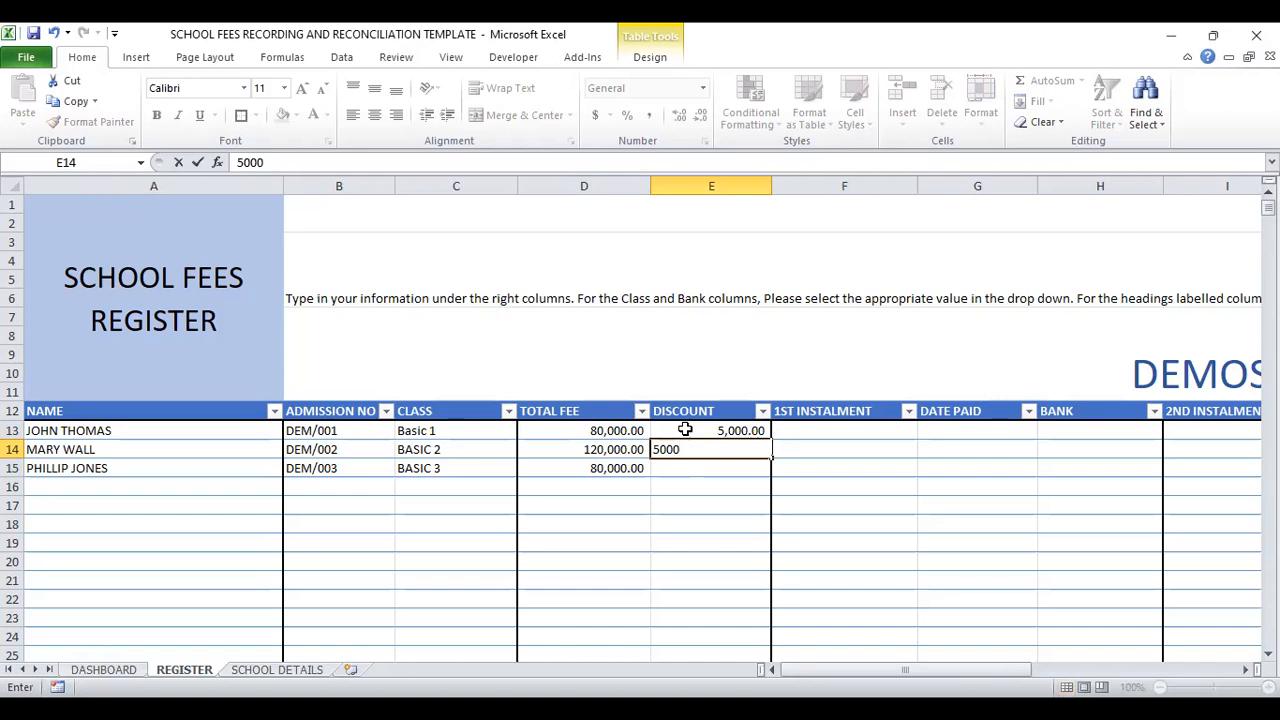
key("Return")
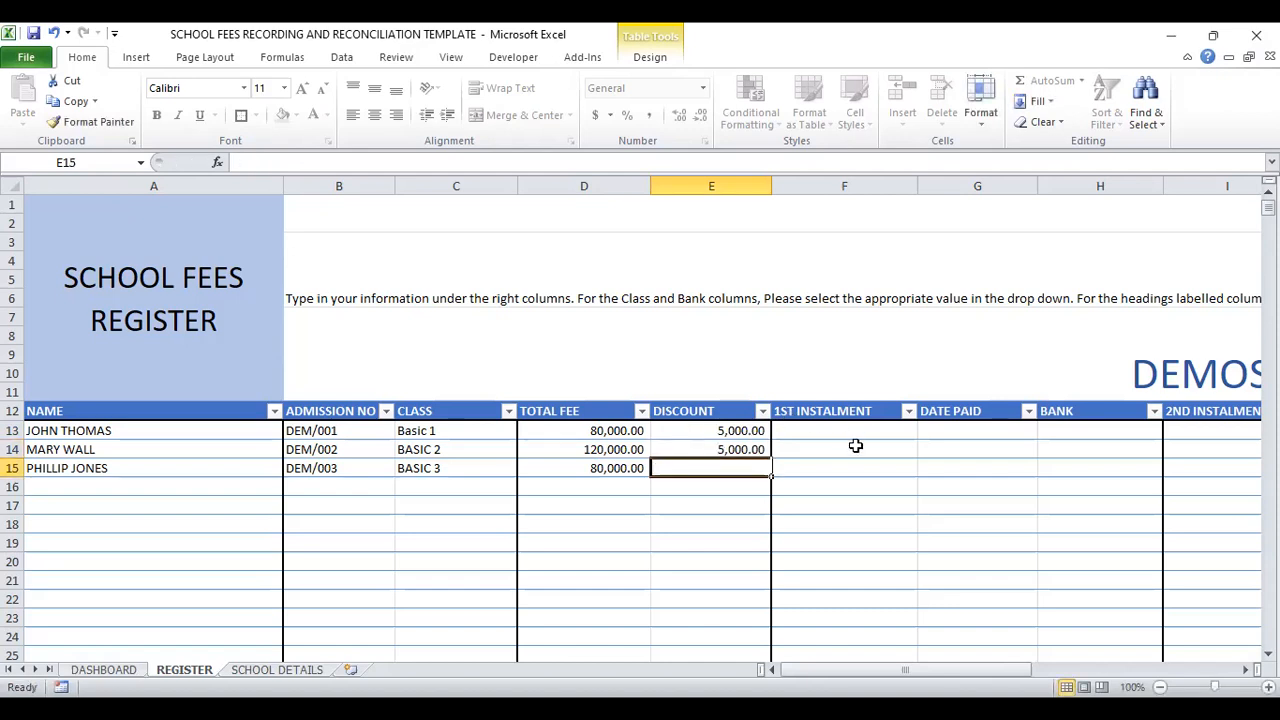
Step: Examine the instalment, date paid and bank columns along row 13, from 1ST INSTALMENT to 3RD INSTALMENT
left_click(829, 430)
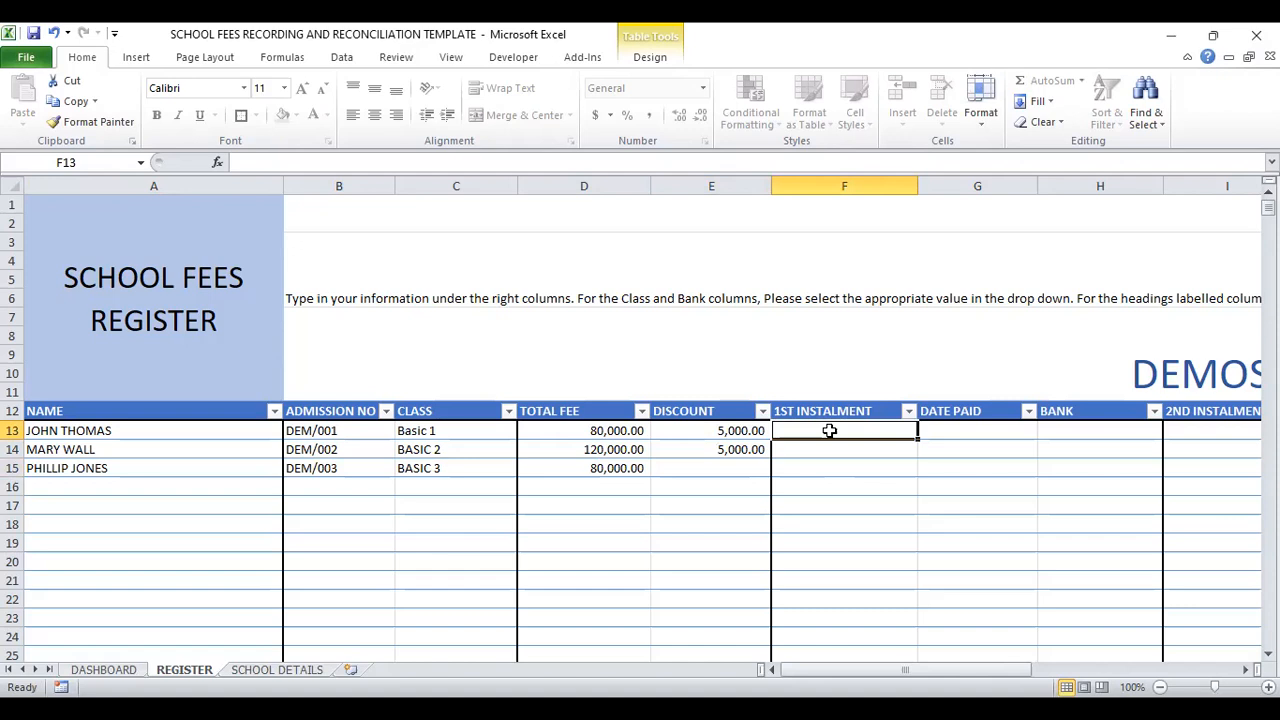
key("Right")
key("Right")
key("Right")
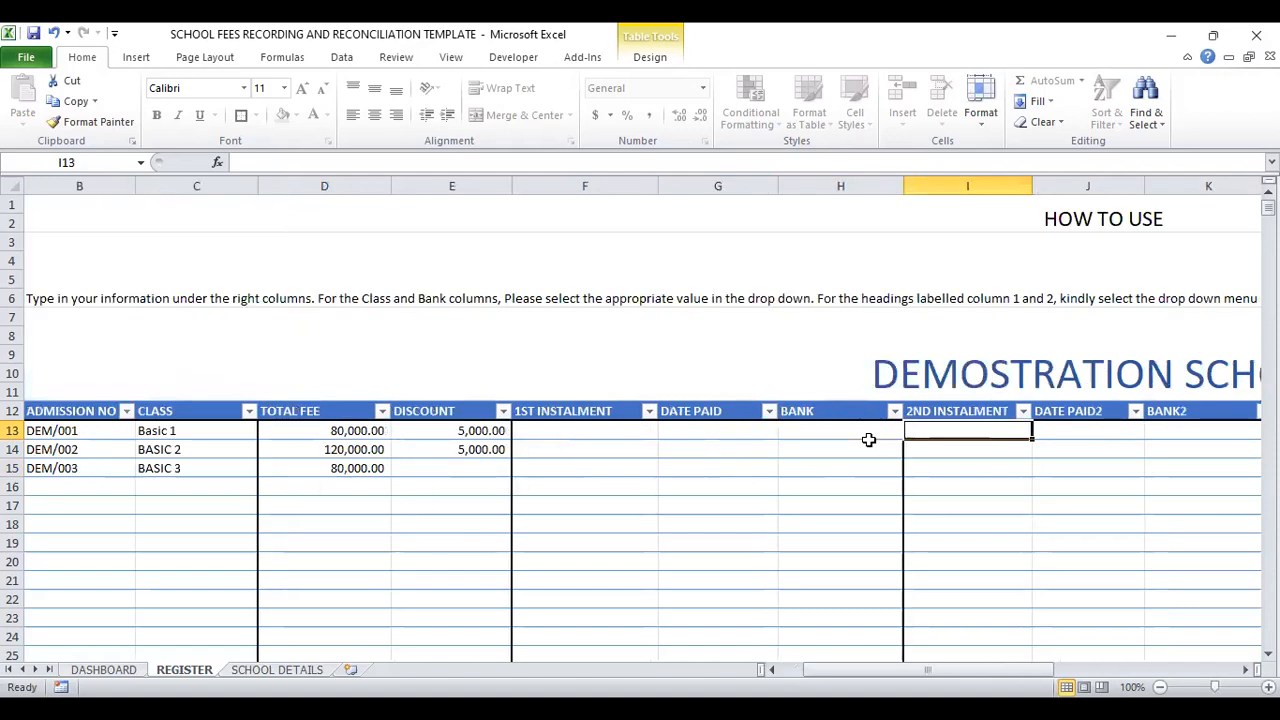
key("Right")
key("Right")
key("Right")
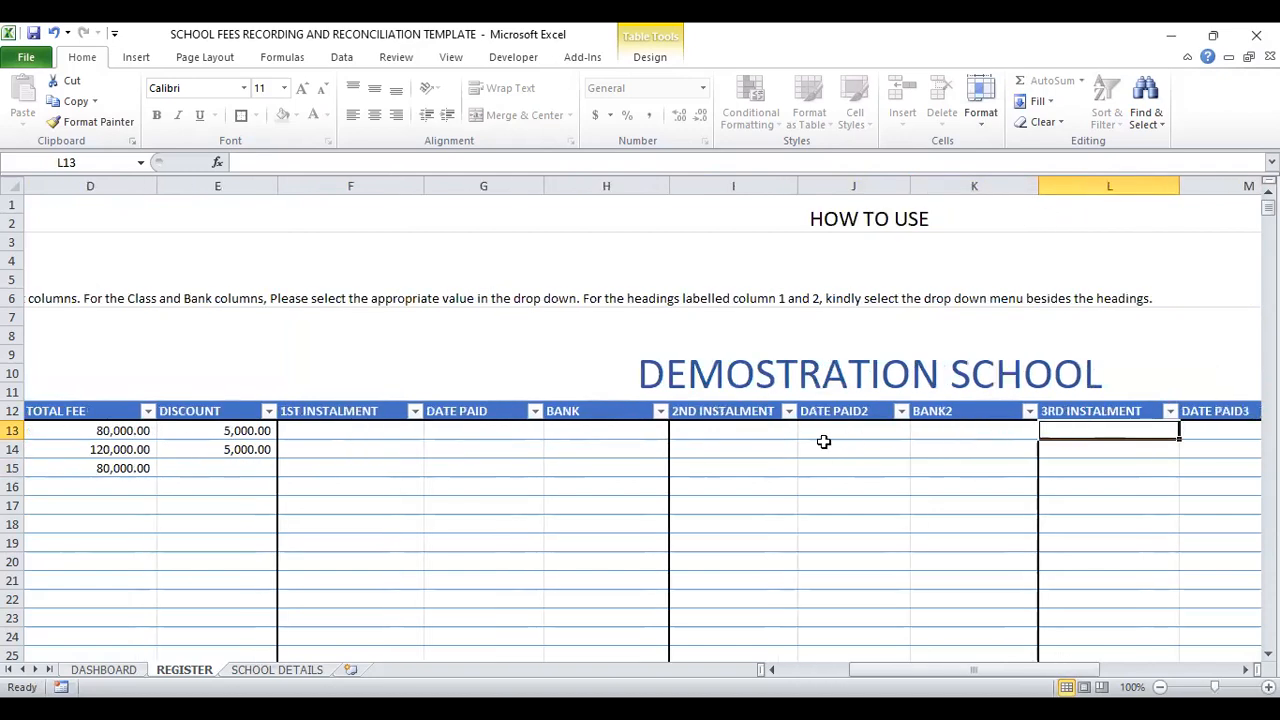
left_click(732, 429)
Step: Enter 75000 as the first student's 1ST INSTALMENT in cell F13
key("Left")
key("Left")
key("Left")
key("Up")
key("Down")
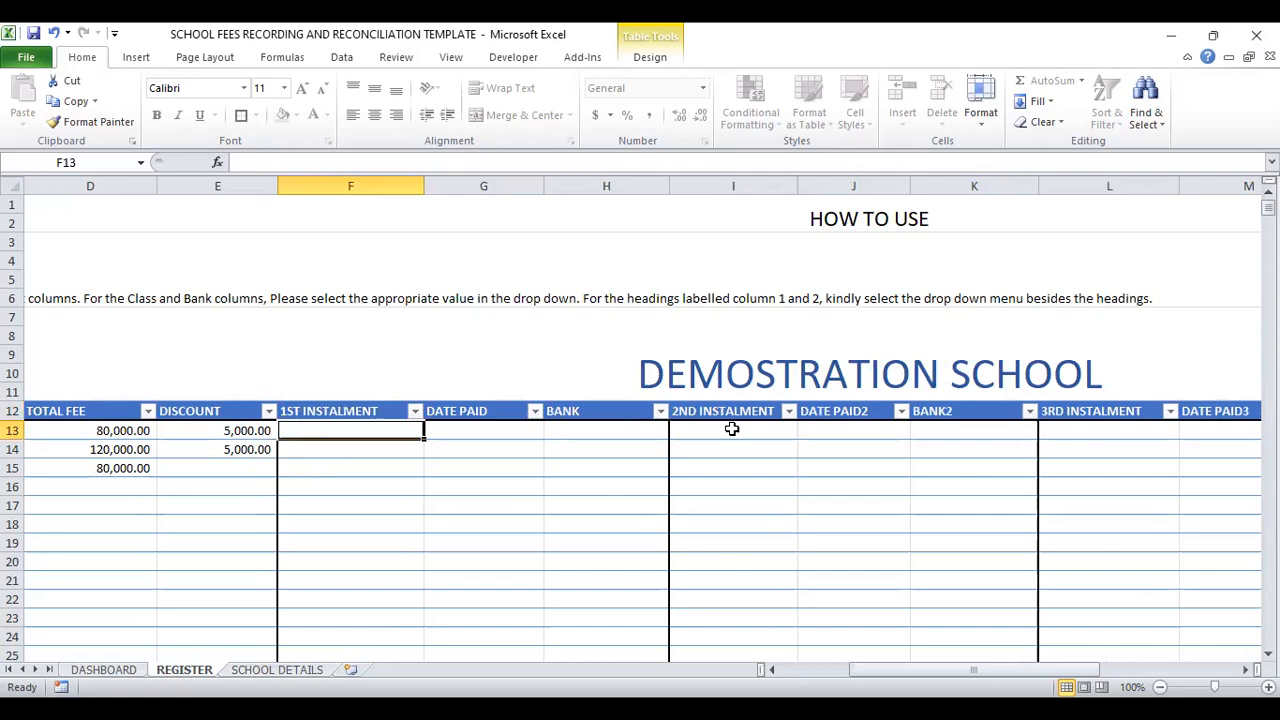
type("75000")
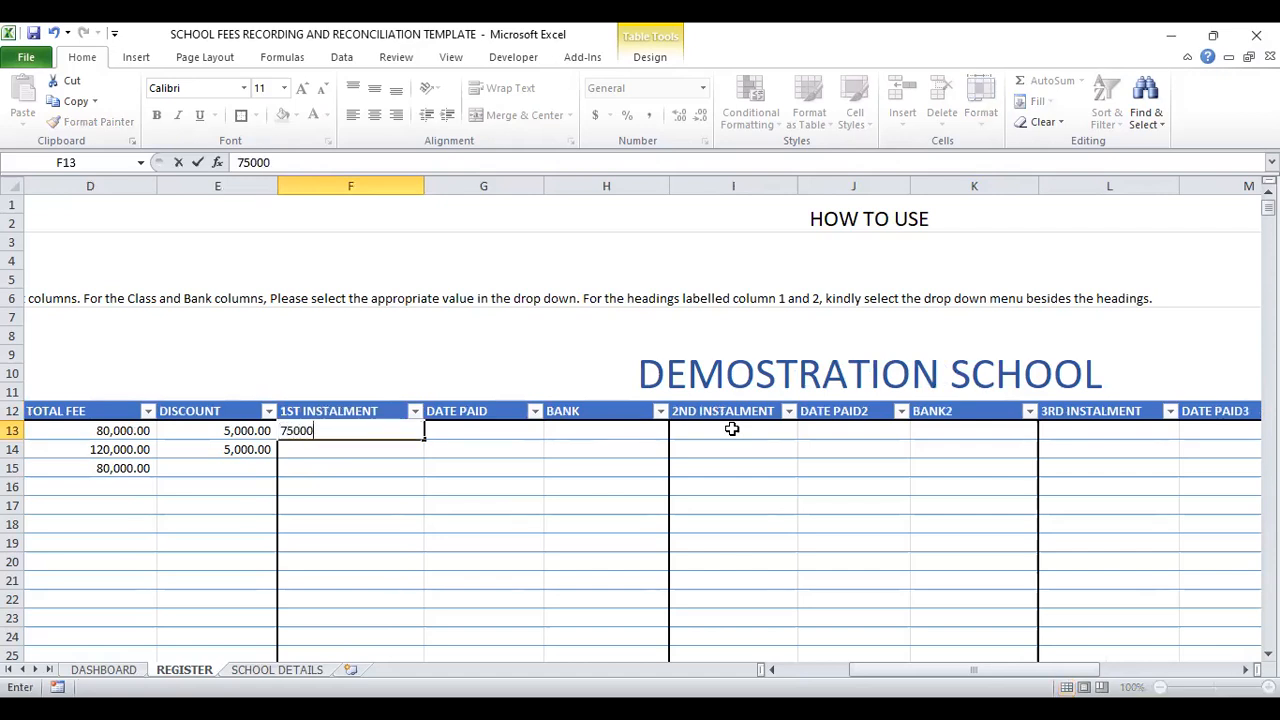
key("Return")
key("Up")
key("Right")
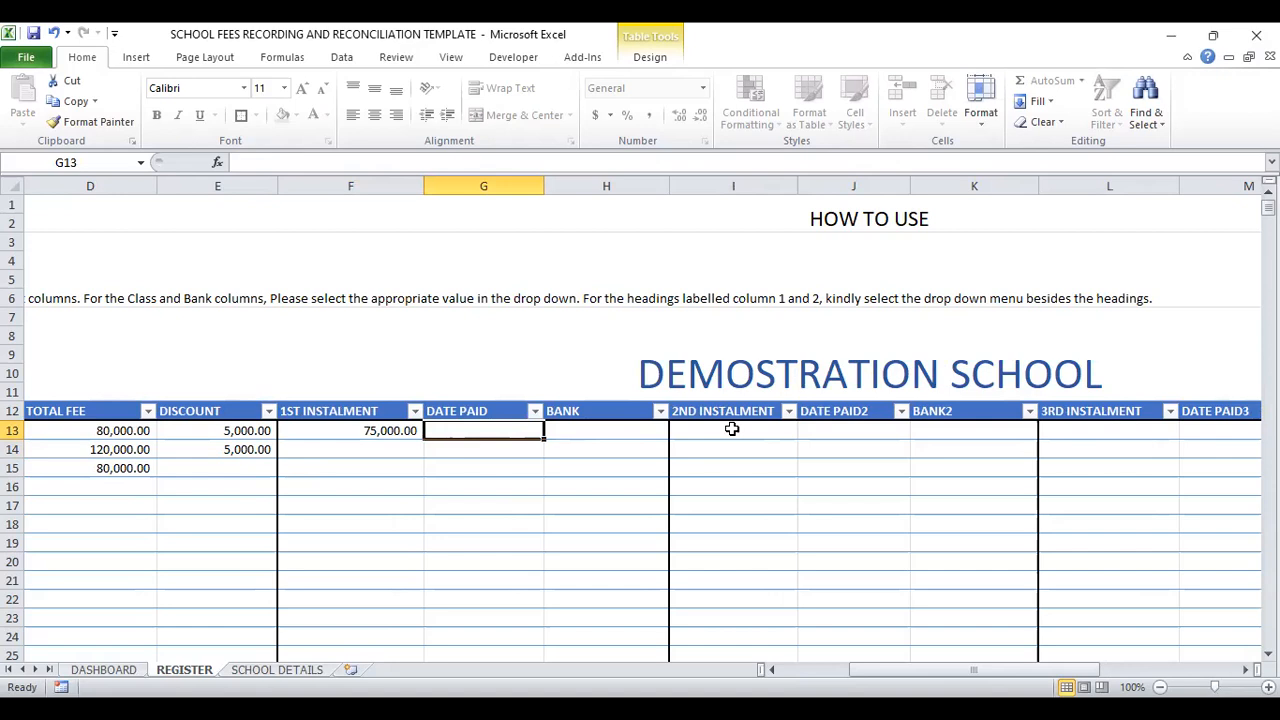
Step: Enter 05/01/2022 as the first student's payment date in cell G13 and choose ZENITH as the bank in H13
type("05/01/2022")
key("Tab")
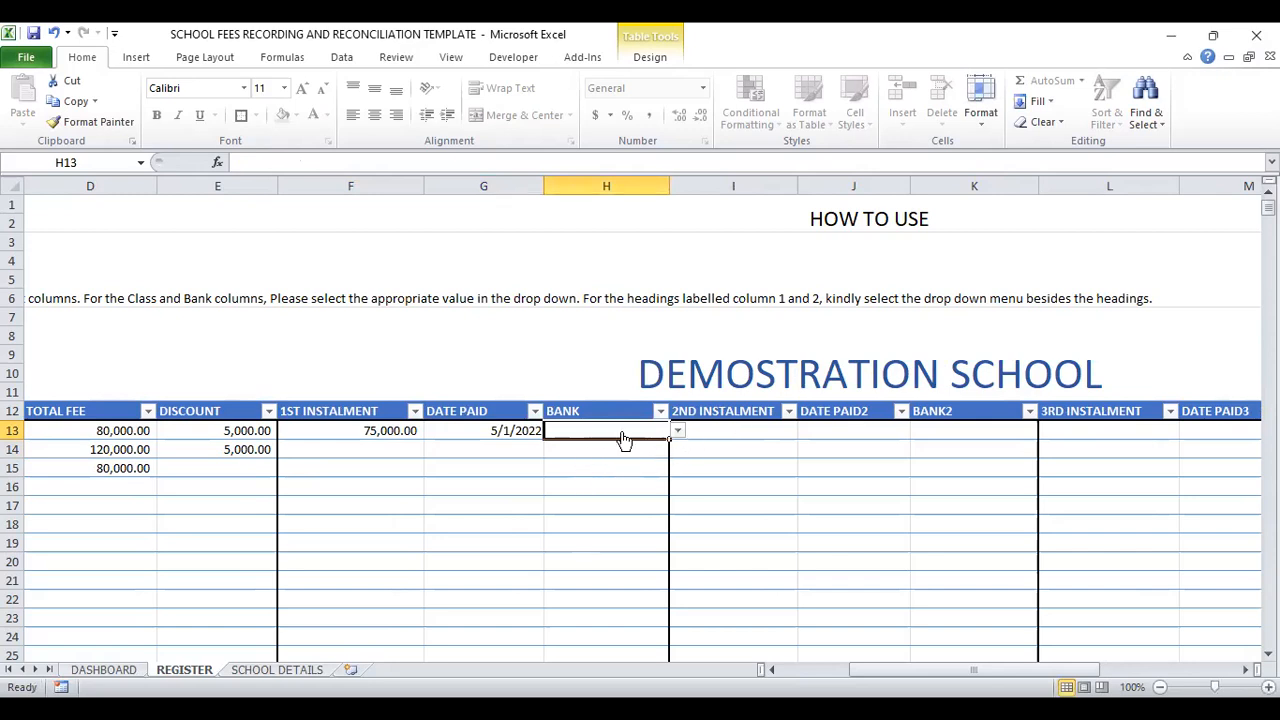
left_click(678, 431)
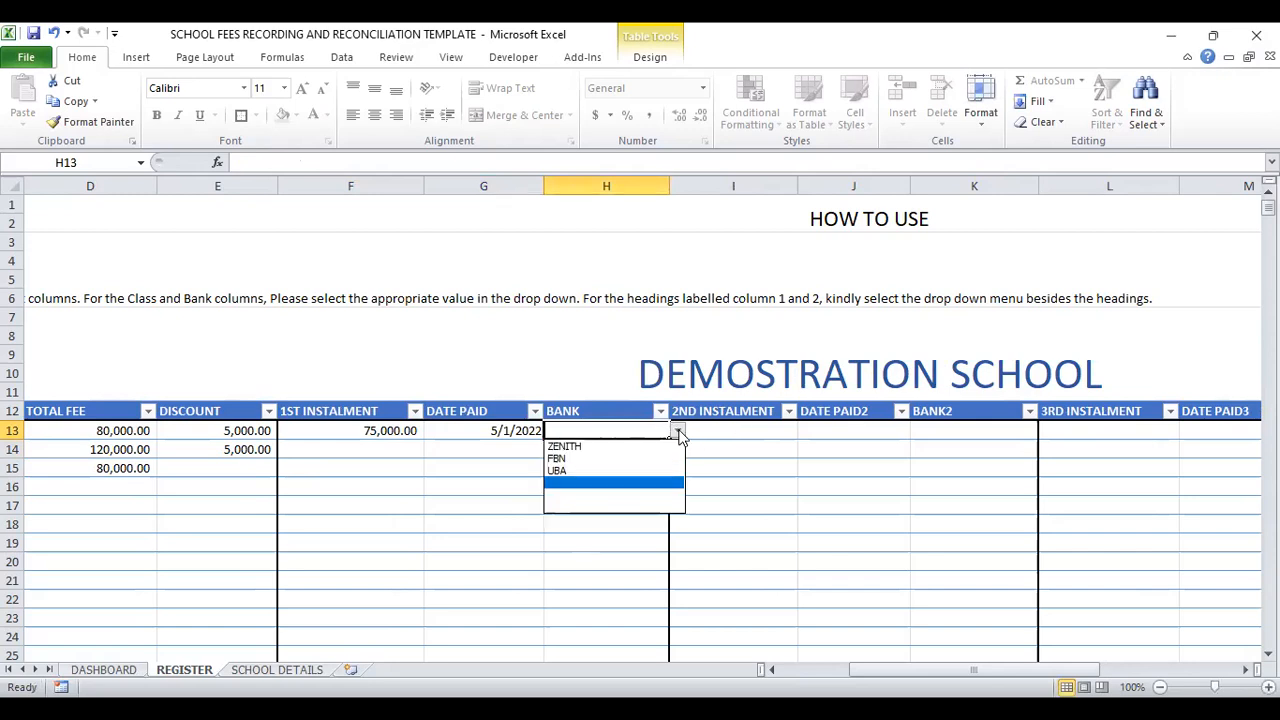
left_click(585, 445)
Step: Enter 75000 as the second student's 1ST INSTALMENT in cell F14
left_click(372, 450)
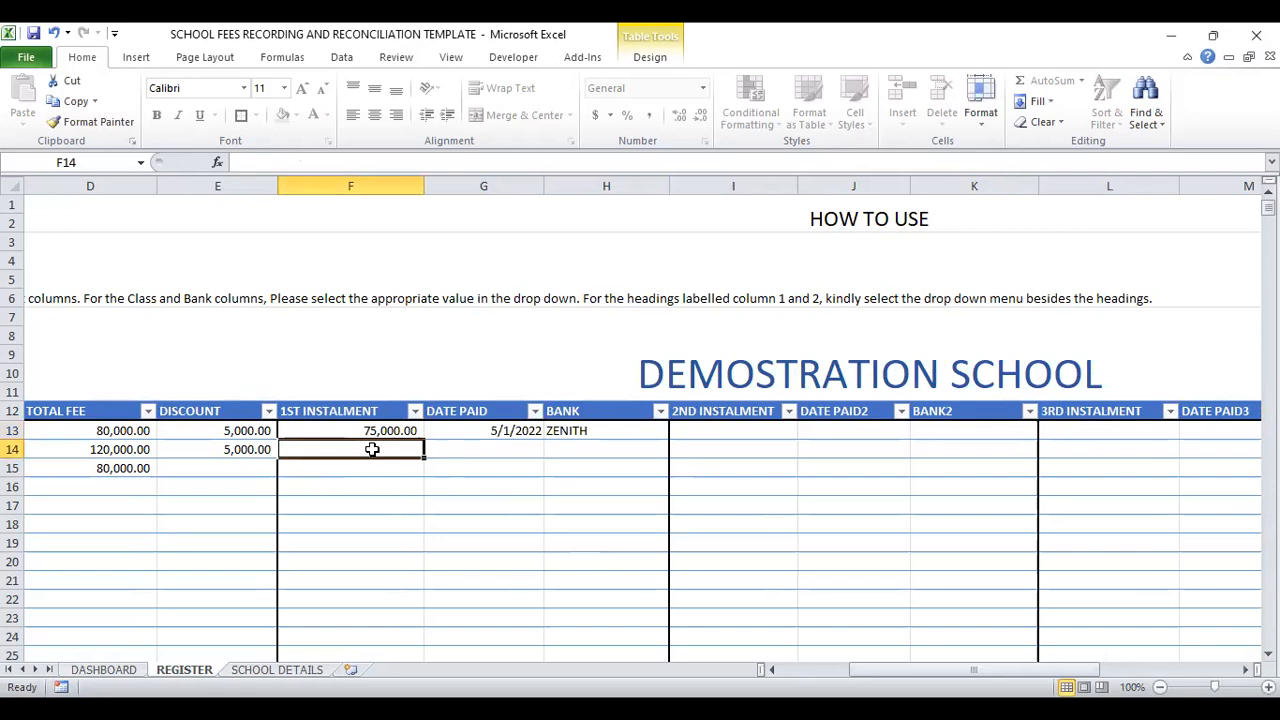
key("Left")
key("Left")
key("Left")
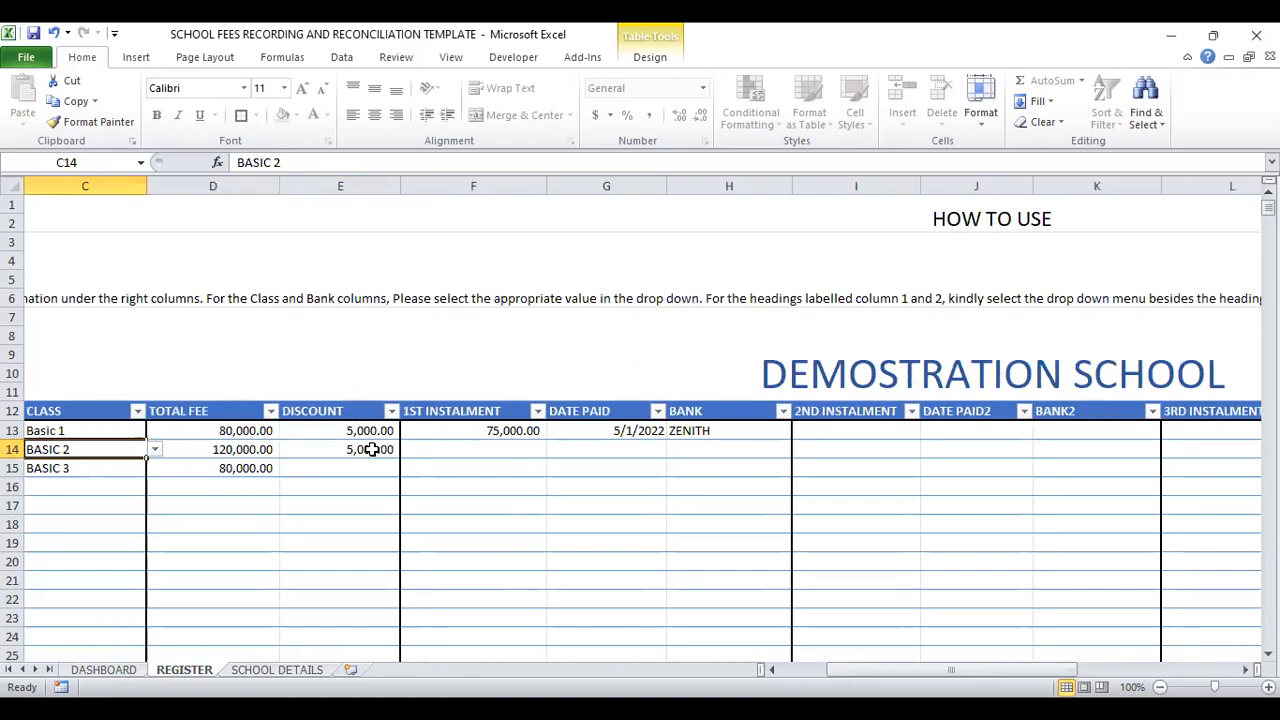
key("Left")
key("Left")
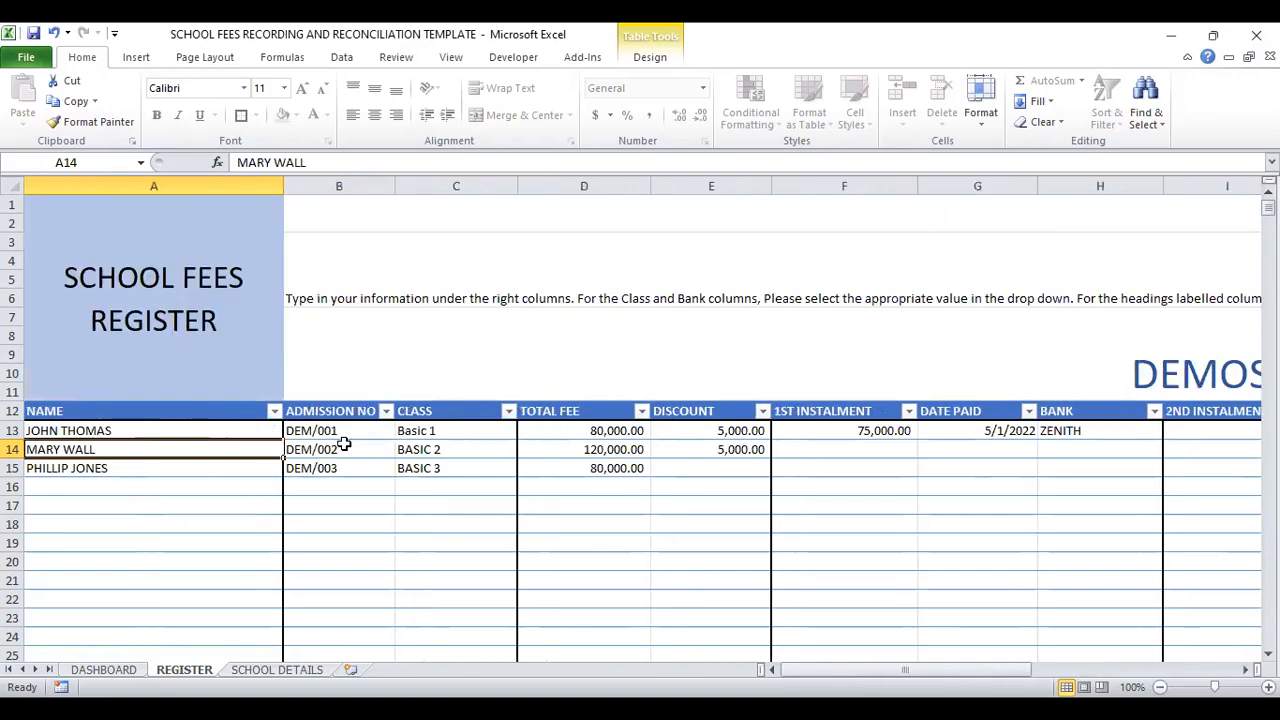
left_click(340, 433)
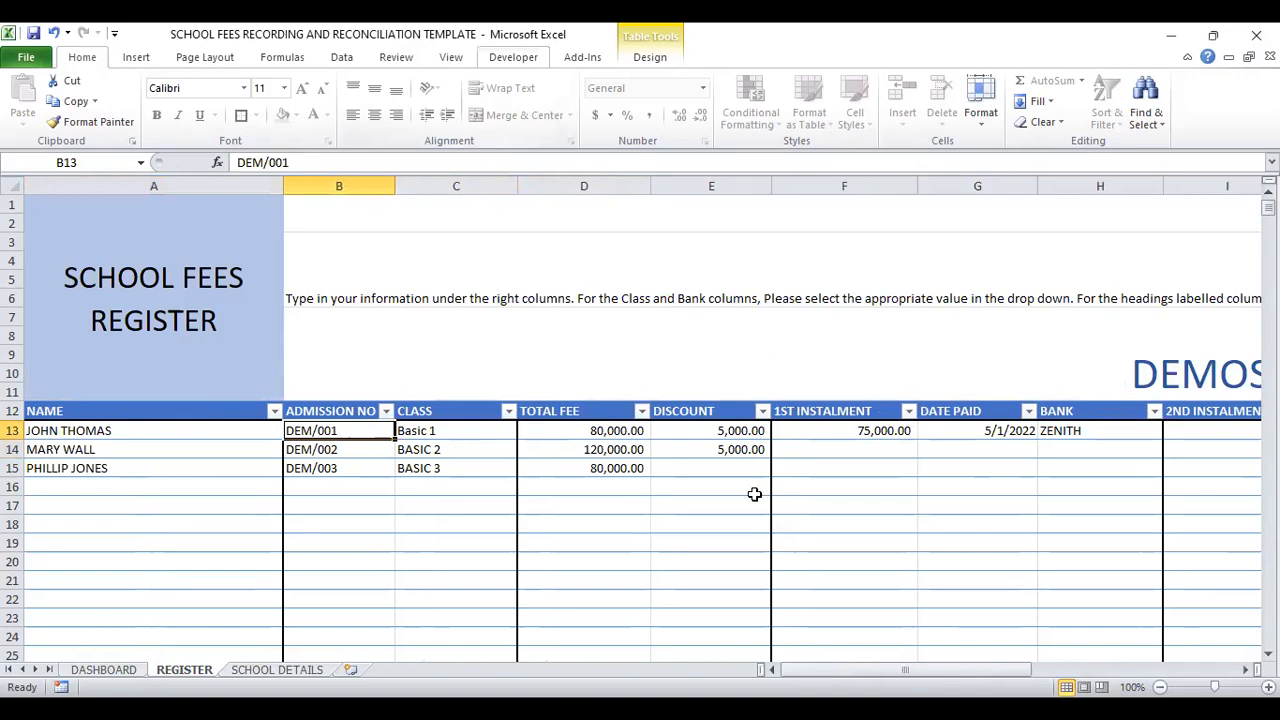
left_click(844, 448)
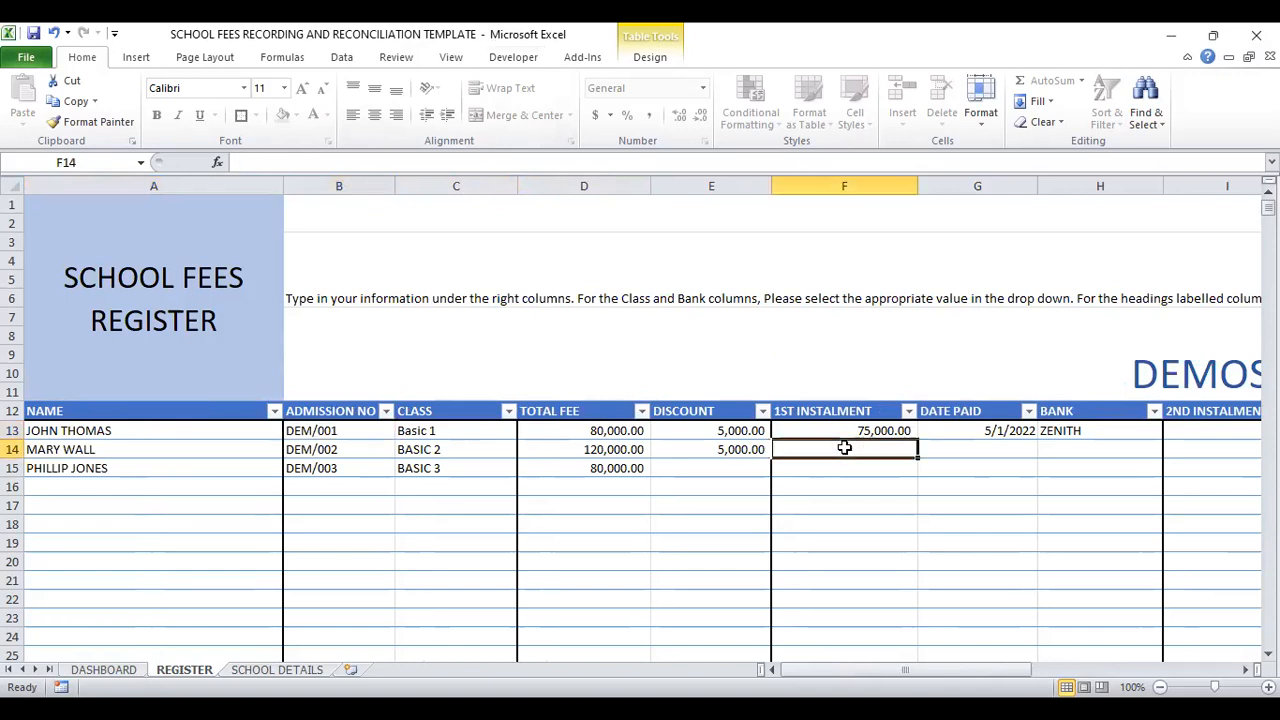
type("75")
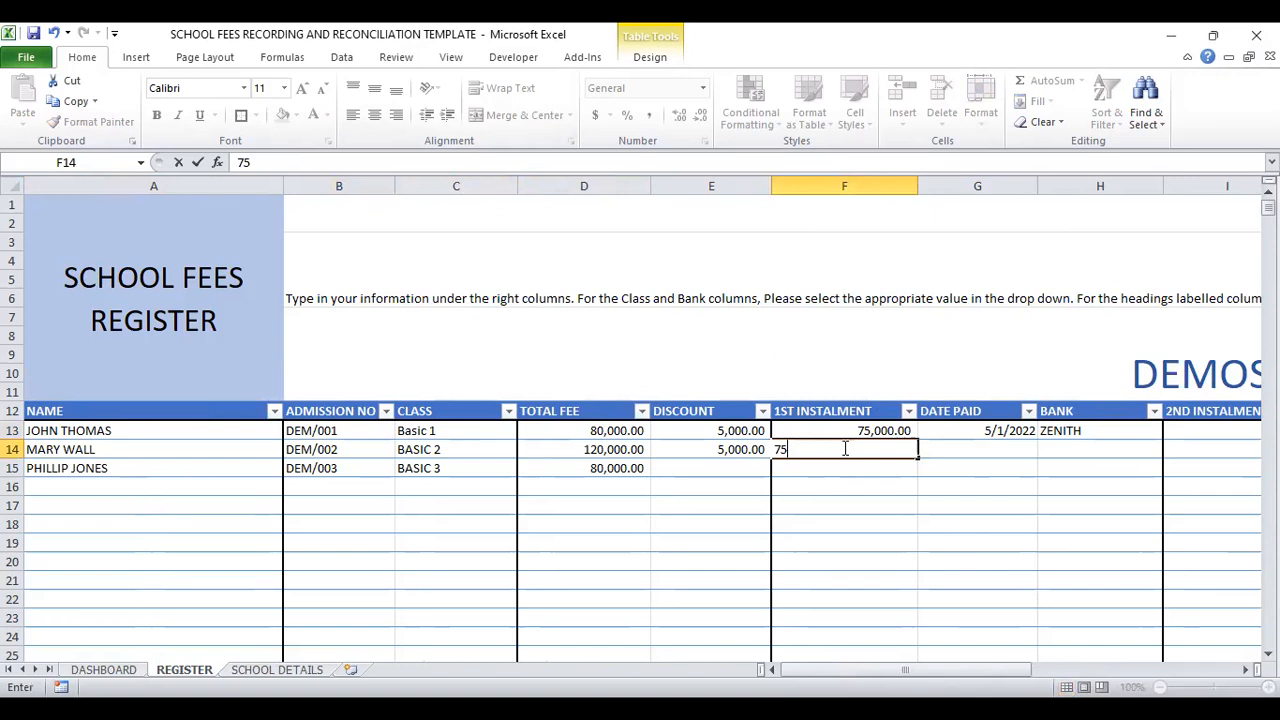
type(",000")
key("Tab")
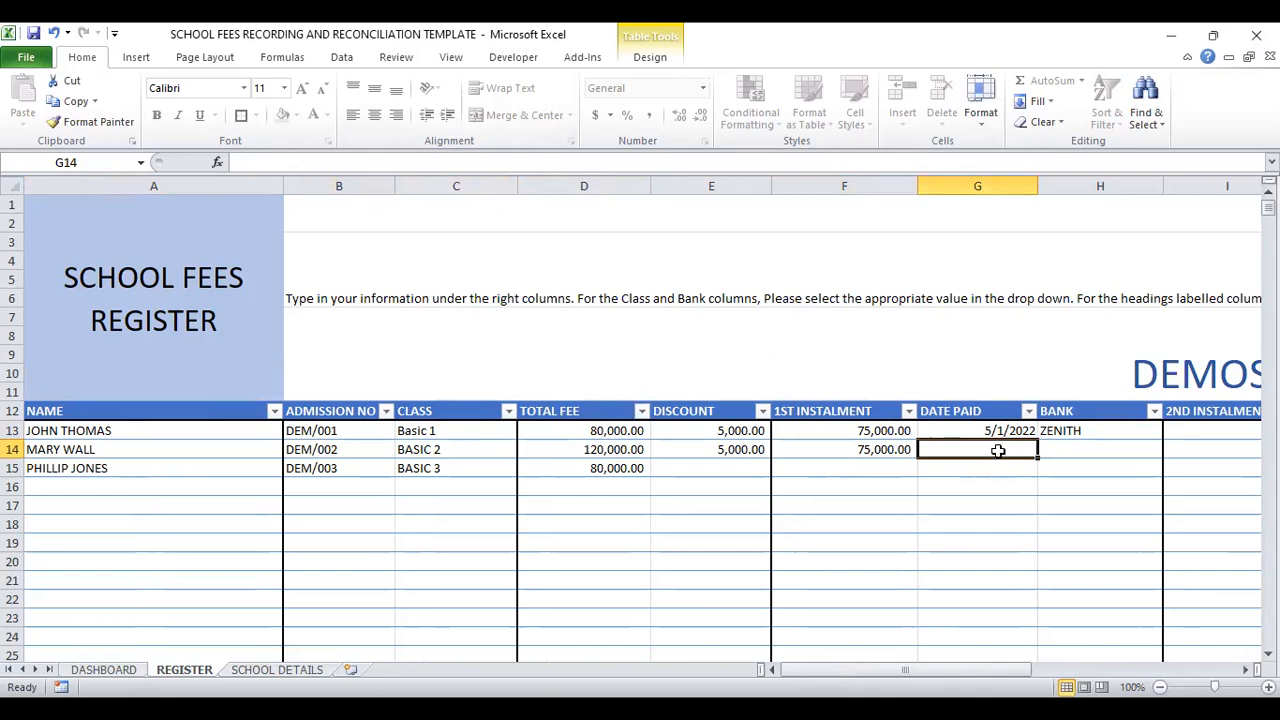
Step: Enter 05/01/2022 as the second student's payment date in cell G14 and choose FBN as the bank in H14
type("05")
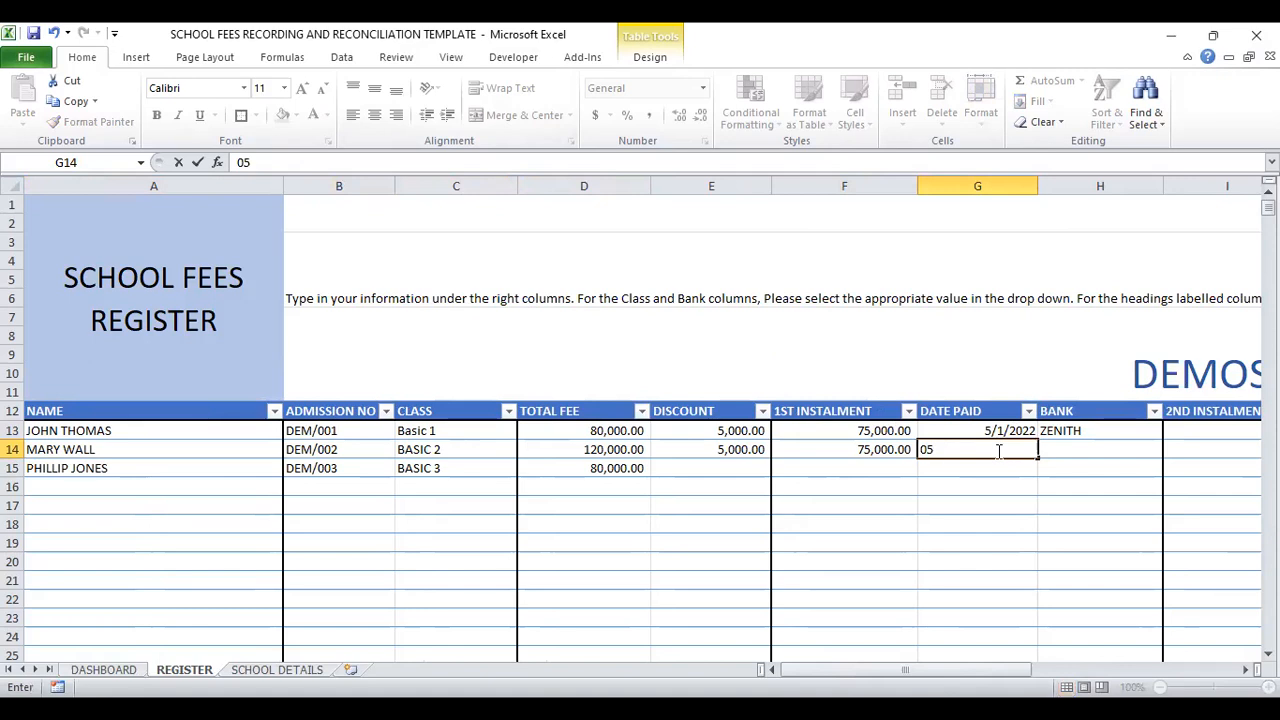
type("/01/2022")
left_click(1080, 446)
left_click(1176, 452)
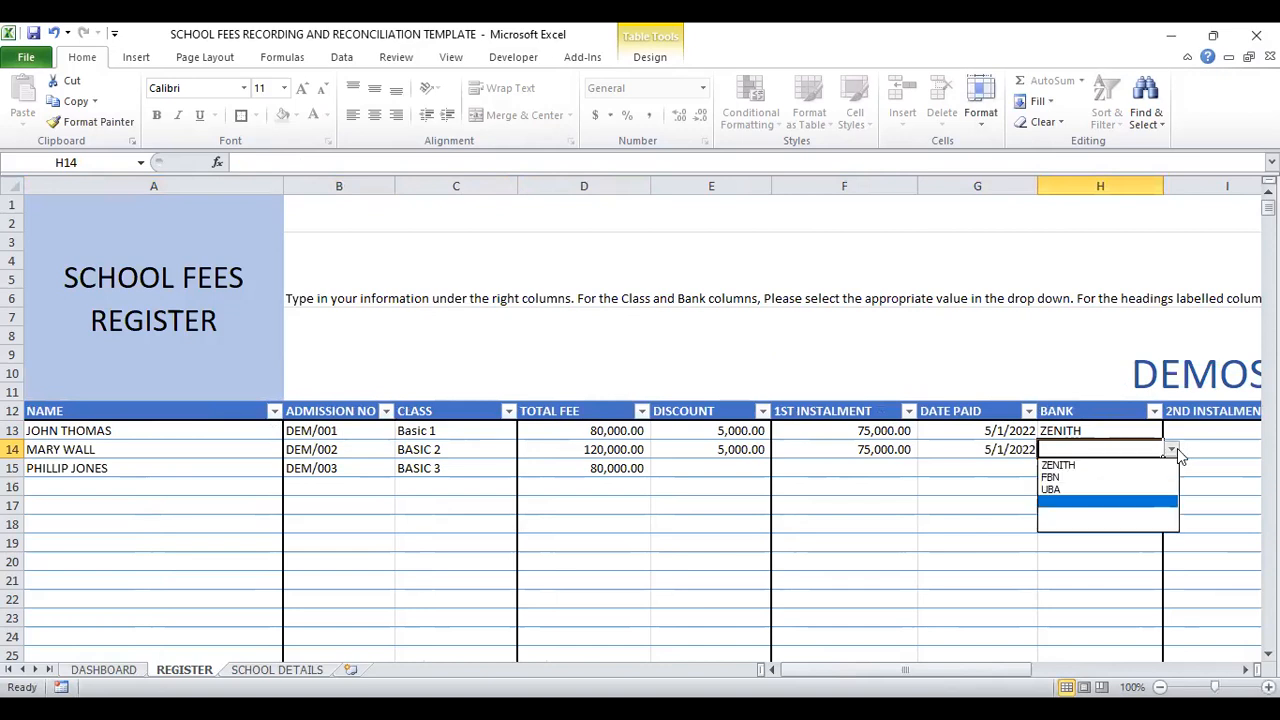
left_click(1078, 476)
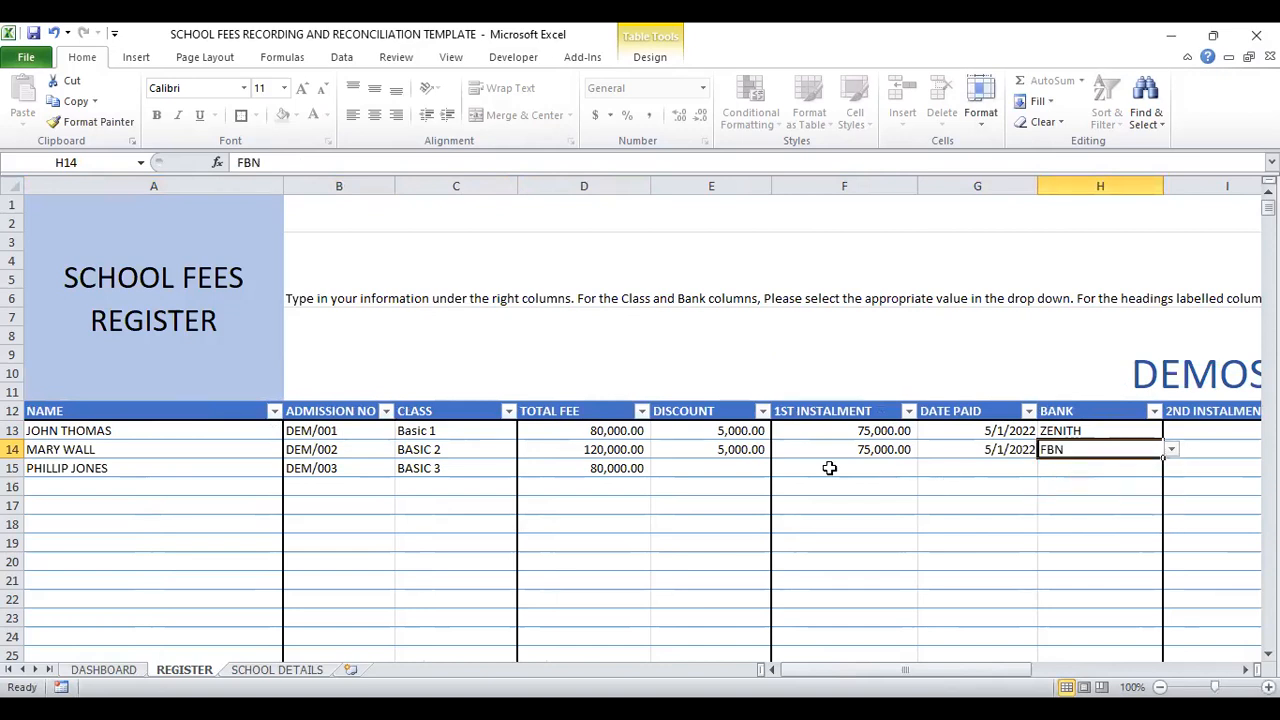
Step: Enter 80000 as the third student's 1ST INSTALMENT in cell F15
left_click(846, 471)
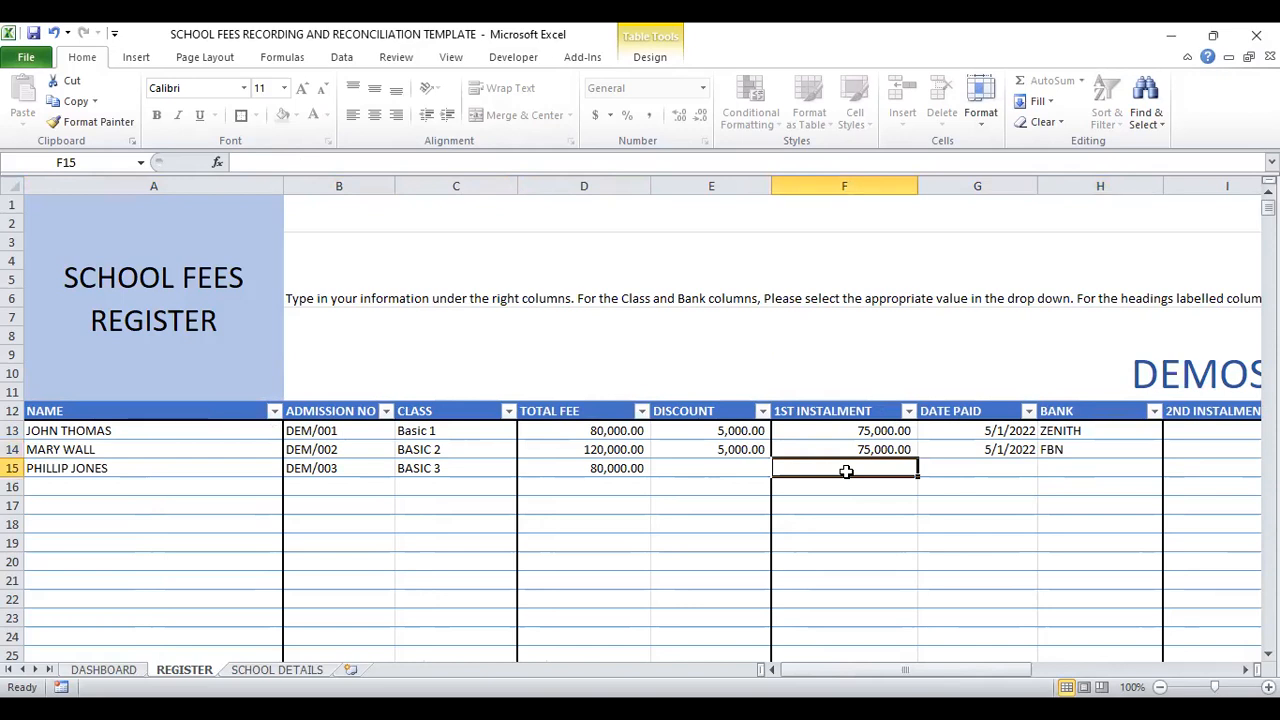
type("80")
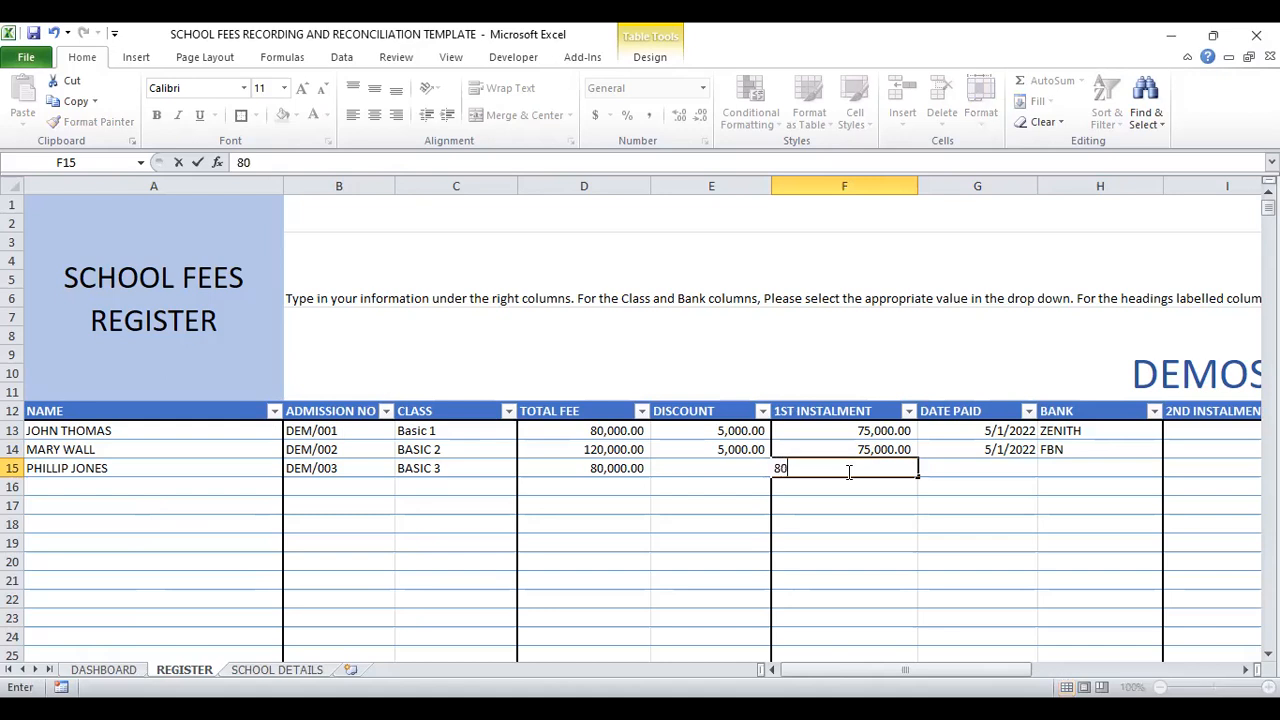
type(",000")
key("Tab")
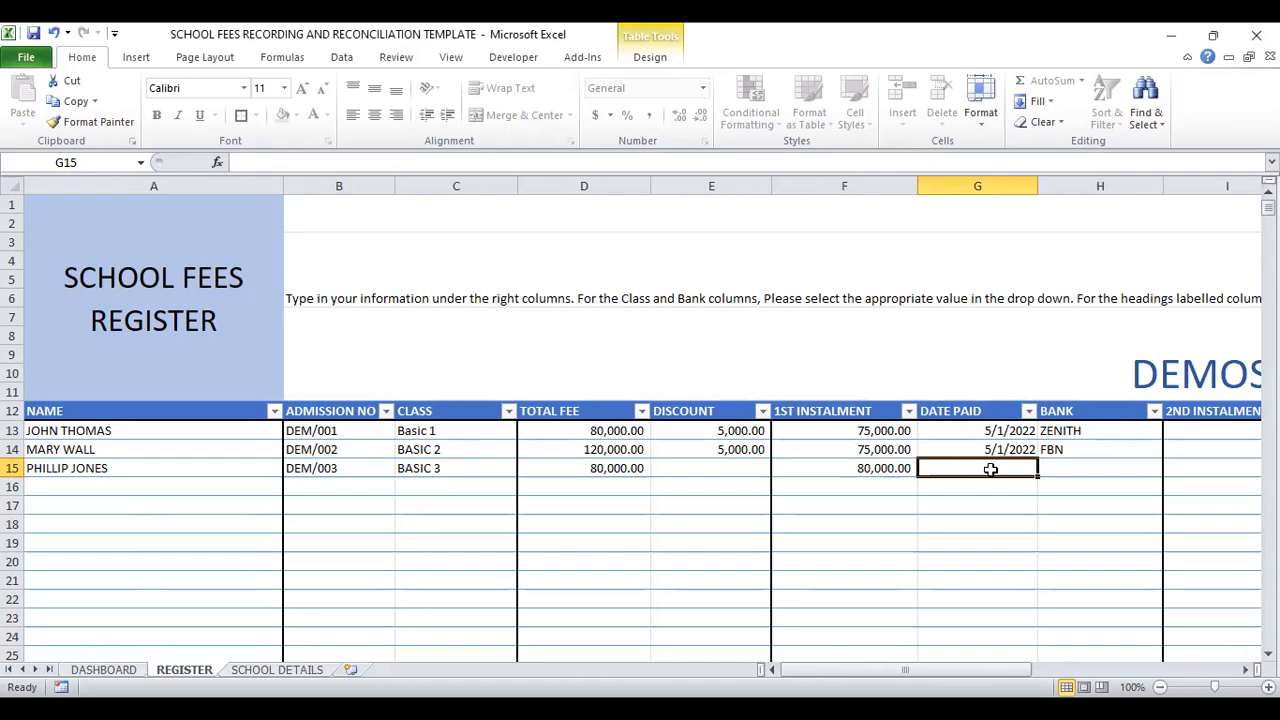
Step: Enter 05/02/2022 as the third student's payment date in cell G15 and choose UBA as the bank in H15
type("05")
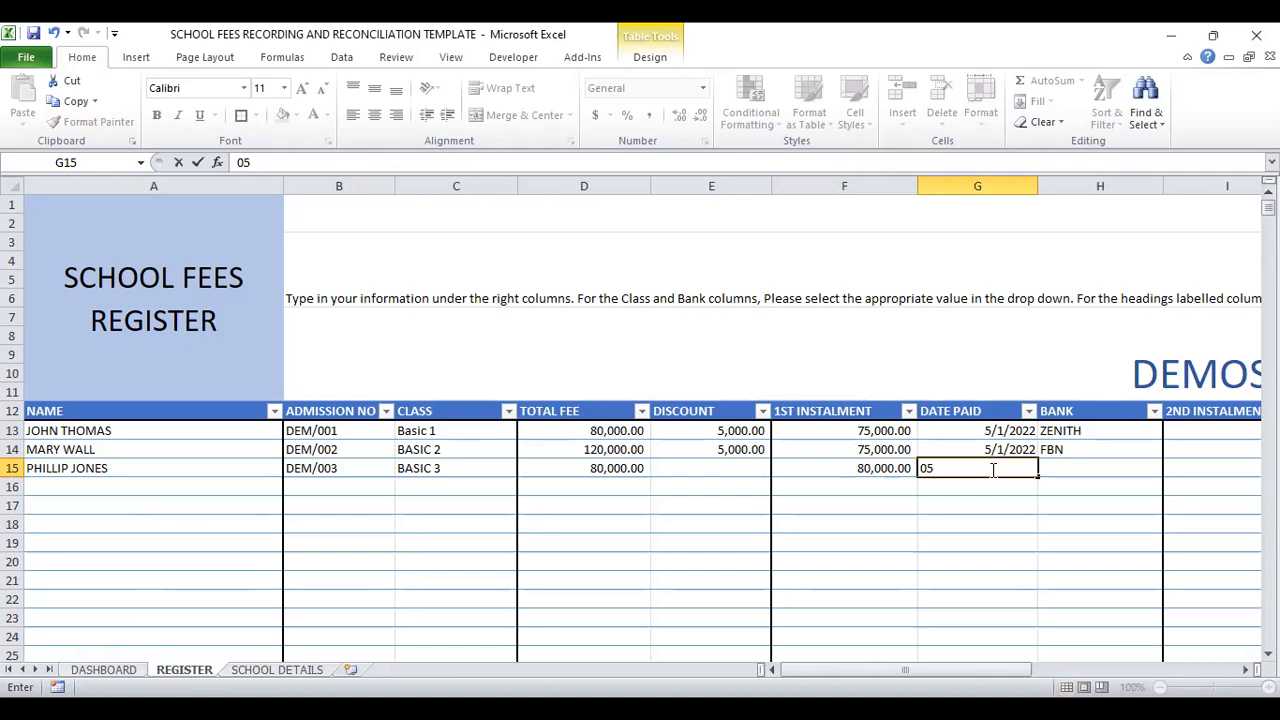
type("/02/2022")
left_click(1068, 468)
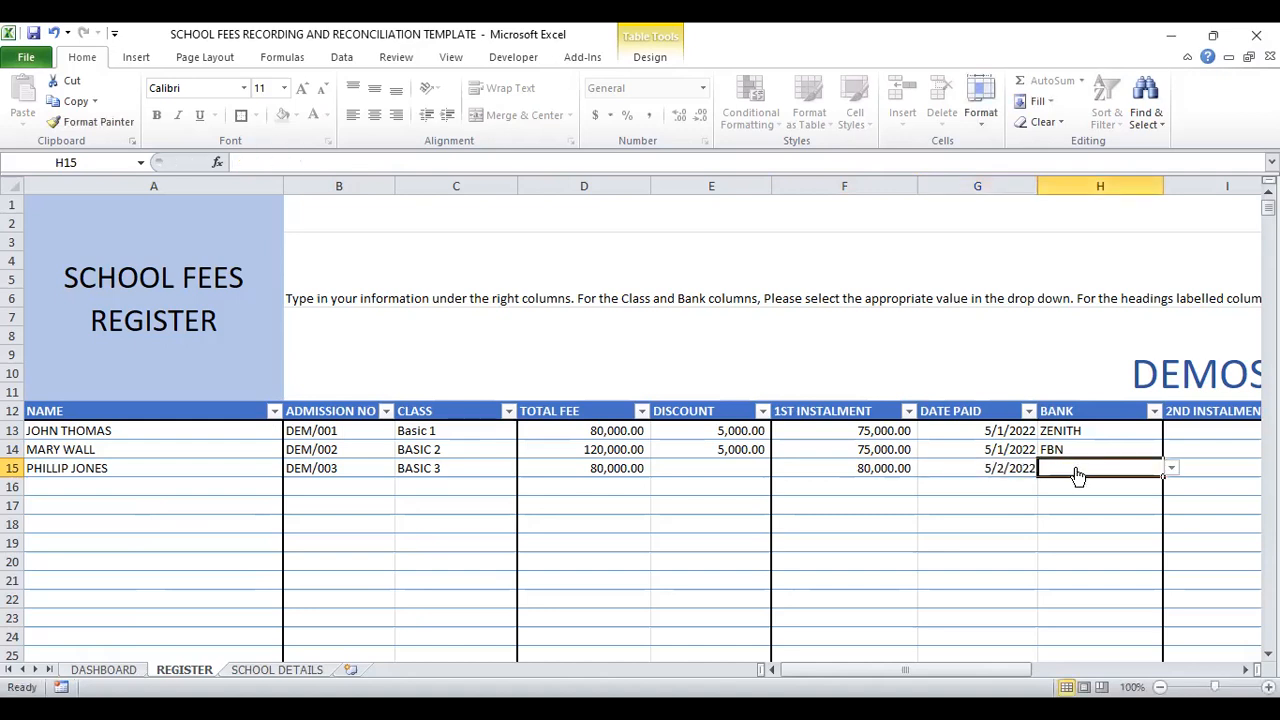
left_click(1172, 470)
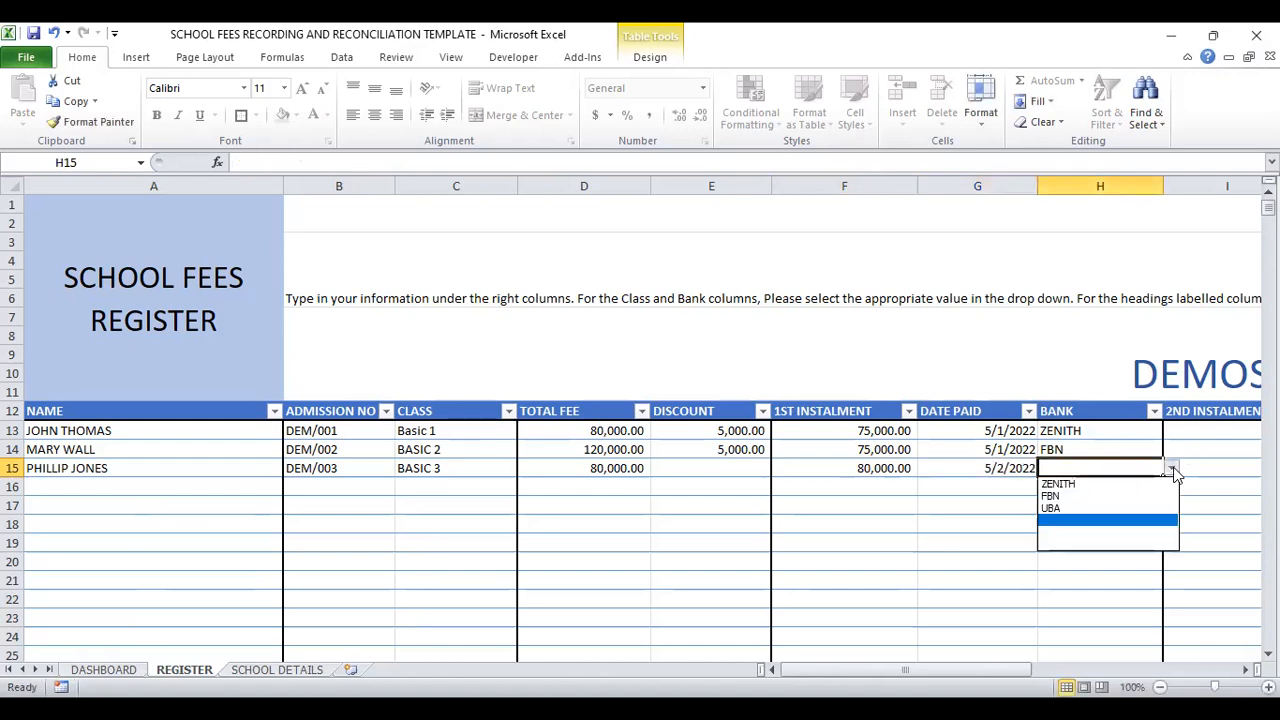
left_click(1052, 509)
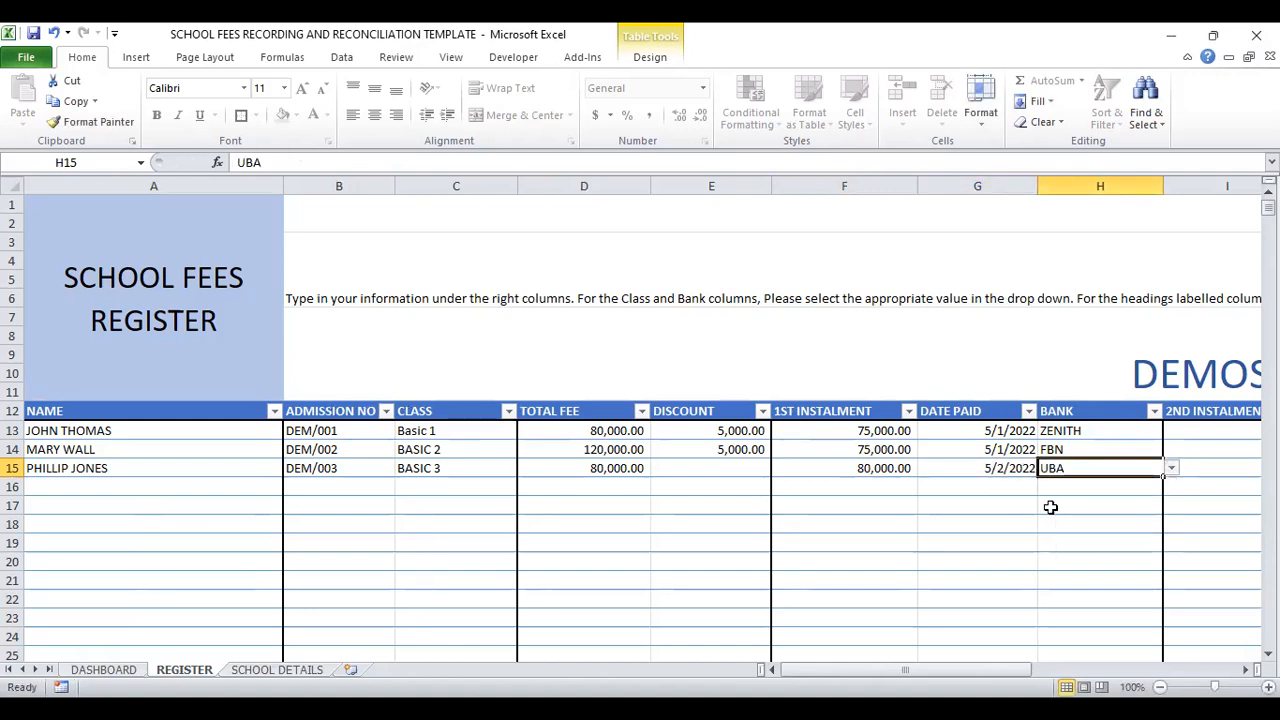
Step: Freeze the panes at cell B13 to lock the NAME column and the header rows
left_click(327, 436)
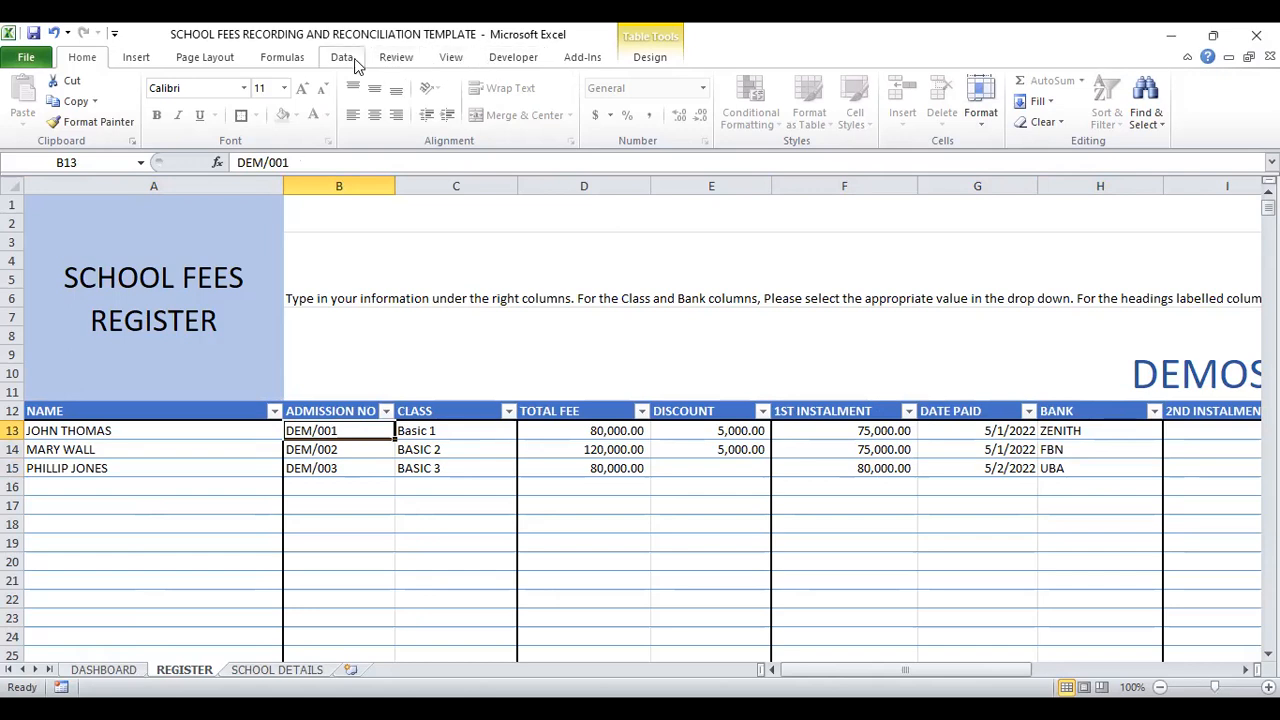
left_click(459, 58)
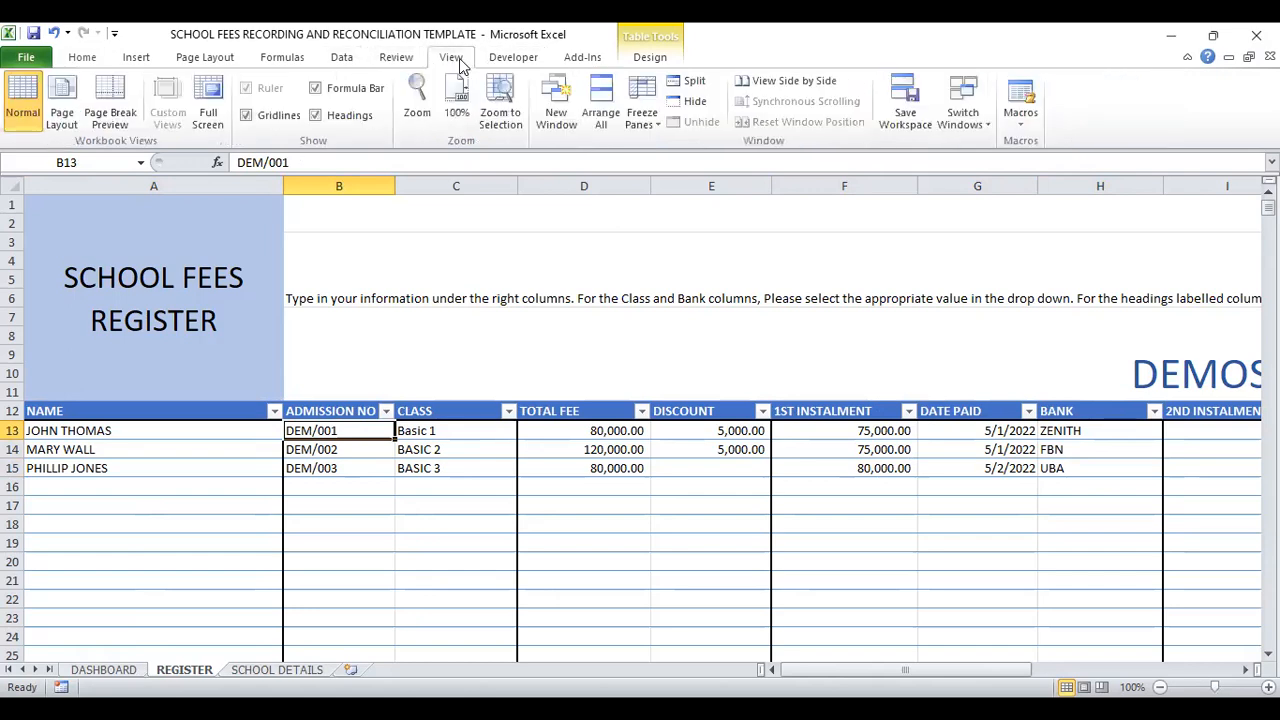
left_click(645, 120)
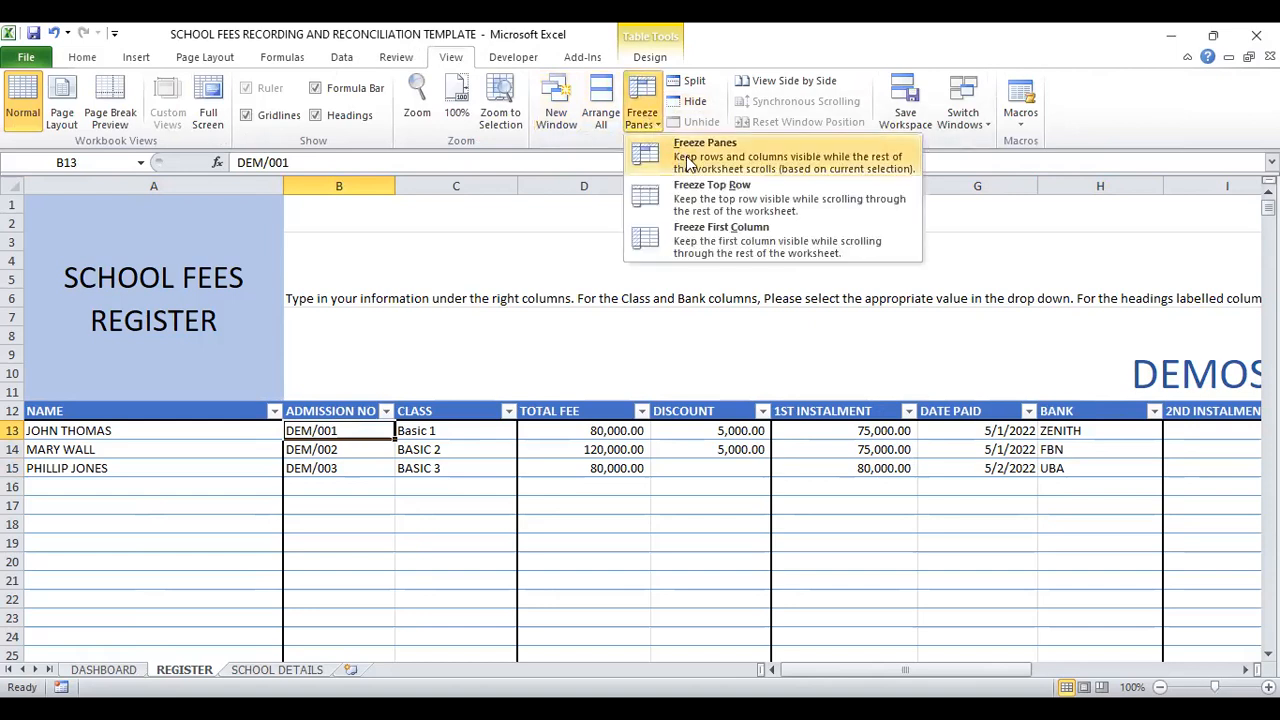
left_click(686, 156)
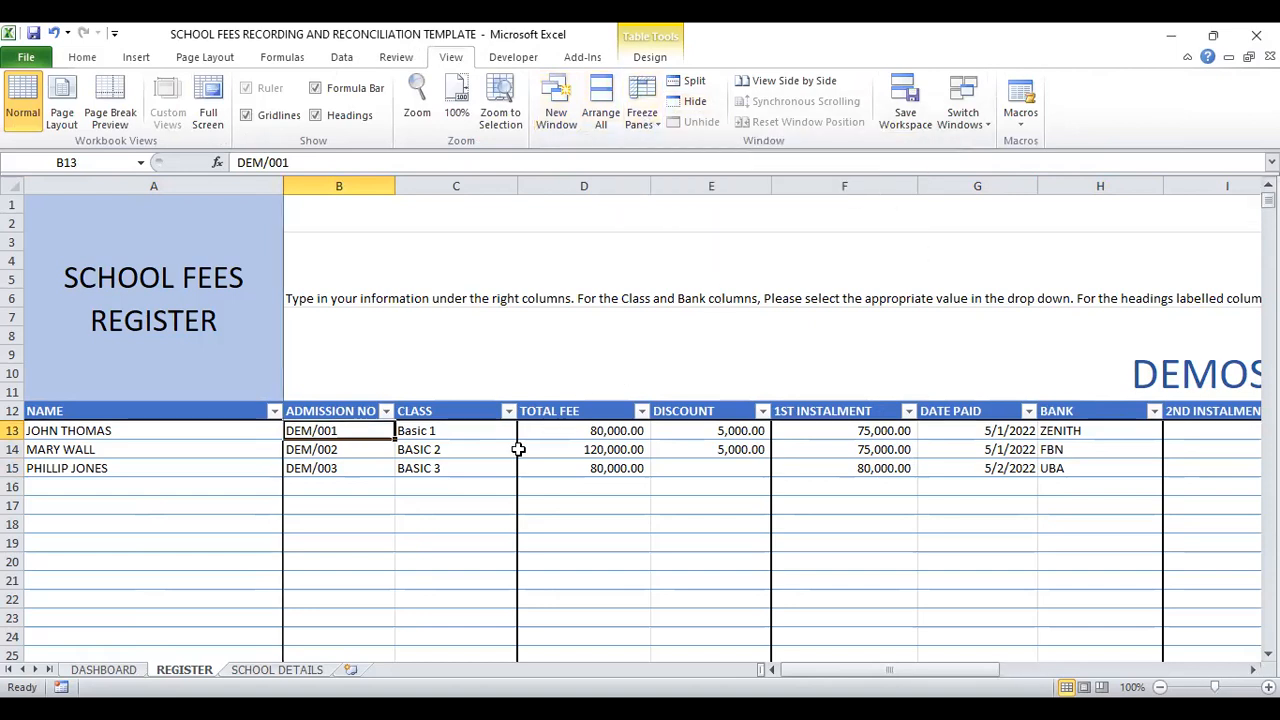
Step: Check the frozen NAME column by moving along row 13 to the 2ND INSTALMENT column
key("Right")
key("Right")
key("Right")
key("Right")
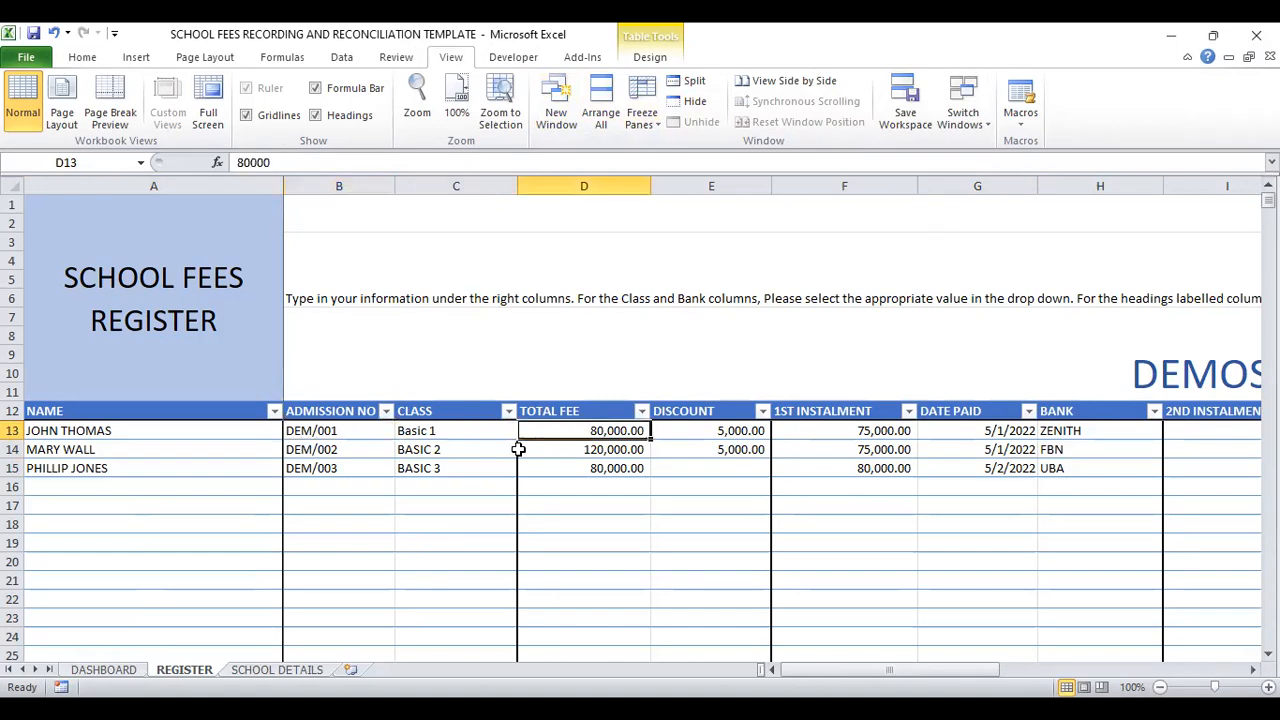
key("Right")
key("Right")
key("Right")
key("Right")
key("Right")
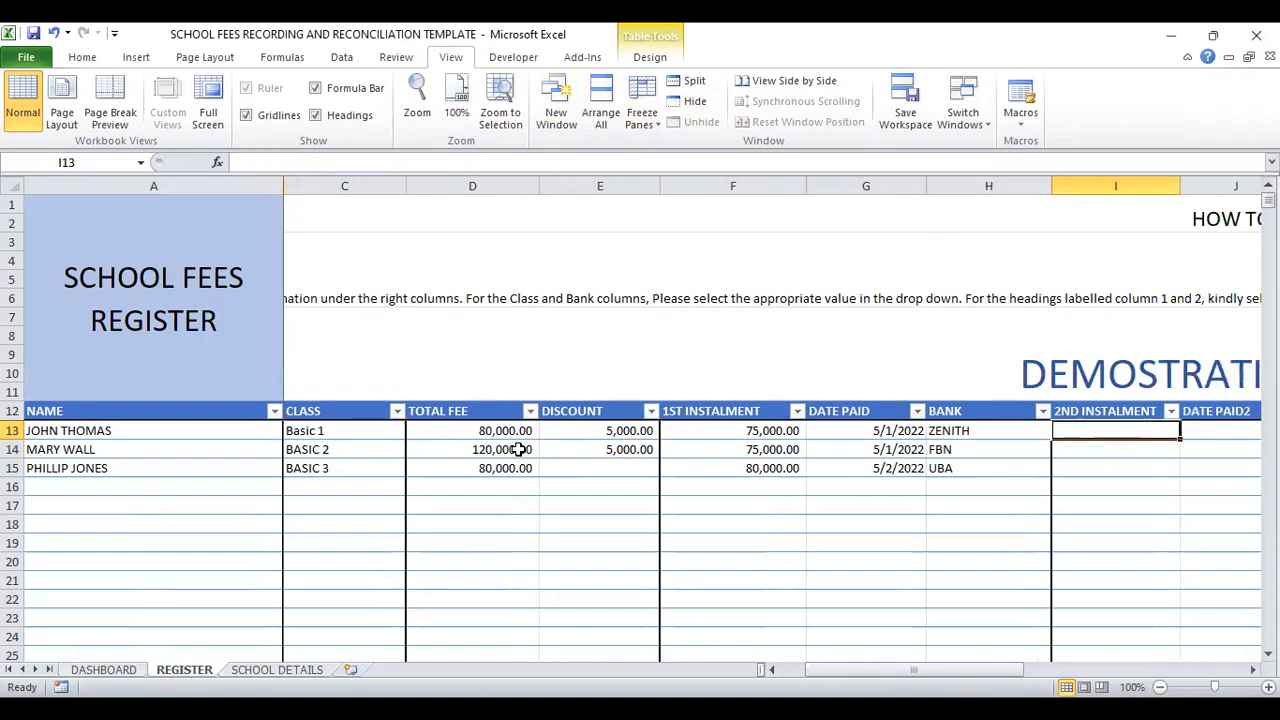
Step: Check the remaining instalment columns through TOTAL along row 13 of the register
key("Right")
key("Right")
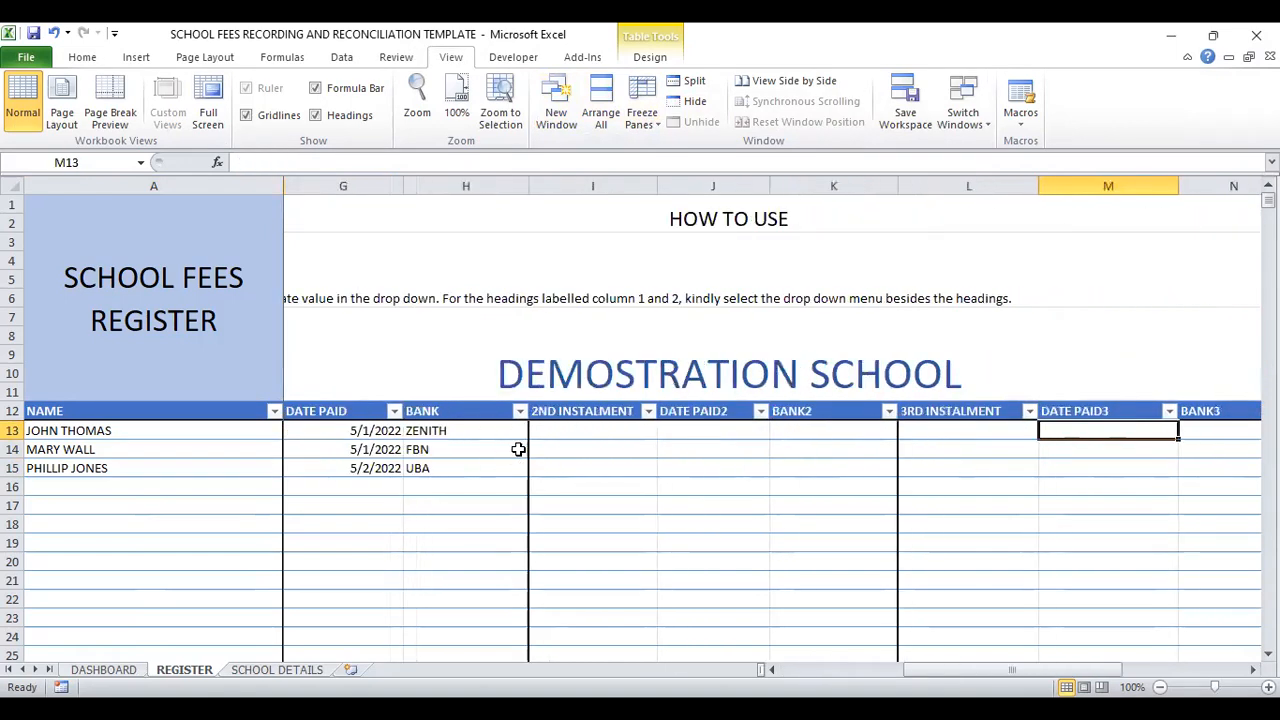
key("Right")
key("Right")
key("Right")
key("Right")
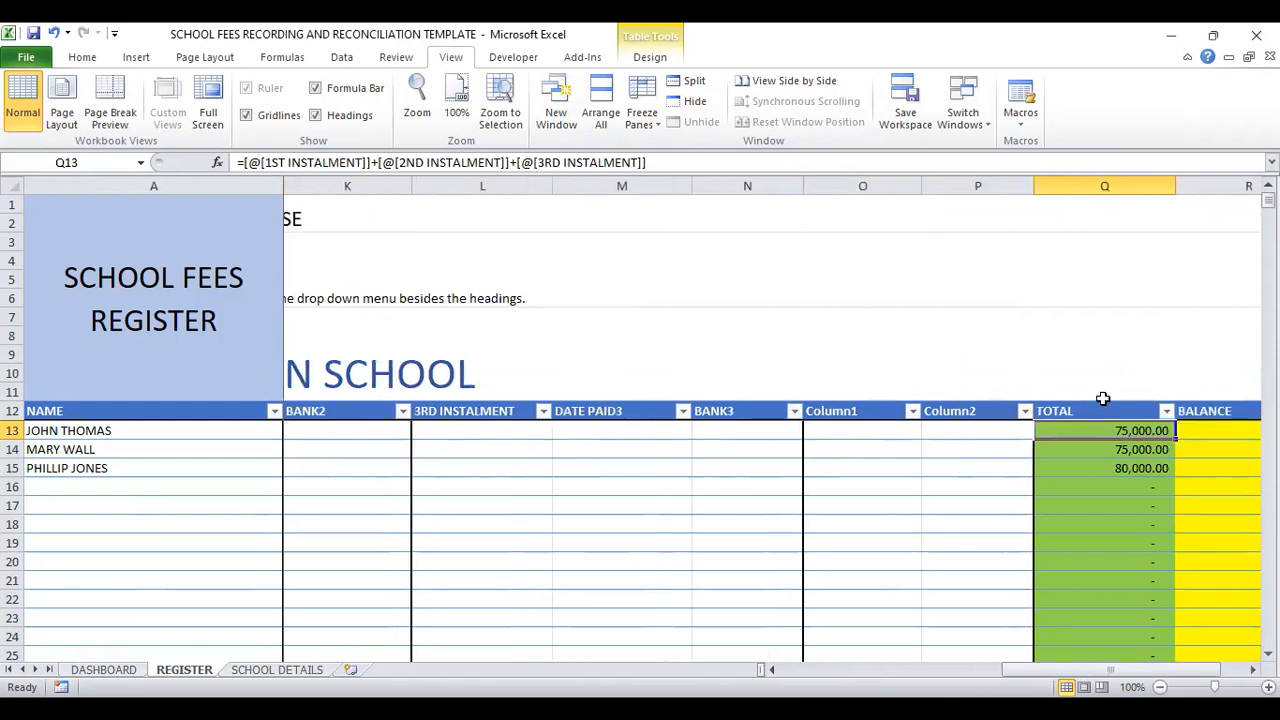
key("Right")
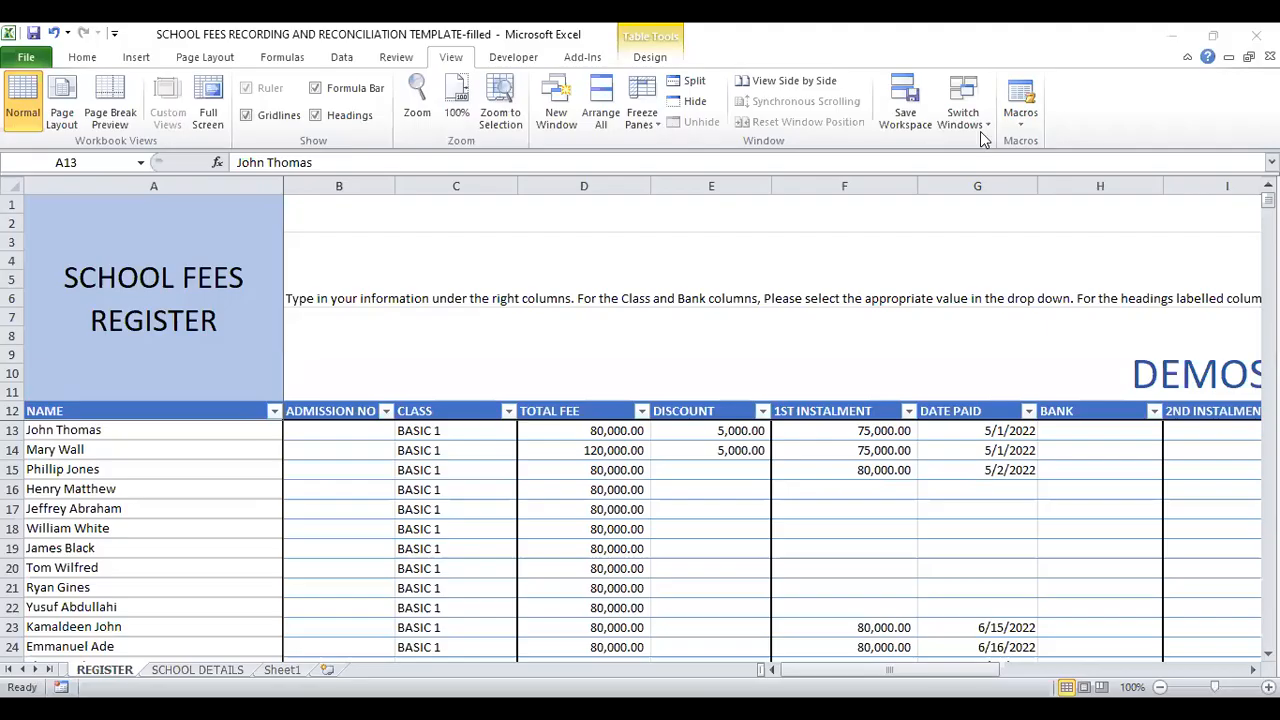
Step: Look through the NAME column of the filled register down to row 49 and back up
left_click(113, 430)
key("Up")
key("Up")
key("Down")
key("Down")
key("Down")
key("Down")
key("Down")
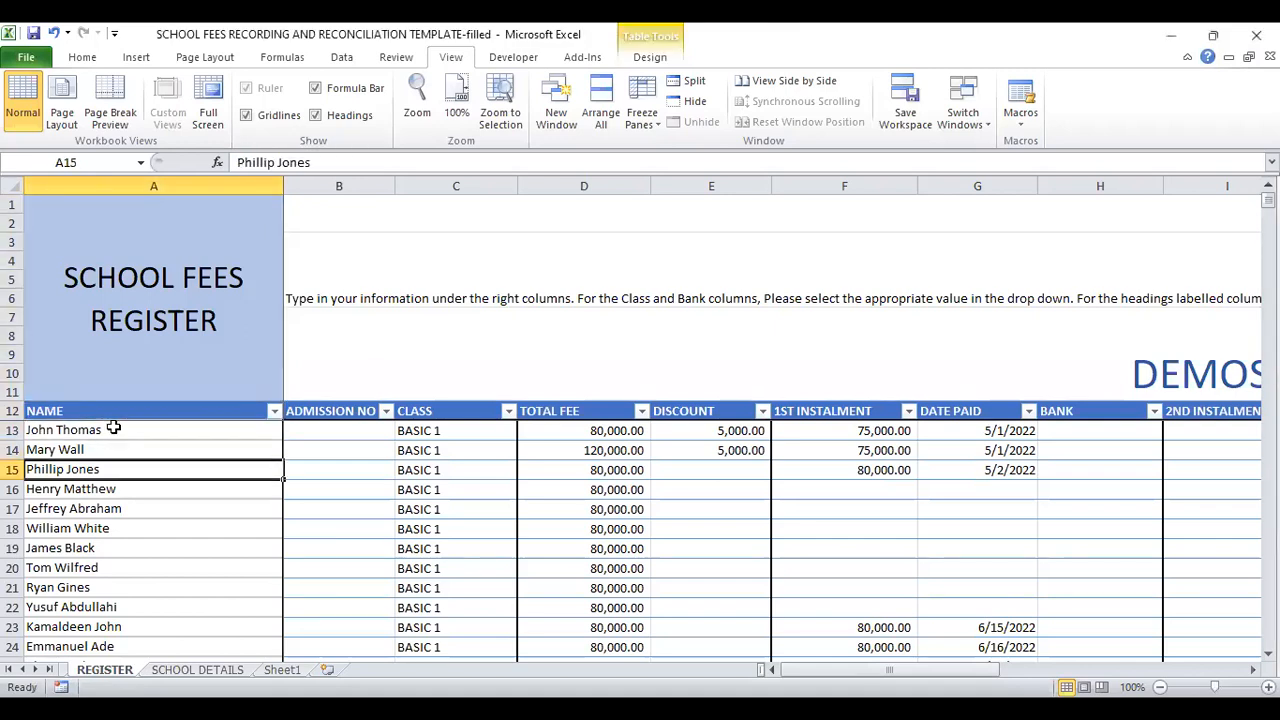
key("Down")
key("Down")
key("Down")
key("Down")
key("Down")
key("Down")
key("Down")
key("Down")
key("Down")
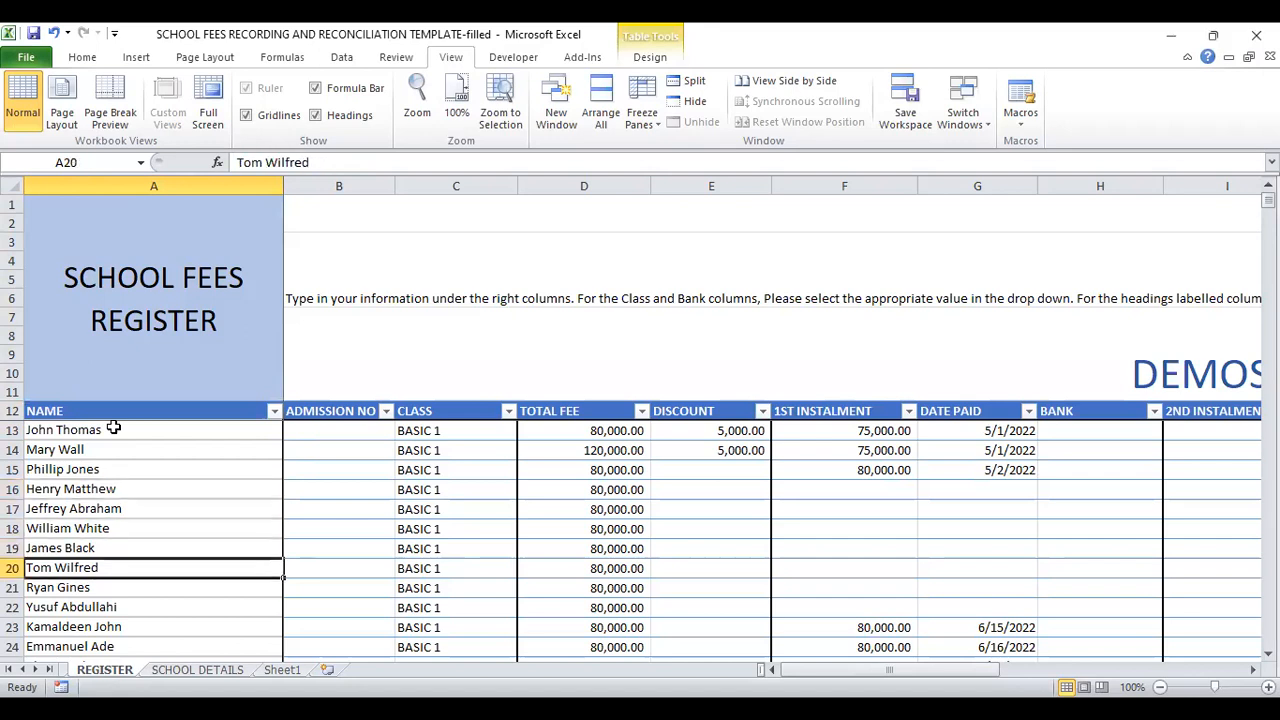
key("Down")
key("Down")
key("Down")
key("Down")
key("Down")
key("Down")
key("Down")
key("Down")
key("Down")
key("Down")
key("Down")
key("Down")
key("Down")
key("Down")
key("Down")
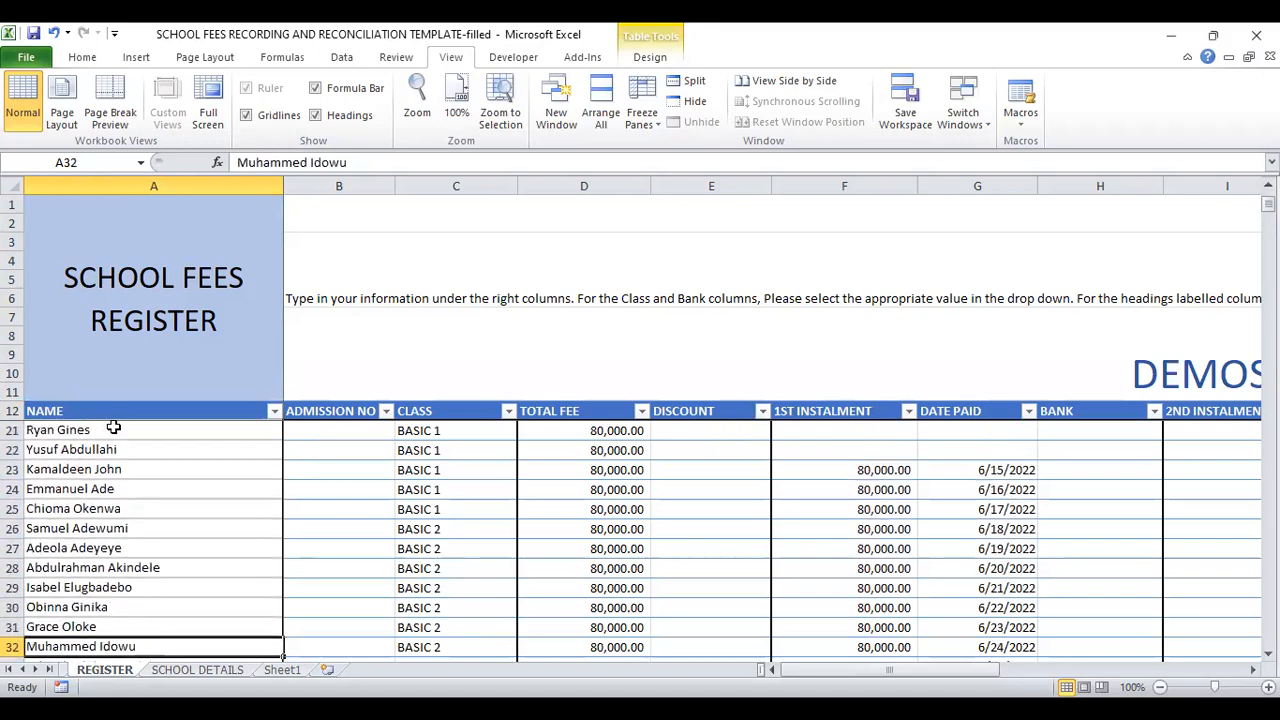
key("Down")
key("Down")
key("Down")
key("Down")
key("Down")
key("Down")
key("Down")
key("Down")
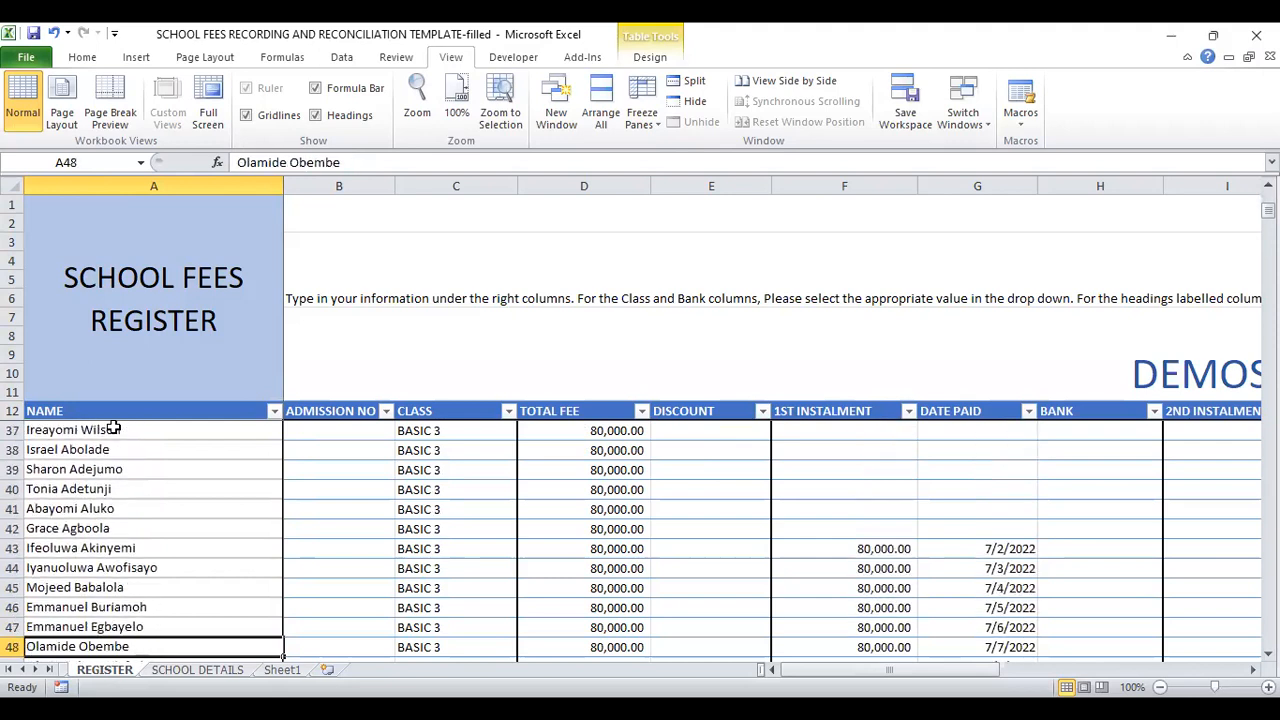
key("Down")
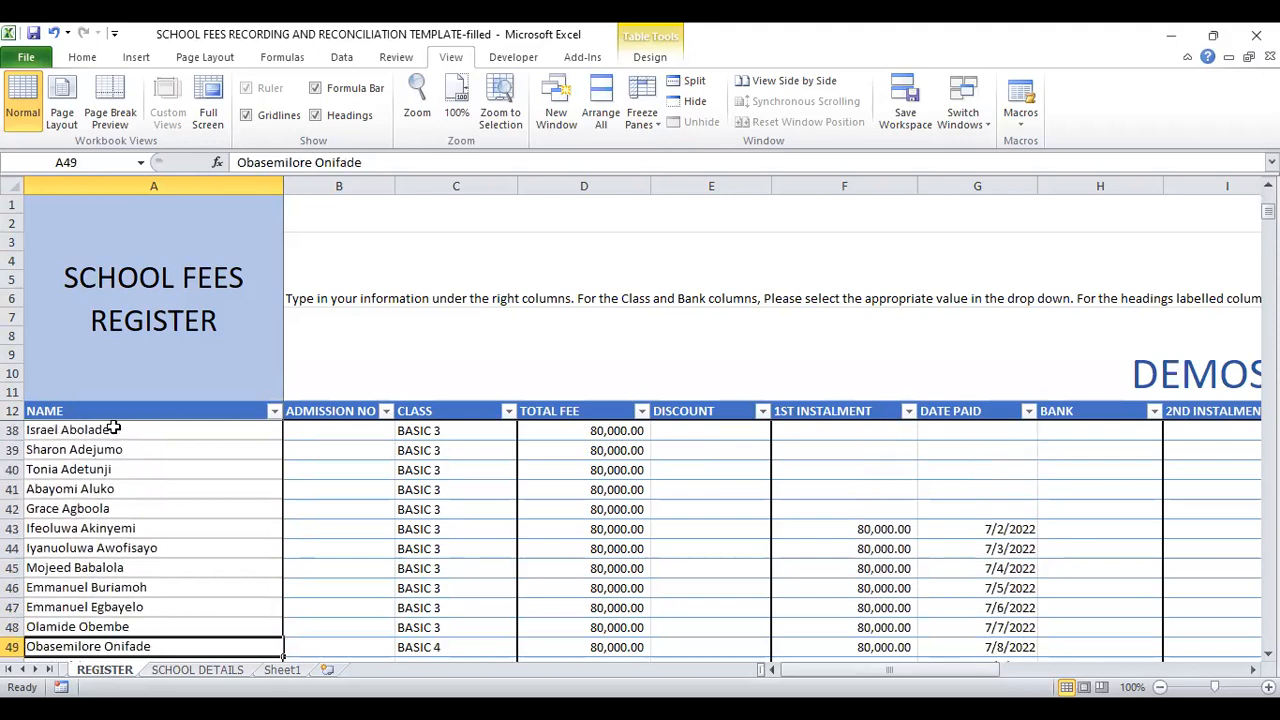
key("Up")
key("Up")
key("Up")
key("Up")
key("Up")
key("Up")
key("Up")
key("Up")
key("Up")
key("Up")
key("Up")
key("Up")
key("Up")
key("Up")
key("Up")
key("Up")
key("Up")
key("Up")
key("Up")
key("Up")
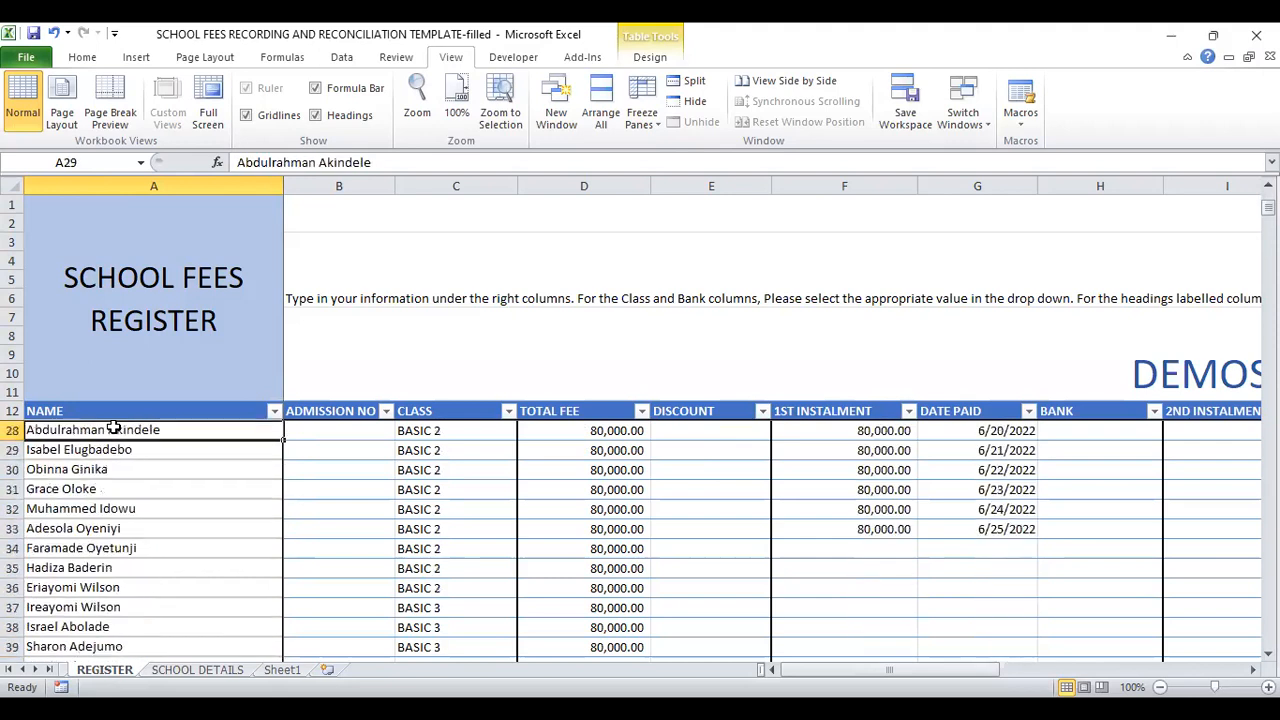
key("Up")
key("Up")
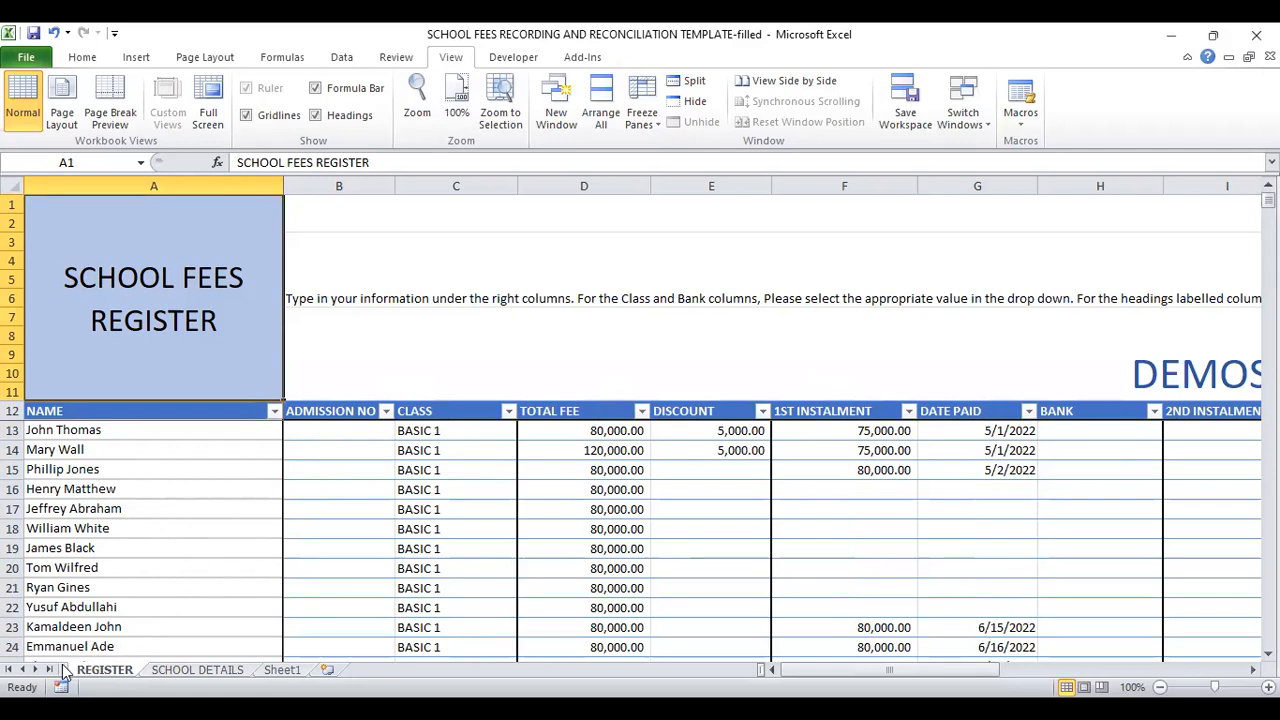
Step: Open the DASHBOARD sheet and view it from the class analysis chart up to its title
key("ctrl+End")
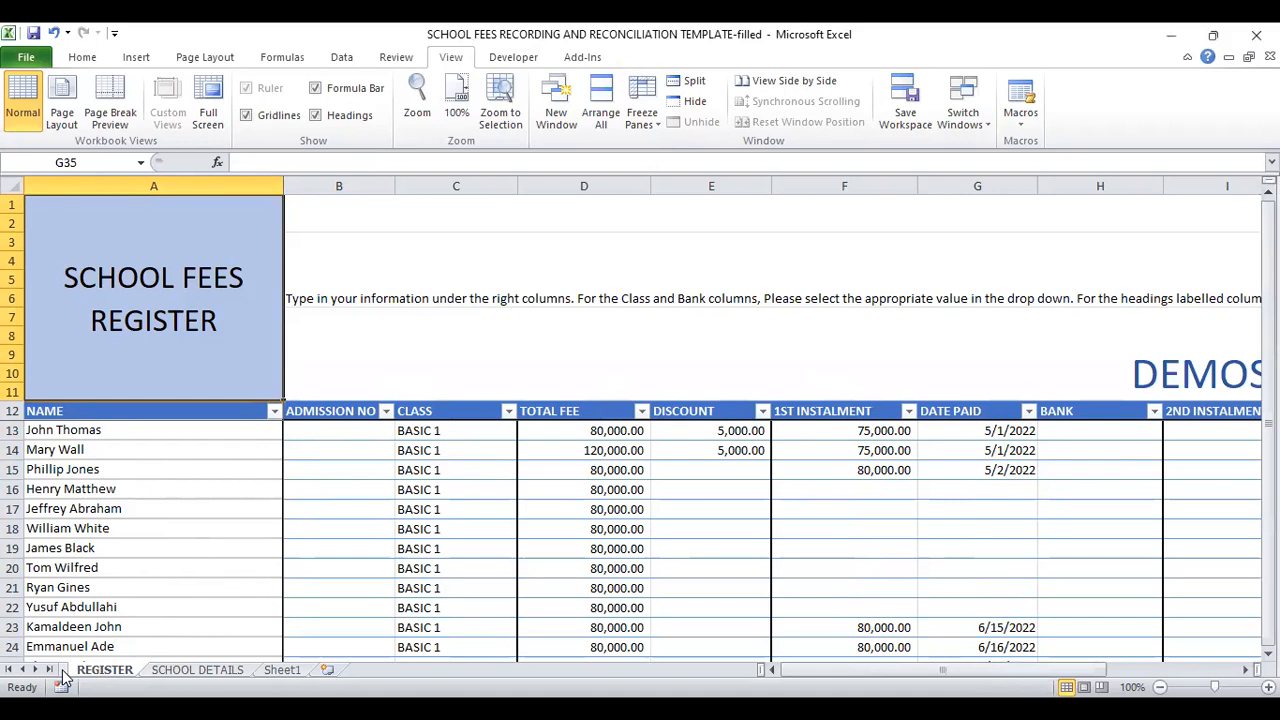
left_click(62, 672)
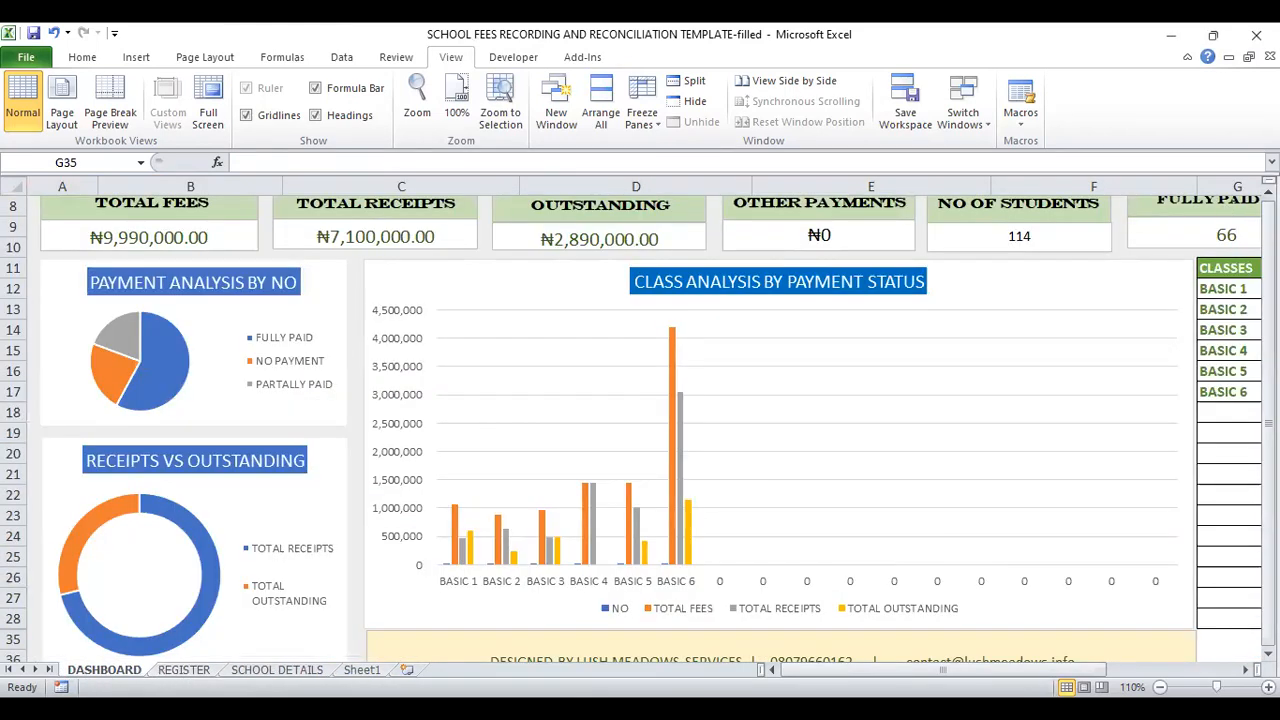
scroll(640, 440, "up", 3)
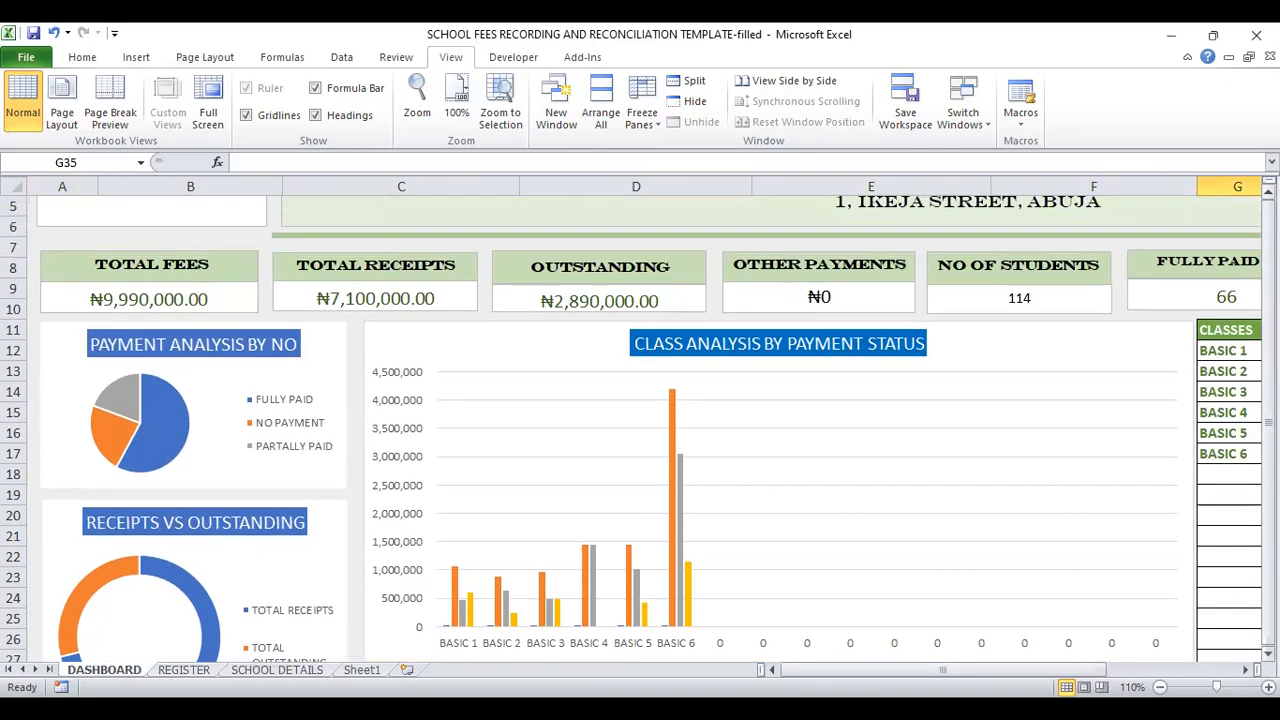
scroll(640, 440, "up", 3)
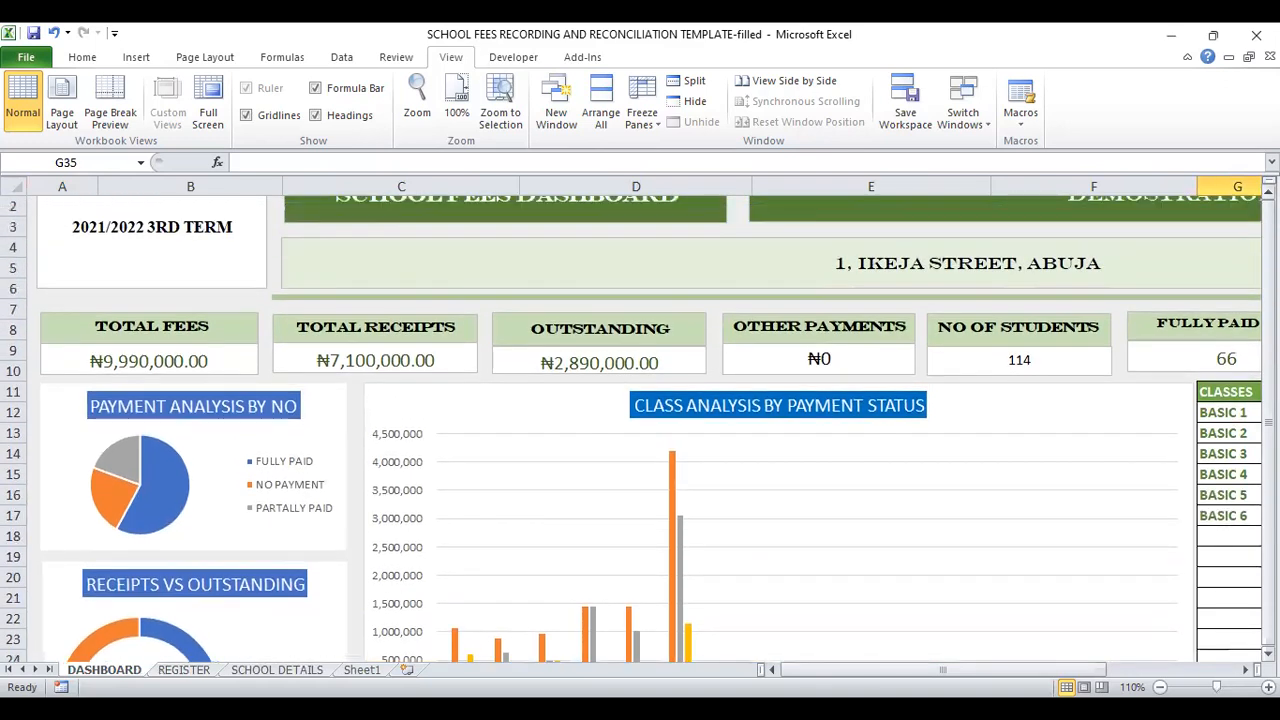
scroll(640, 440, "up", 1)
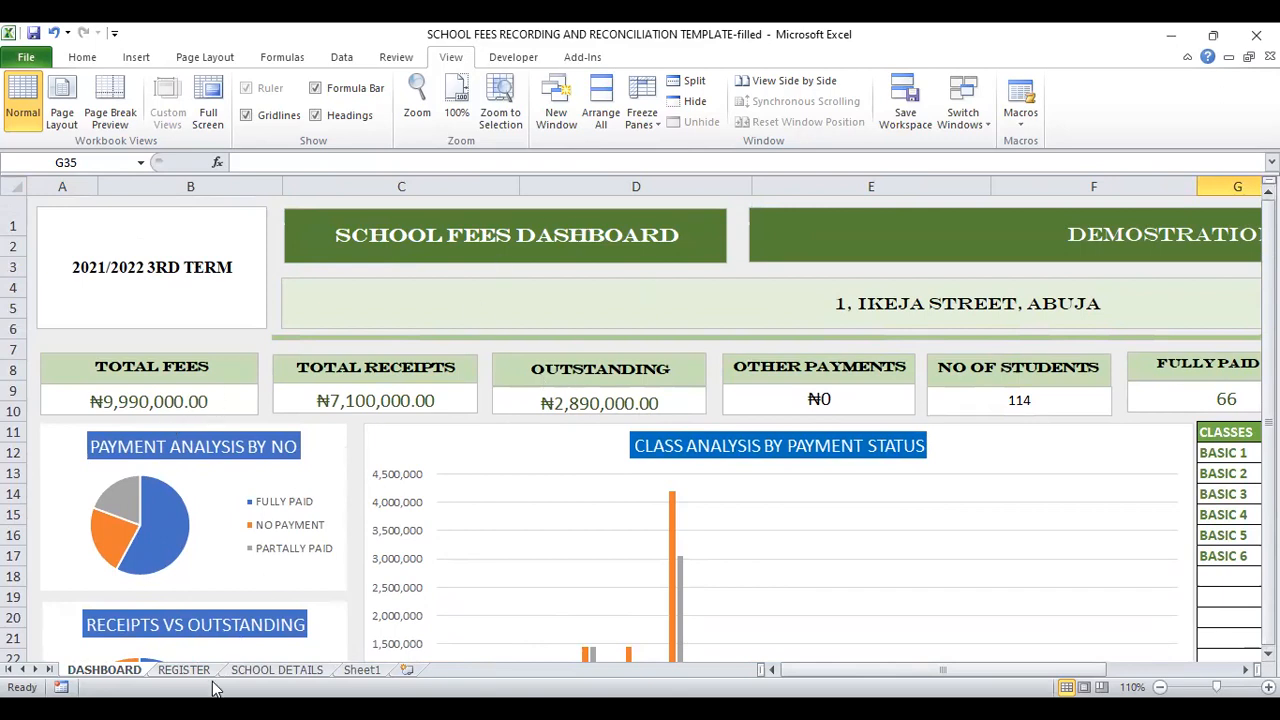
Step: Glance at the REGISTER sheet, return to DASHBOARD and review the payment status cards and the table of classes
left_click(182, 670)
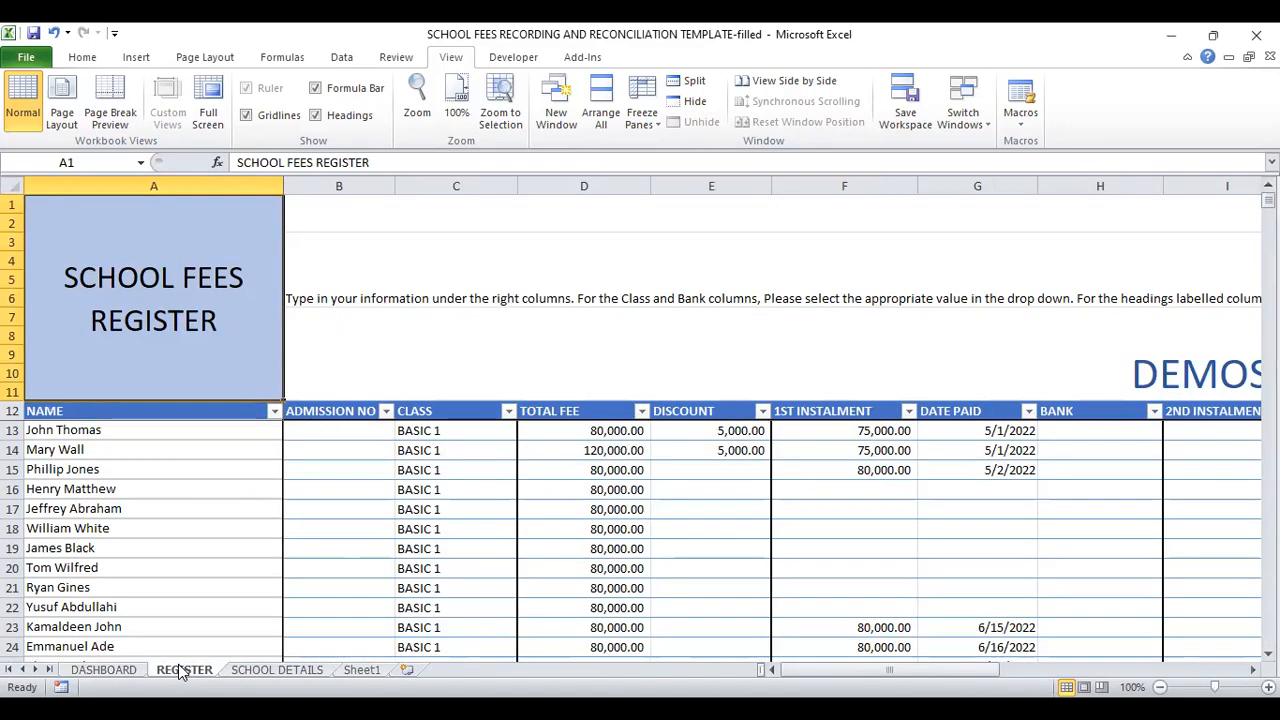
left_click(100, 670)
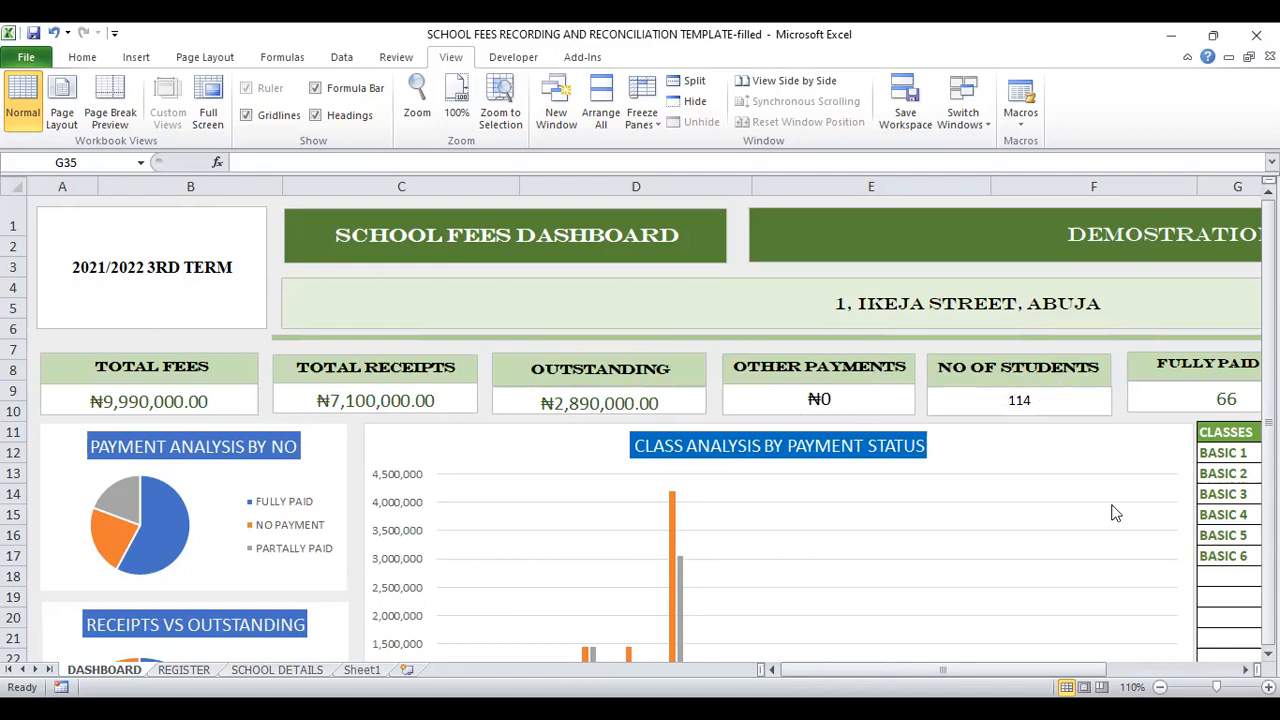
left_click(1245, 669)
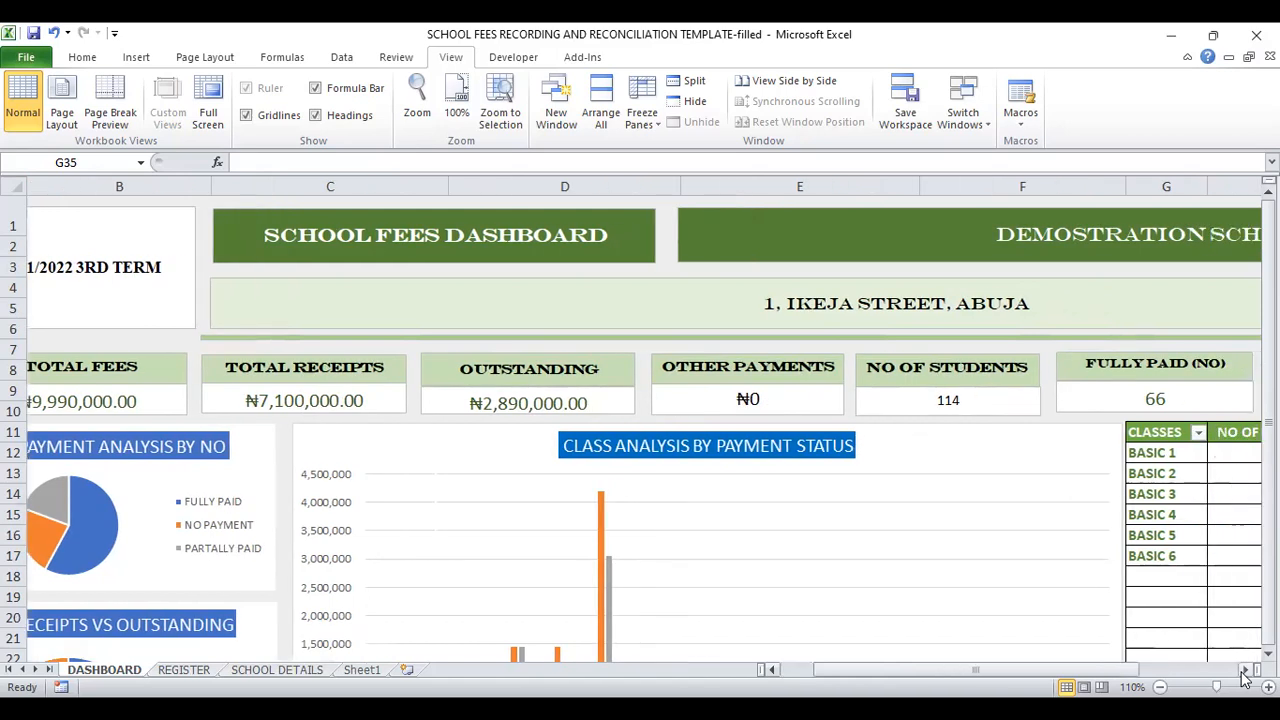
left_click(1245, 669)
left_click(1245, 669)
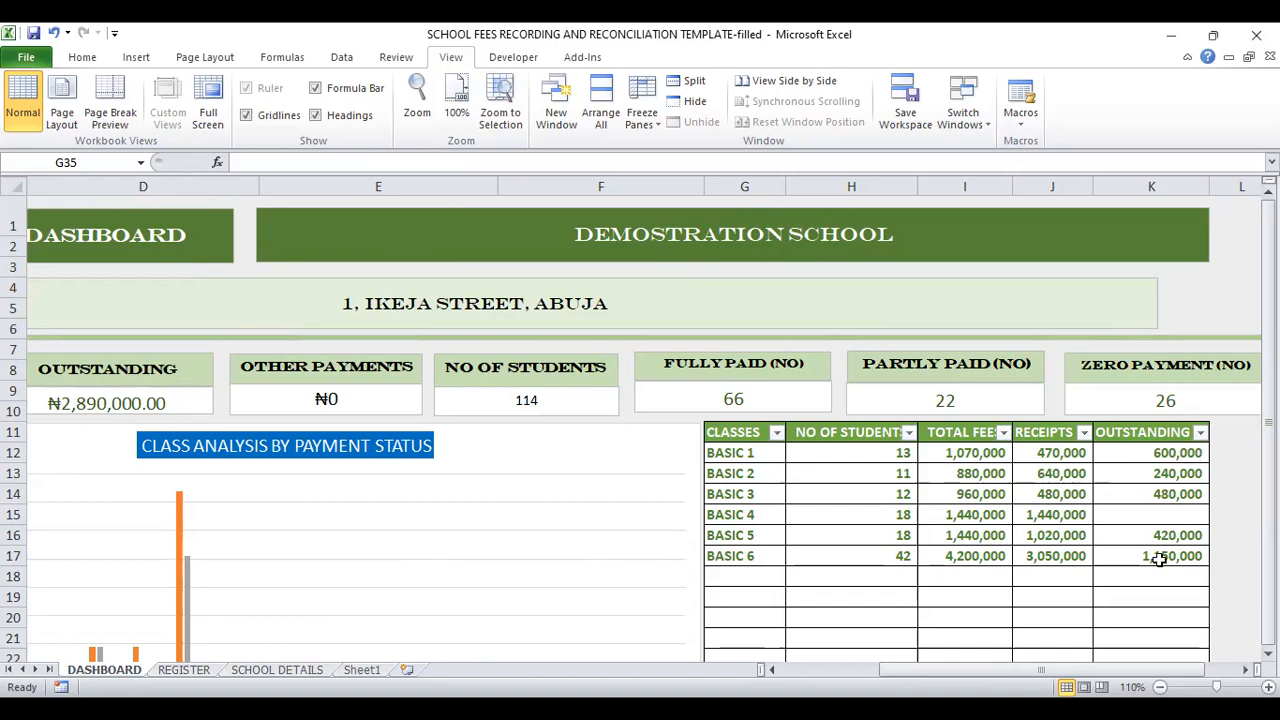
scroll(1095, 640, "left", 5)
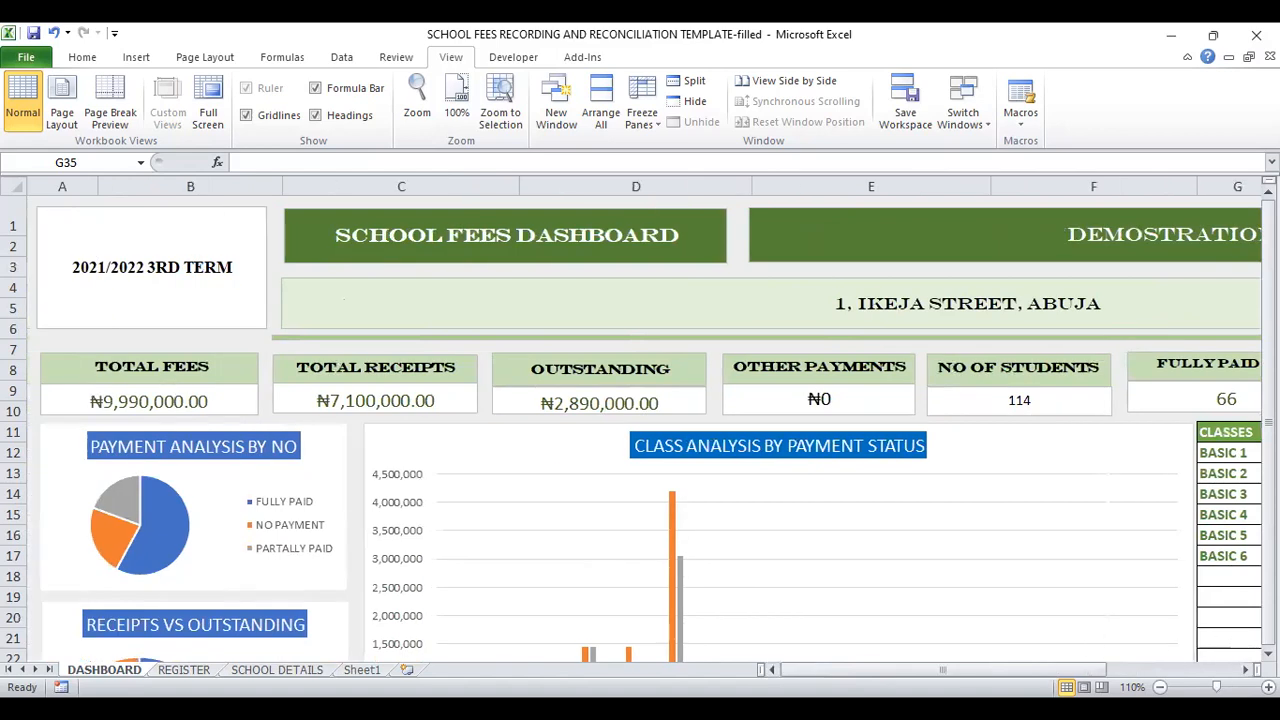
Step: Examine the dashboard's payment, receipts and class analysis charts and its OTHER PAYMENTS card
left_click(1268, 653)
left_click(1268, 653)
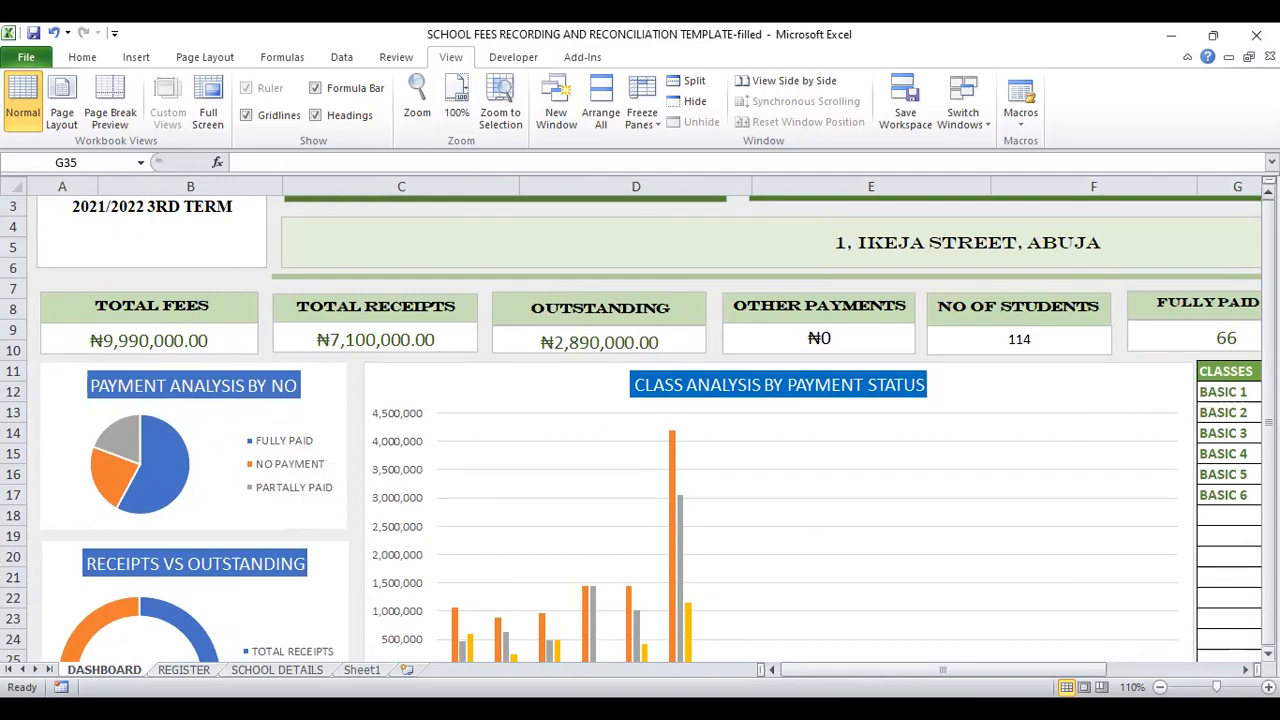
scroll(1267, 652, "down", 2)
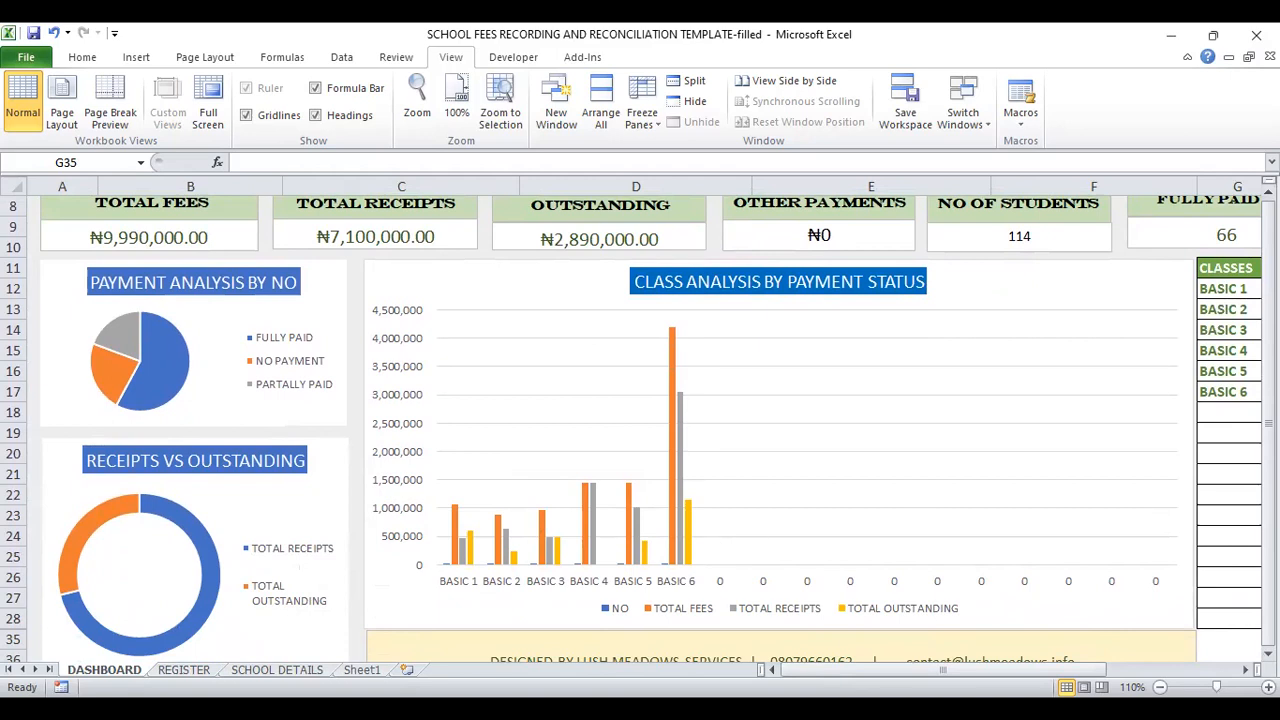
scroll(632, 429, "up", 2)
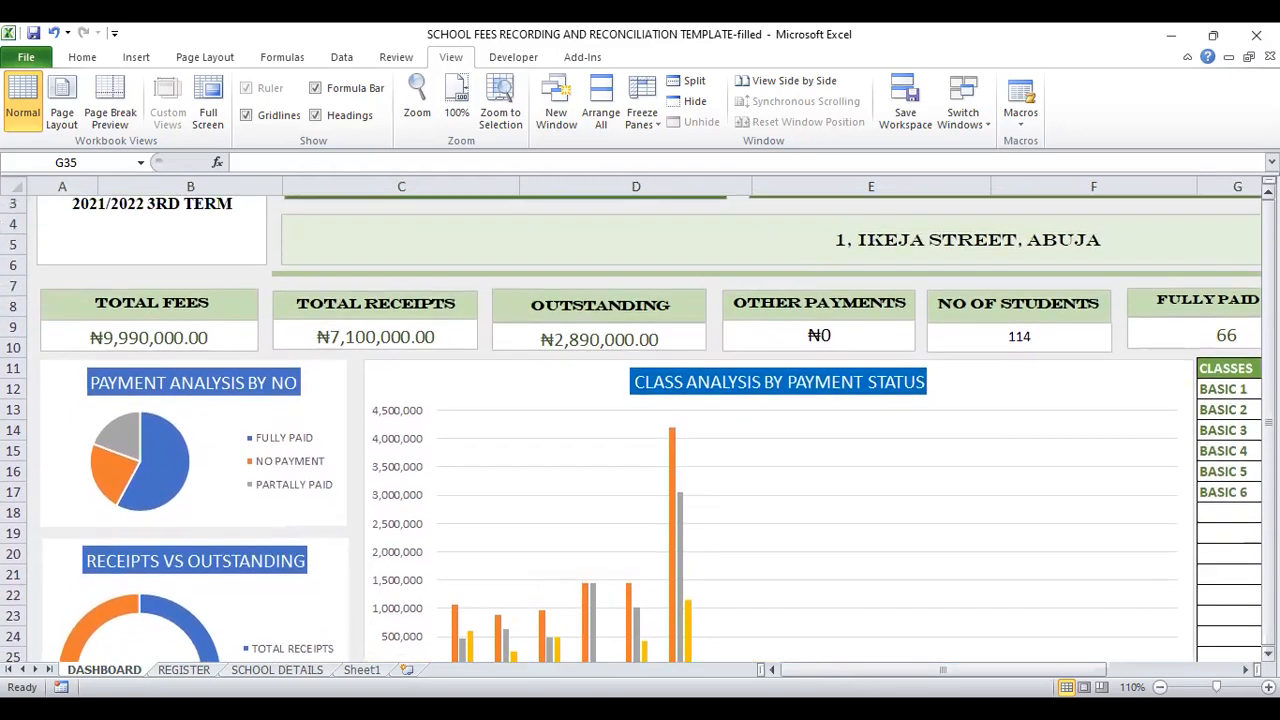
scroll(632, 429, "up", 1)
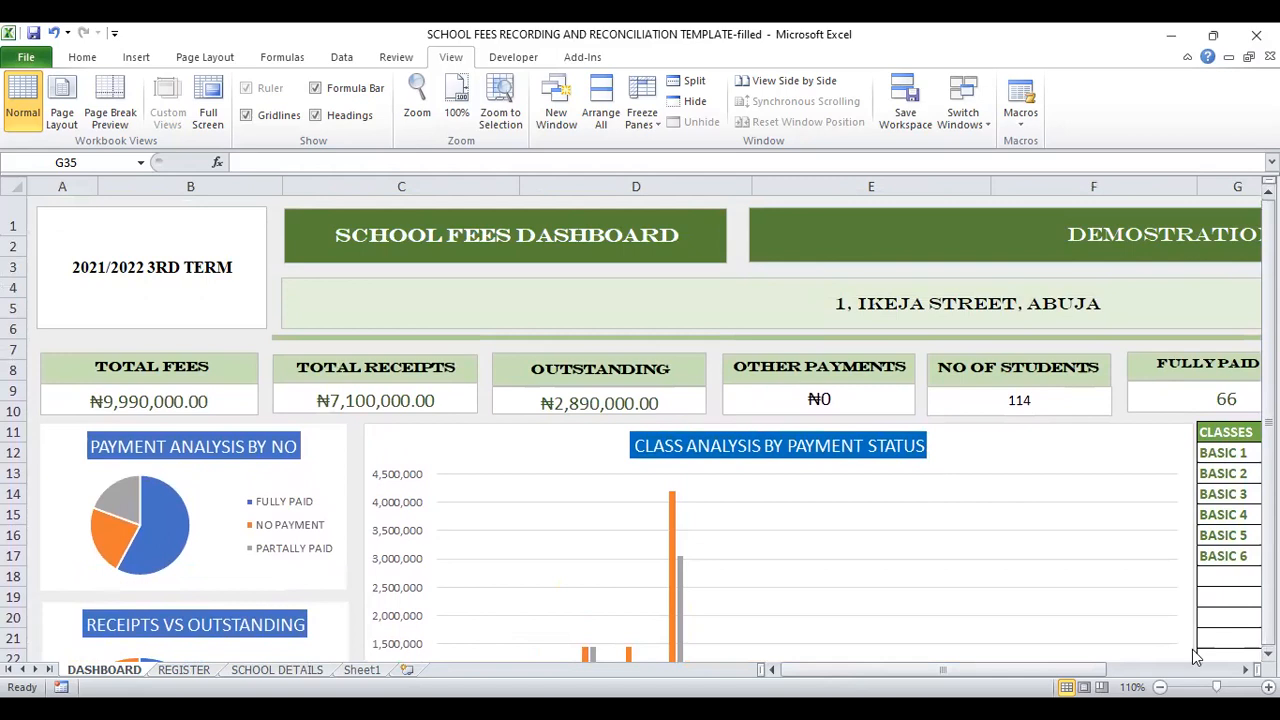
left_click(1245, 670)
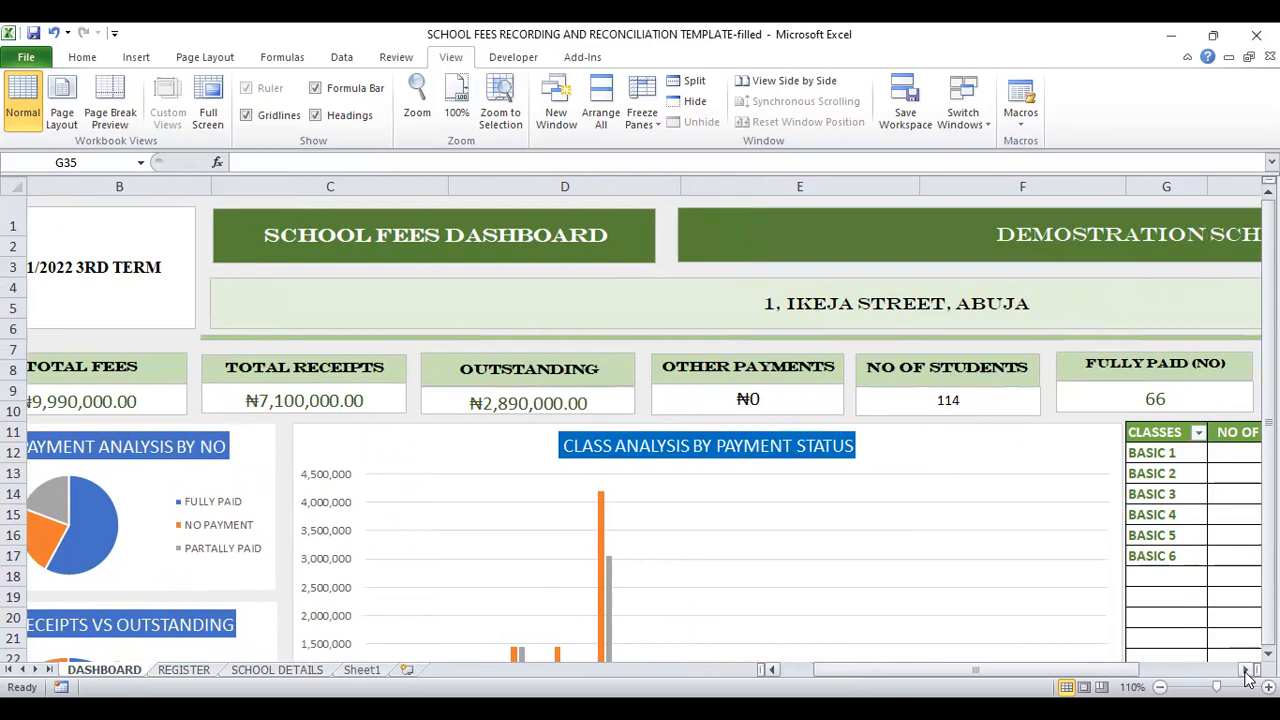
left_click(1245, 670)
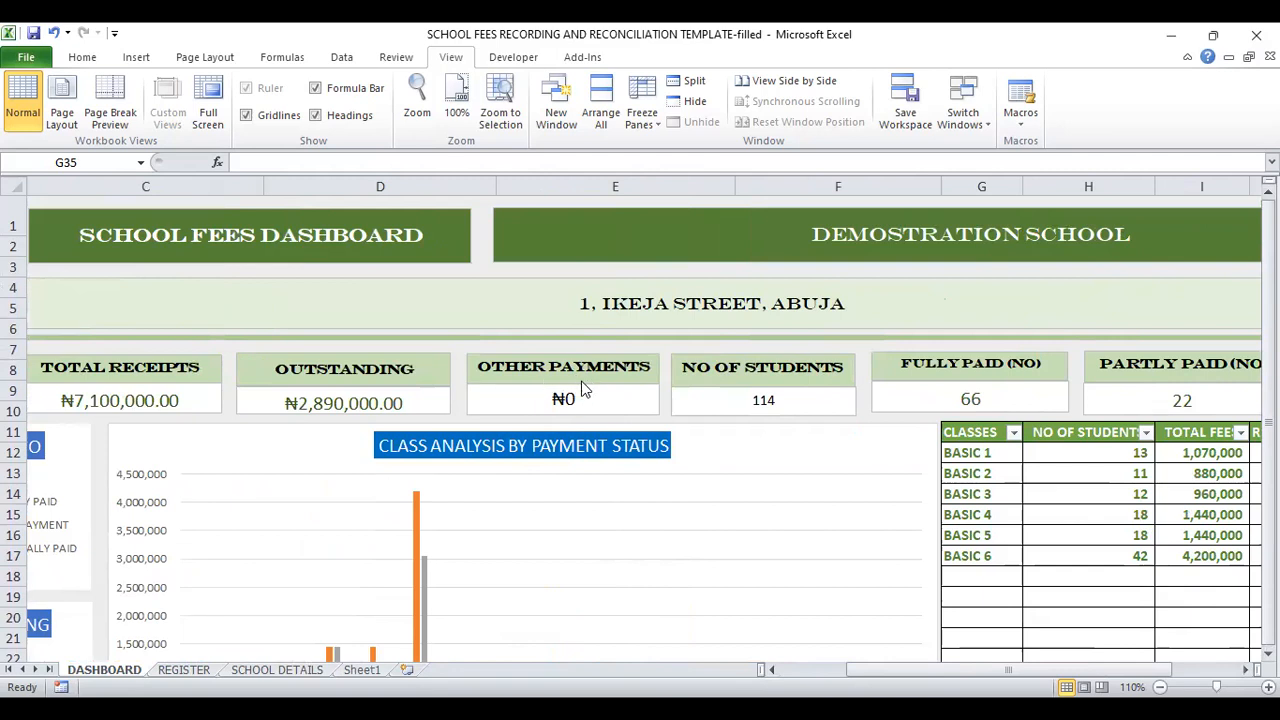
Step: In the REGISTER sheet, set the Column2 heading in O12 to FEEDING and the Column1 heading in P12 to TRANSPORT
left_click(188, 670)
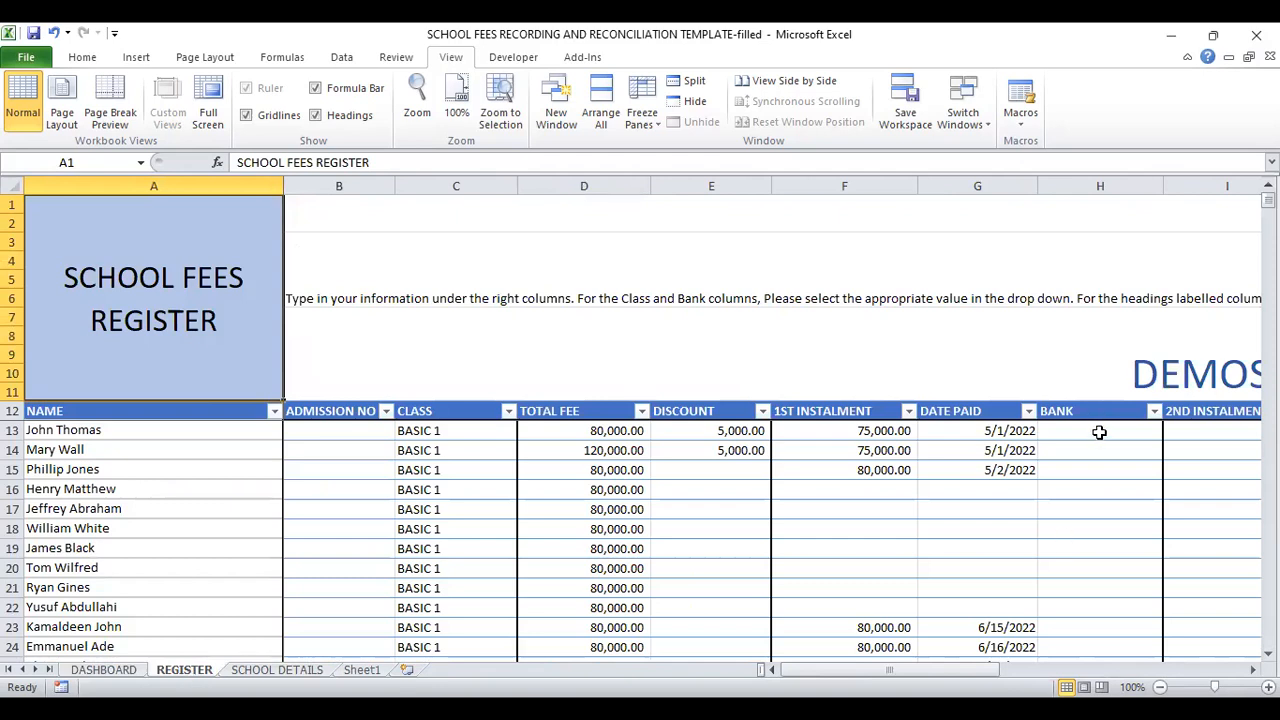
key("ctrl+Right")
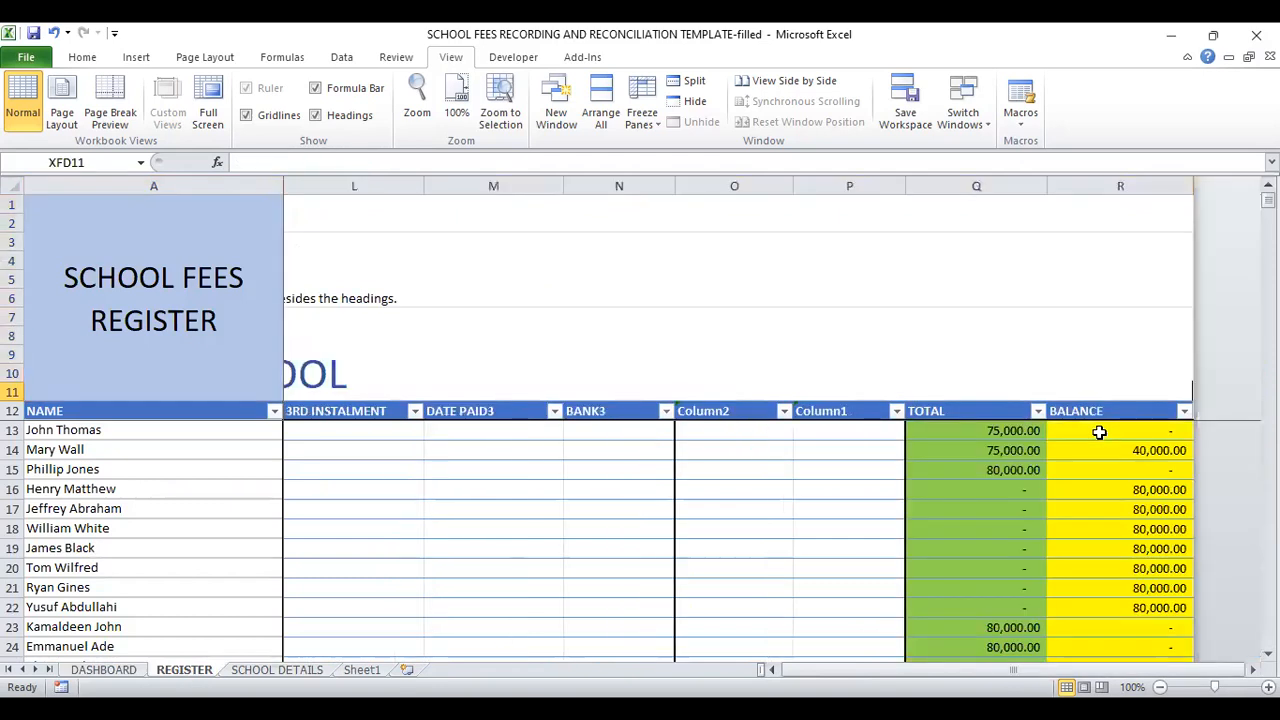
left_click(720, 411)
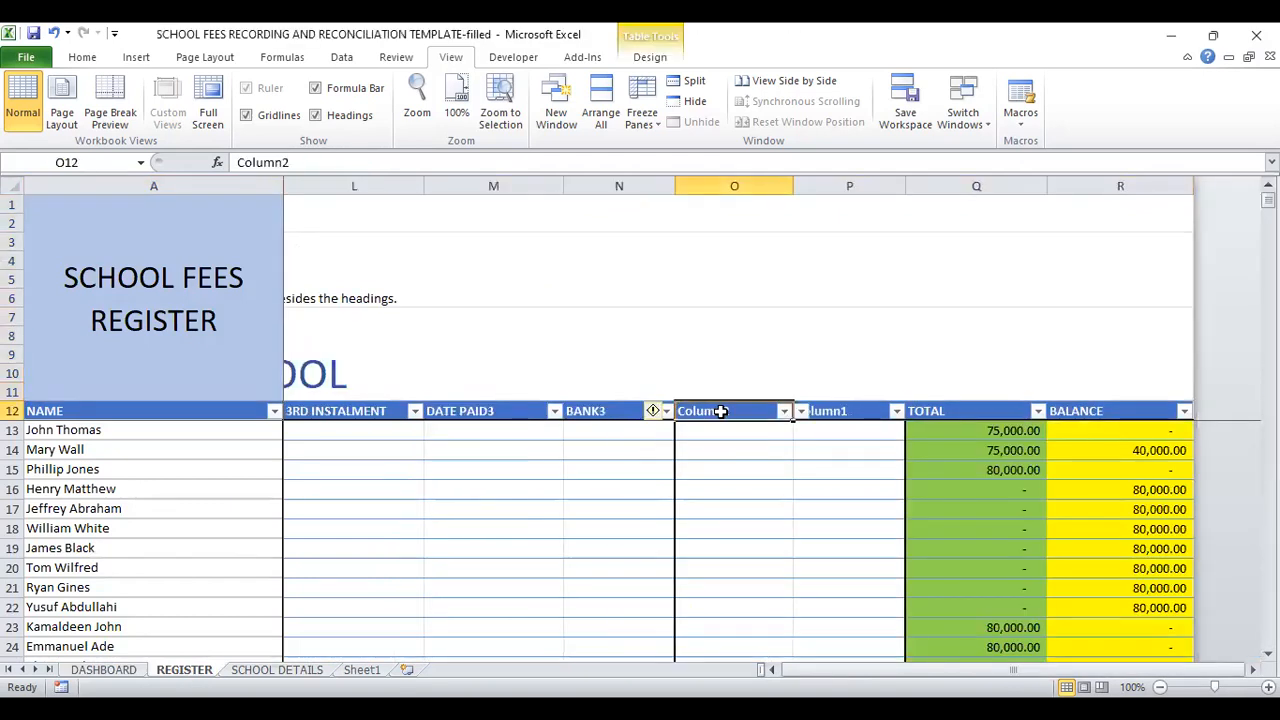
left_click(802, 414)
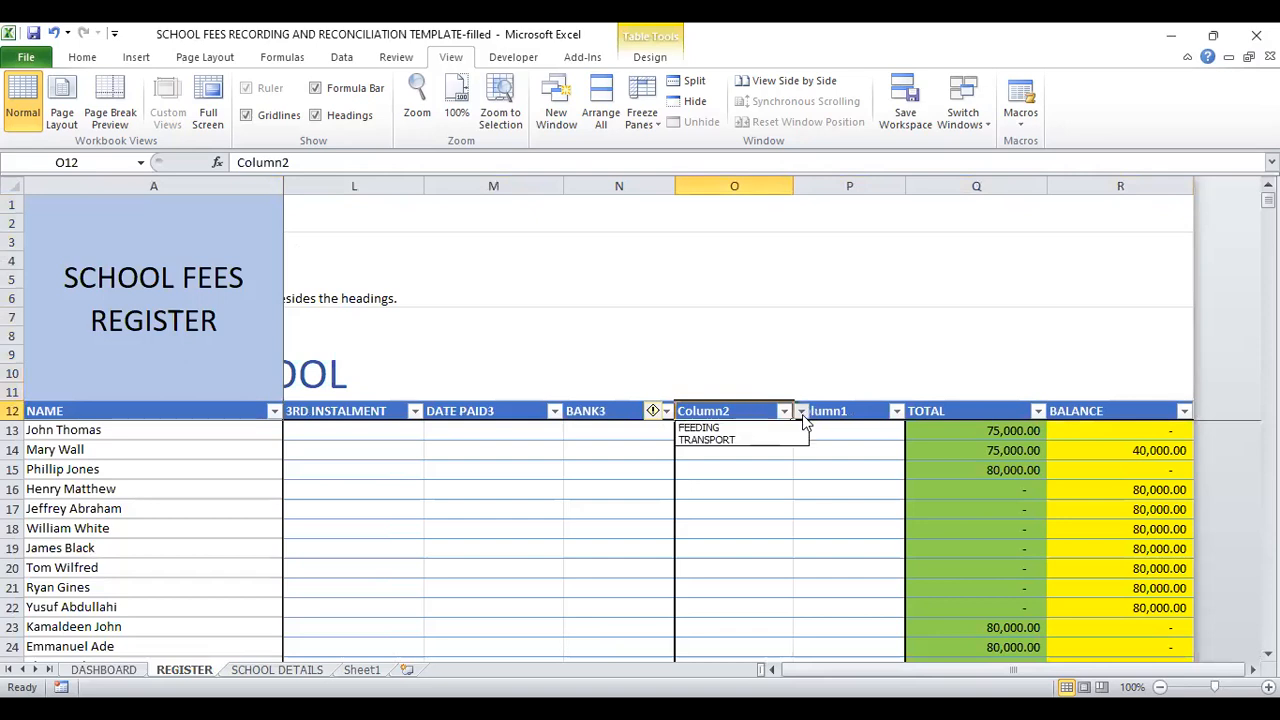
left_click(720, 428)
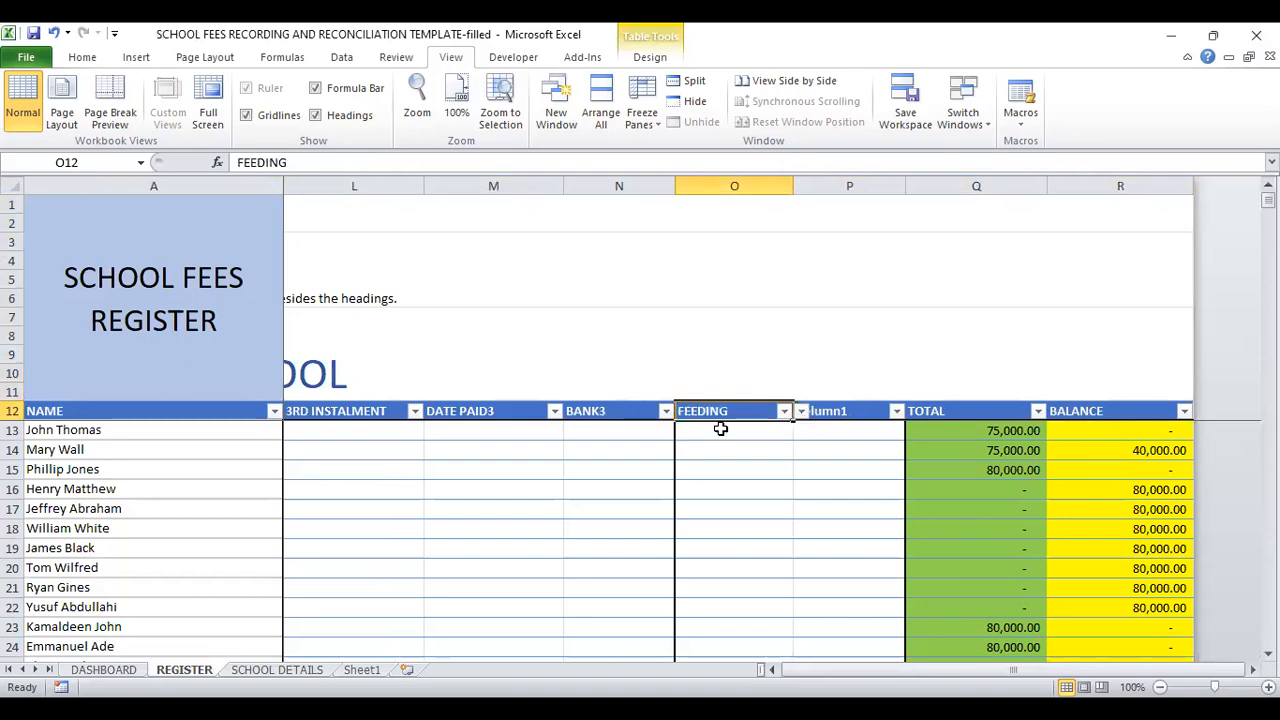
left_click(838, 410)
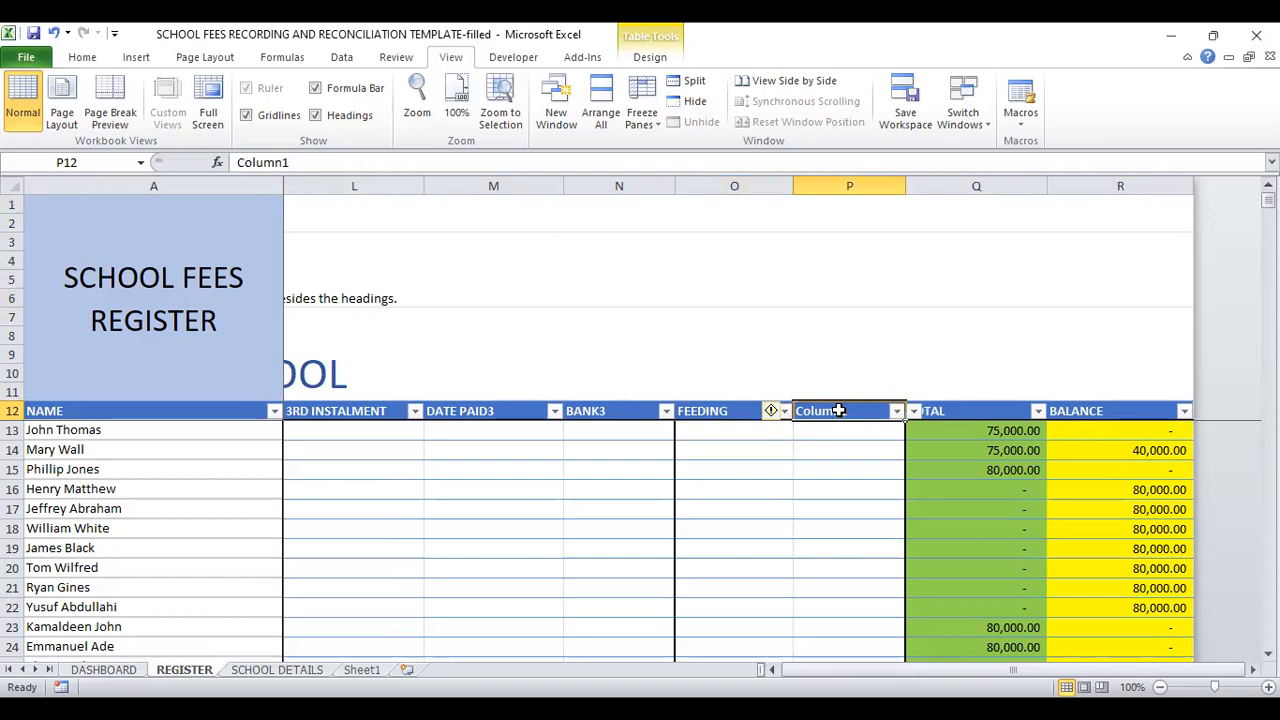
left_click(913, 413)
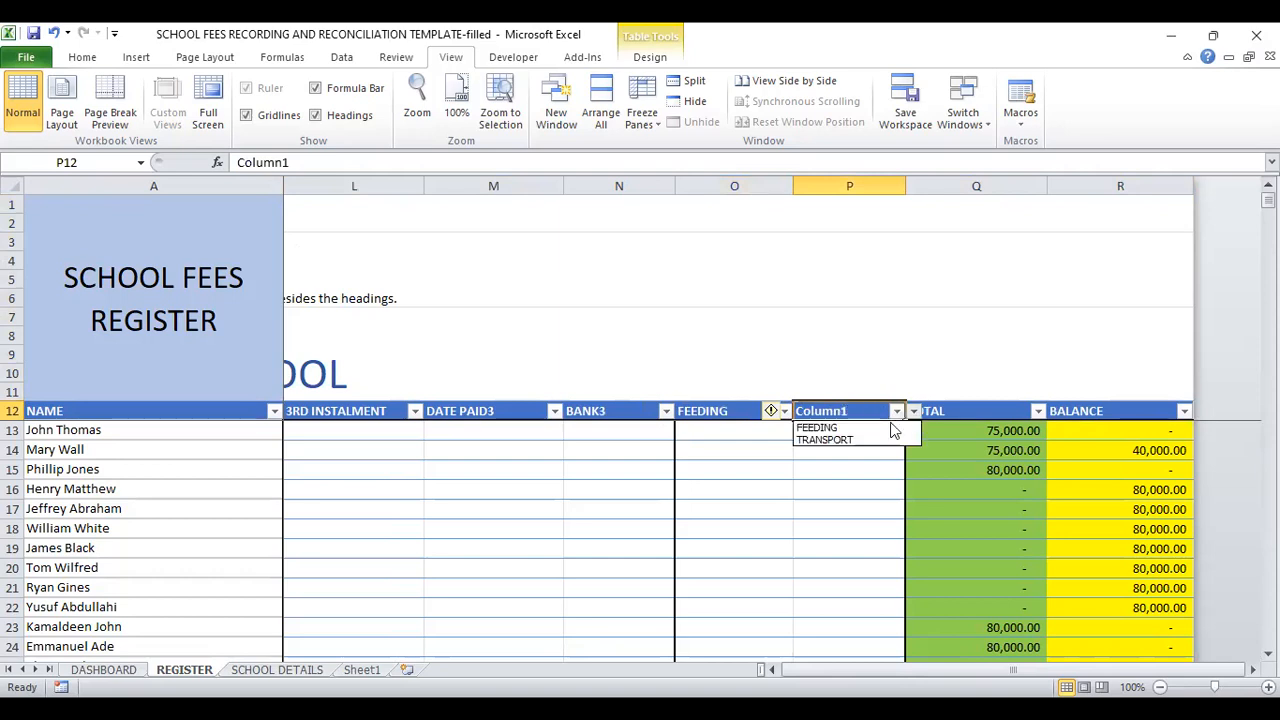
left_click(847, 439)
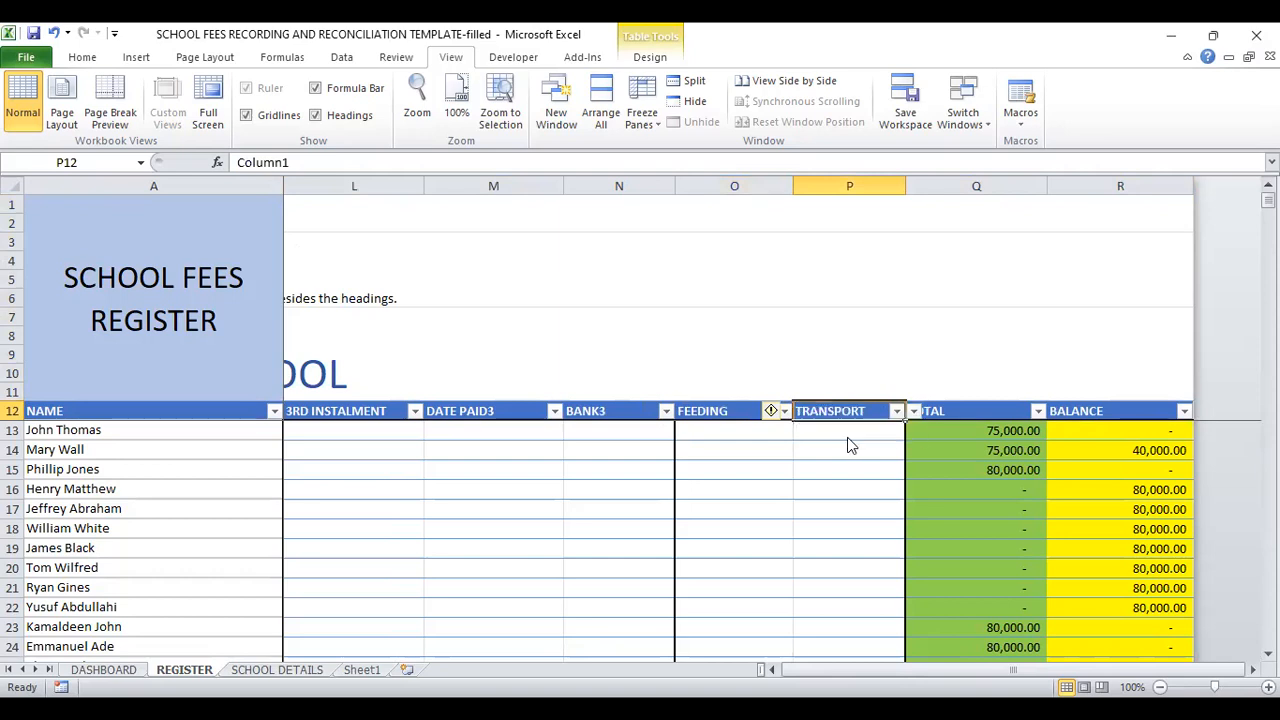
Step: Record 7000 under FEEDING in O13 and 3000 under TRANSPORT in P13, and check the DASHBOARD sheet's OTHER PAYMENTS card
left_click(717, 432)
type("7000")
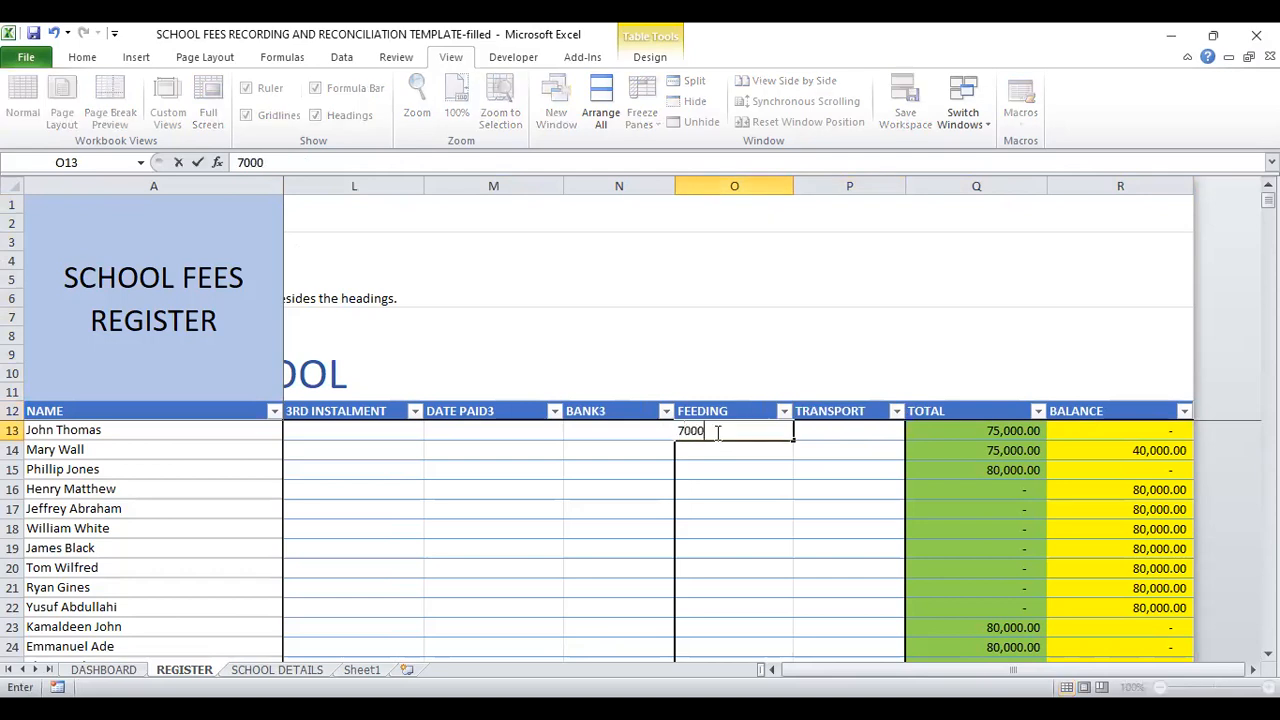
left_click(820, 430)
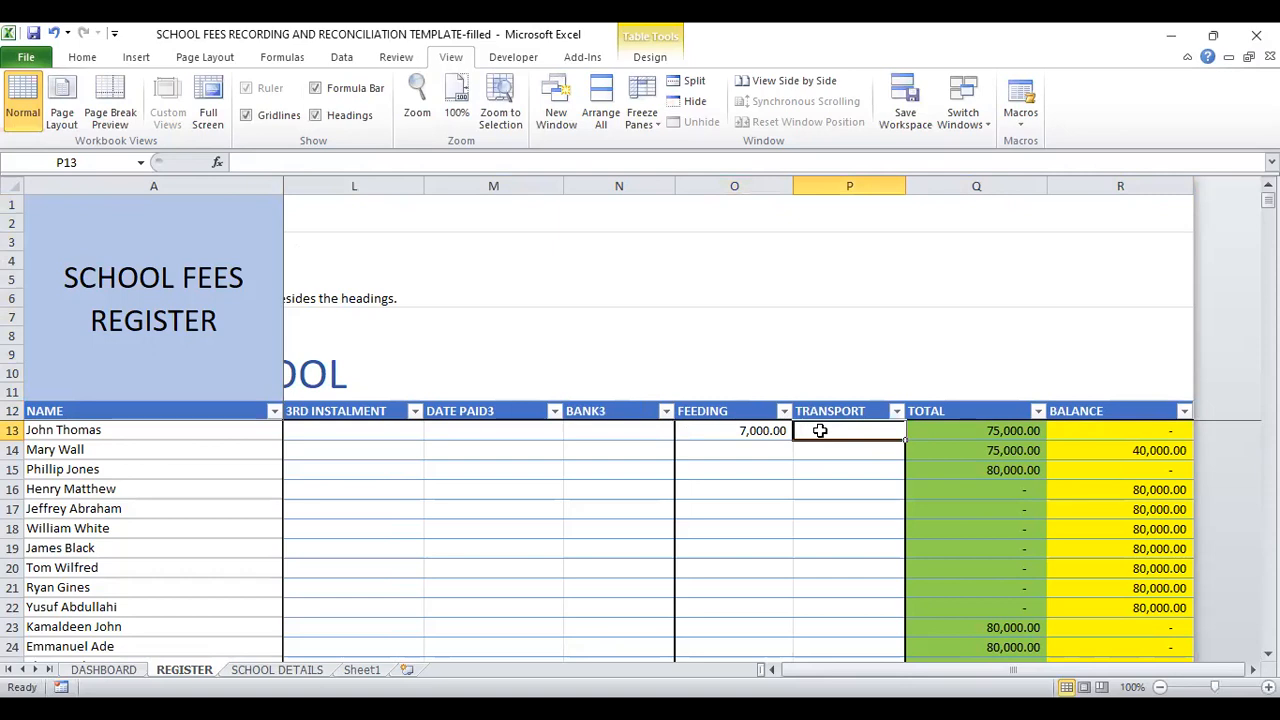
type("3,")
type("000")
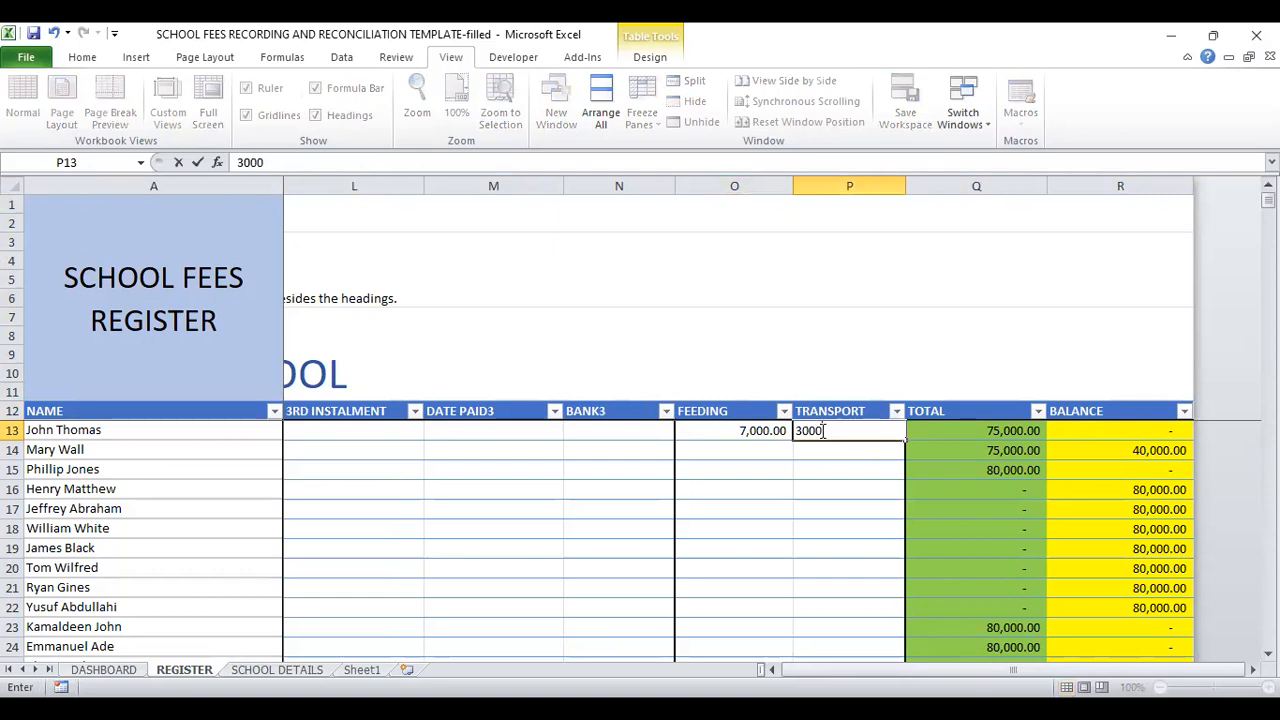
left_click(715, 451)
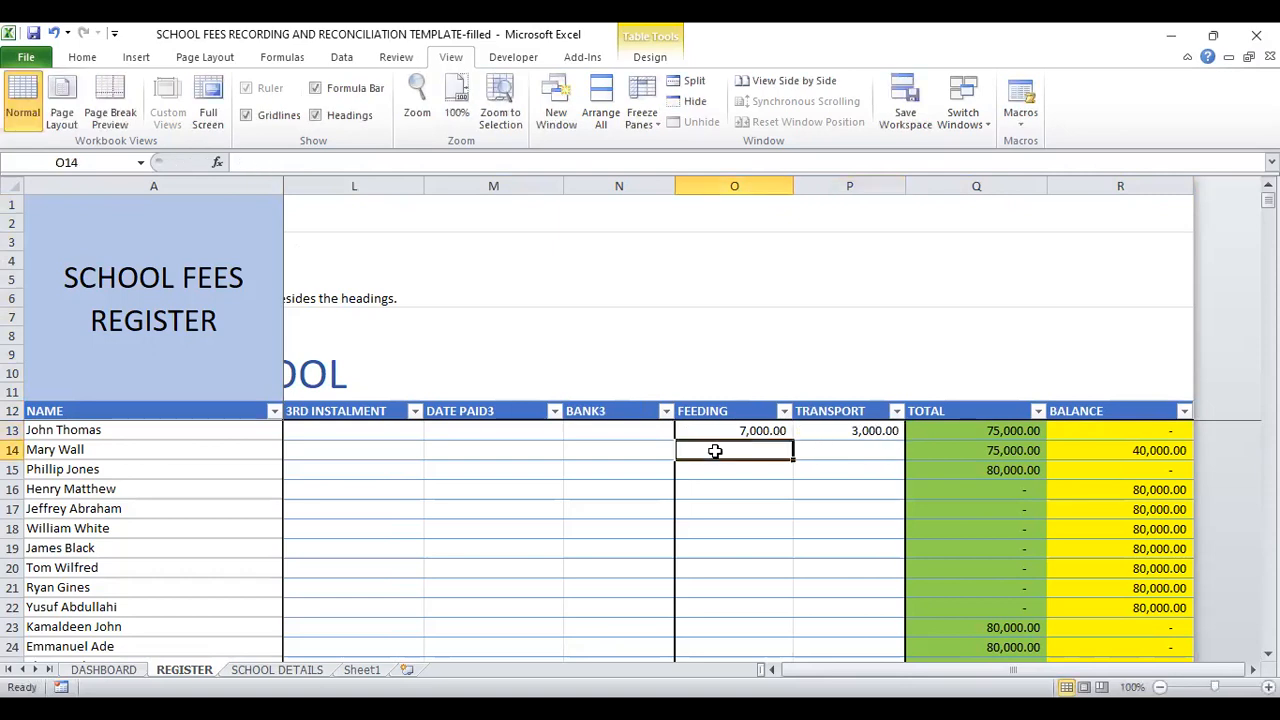
left_click(104, 670)
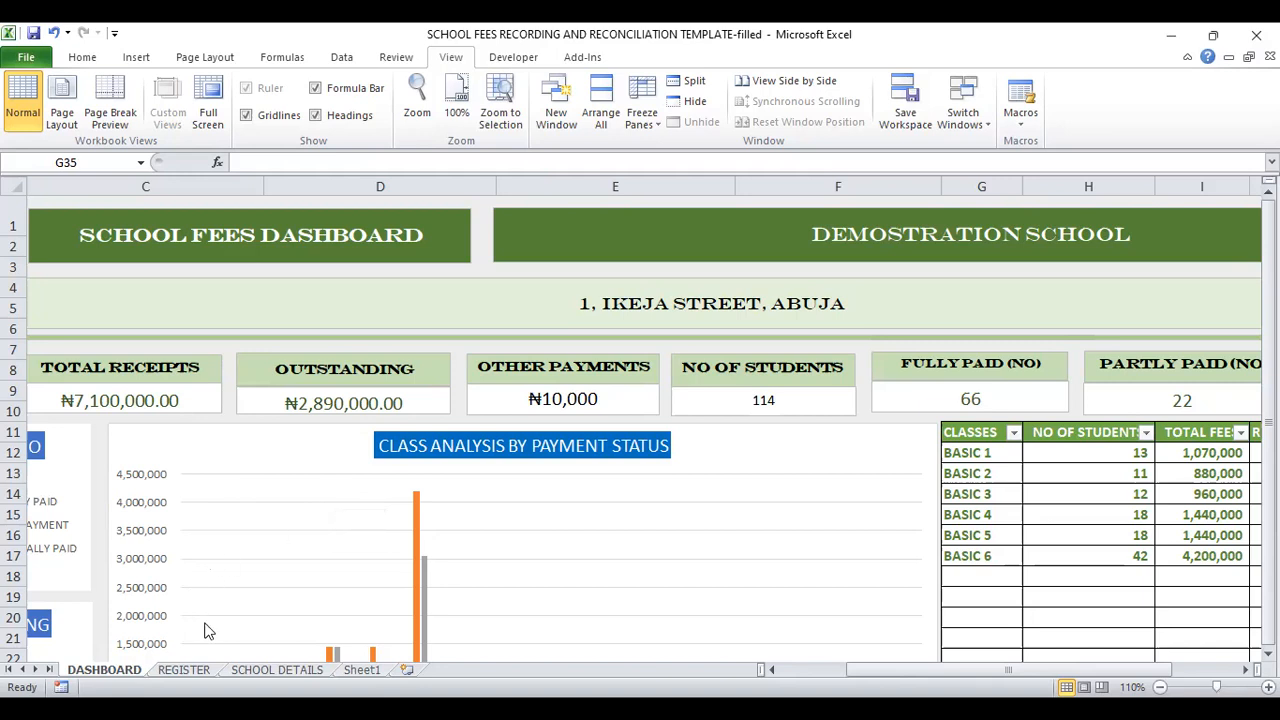
Step: Filter the REGISTER sheet's BALANCE column to show only the "-" value and look through the listed students
left_click(184, 670)
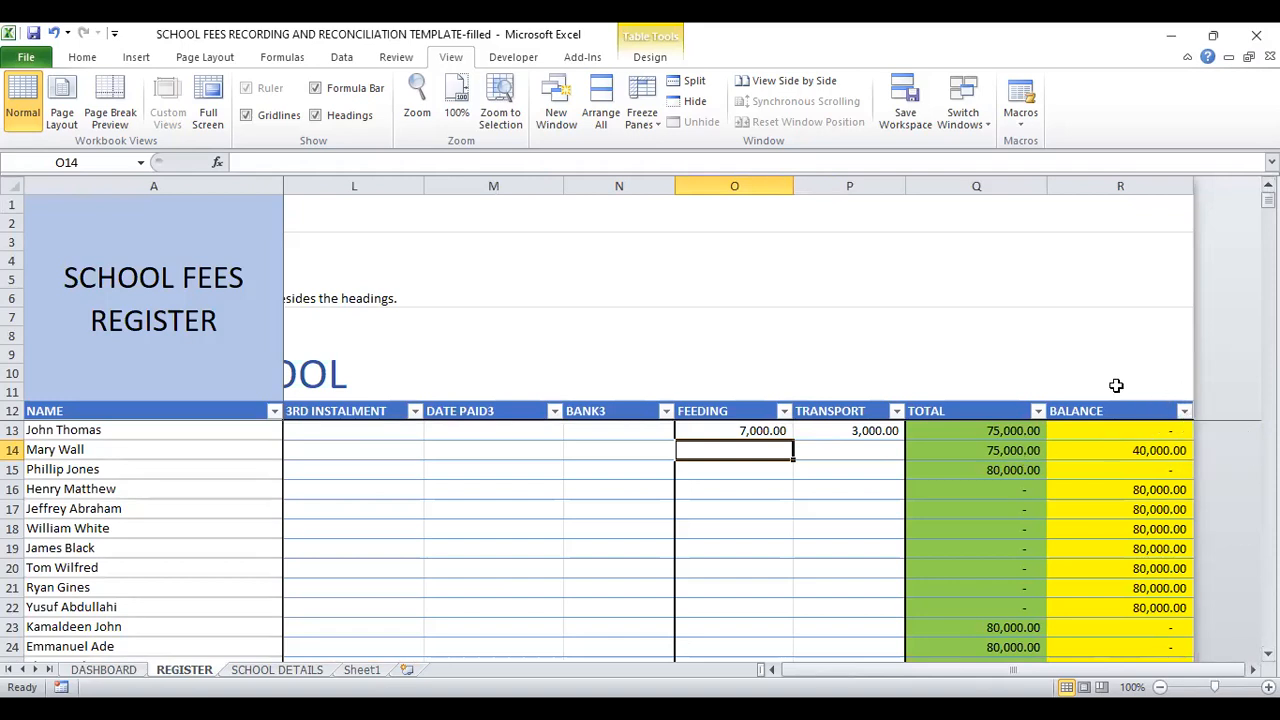
left_click(1184, 411)
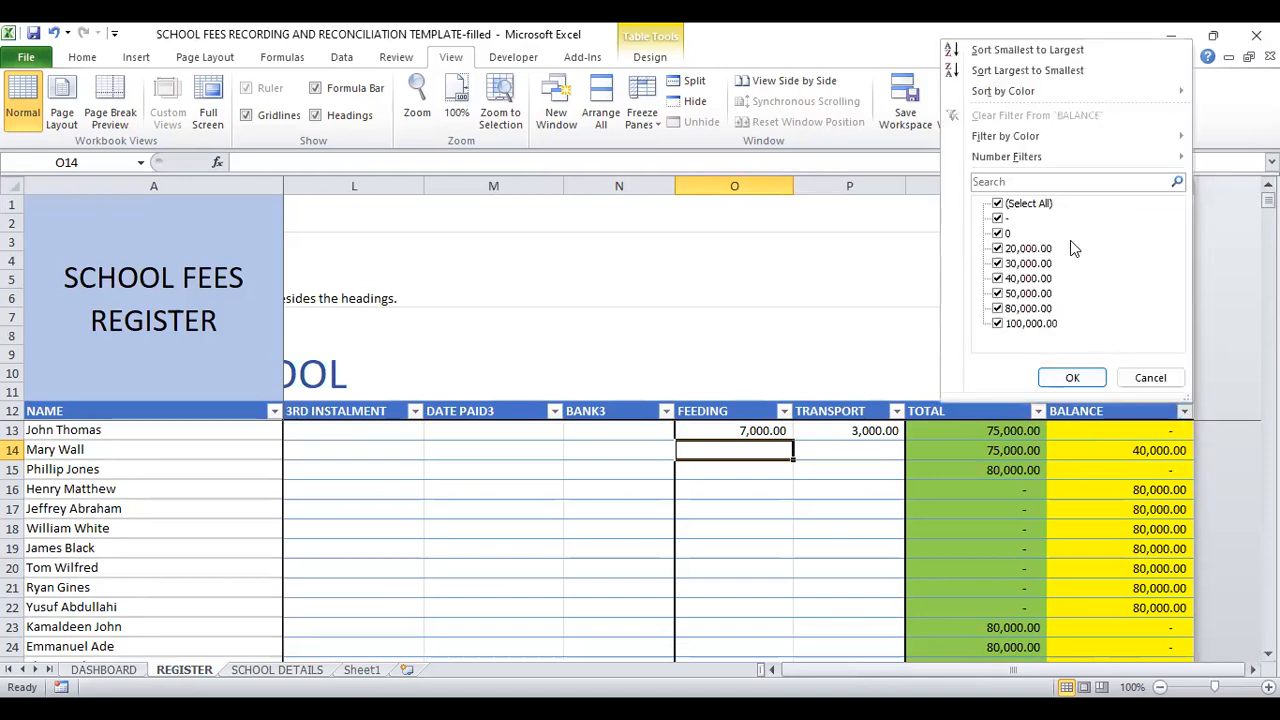
left_click(998, 204)
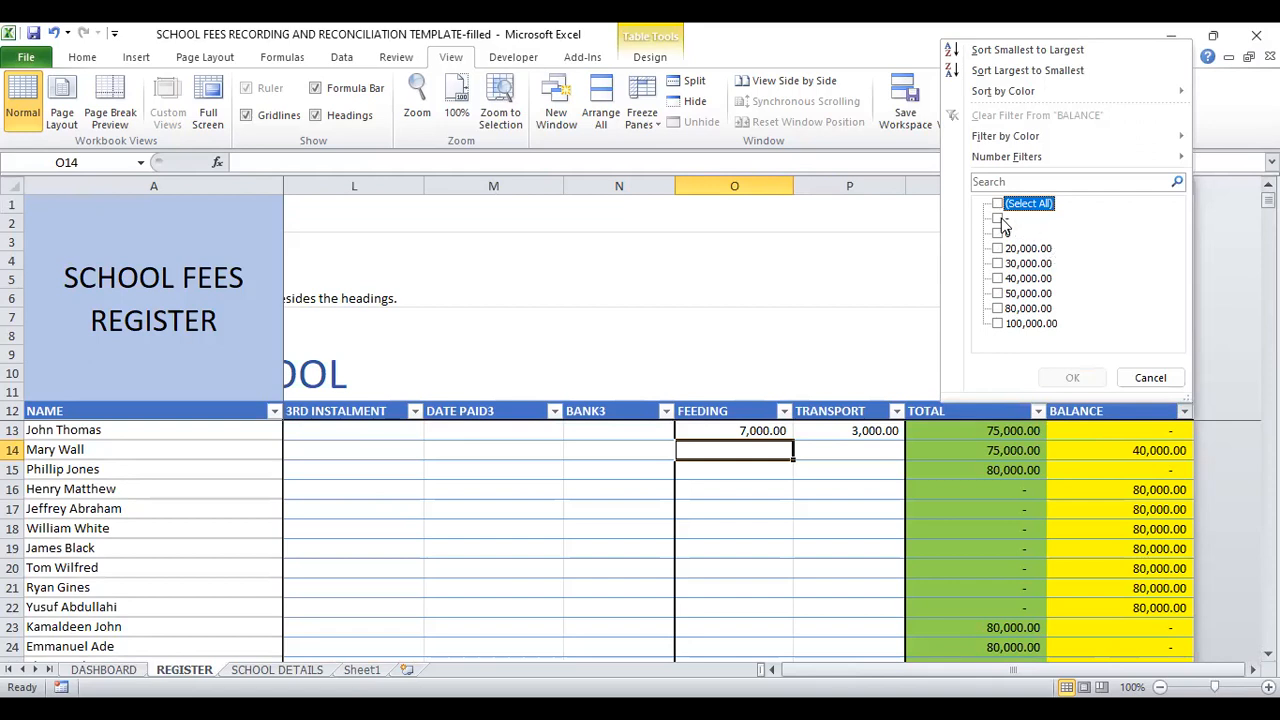
left_click(998, 218)
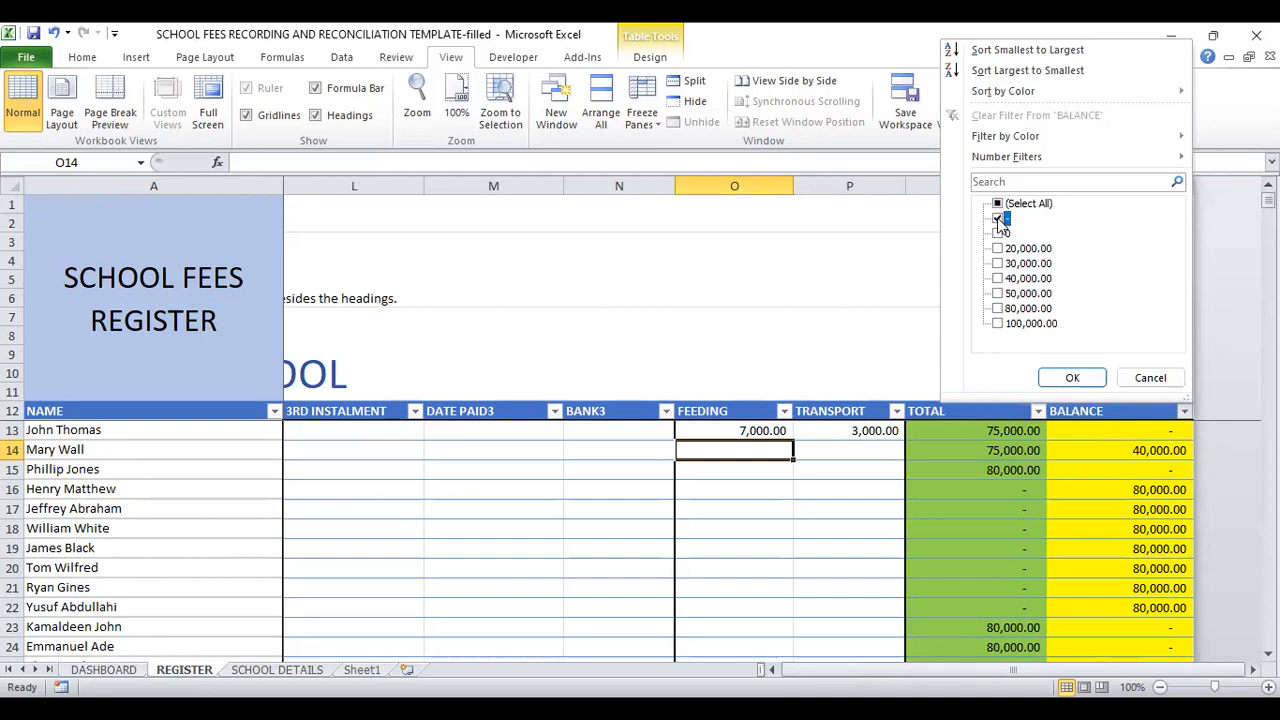
left_click(1071, 379)
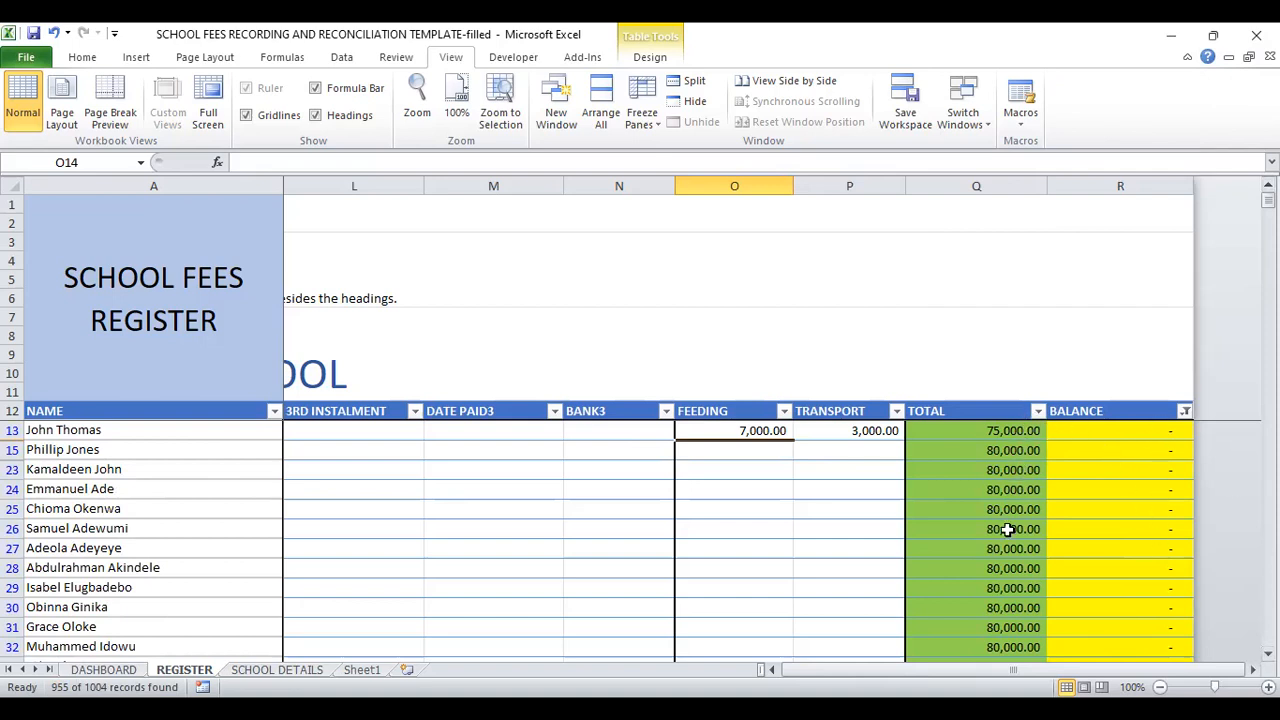
scroll(700, 540, "down", 3)
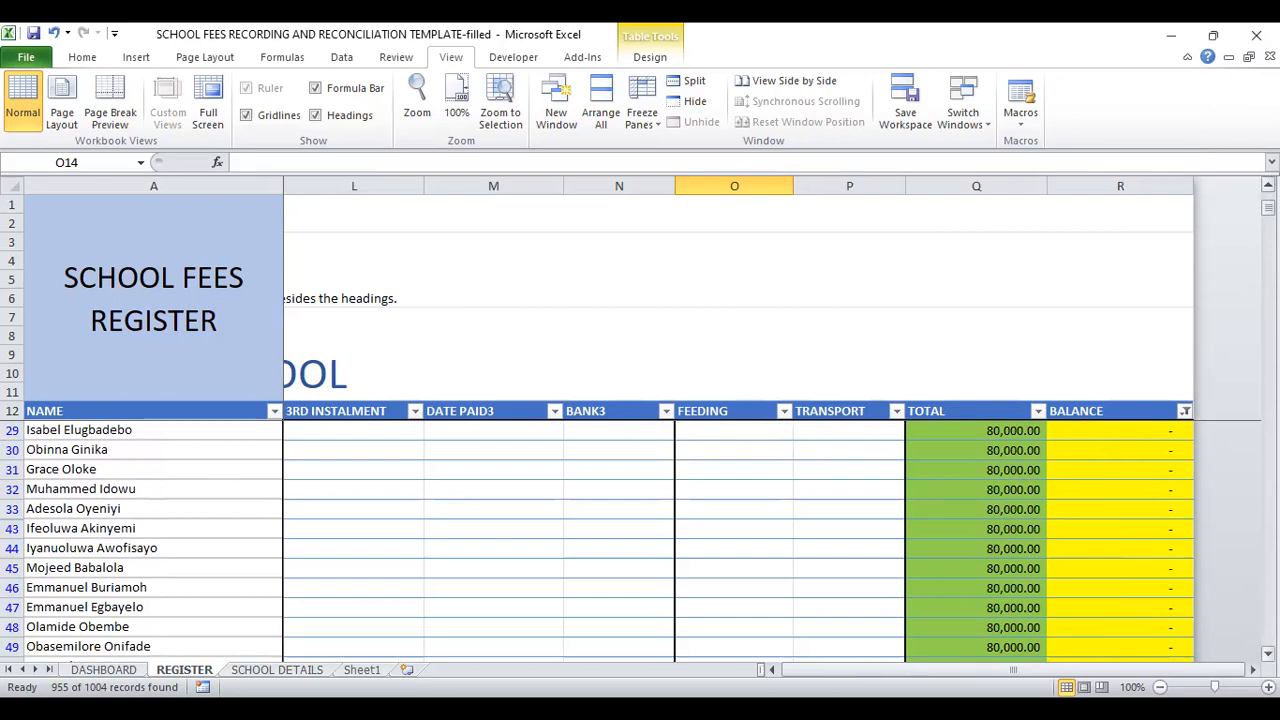
scroll(700, 540, "up", 3)
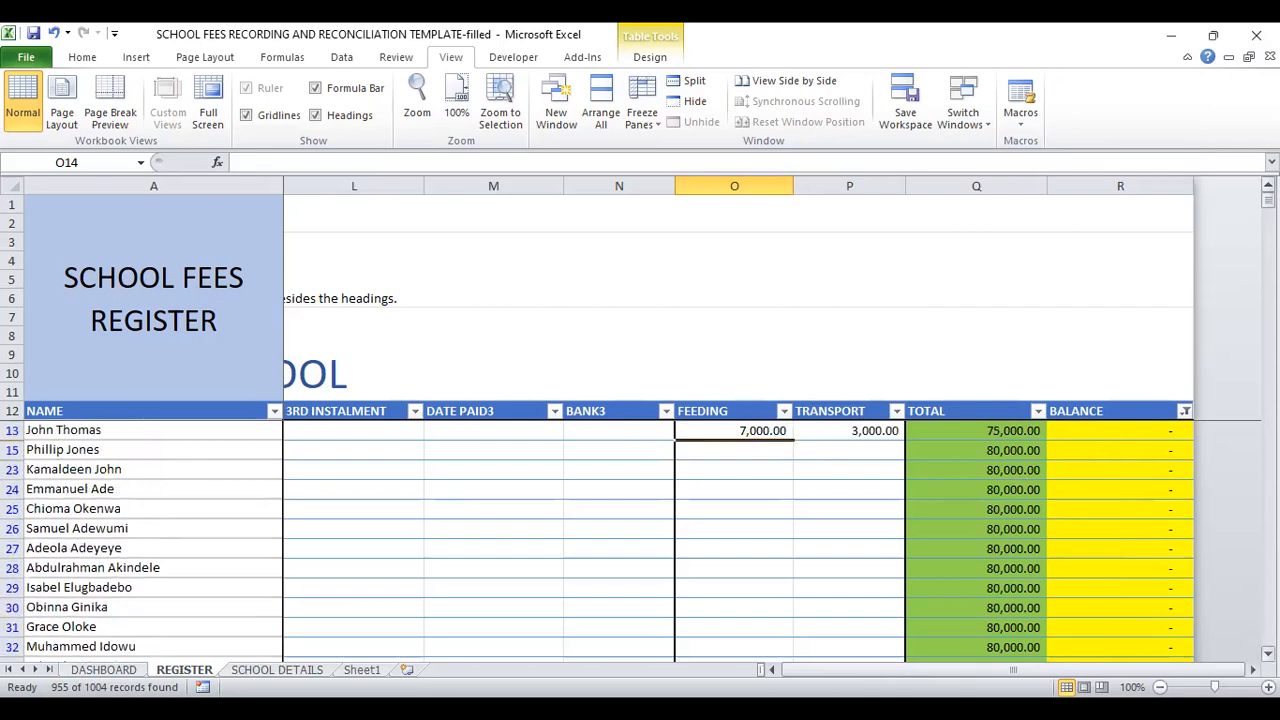
Step: Filter the CLASS column to show only BASIC 4 and look through the matching students
left_click(317, 431)
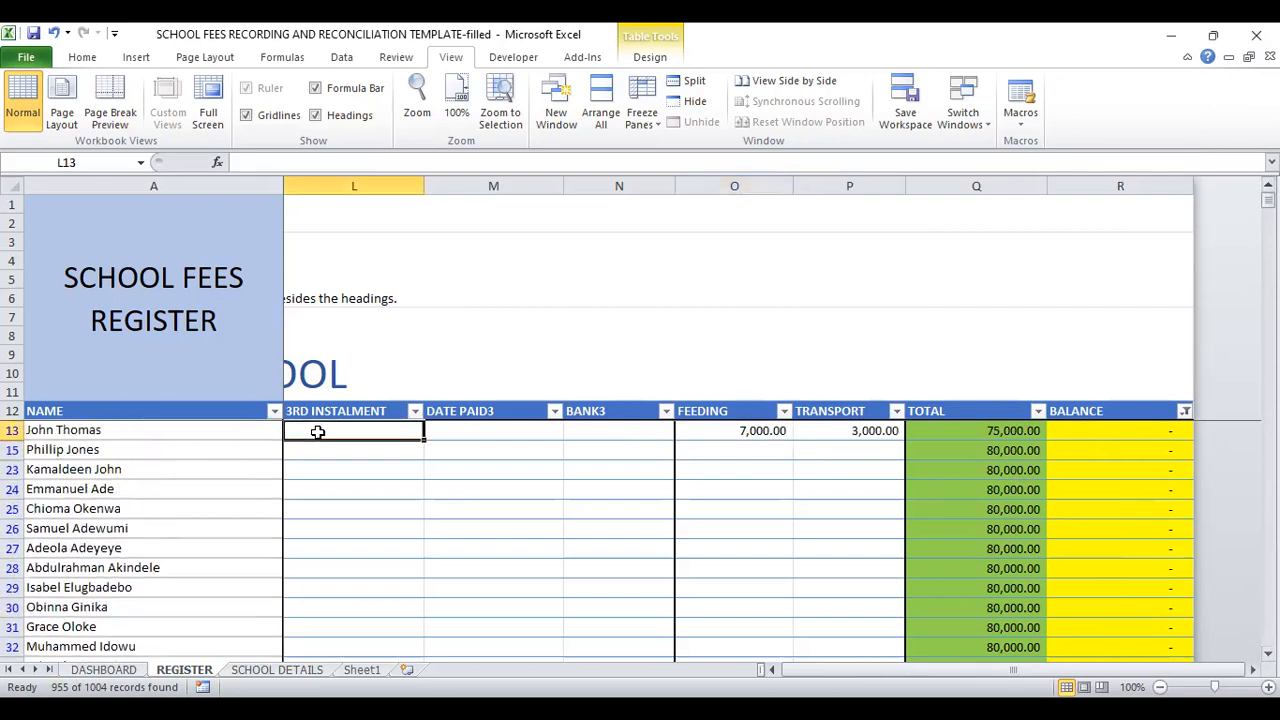
key("Left")
key("Left")
key("Left")
key("Left")
key("Left")
key("Left")
key("Left")
key("Left")
key("Left")
key("Left")
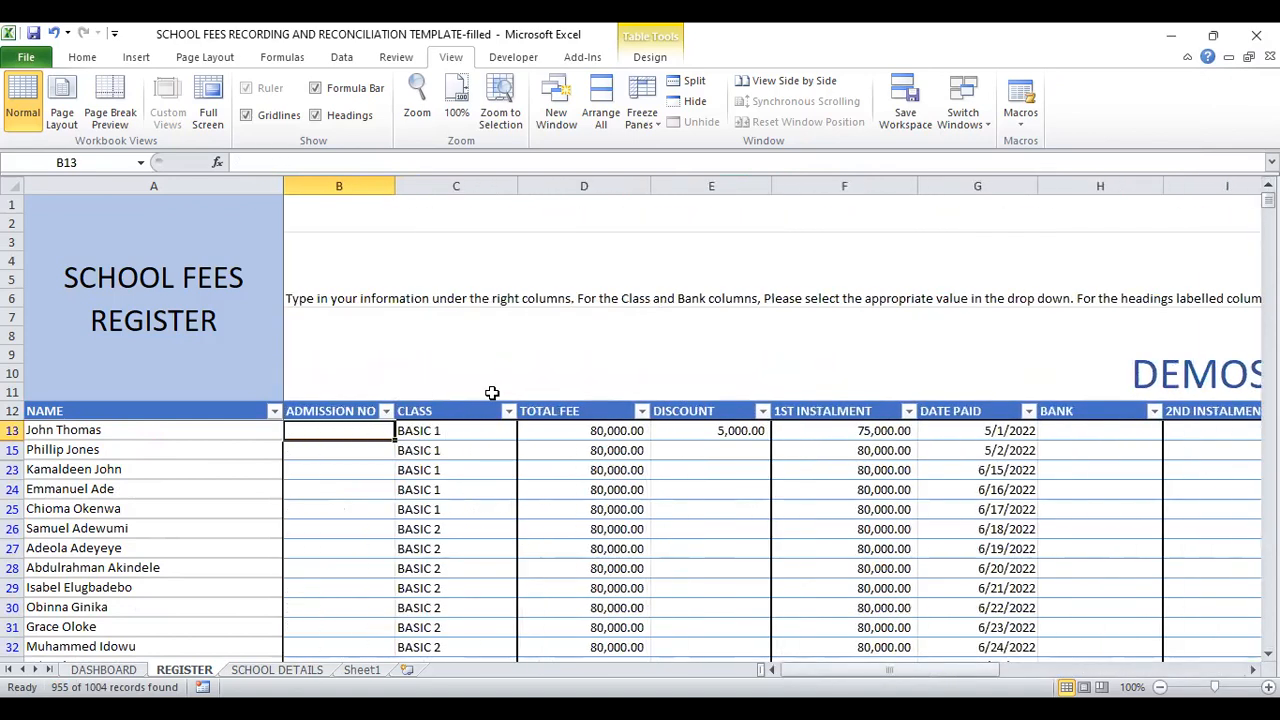
left_click(508, 413)
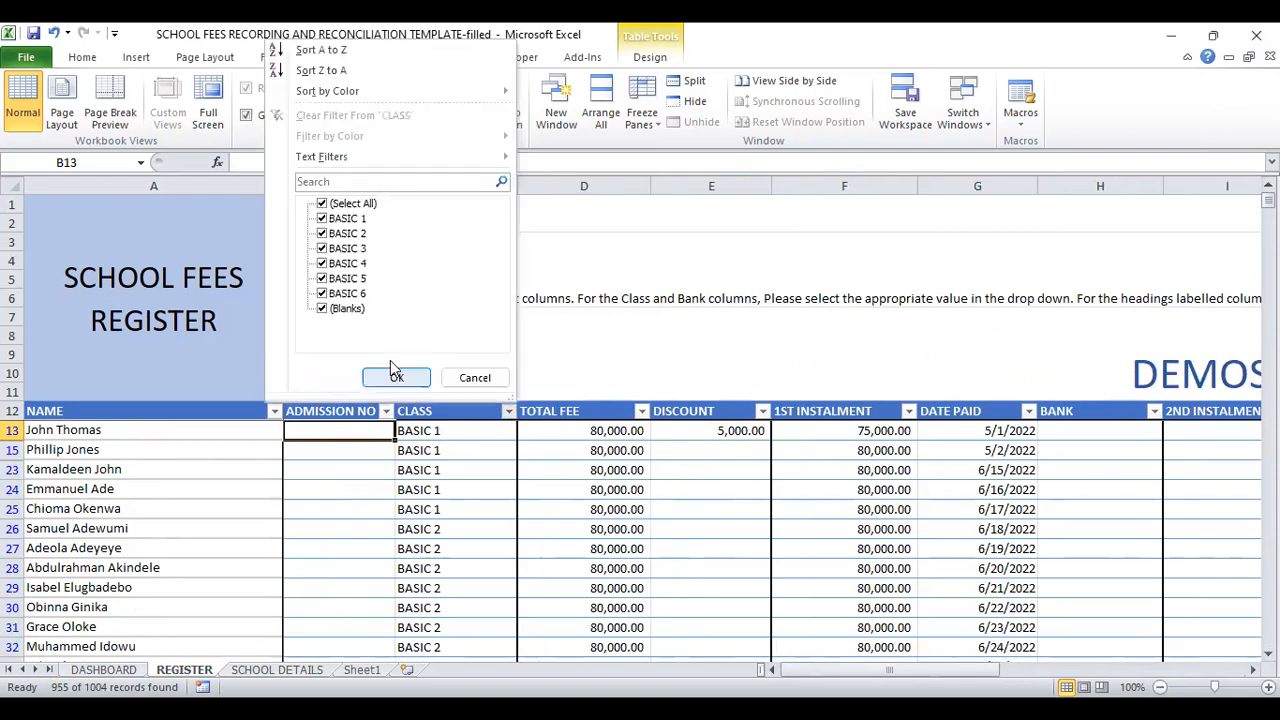
left_click(323, 205)
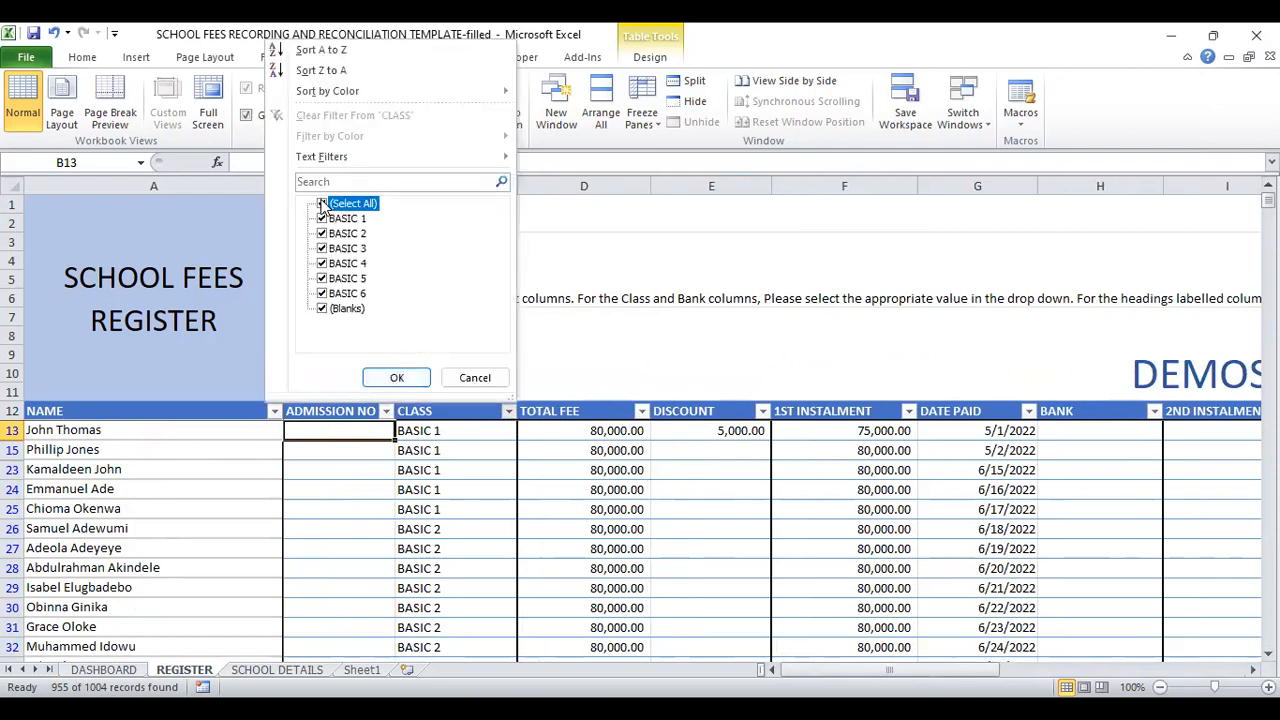
left_click(322, 265)
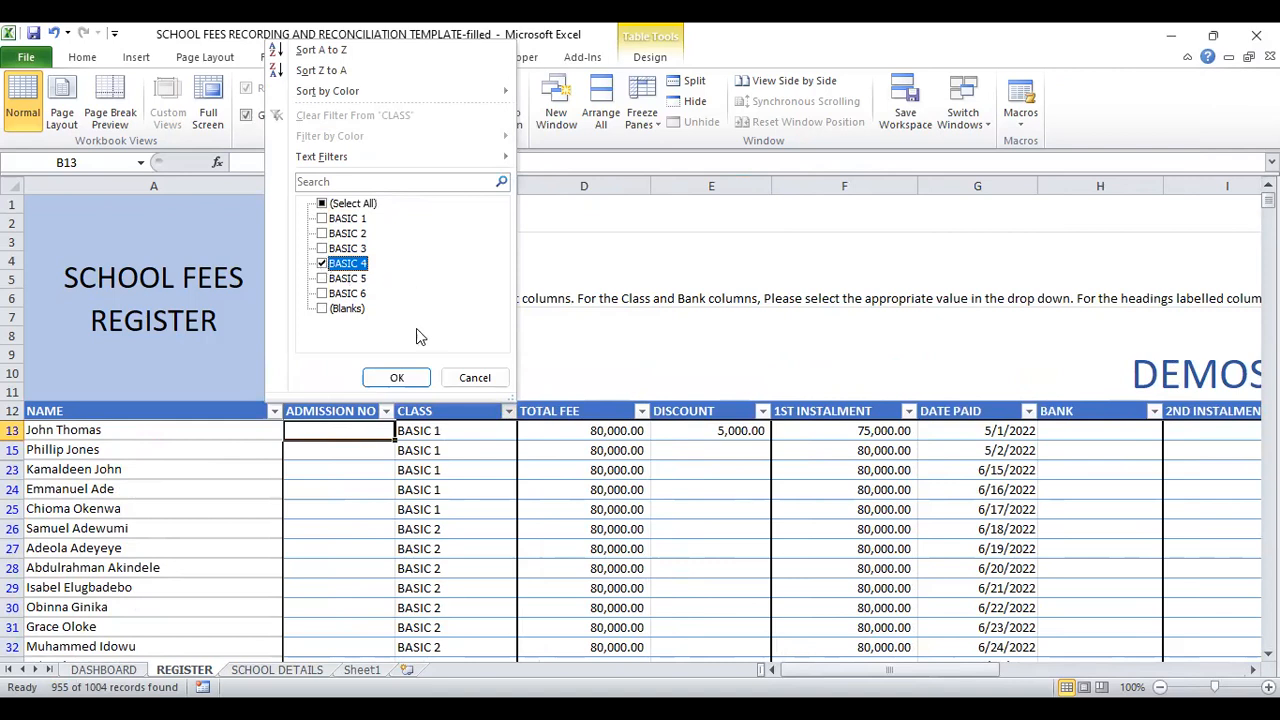
left_click(397, 377)
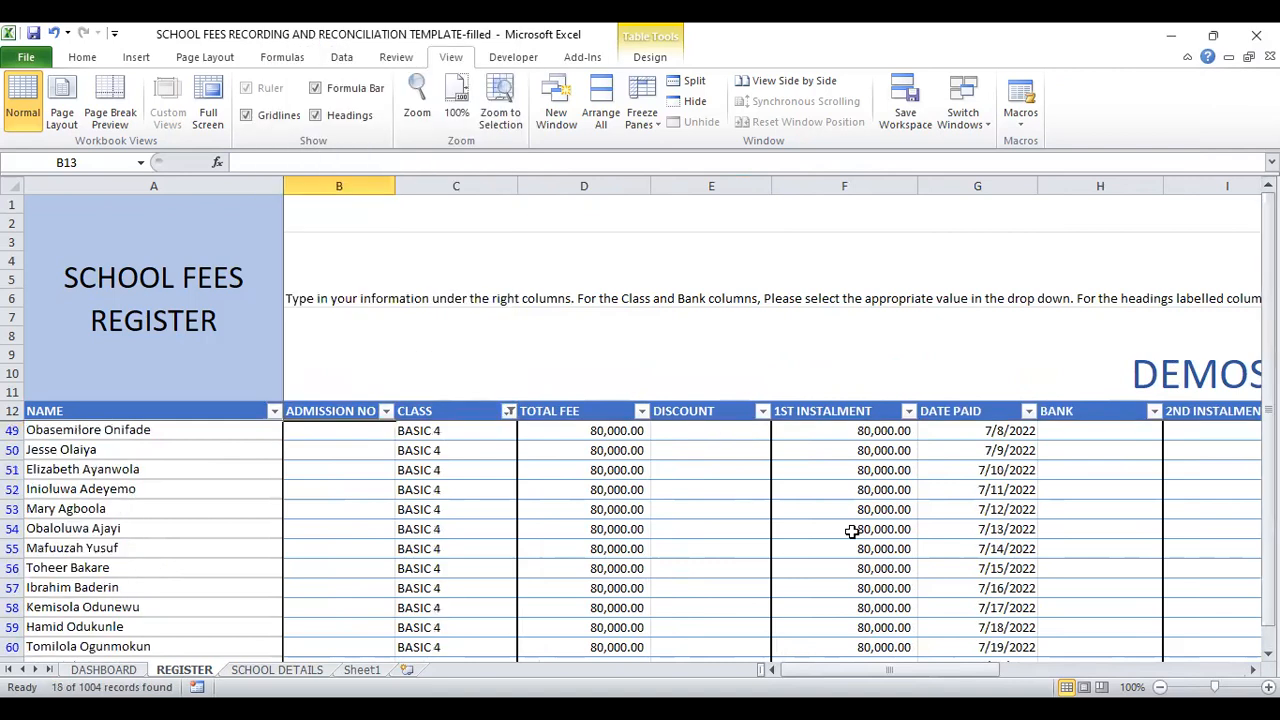
scroll(642, 540, "down", 4)
left_click(1268, 654)
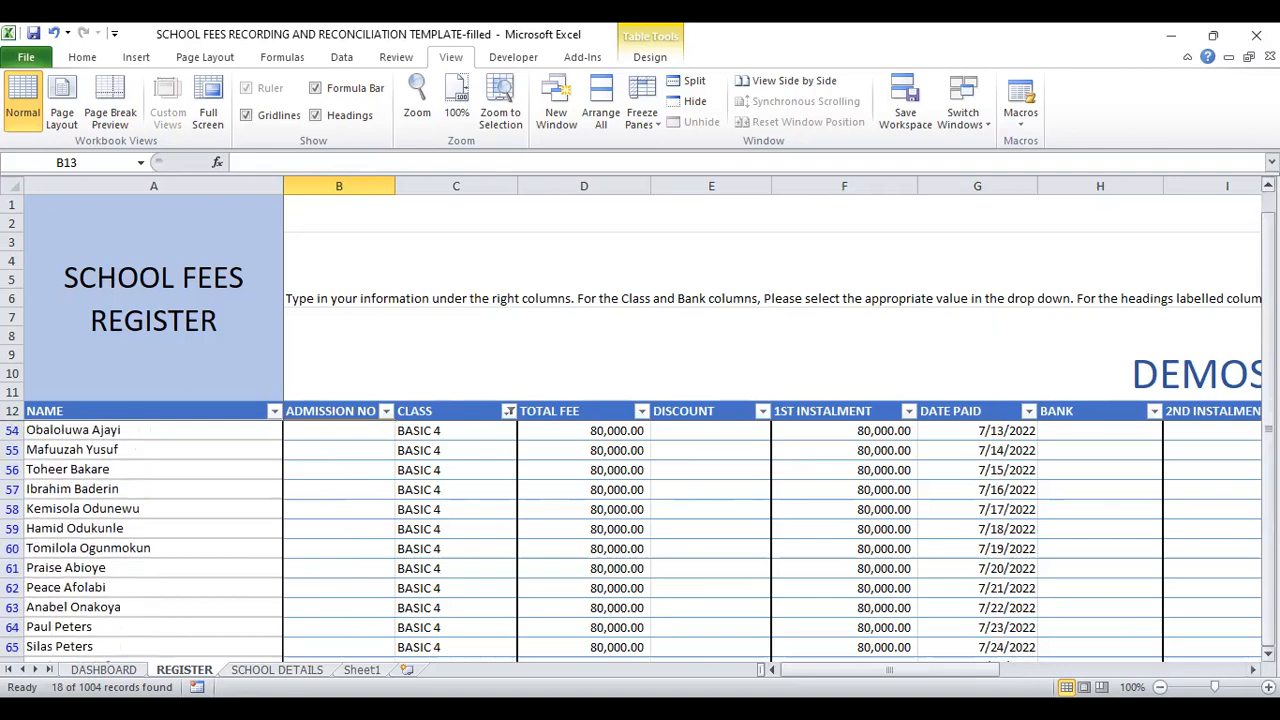
Step: Switch the CLASS filter from BASIC 4 to BASIC 2 only
left_click(509, 411)
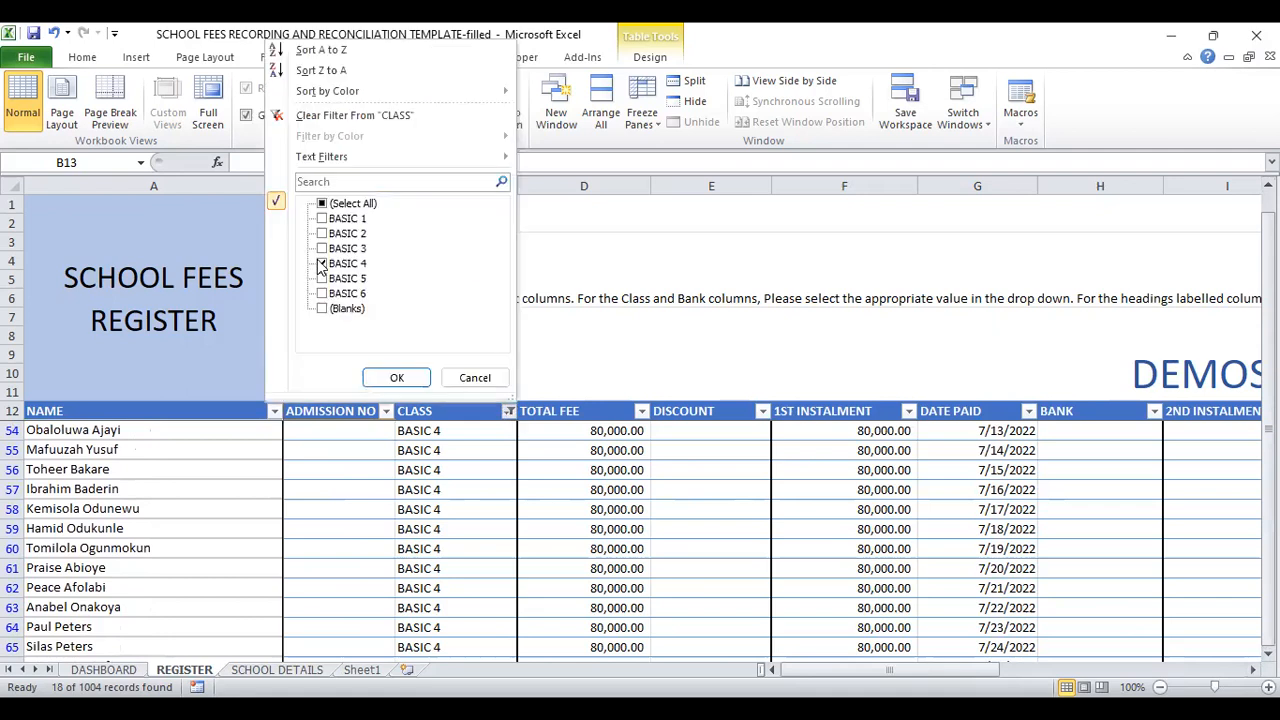
left_click(321, 263)
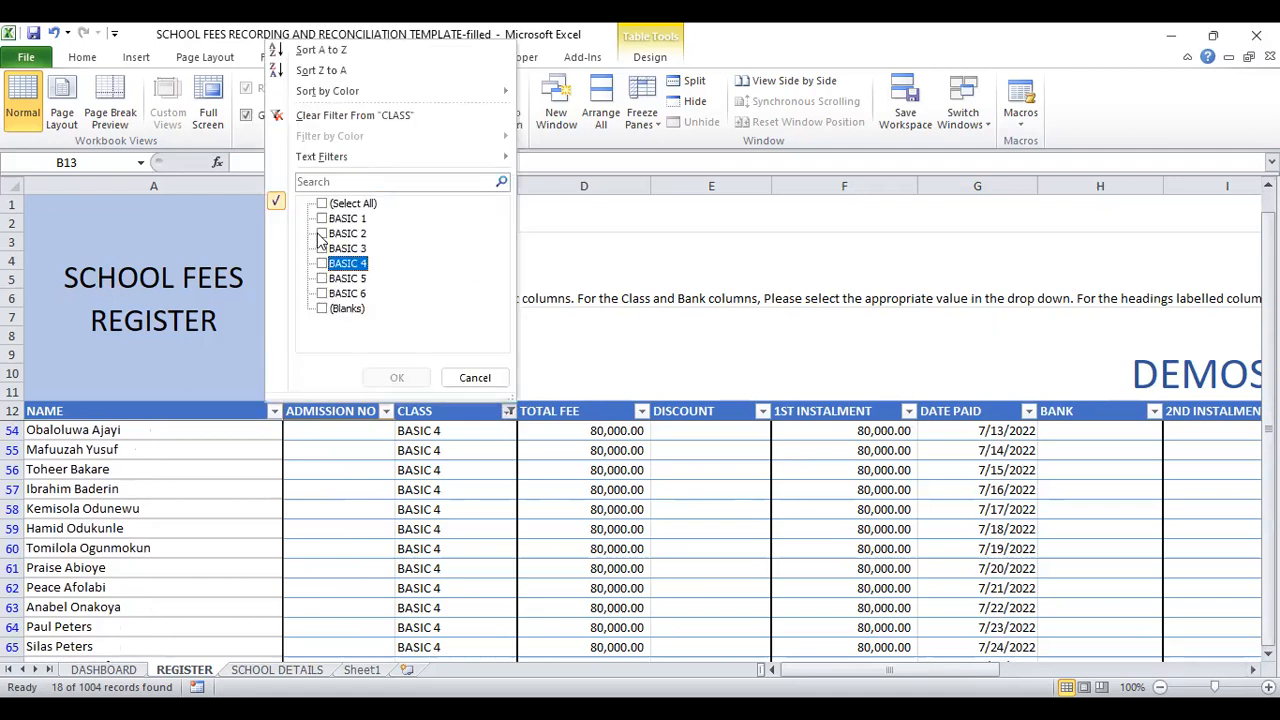
left_click(321, 233)
left_click(397, 378)
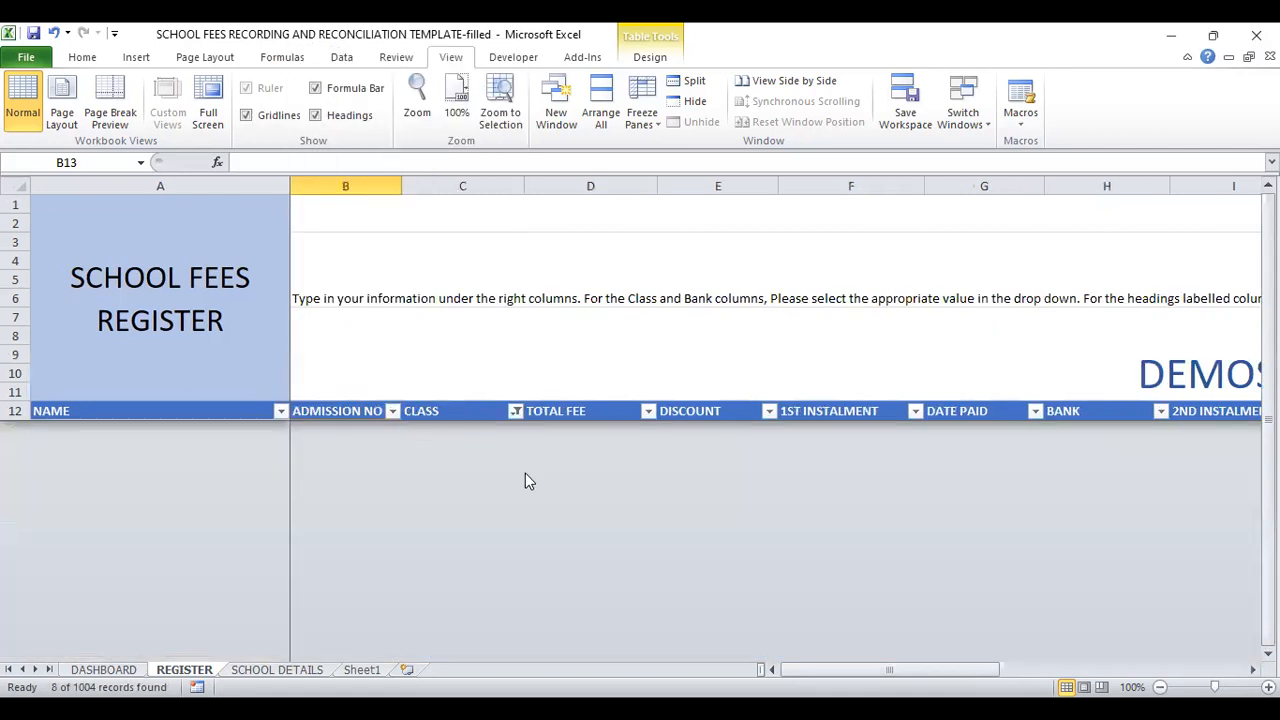
Step: Switch the CLASS filter to BASIC 5 only and examine those students' TOTAL and BALANCE columns
left_click(516, 412)
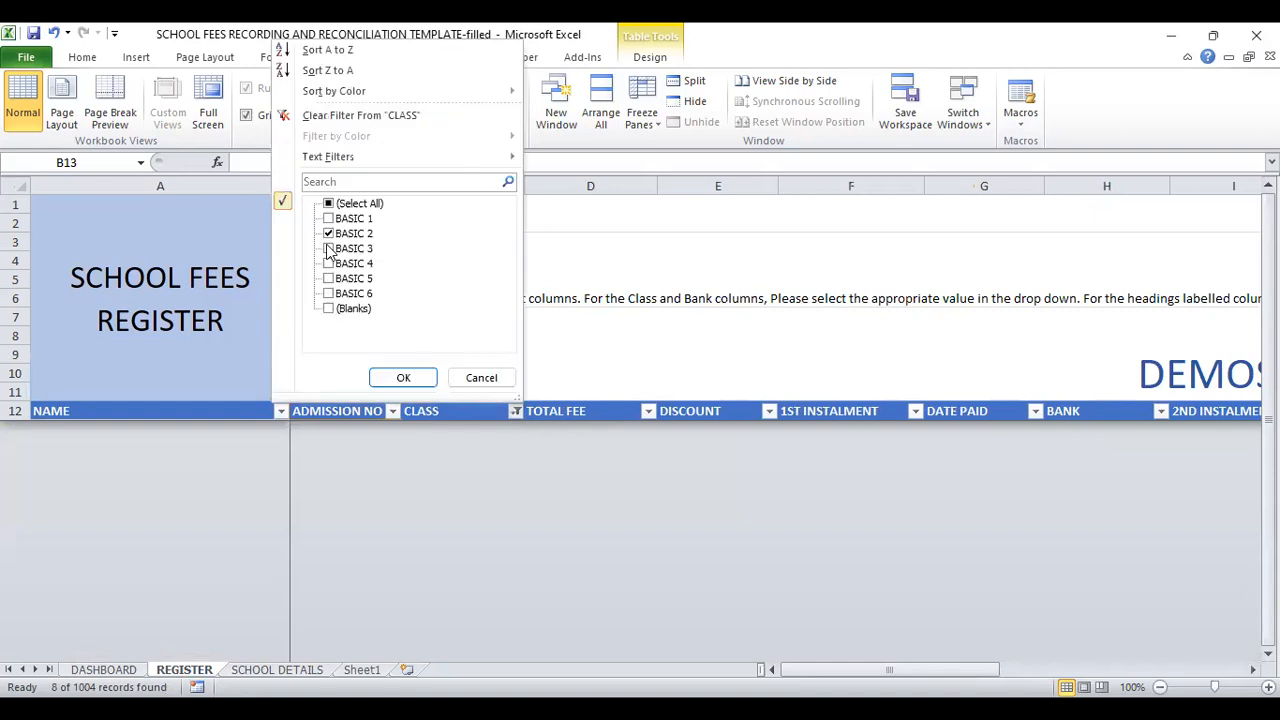
left_click(329, 236)
left_click(328, 234)
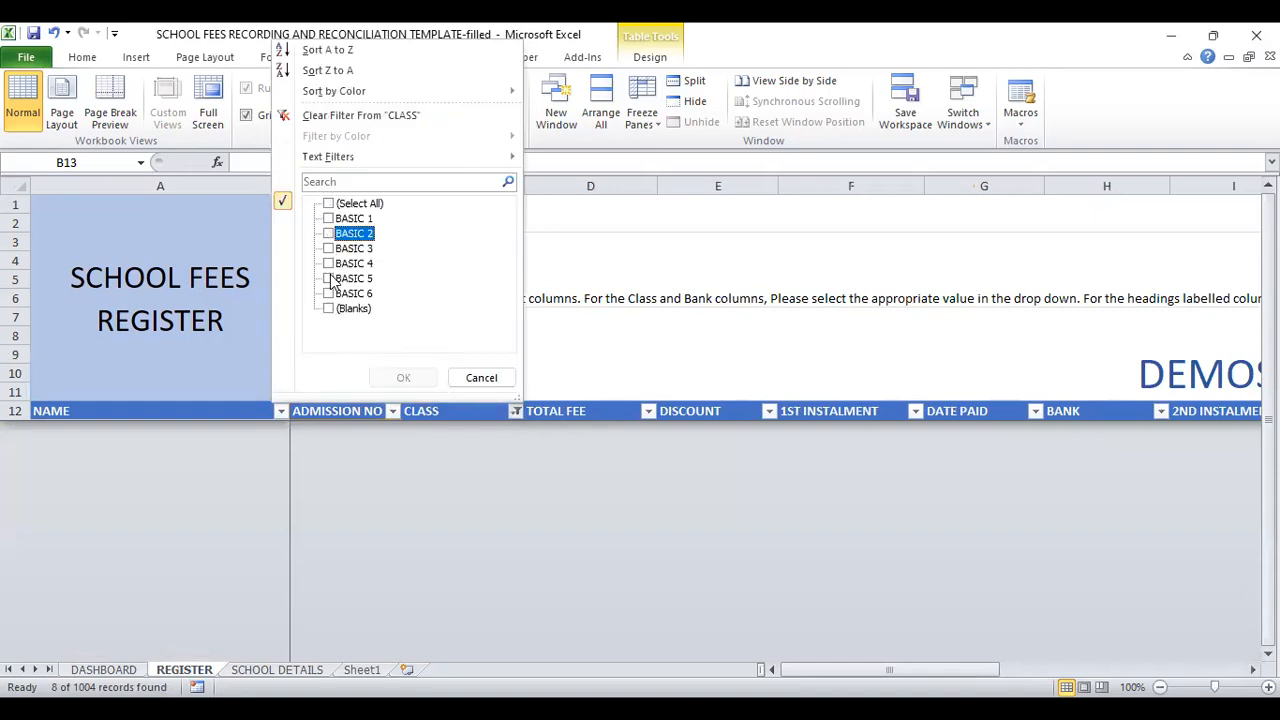
left_click(328, 279)
left_click(406, 377)
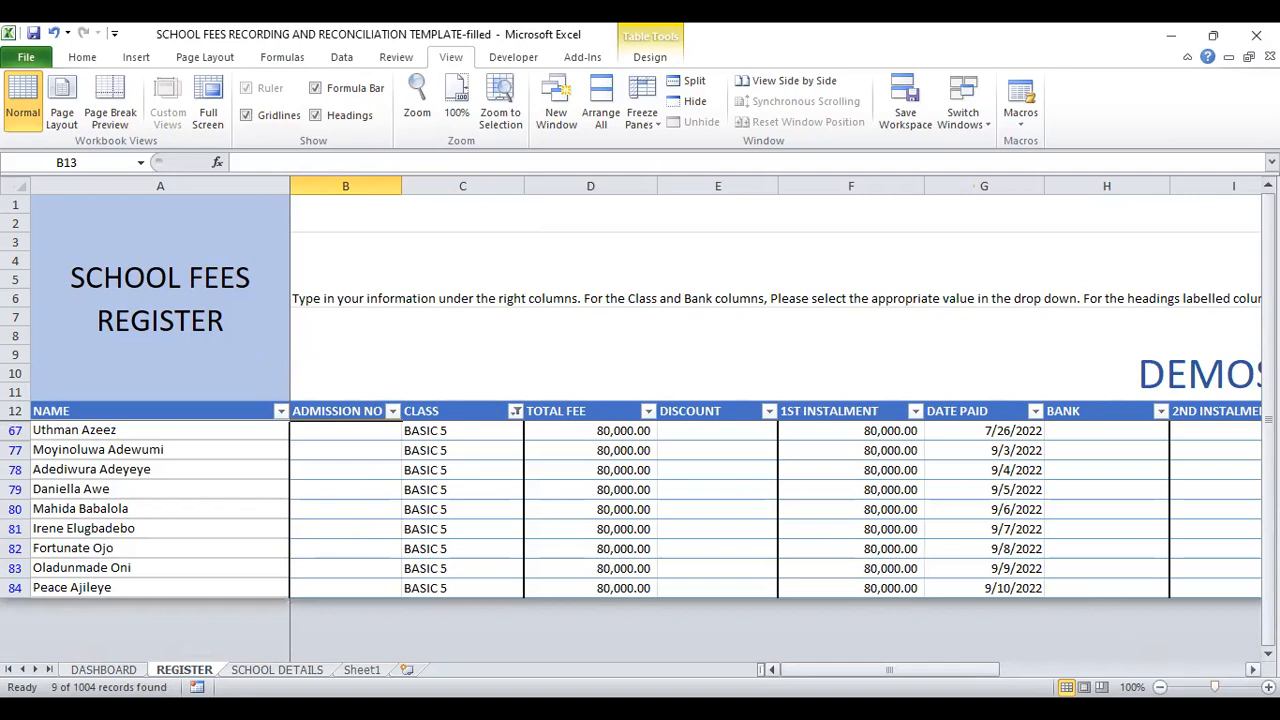
left_click(1252, 670)
left_click(1252, 670)
left_click(1252, 670)
left_click(1252, 670)
left_click(1252, 670)
left_click(1252, 670)
left_click(1252, 670)
left_click(1252, 670)
left_click(1252, 670)
left_click(1252, 670)
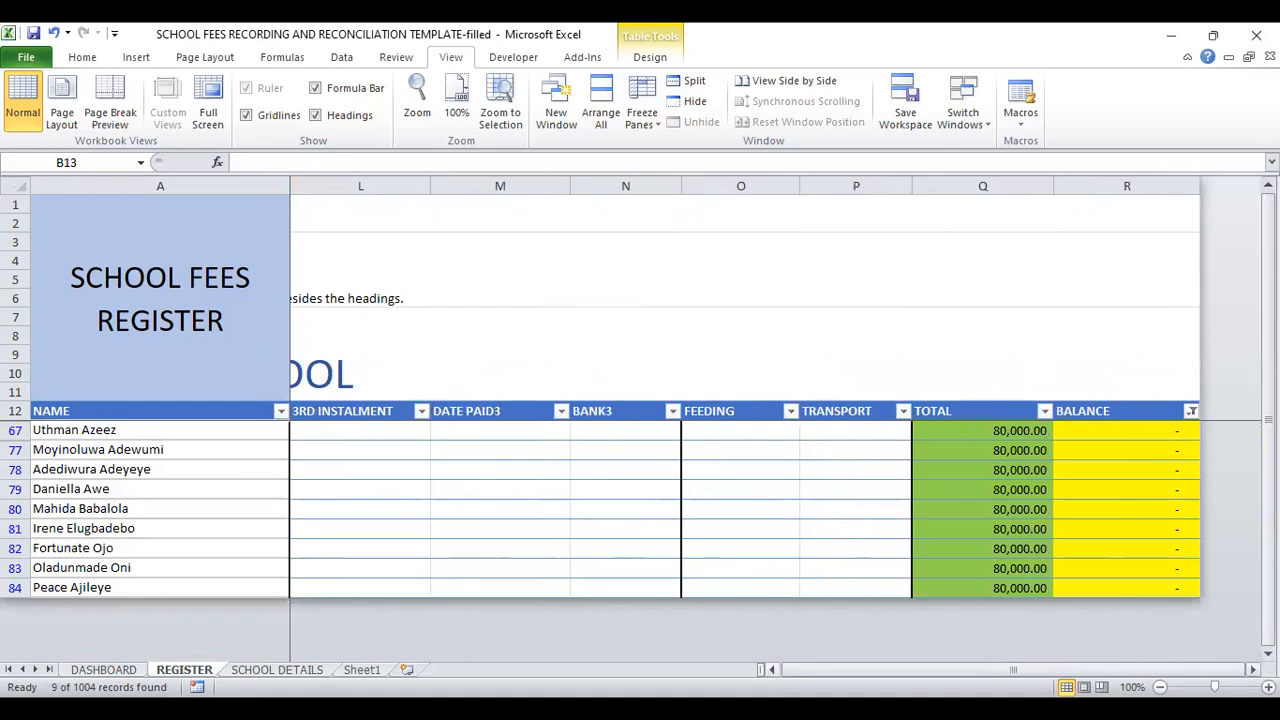
Step: Remove the filters on the CLASS and BALANCE columns by selecting all values in both
left_click(772, 670)
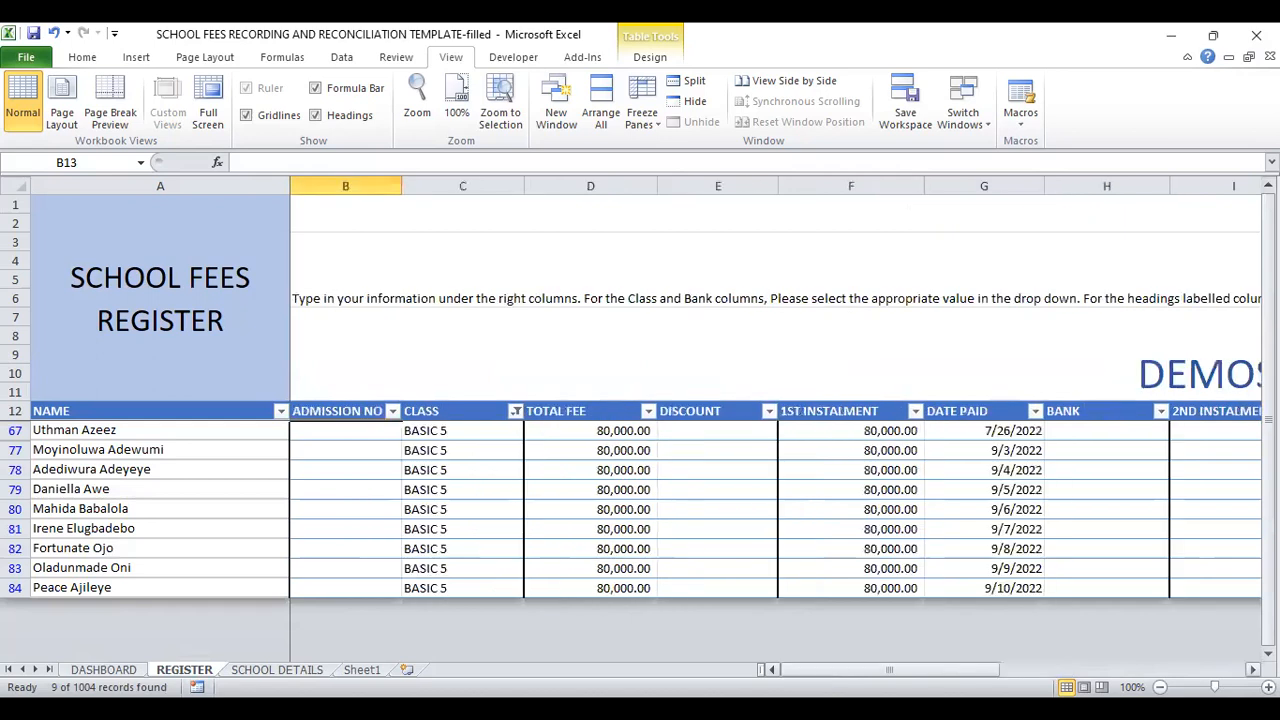
left_click(516, 412)
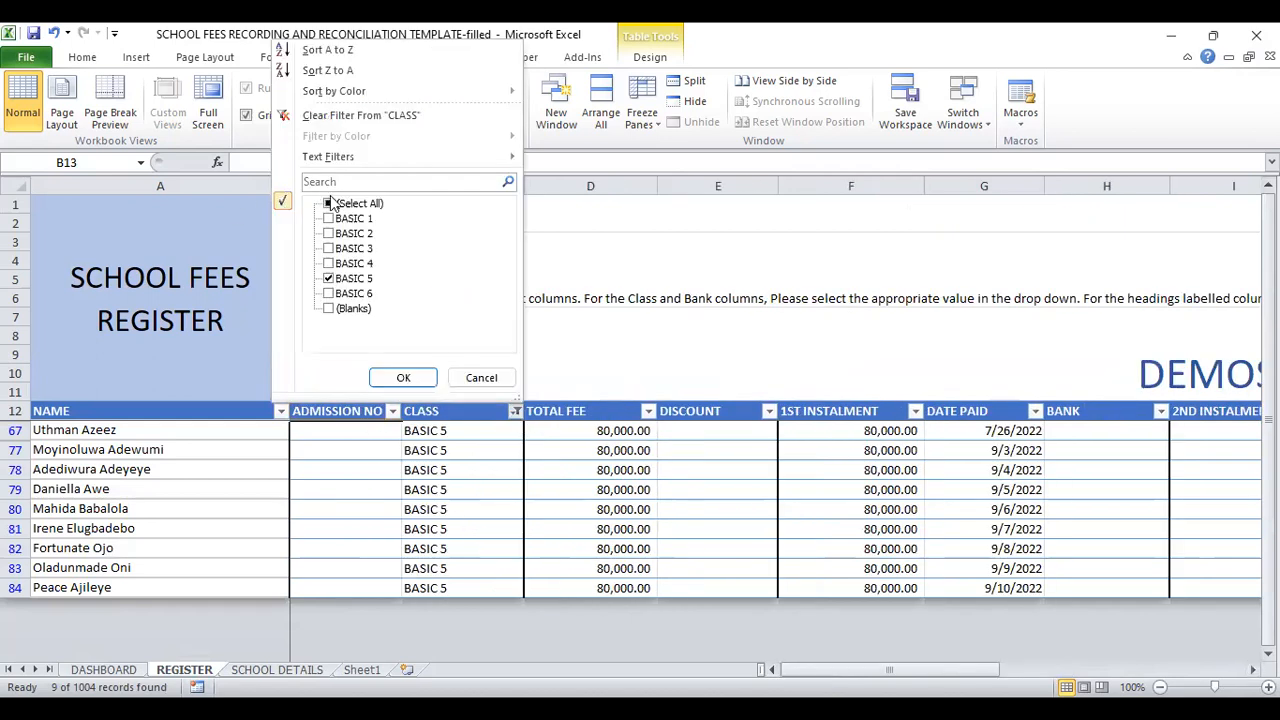
left_click(405, 378)
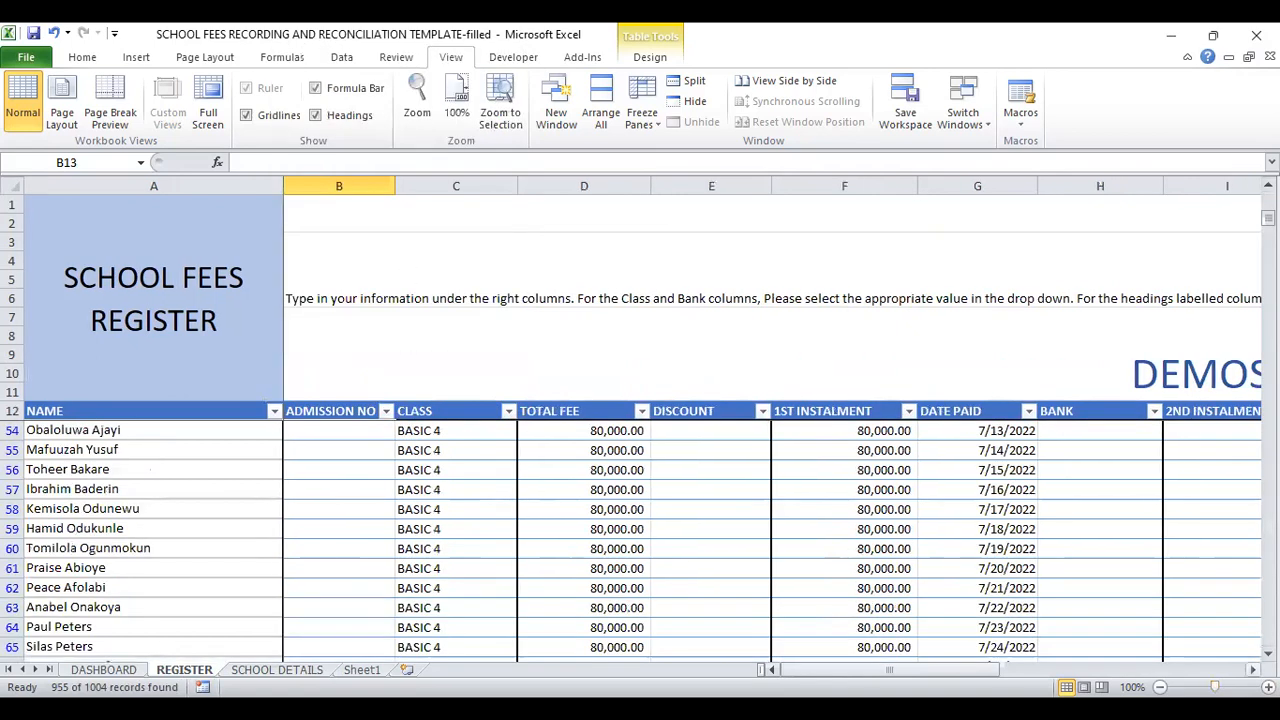
left_click(1253, 670)
left_click(1253, 670)
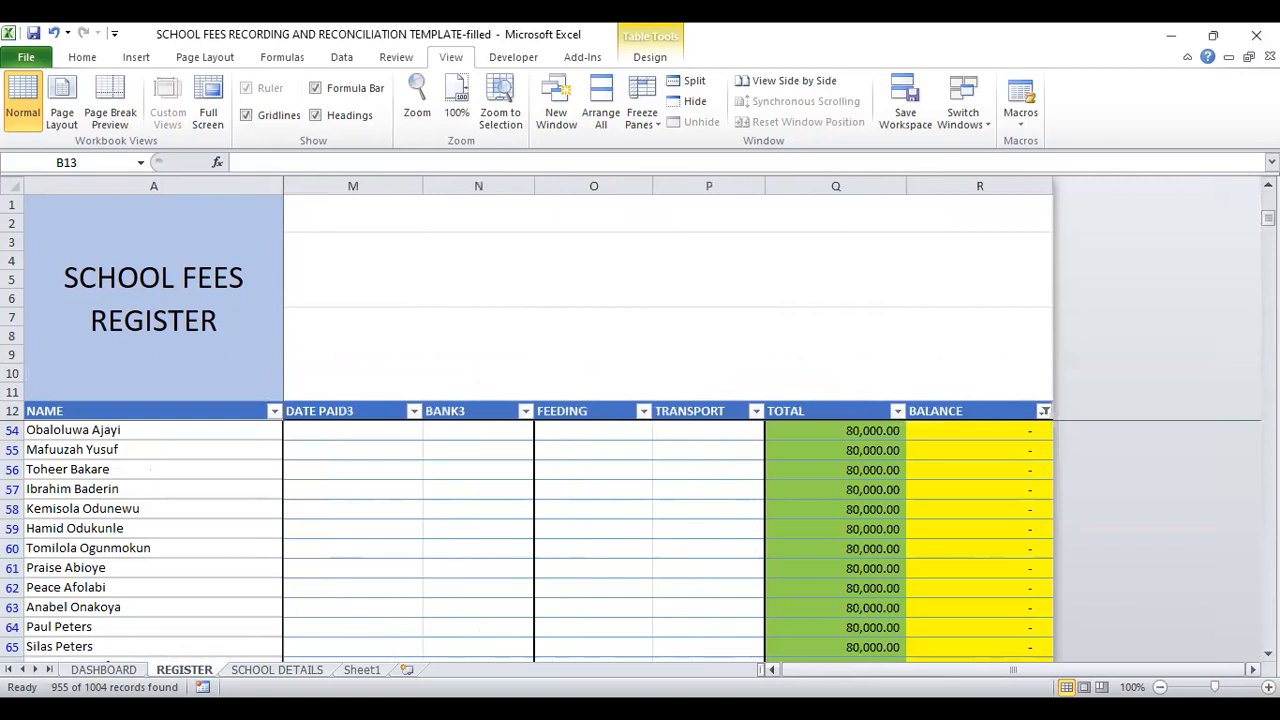
left_click(1044, 410)
left_click(856, 203)
left_click(856, 203)
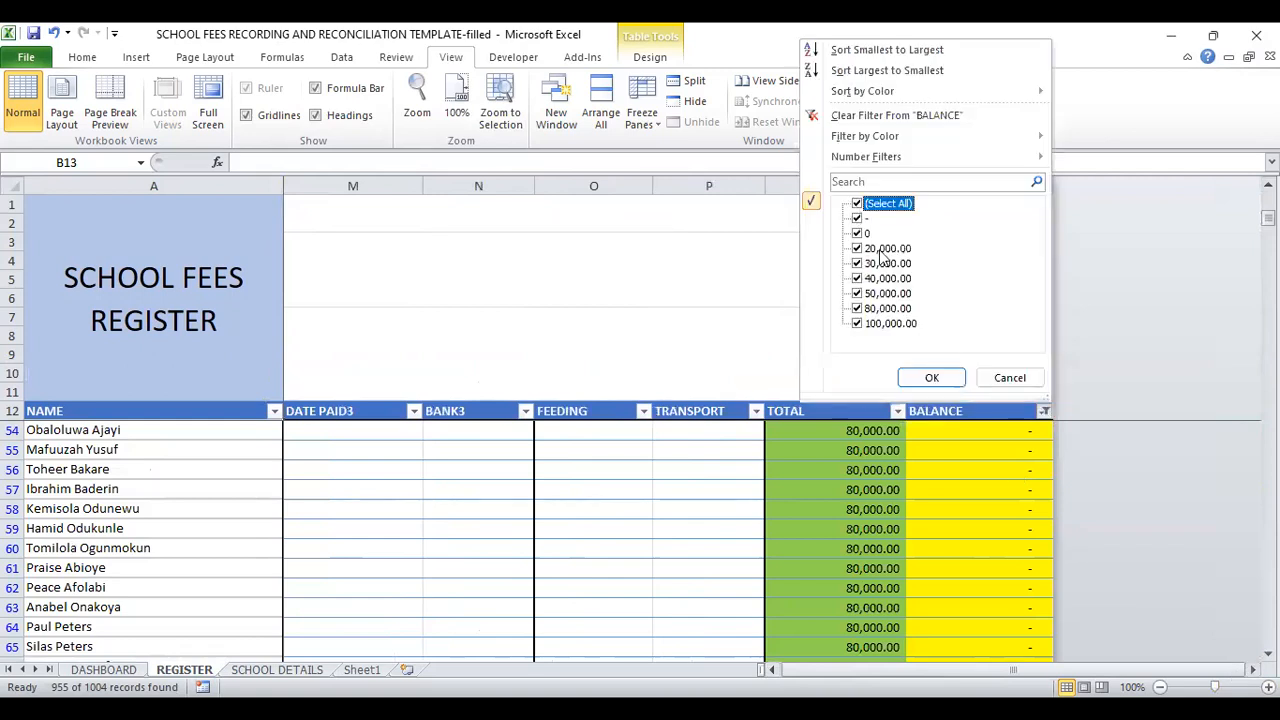
left_click(924, 377)
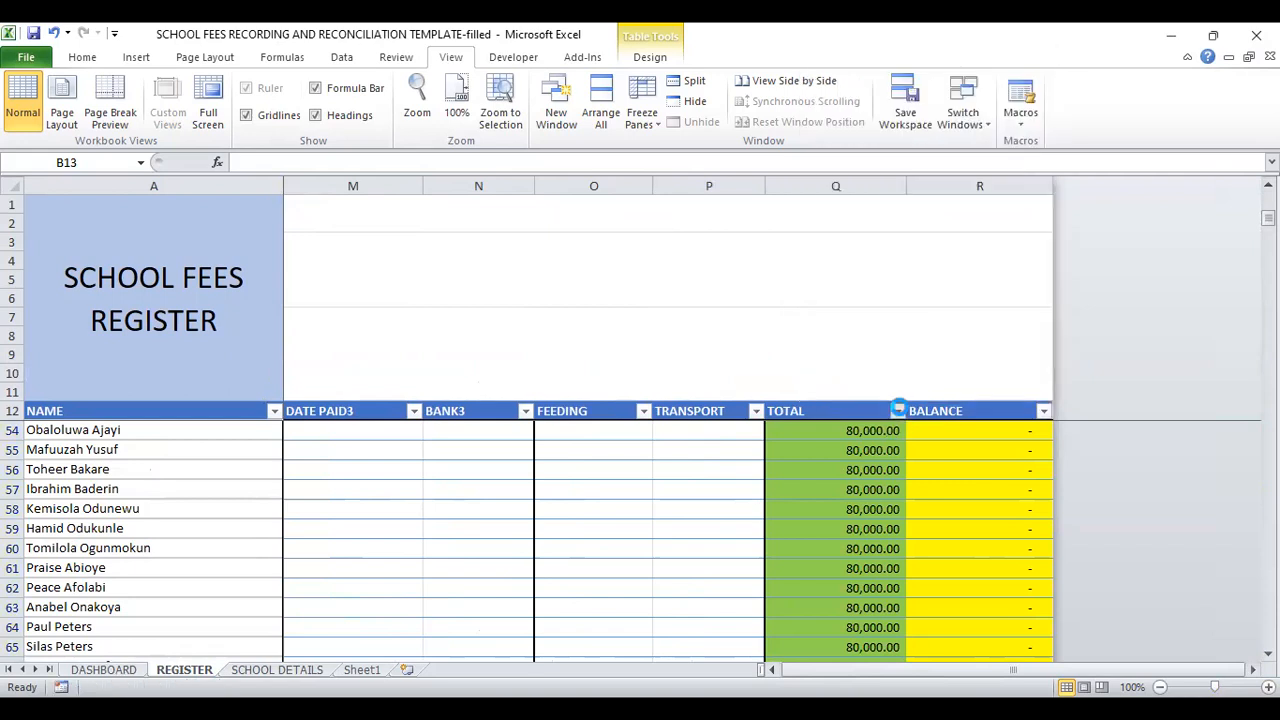
left_click(898, 410)
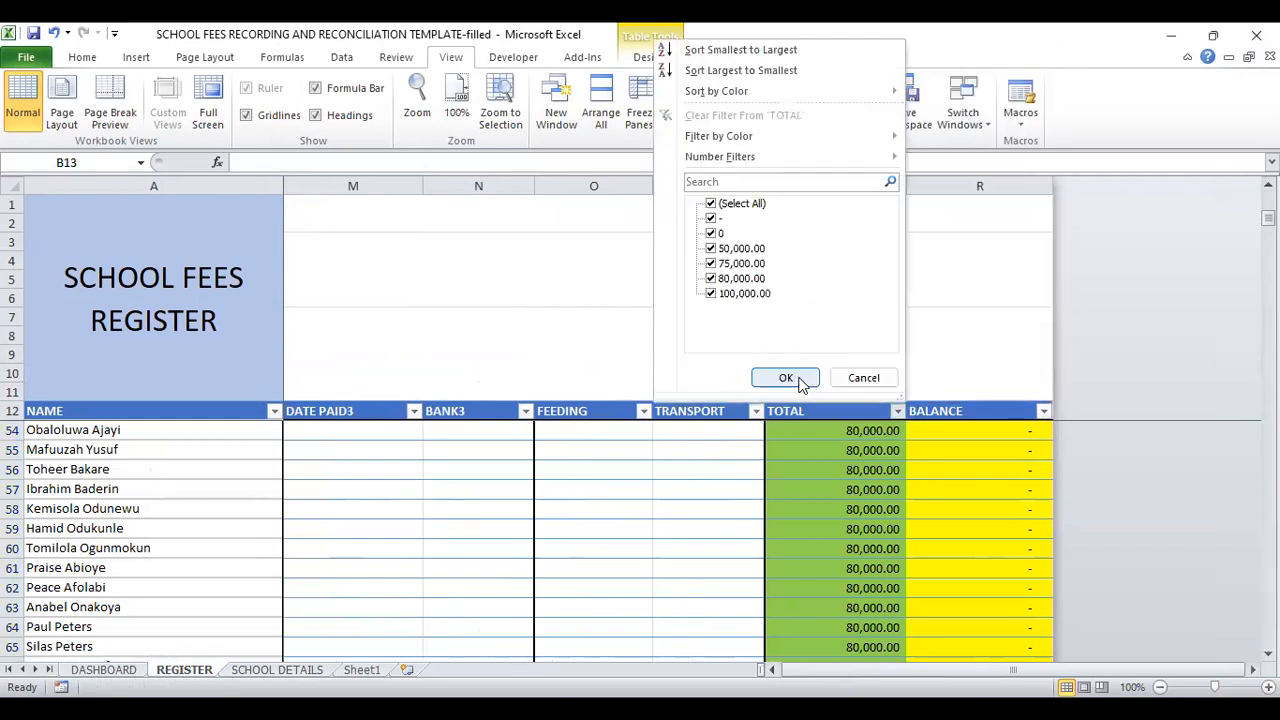
left_click(898, 412)
left_click(897, 415)
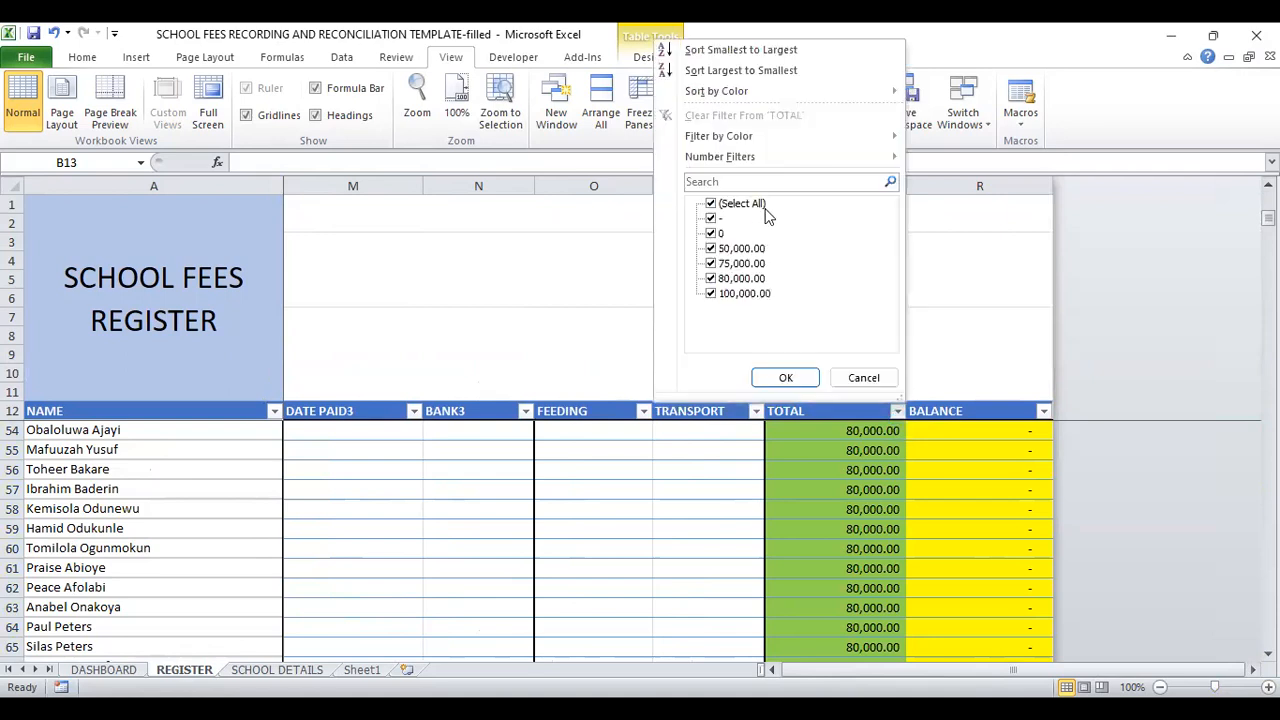
left_click(711, 204)
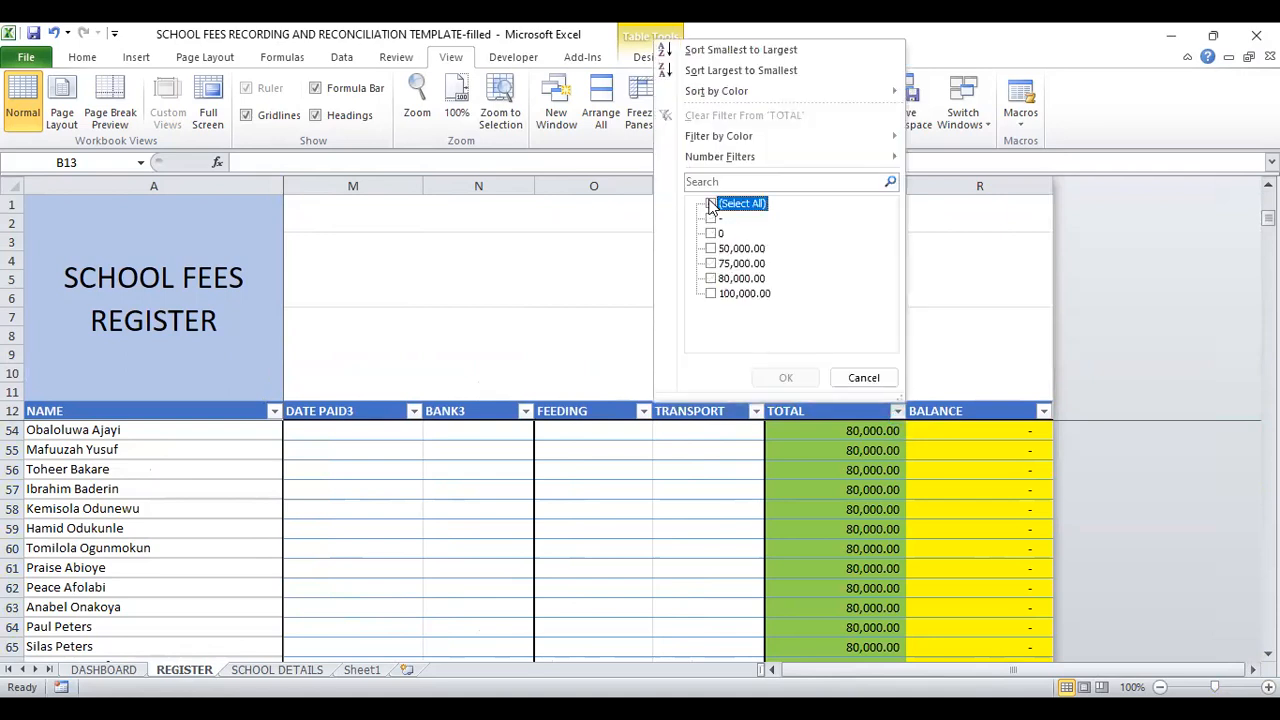
left_click(711, 248)
left_click(711, 263)
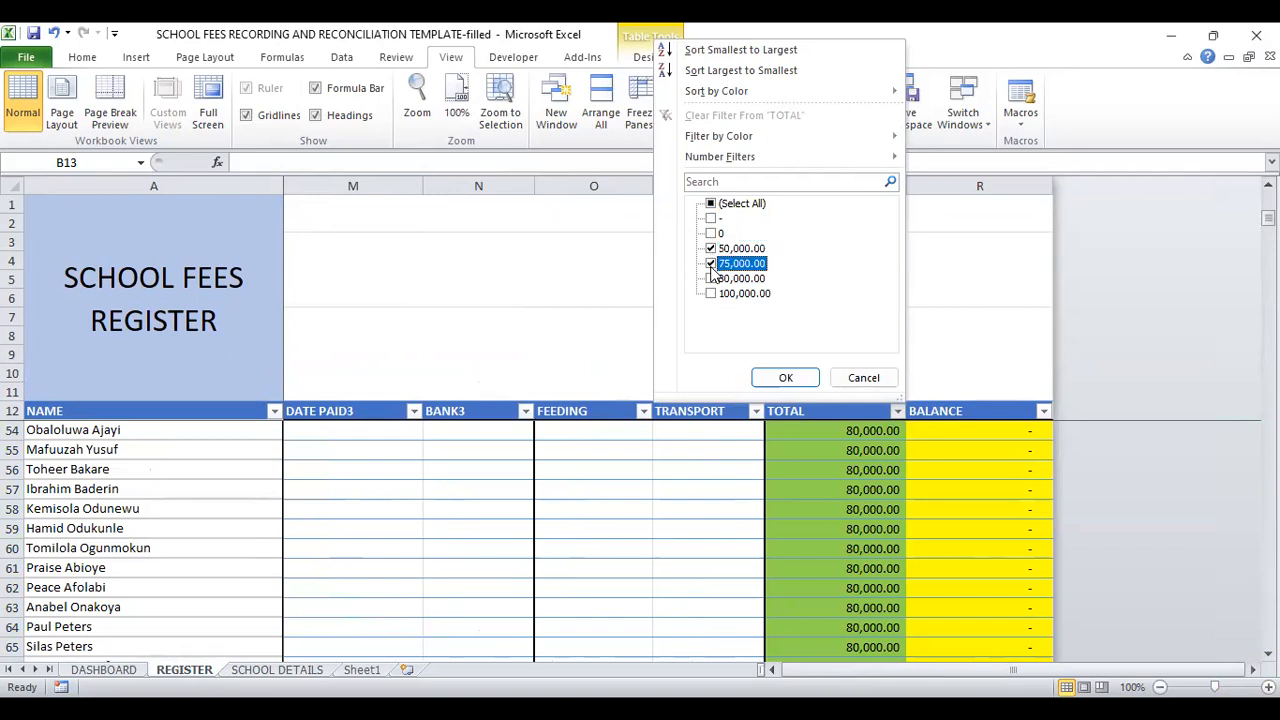
left_click(711, 278)
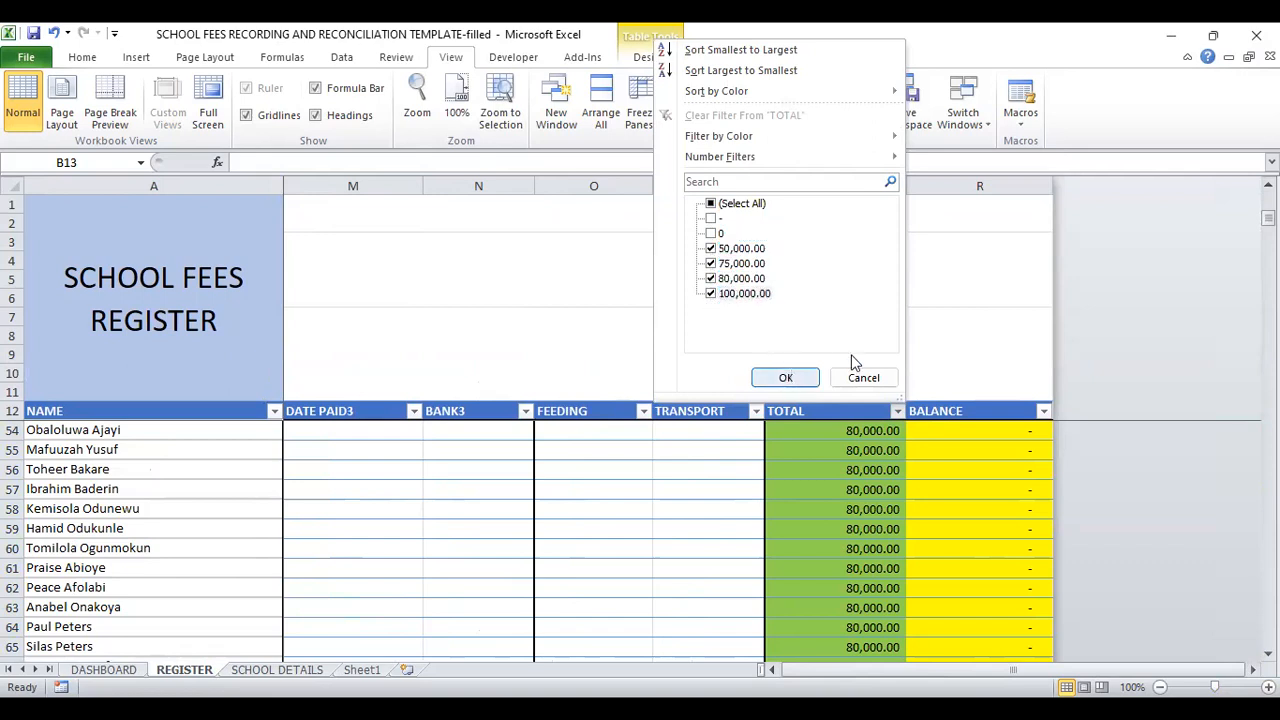
left_click(992, 336)
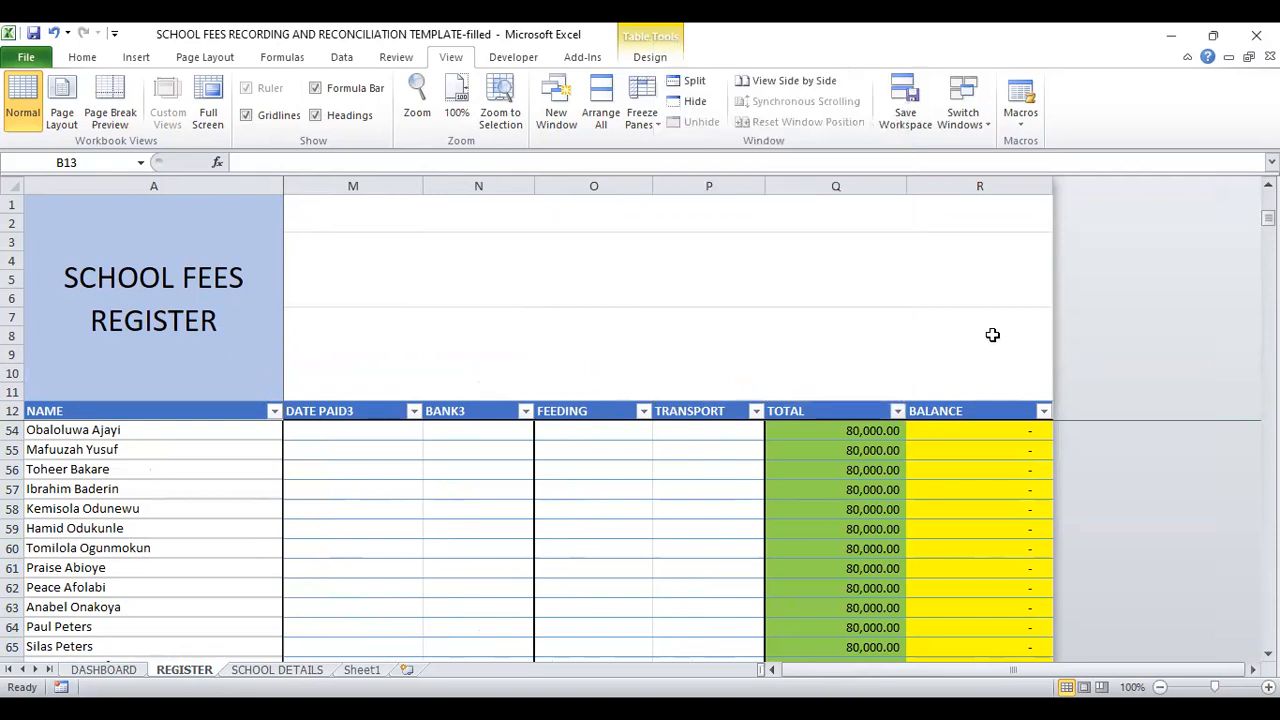
Step: Filter the BALANCE column to show only outstanding balances of 20,000, 30,000, 40,000, 50,000, 80,000 and 100,000
left_click(1044, 412)
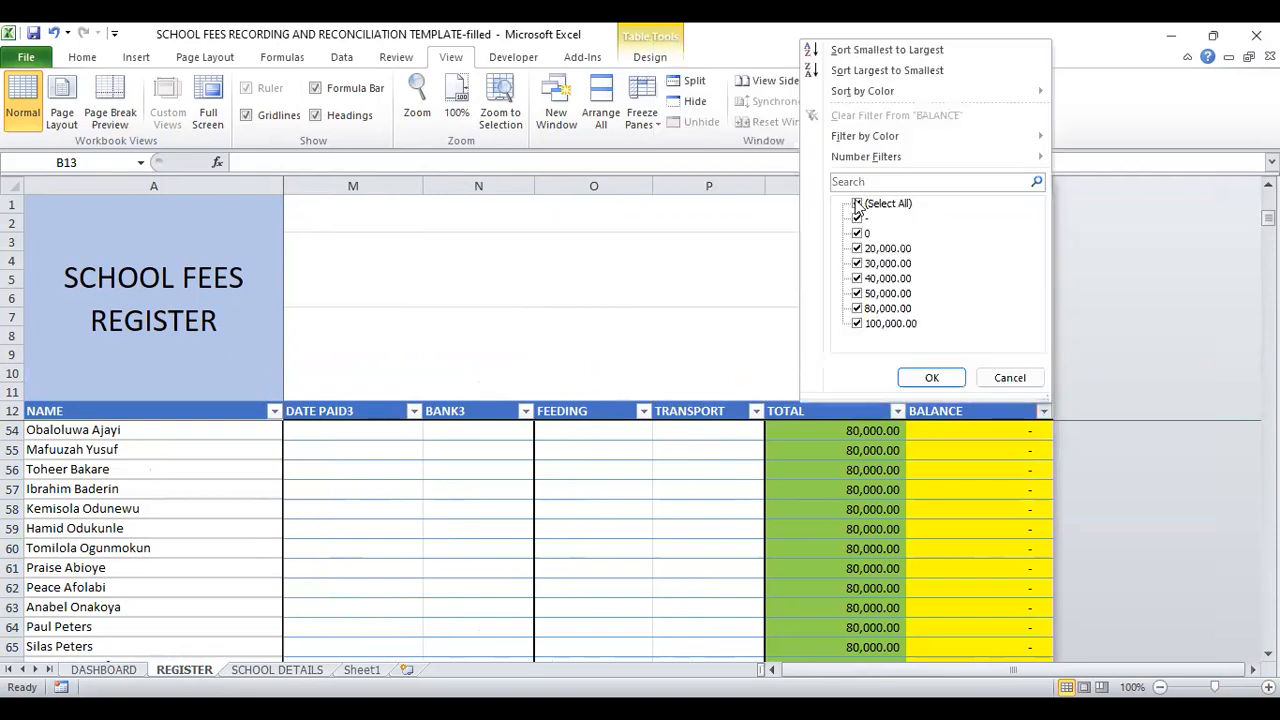
left_click(858, 204)
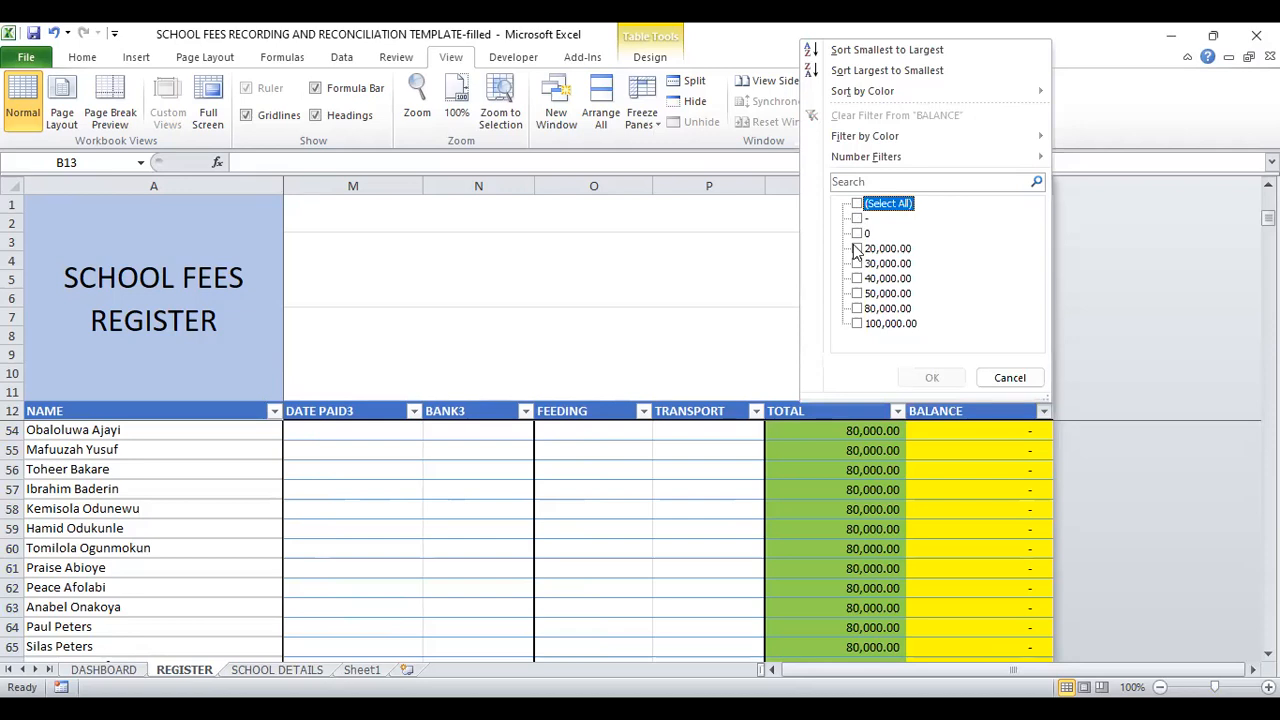
left_click(856, 248)
left_click(856, 263)
left_click(858, 279)
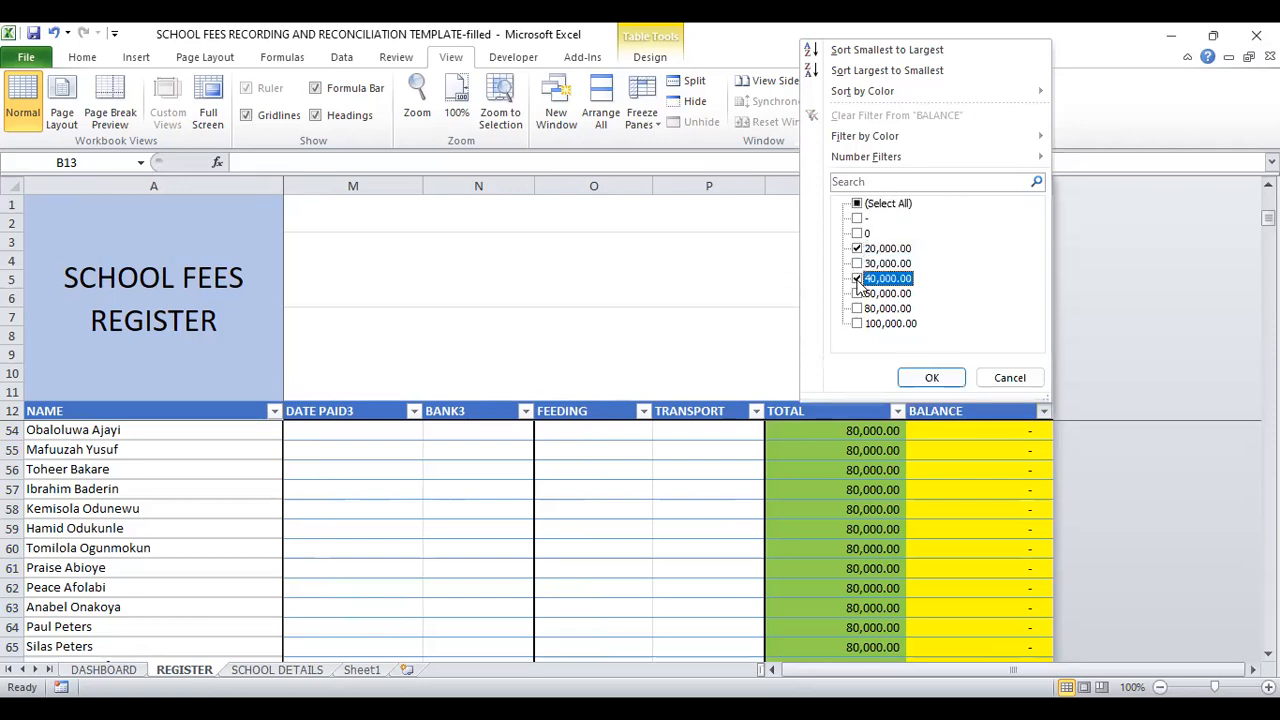
left_click(857, 264)
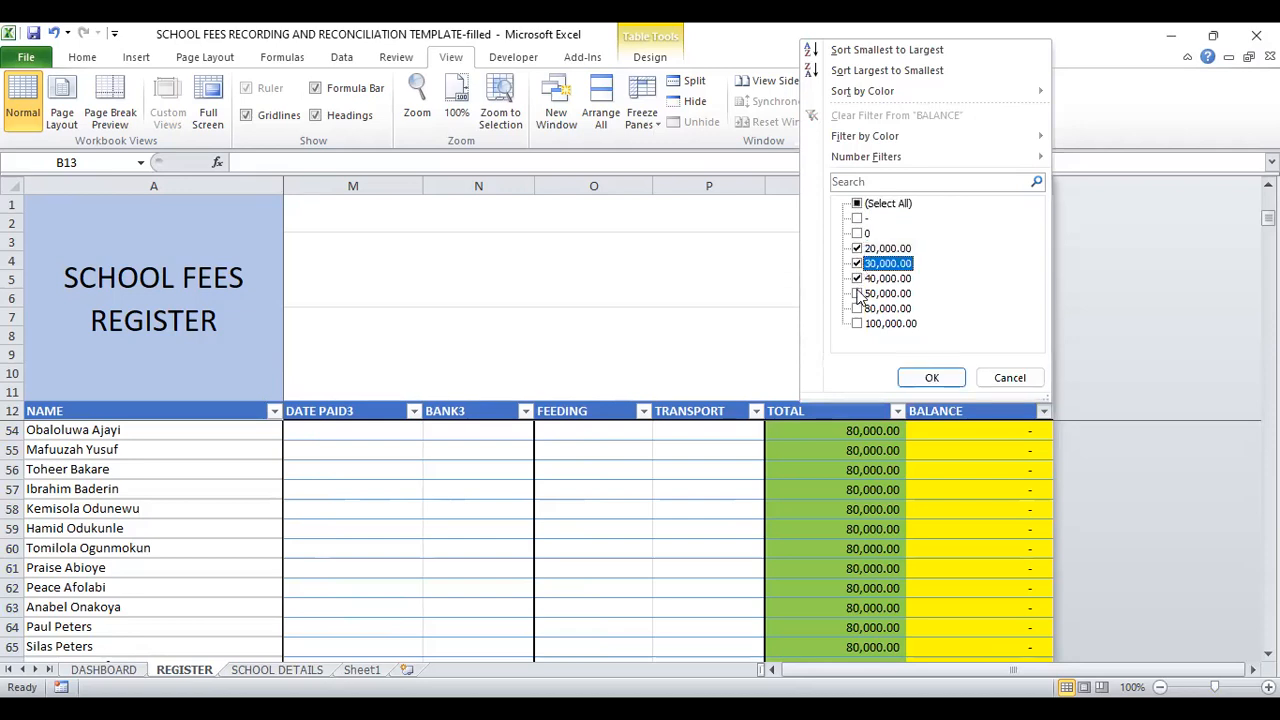
left_click(857, 293)
left_click(857, 308)
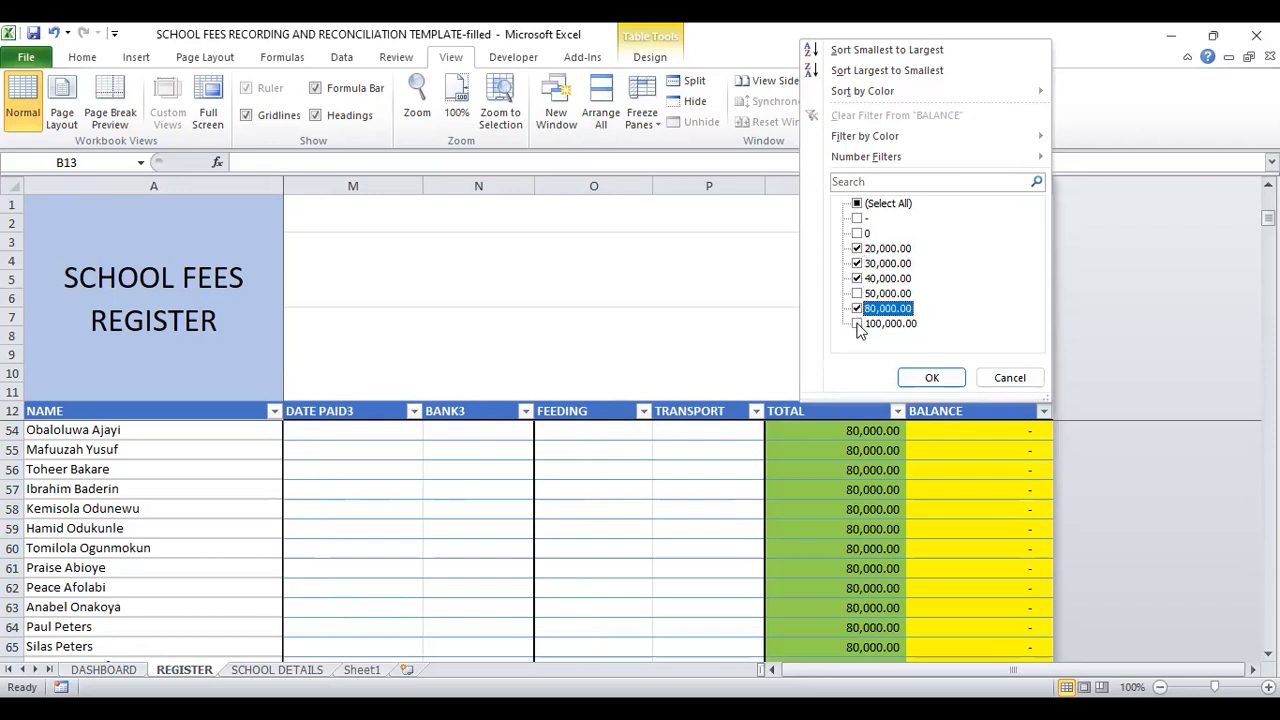
left_click(857, 323)
left_click(857, 293)
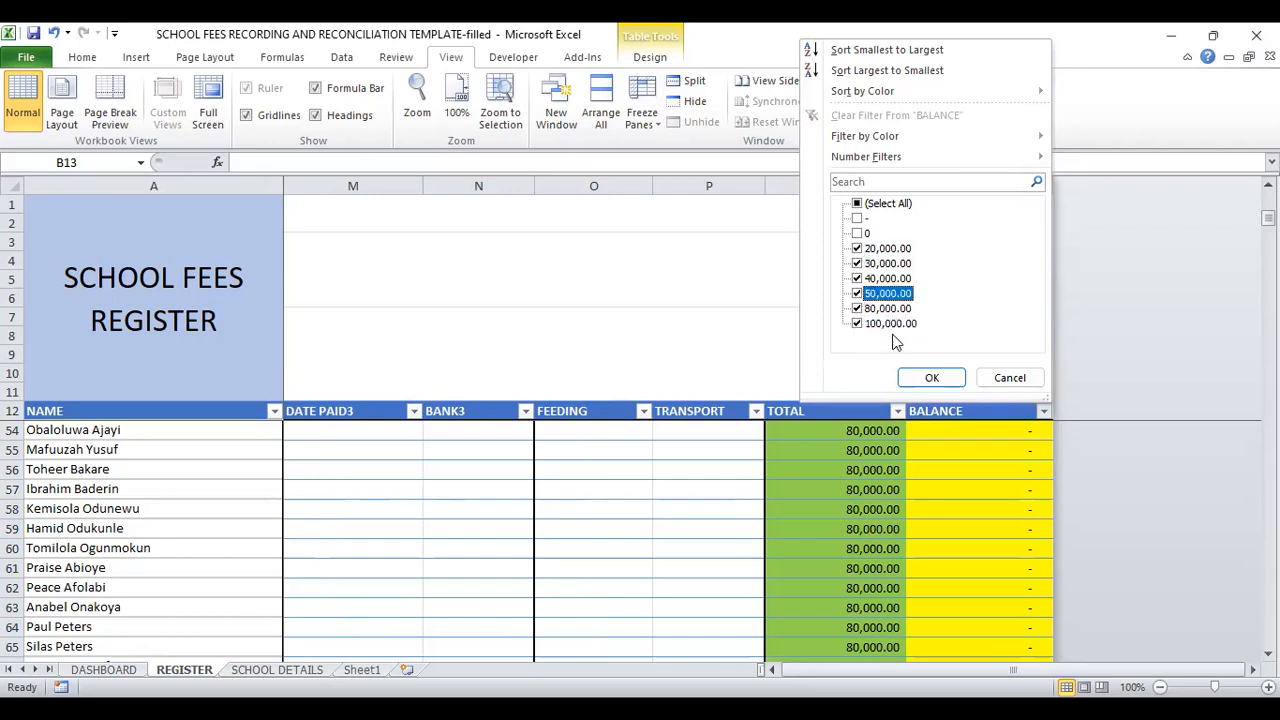
left_click(922, 377)
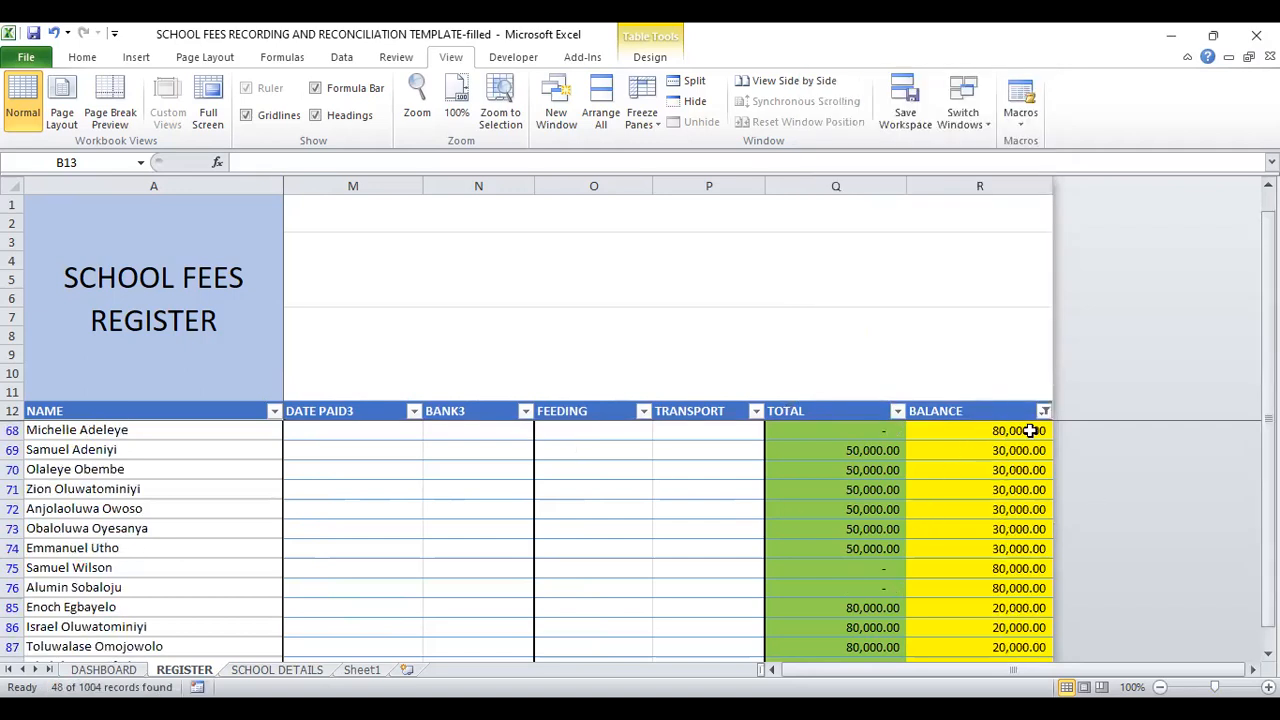
Step: Remove the BALANCE column filter by selecting all of its values
left_click(1045, 411)
left_click(858, 205)
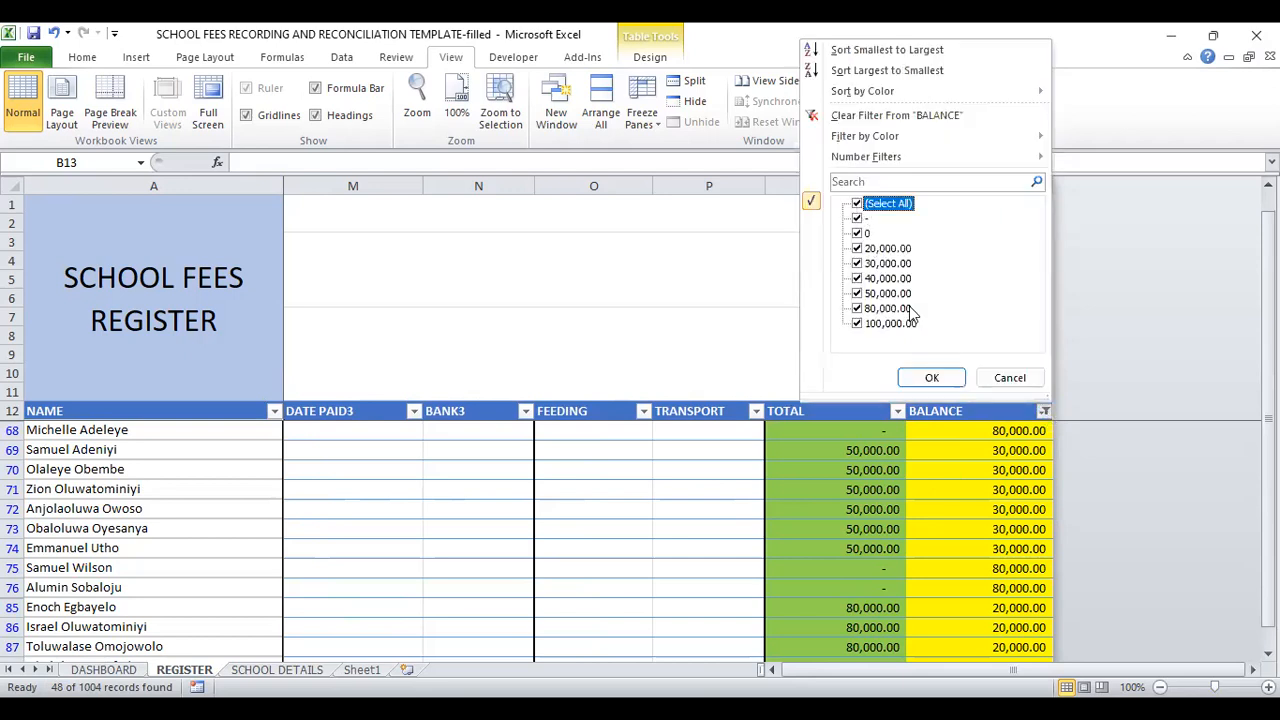
left_click(931, 378)
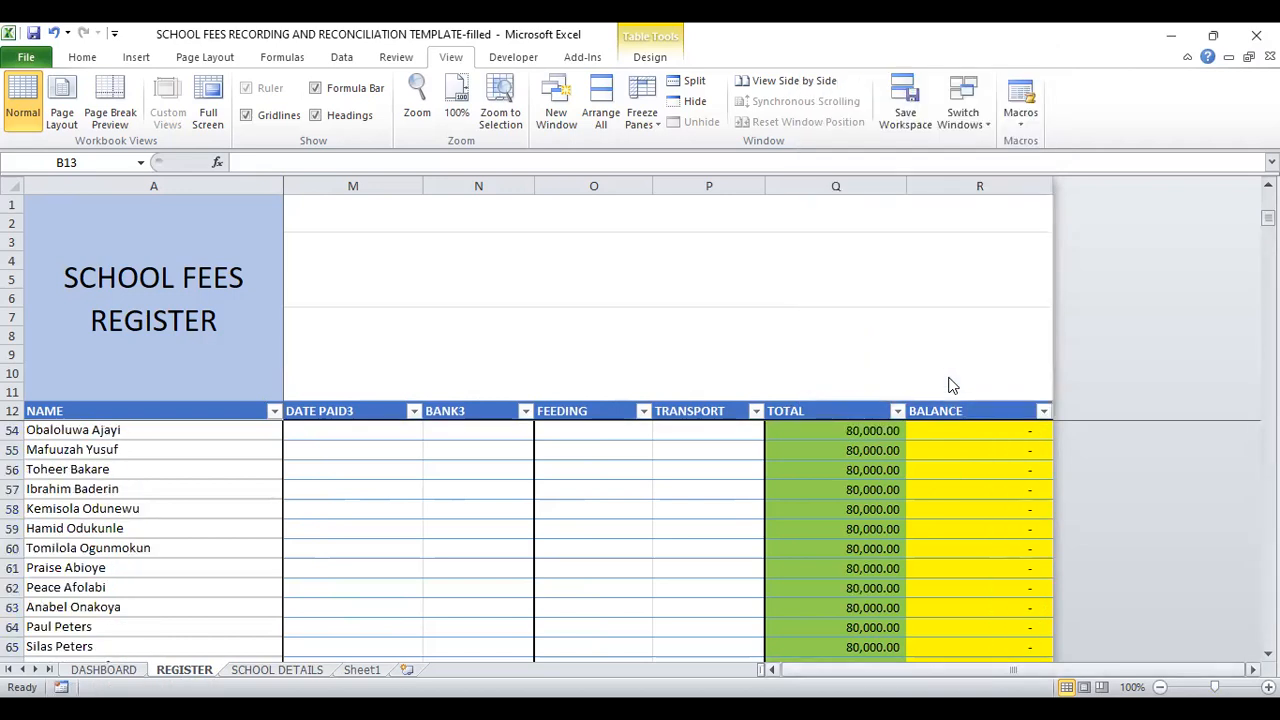
Step: Filter the first DATE PAID column to show only payments made in June 2022
scroll(950, 385, "left", 3)
scroll(950, 385, "left", 6)
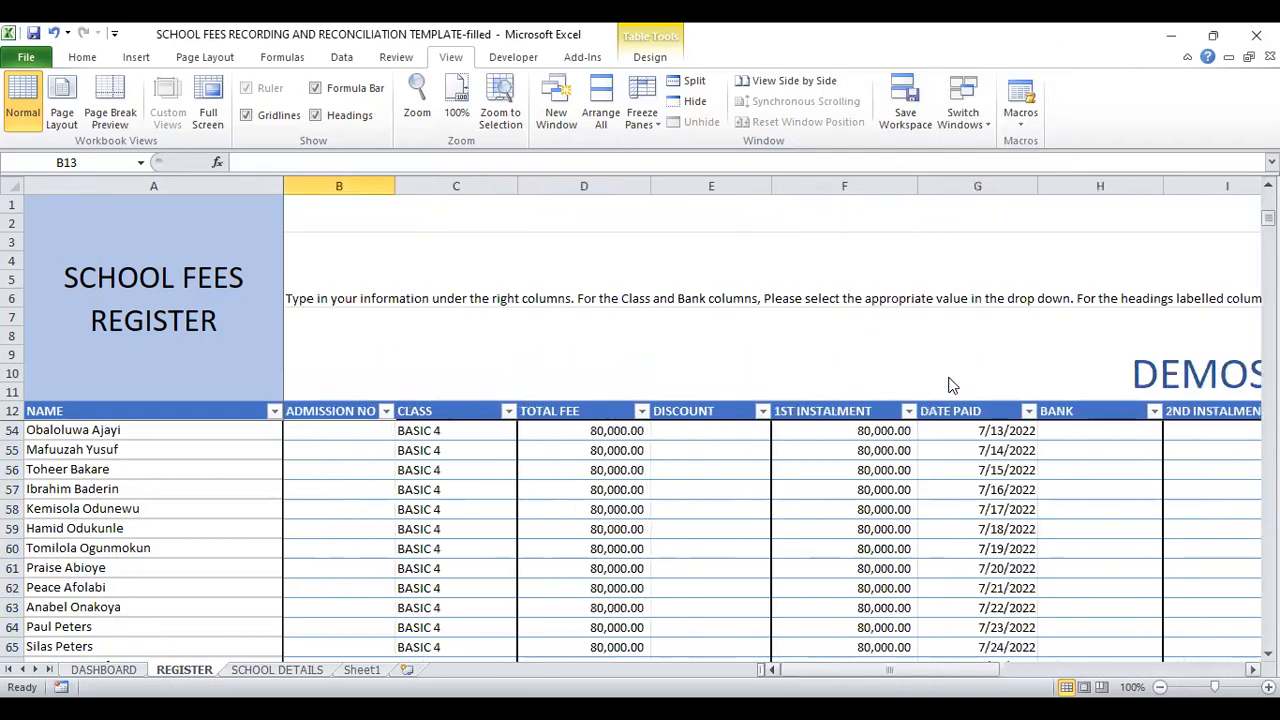
left_click(1028, 412)
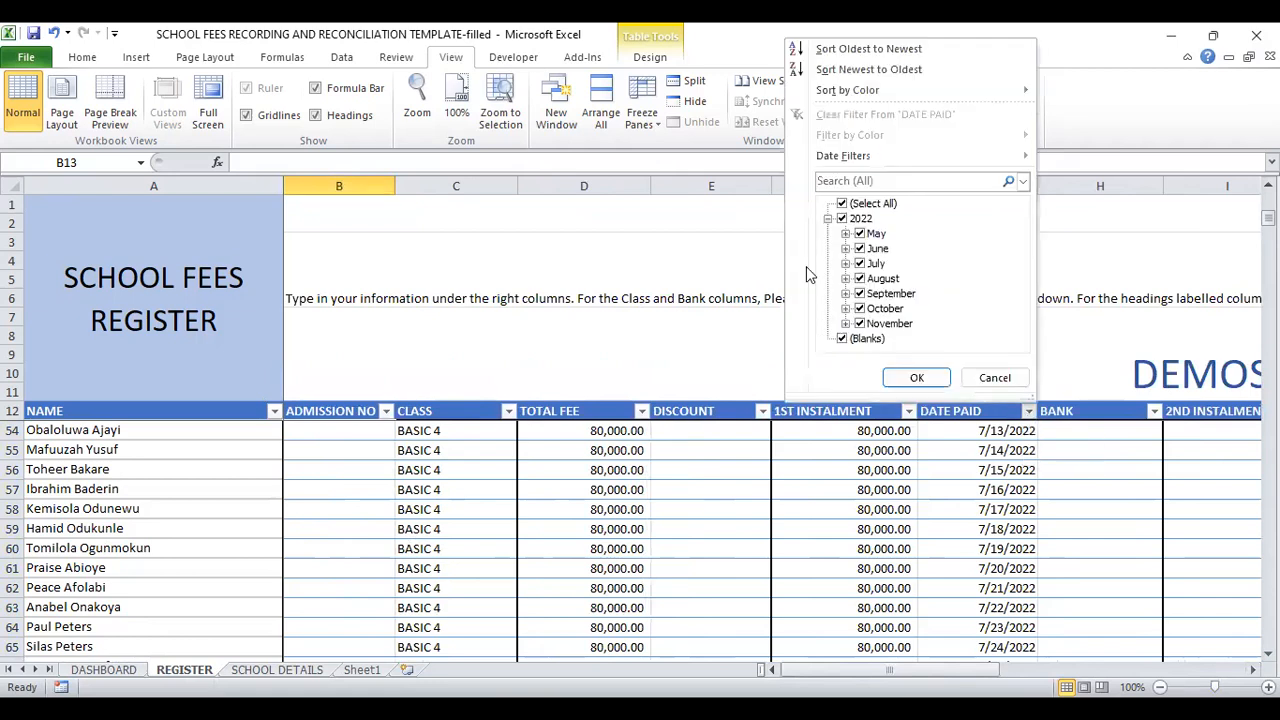
left_click(841, 204)
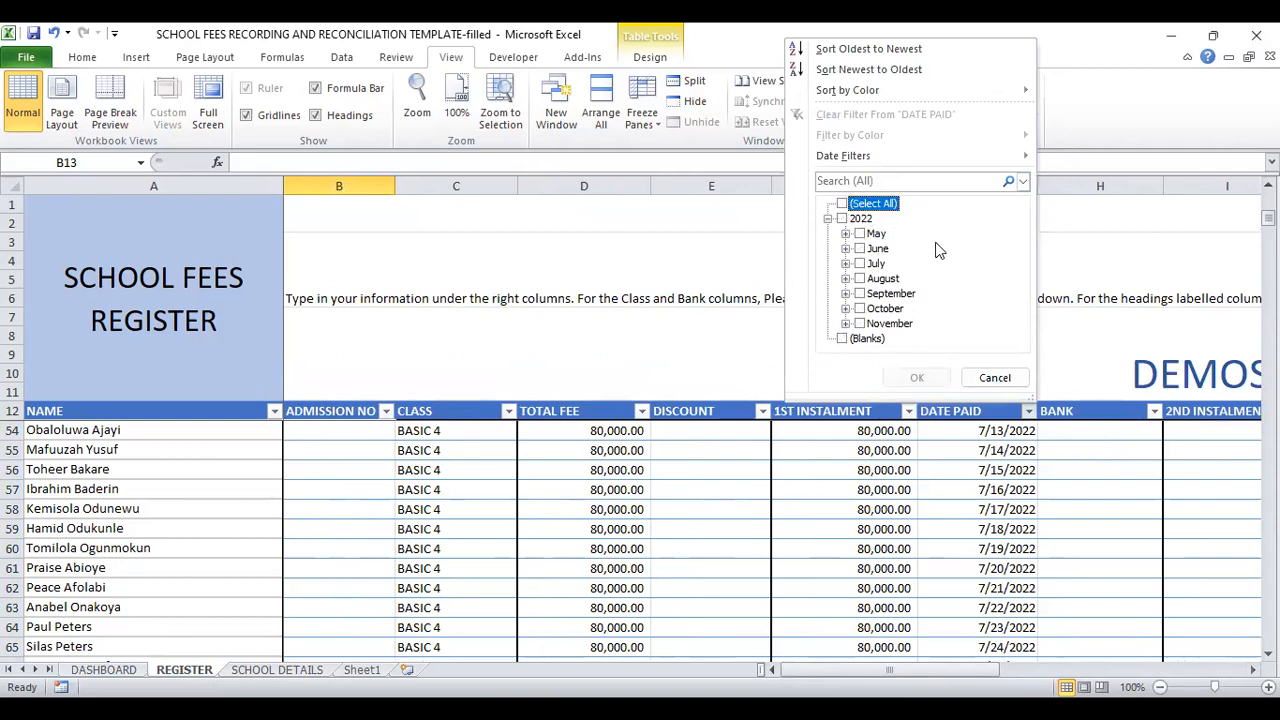
left_click(860, 249)
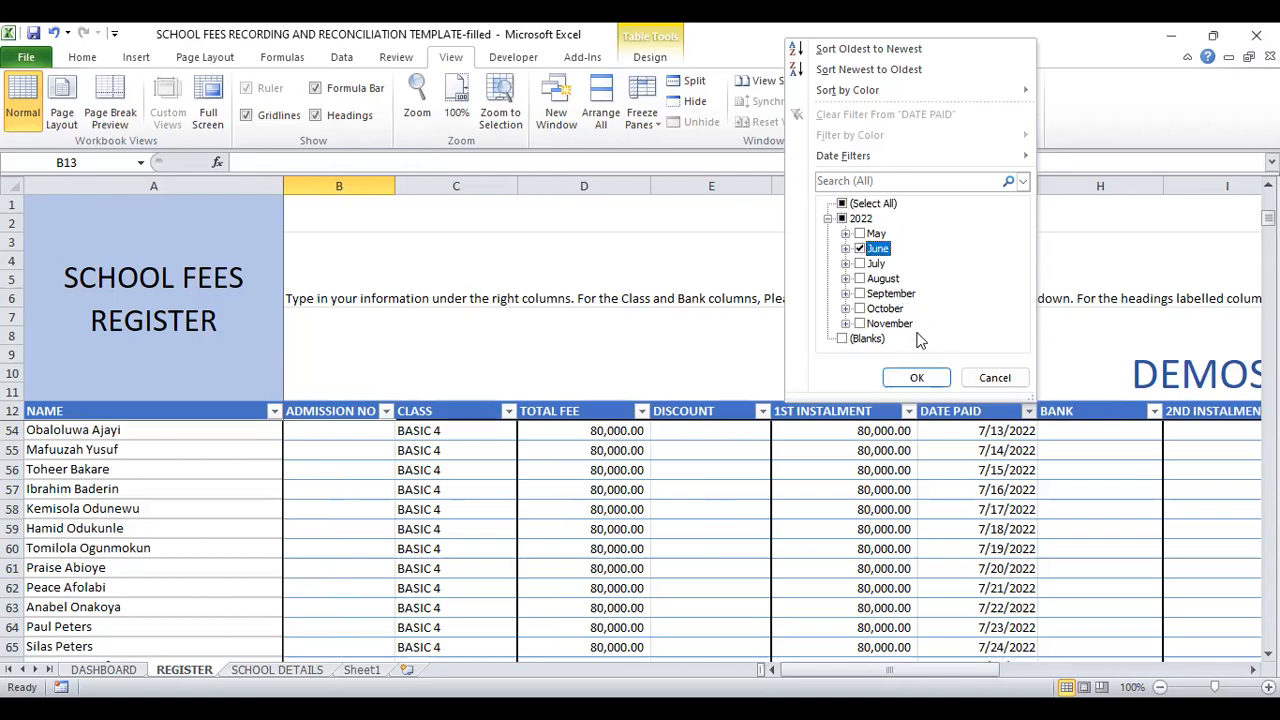
left_click(917, 378)
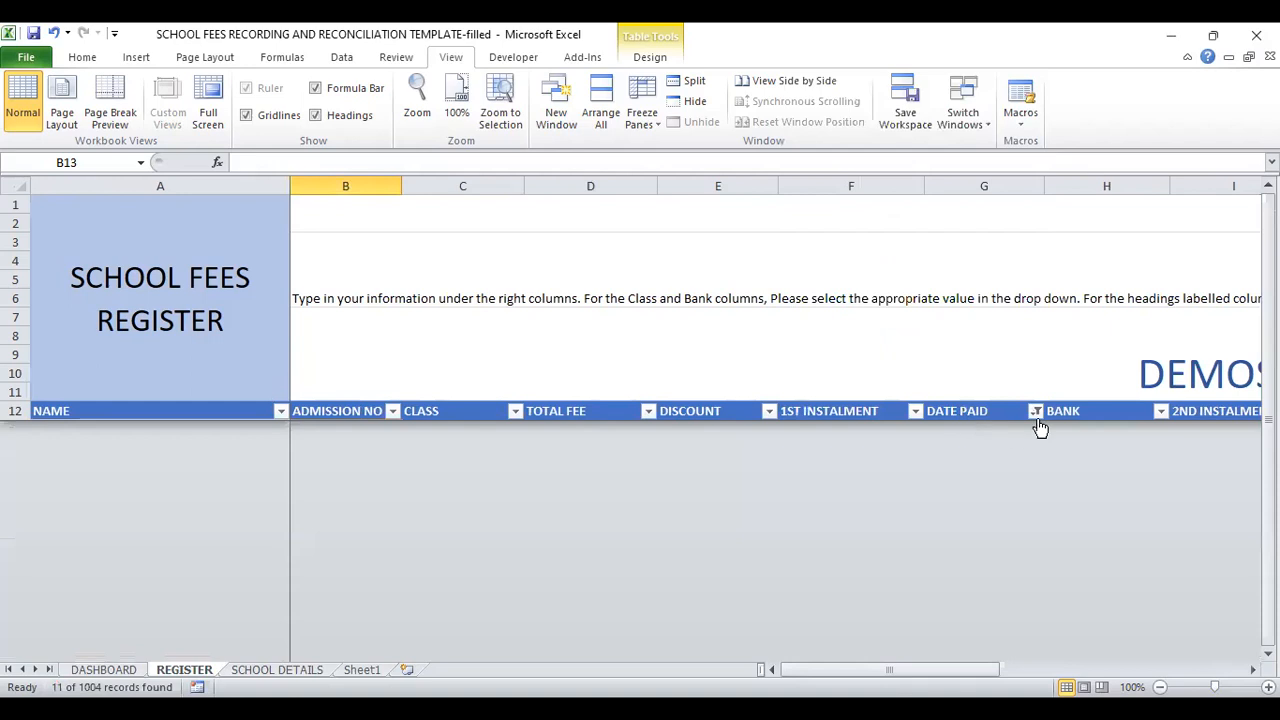
Step: Switch the DATE PAID filter from June to May 2022 only
left_click(1036, 411)
left_click(866, 248)
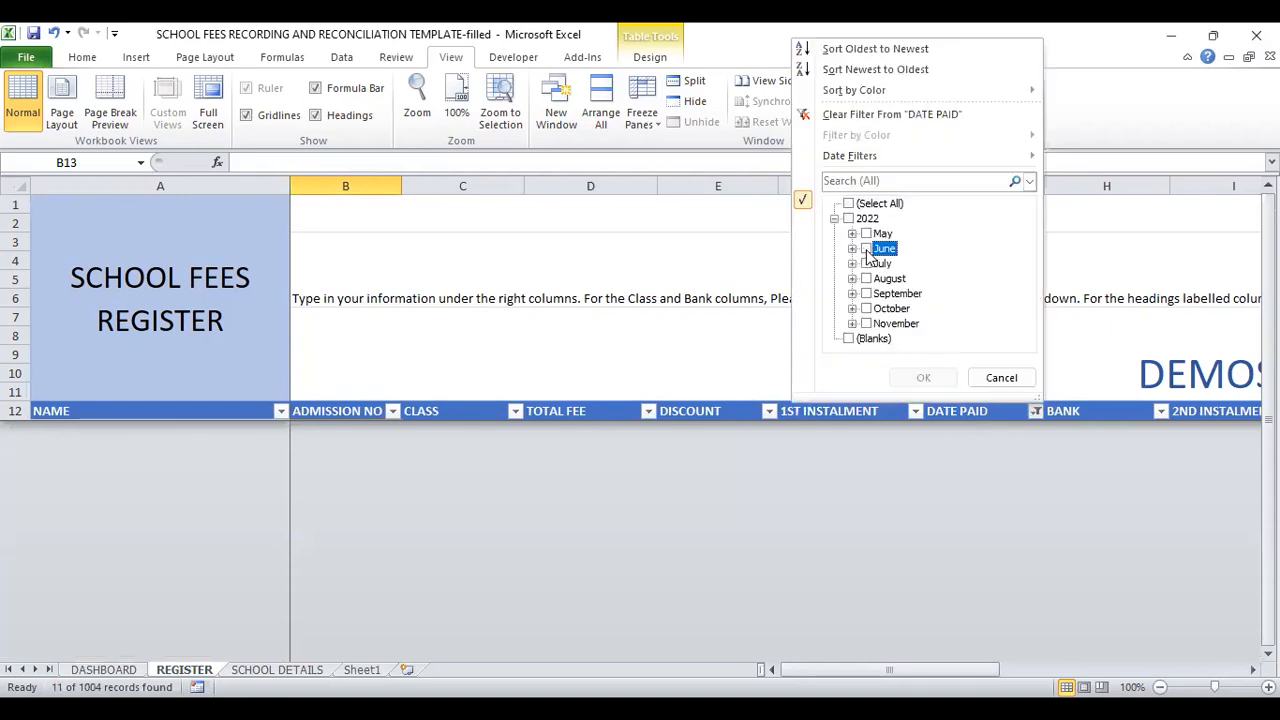
left_click(866, 233)
left_click(922, 380)
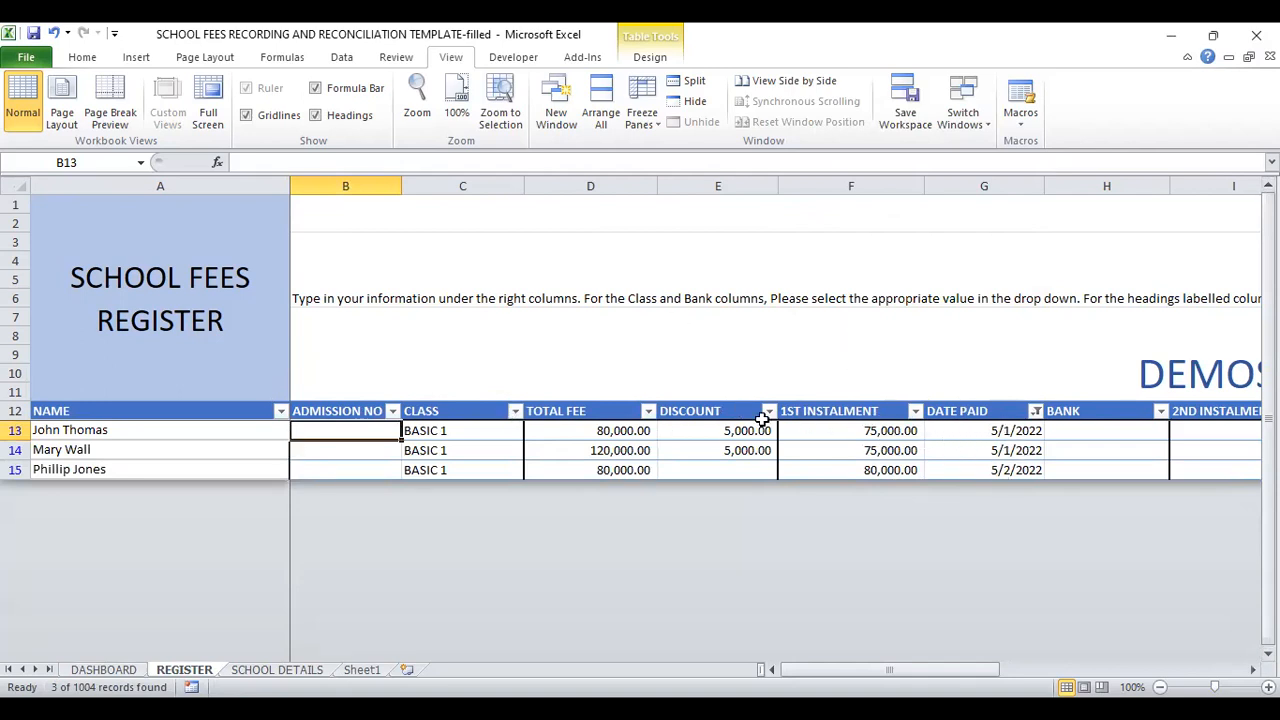
Step: Narrow the DATE PAID filter to payments made on day 01 of May 2022 only
left_click(1036, 411)
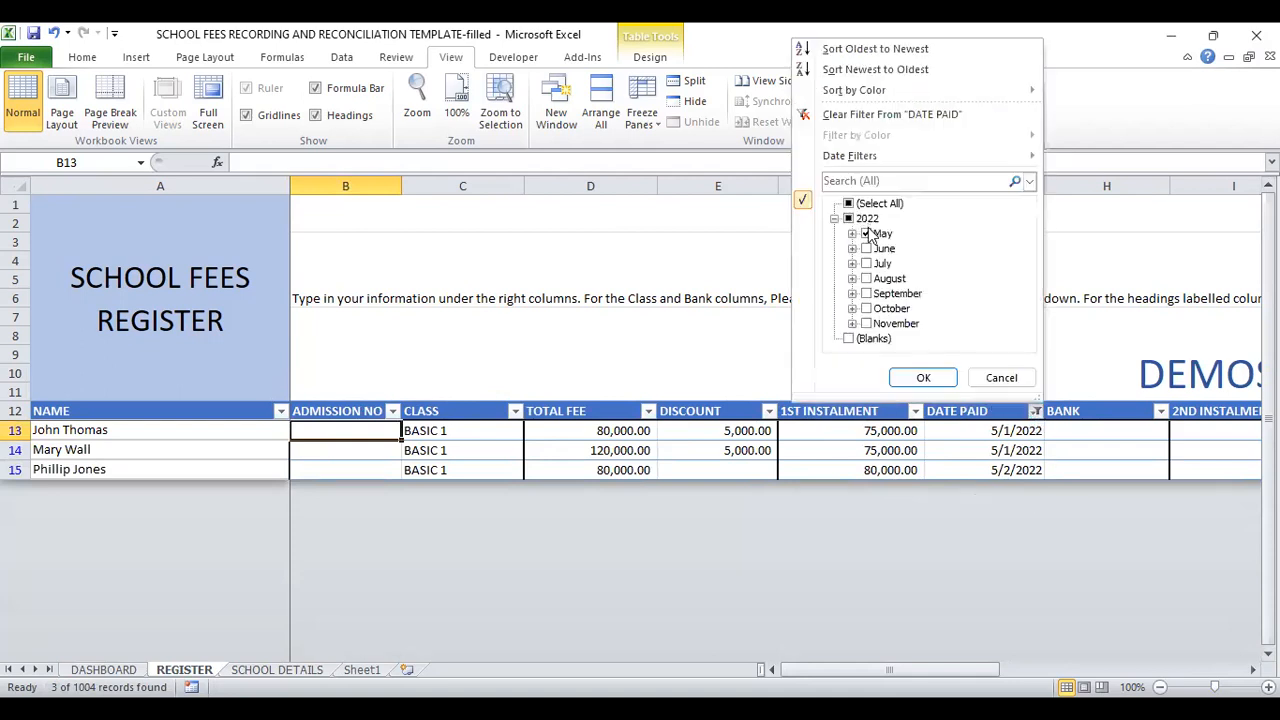
left_click(853, 234)
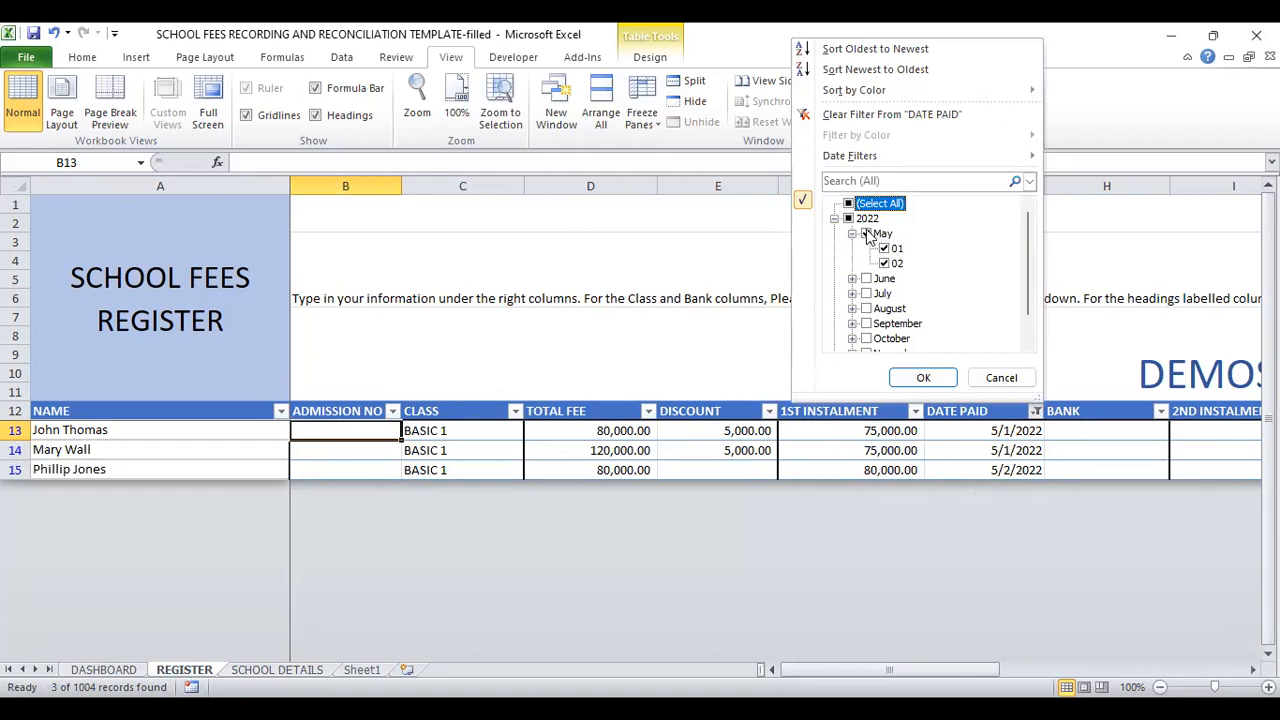
left_click(867, 234)
left_click(885, 261)
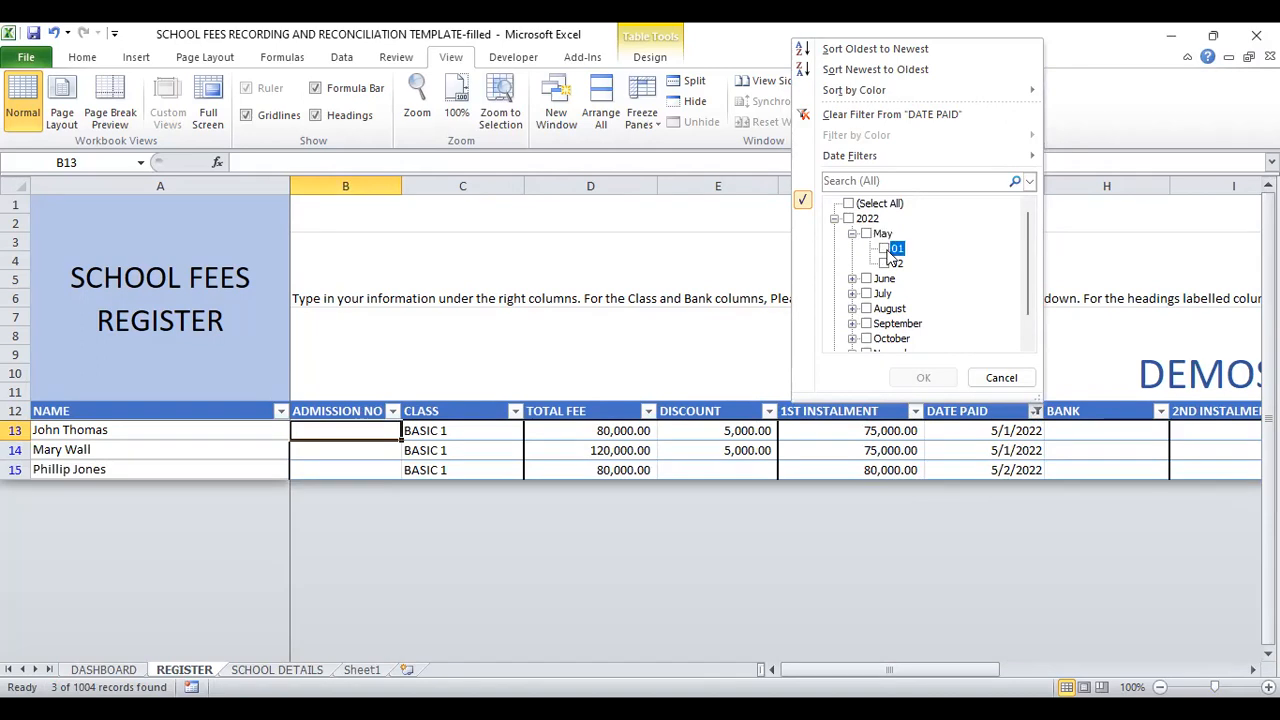
left_click(922, 378)
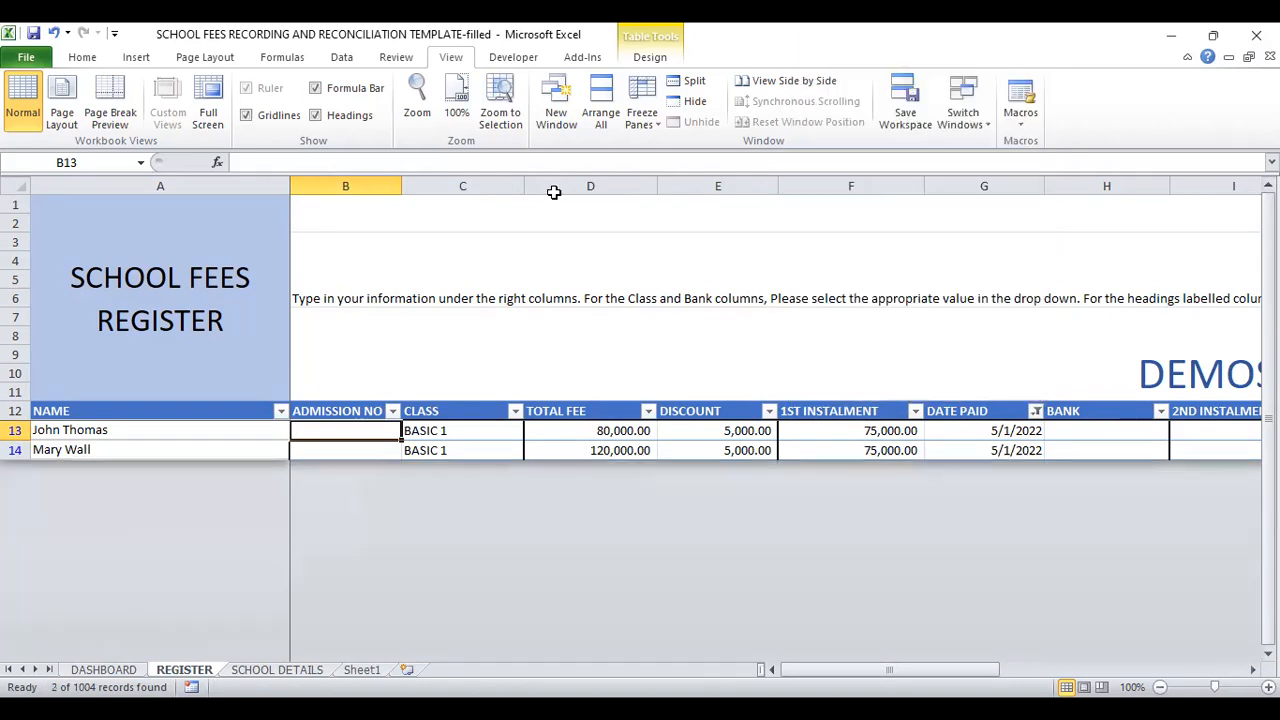
Step: Switch to the slide show with the Bank Reconciliation slide
left_click(547, 68)
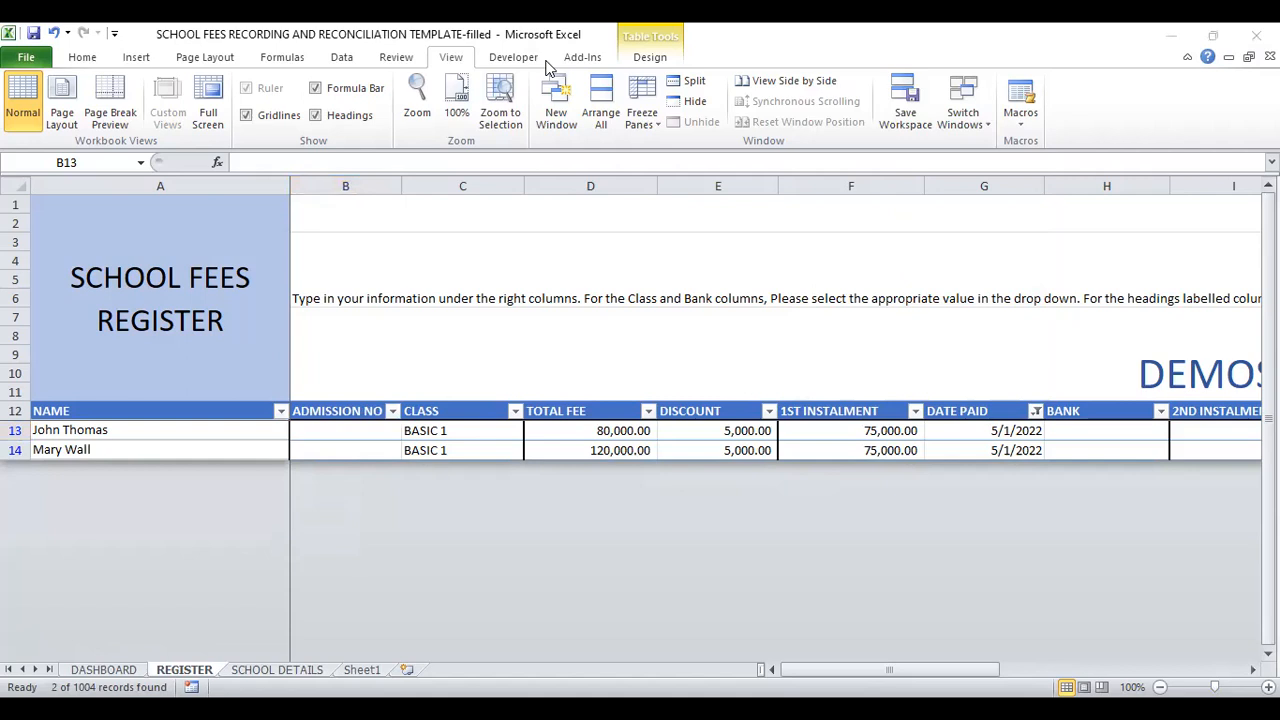
key("alt+Tab")
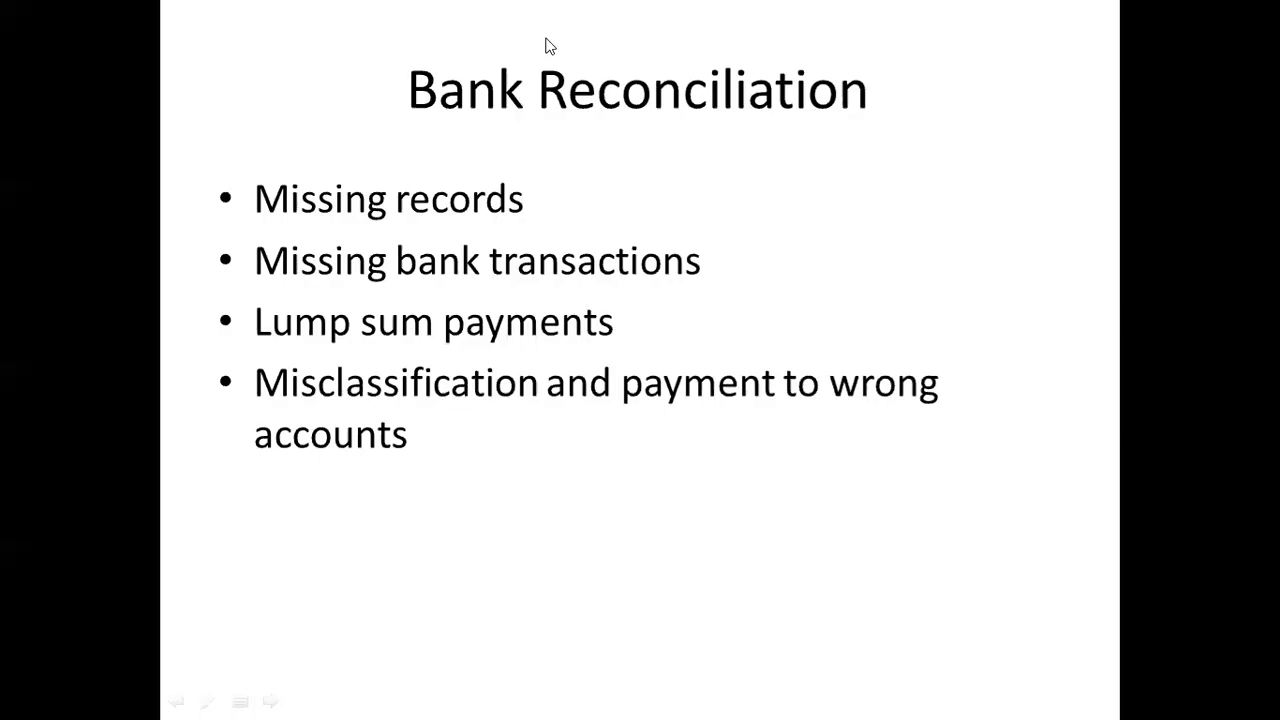
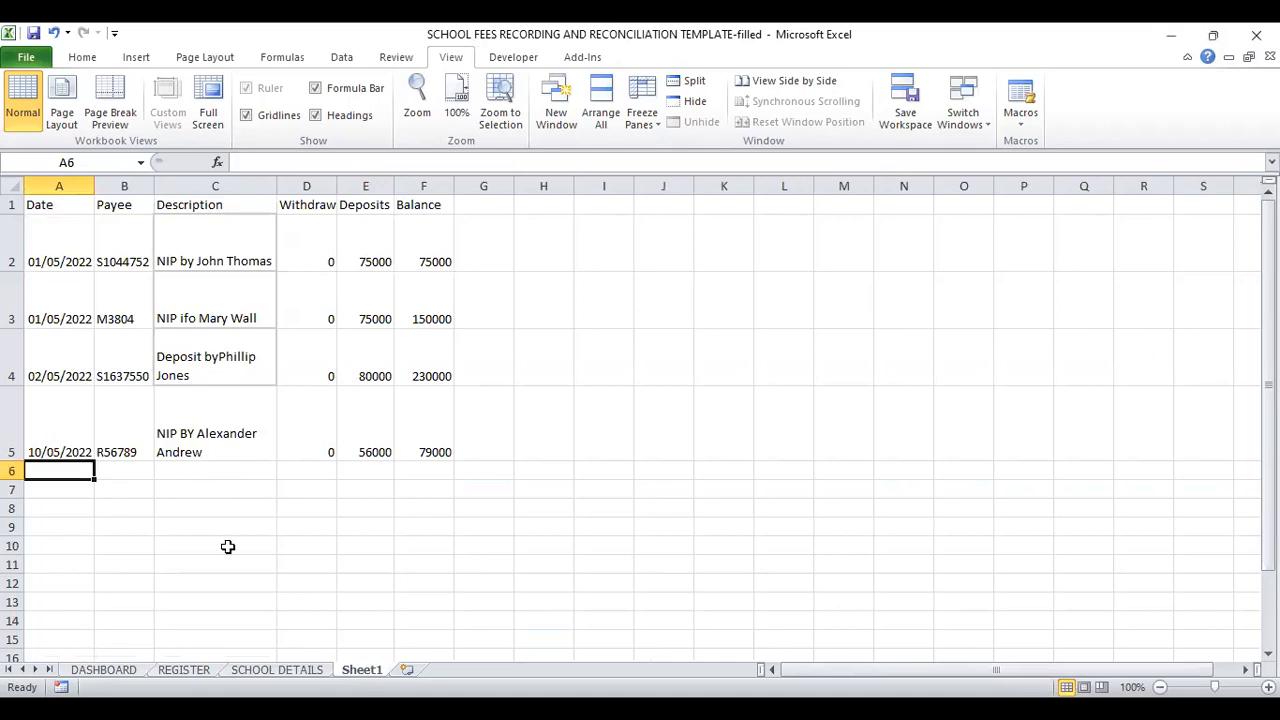
Step: Match the first bank deposit on Sheet1 to the register and fill REGISTER cell F13 and Sheet1 cell E2 with yellow
left_click(188, 670)
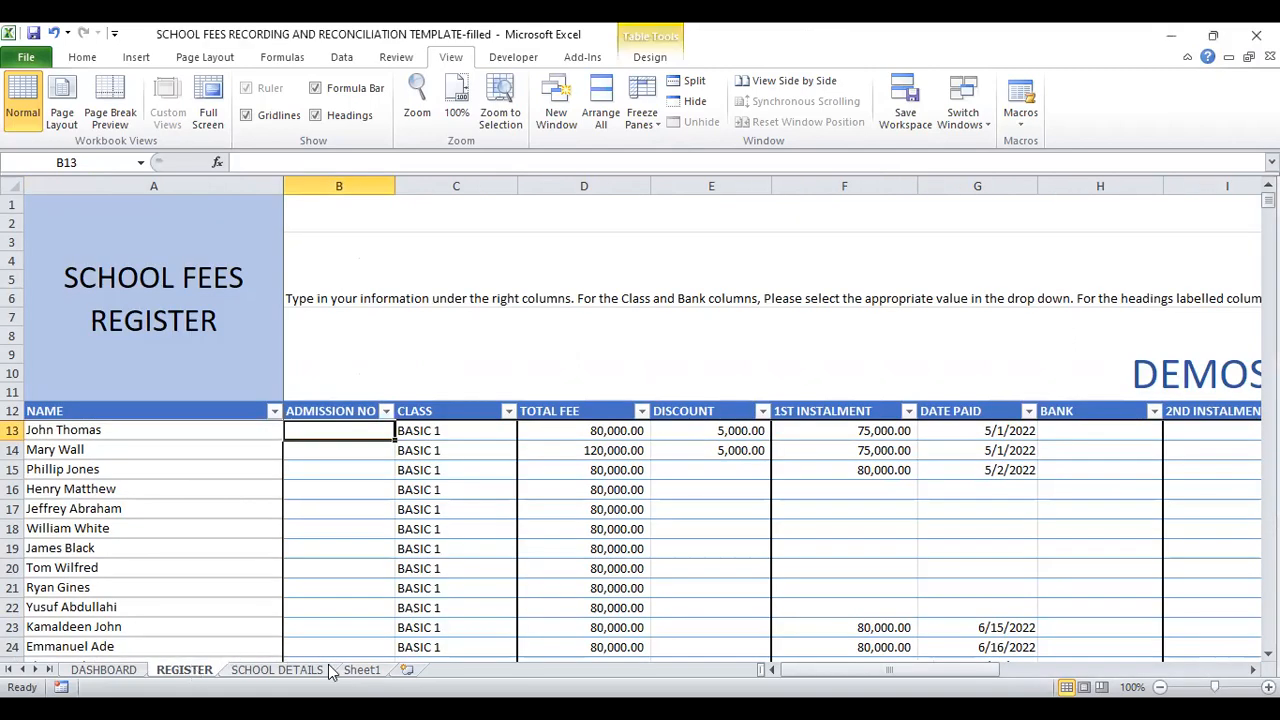
left_click(362, 672)
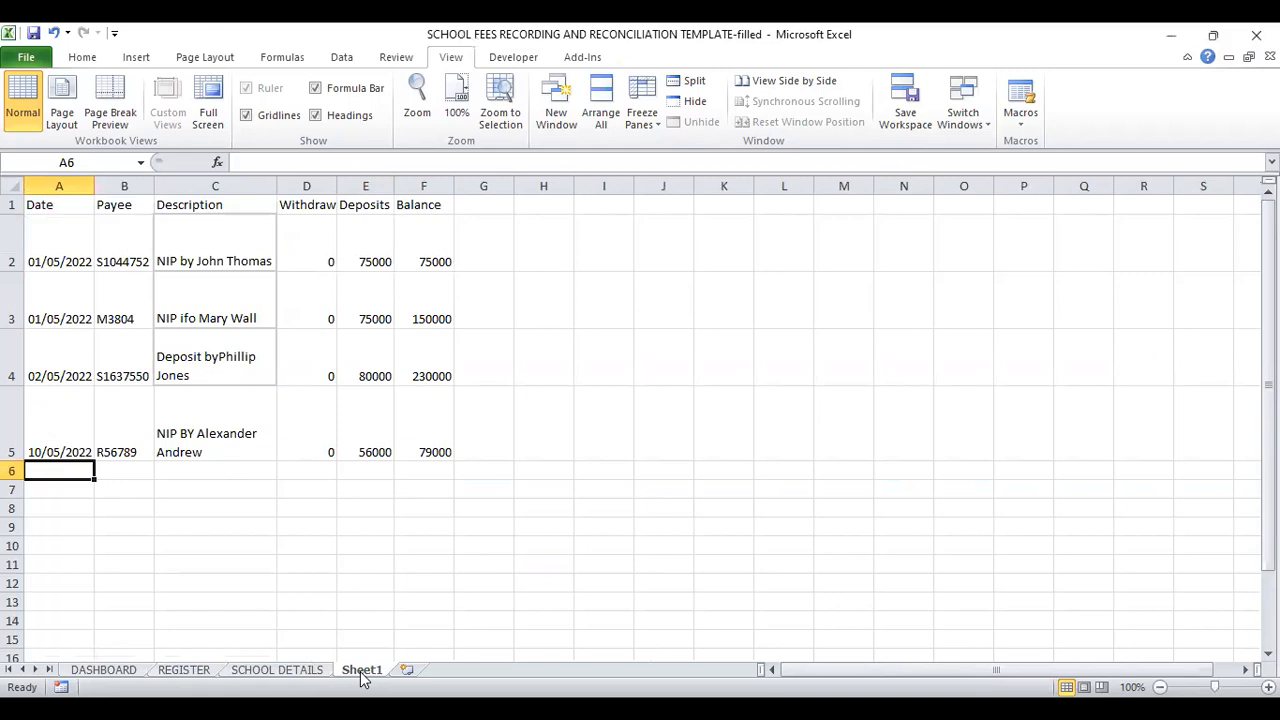
left_click(184, 670)
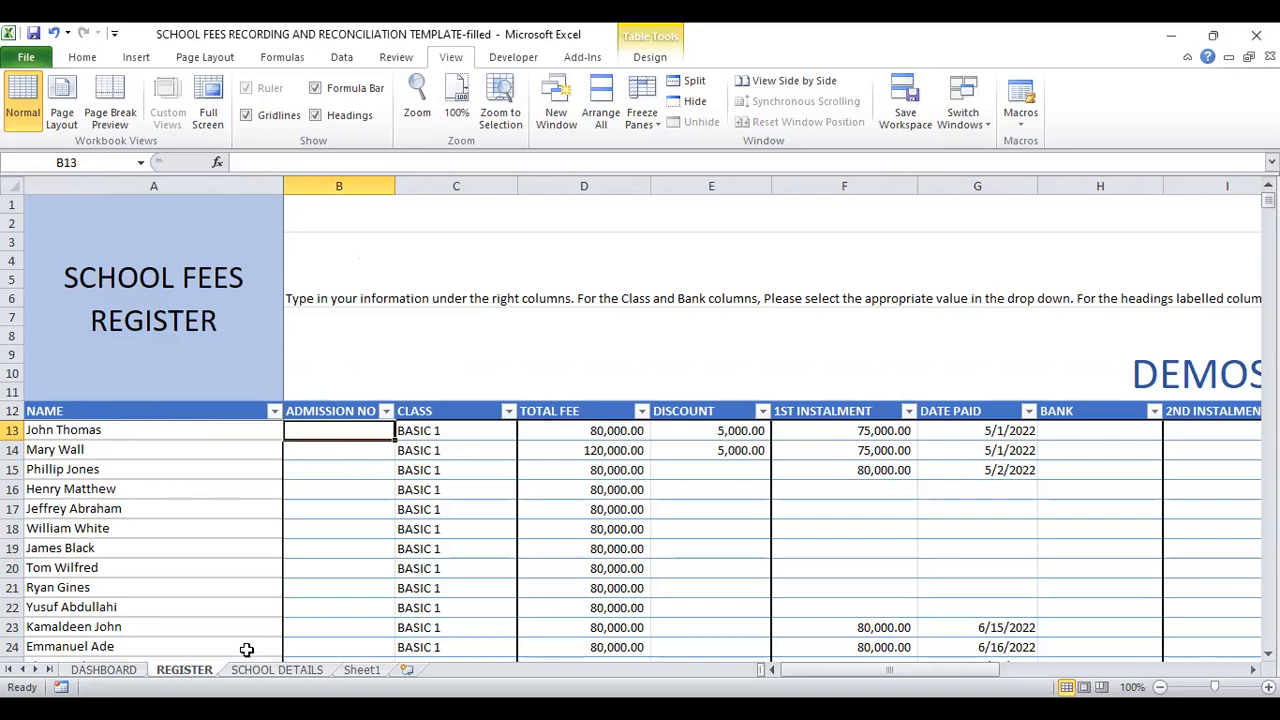
left_click(356, 670)
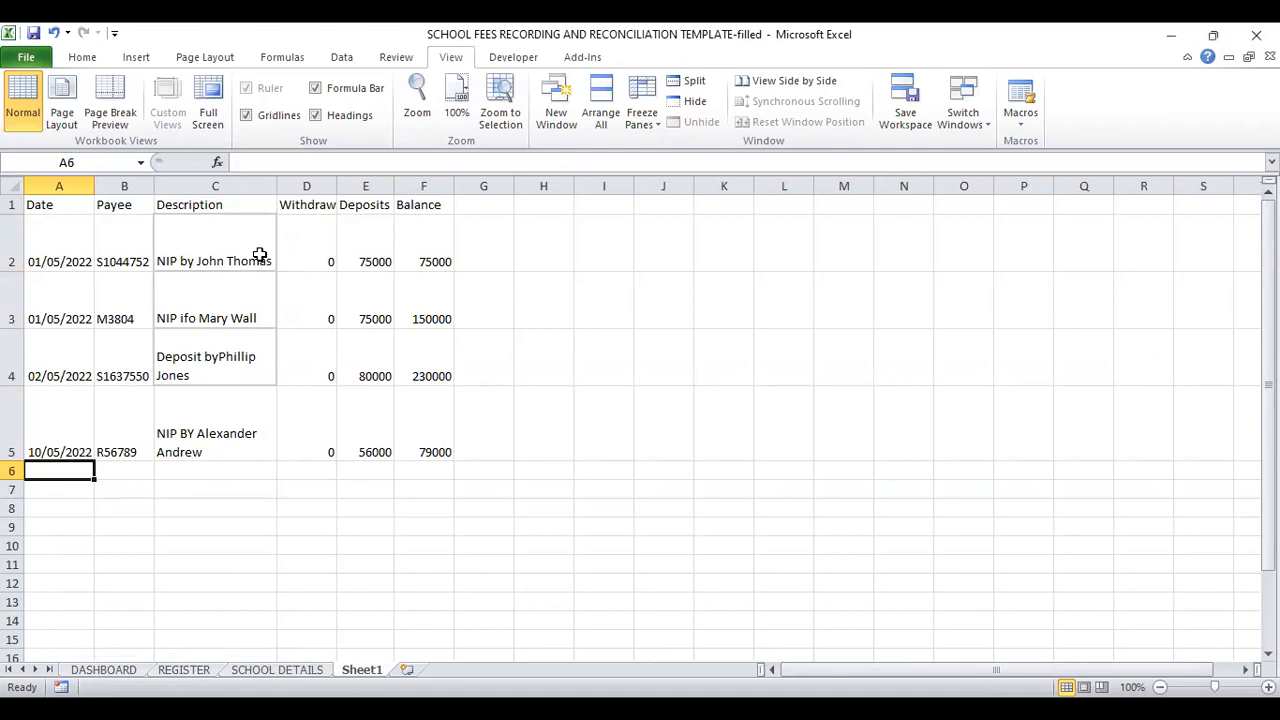
left_click(373, 251)
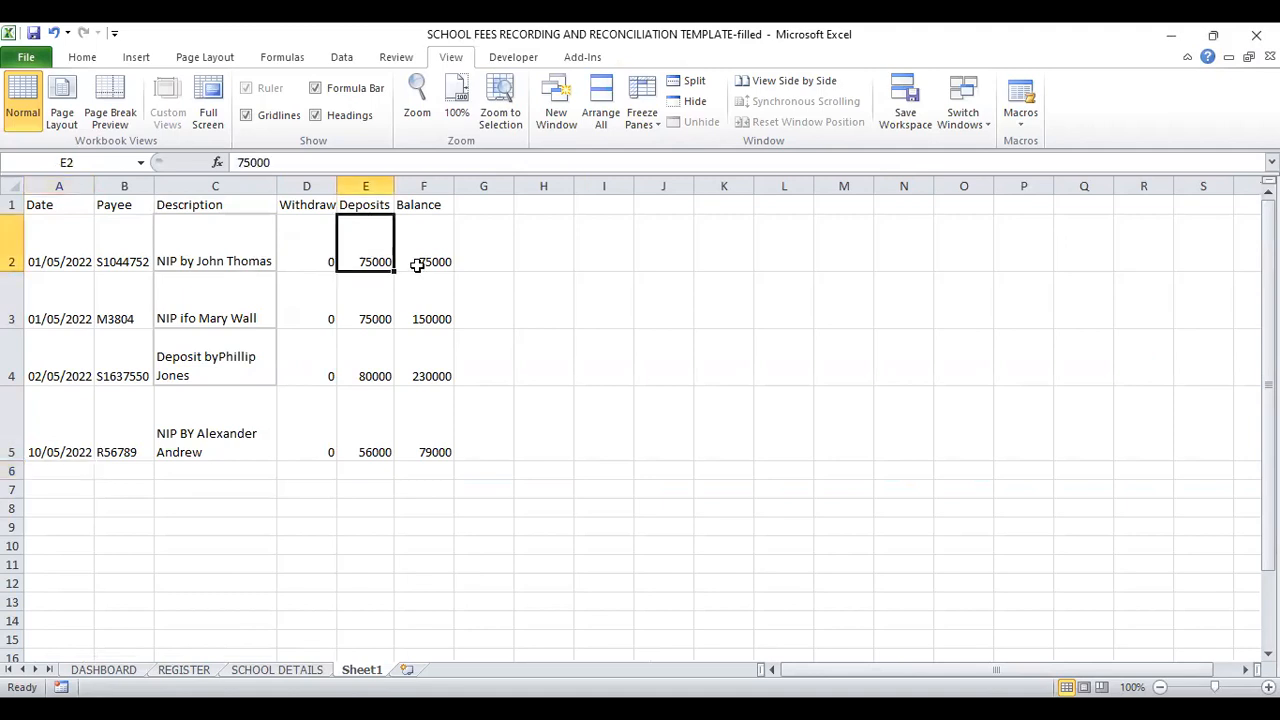
left_click(180, 670)
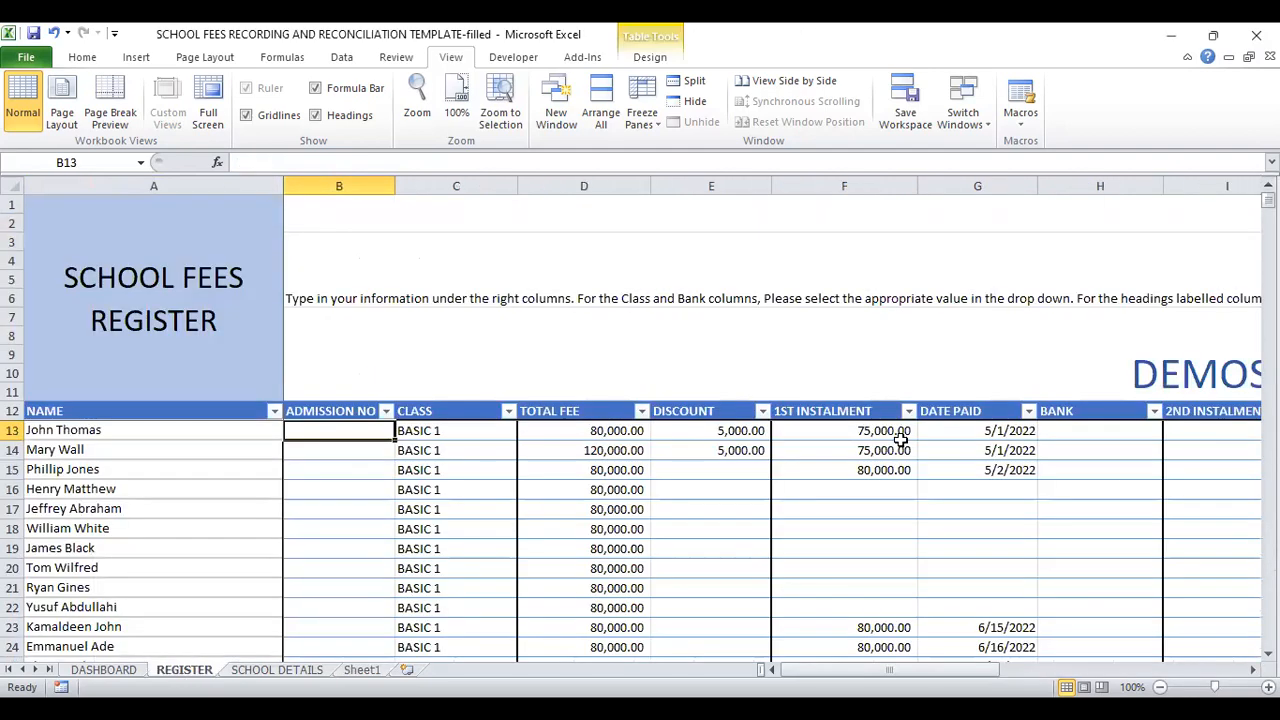
left_click(866, 432)
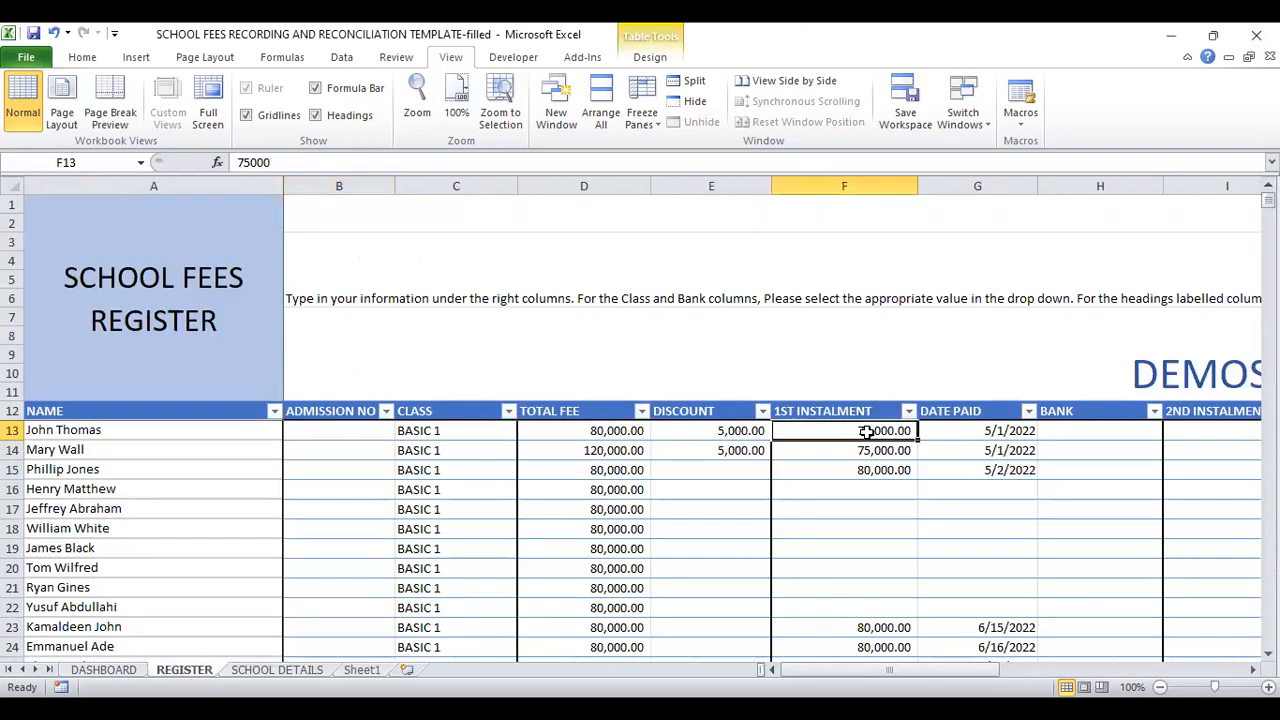
left_click(82, 58)
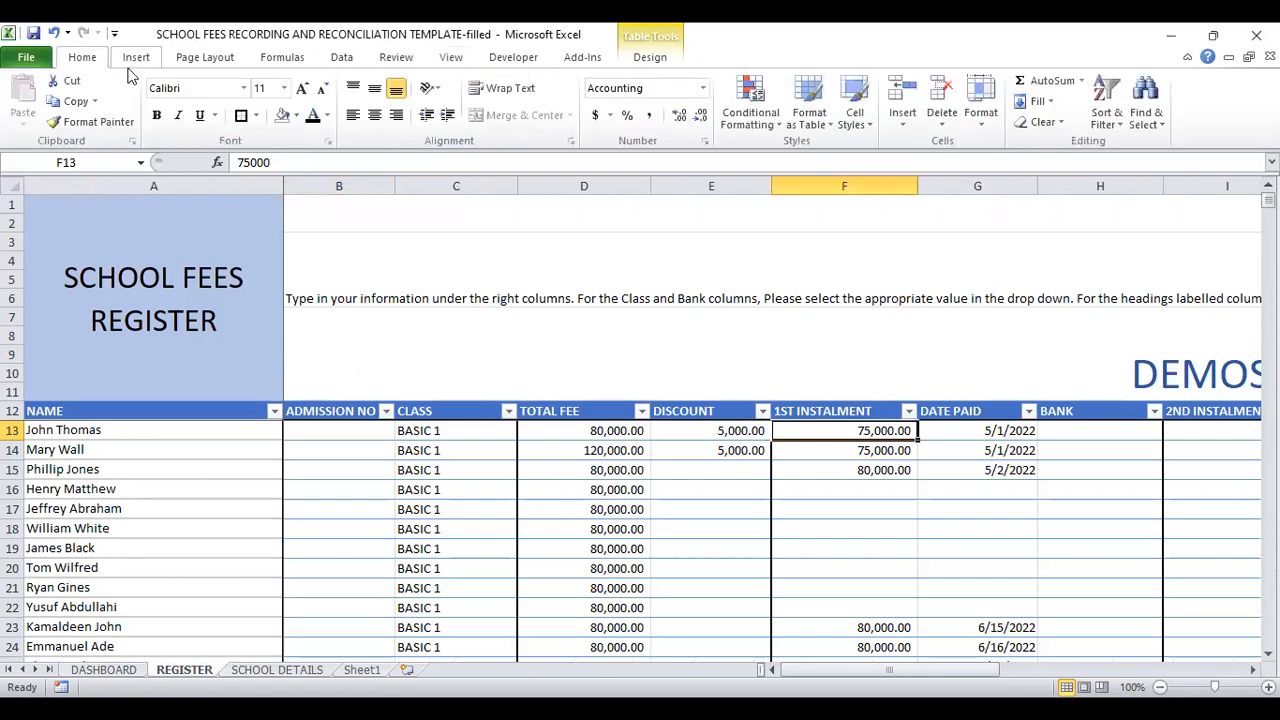
left_click(298, 116)
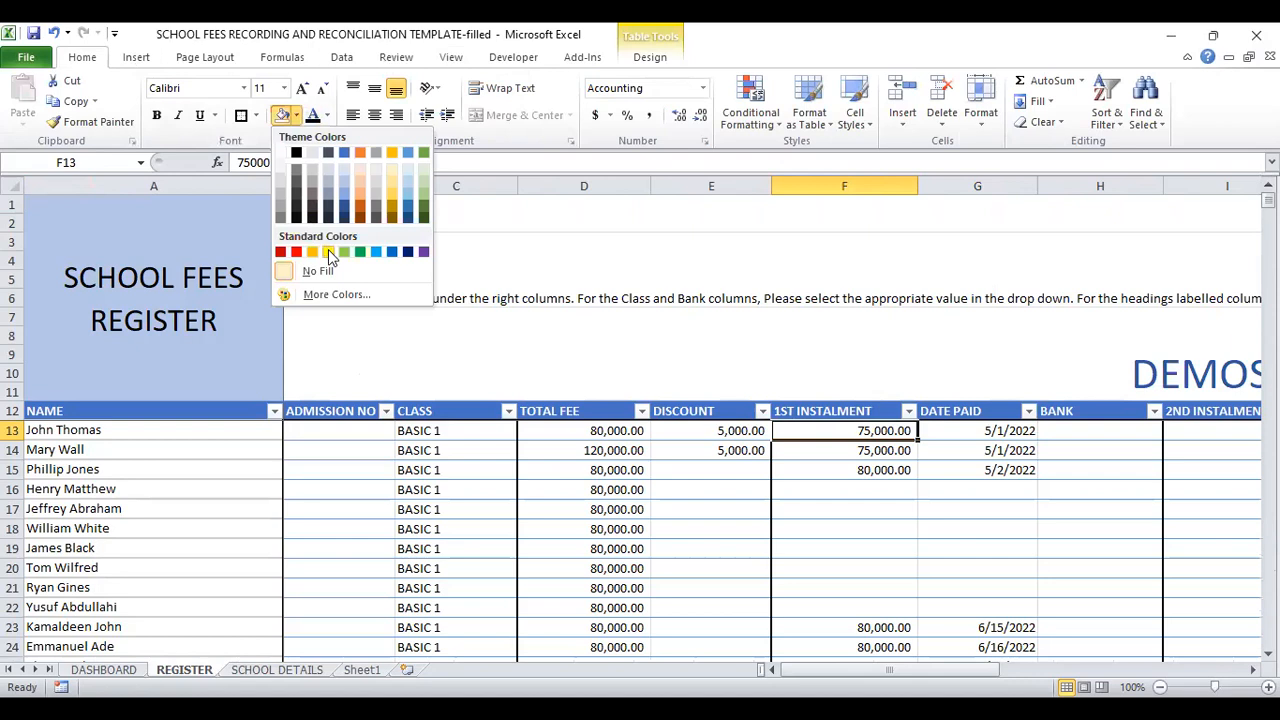
left_click(328, 251)
left_click(360, 670)
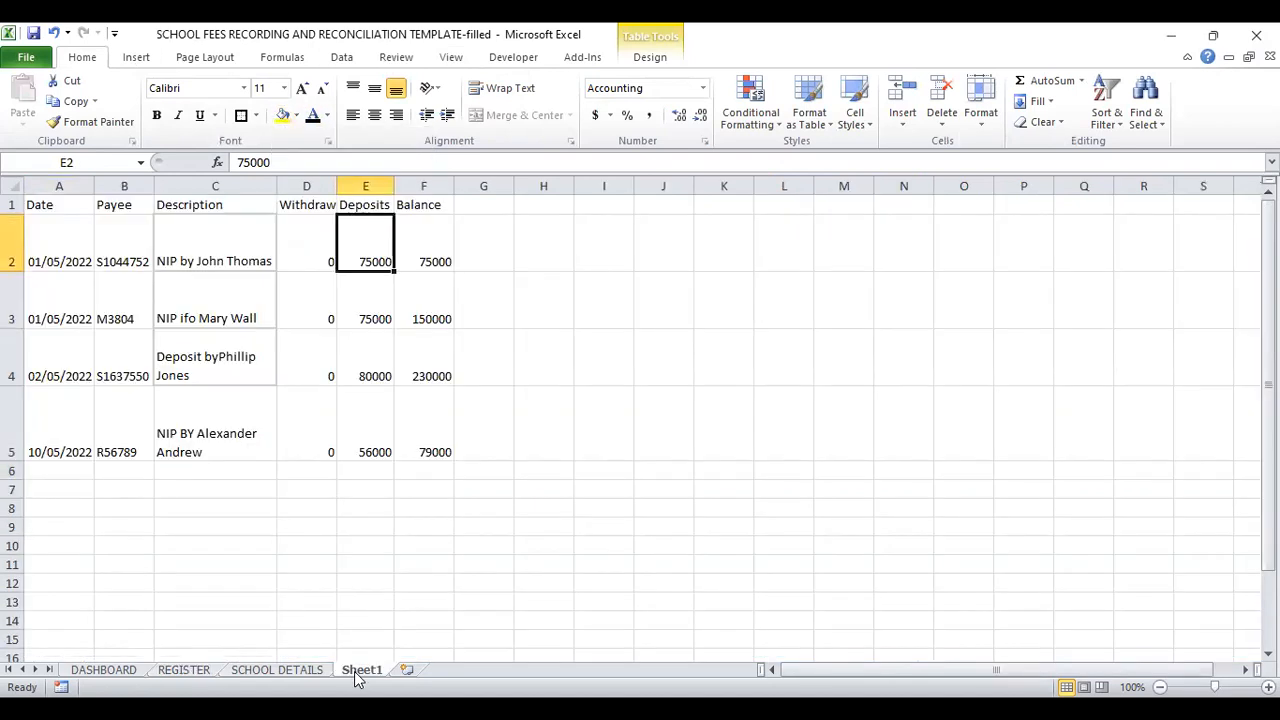
left_click(283, 116)
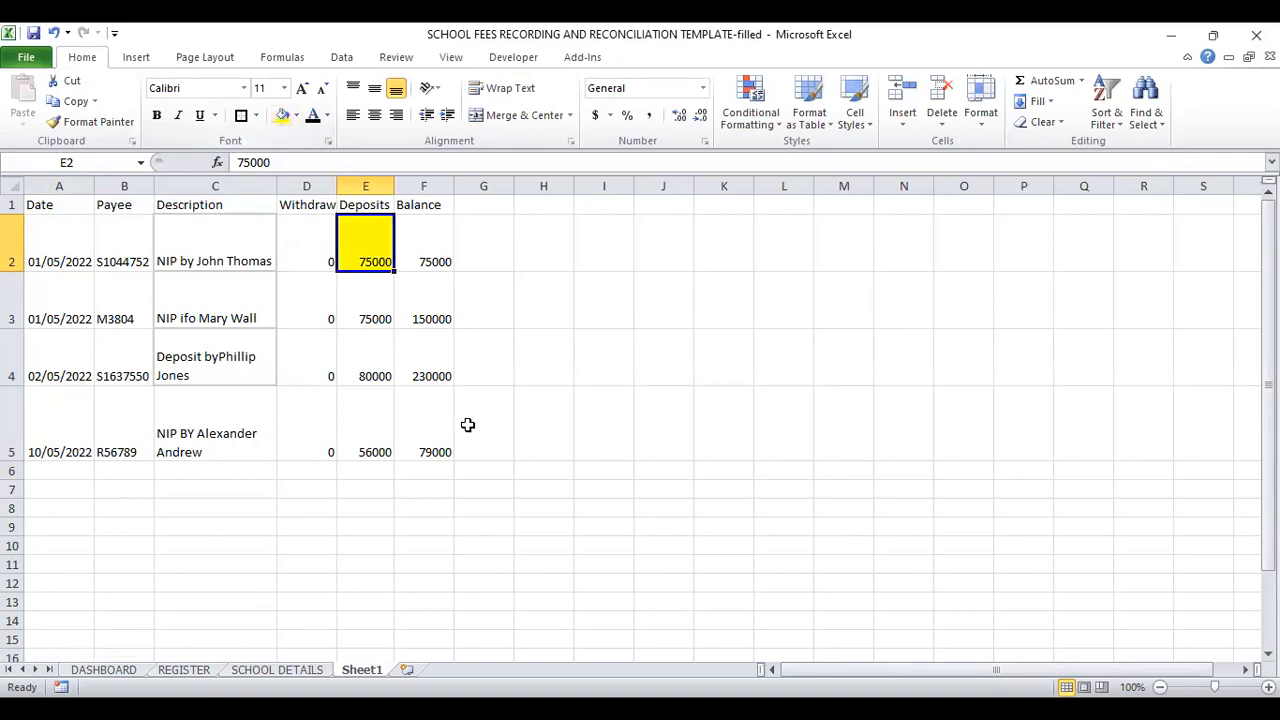
Step: Mark the second bank deposit as matched by filling Sheet1 cell E3 and REGISTER cell F14 with yellow
left_click(183, 670)
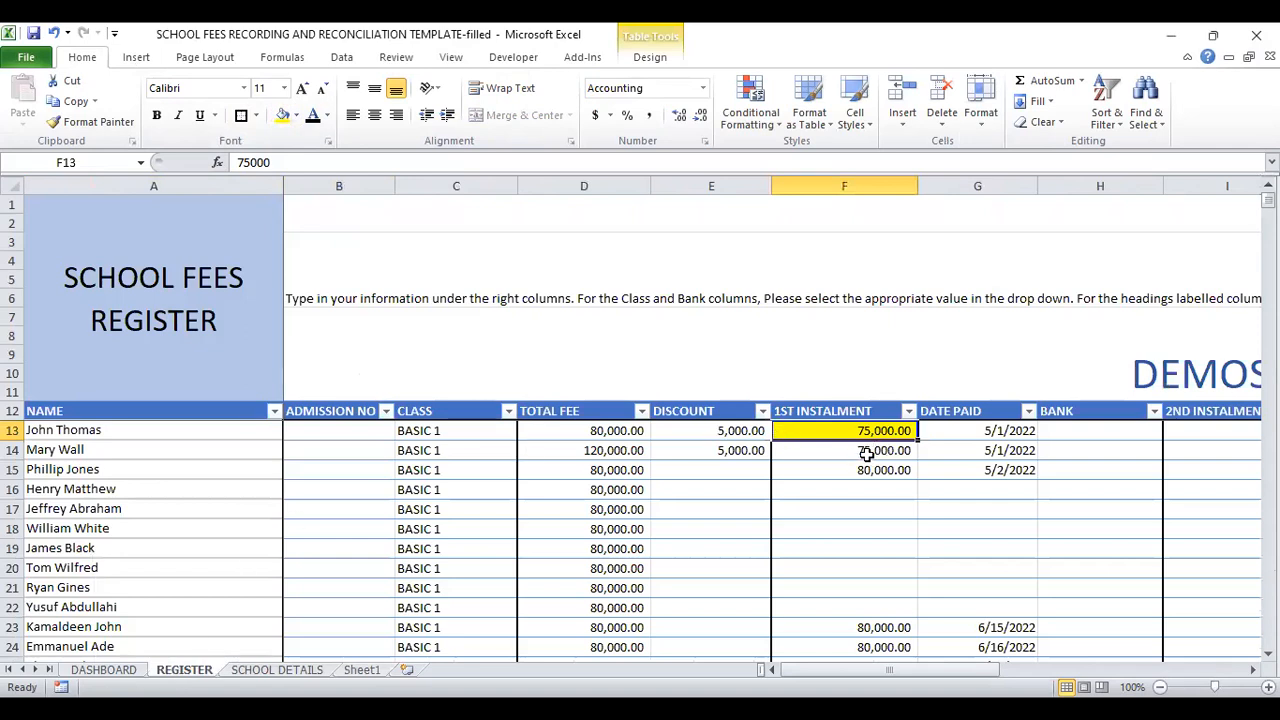
left_click(362, 670)
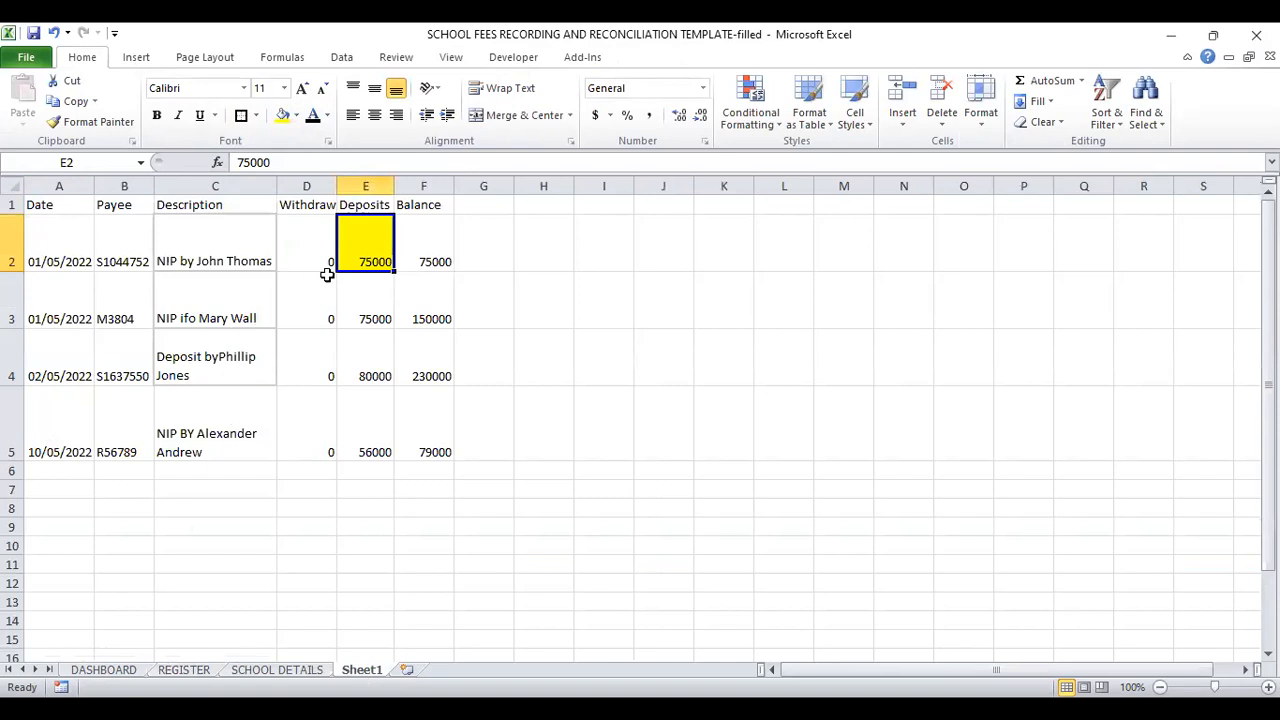
left_click(368, 311)
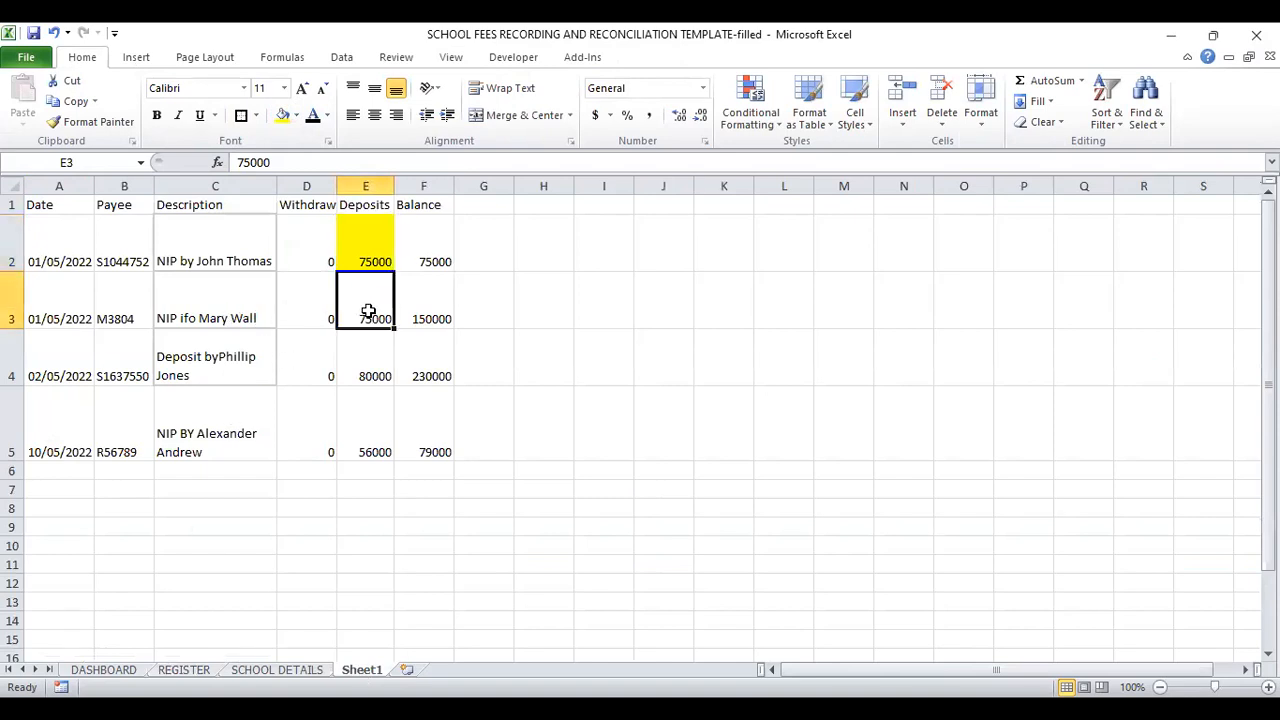
left_click(282, 115)
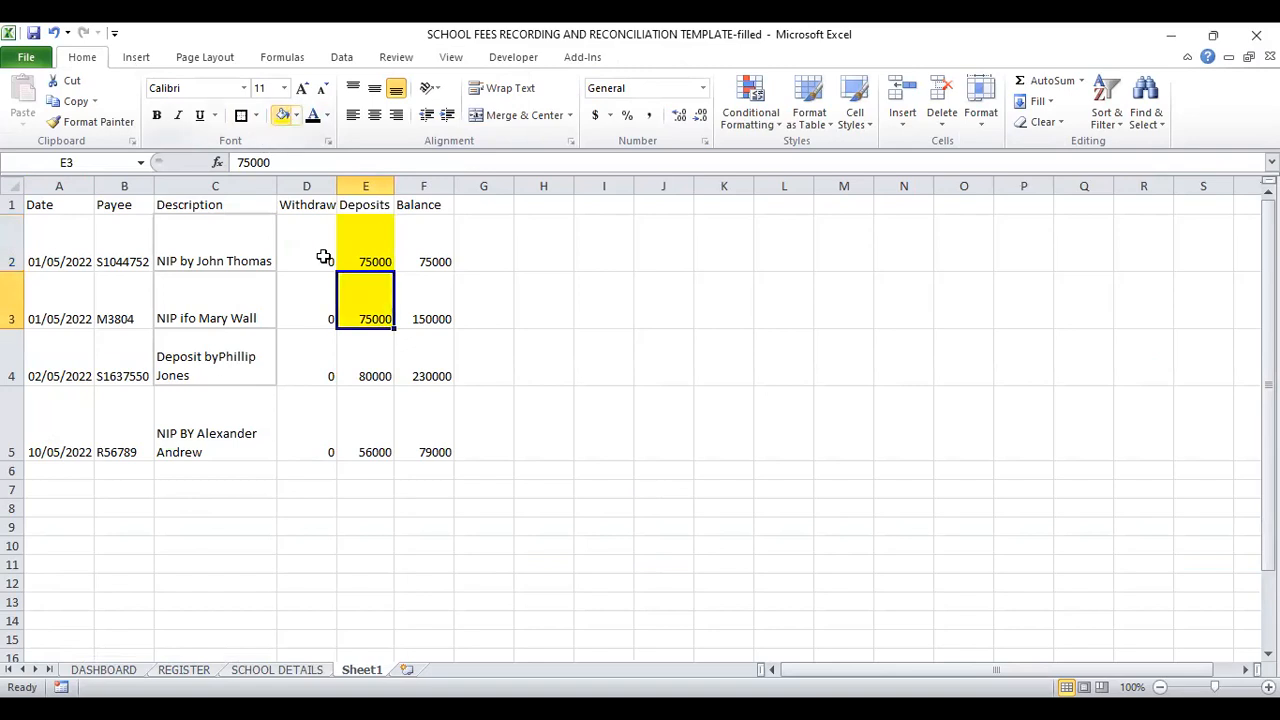
left_click(170, 670)
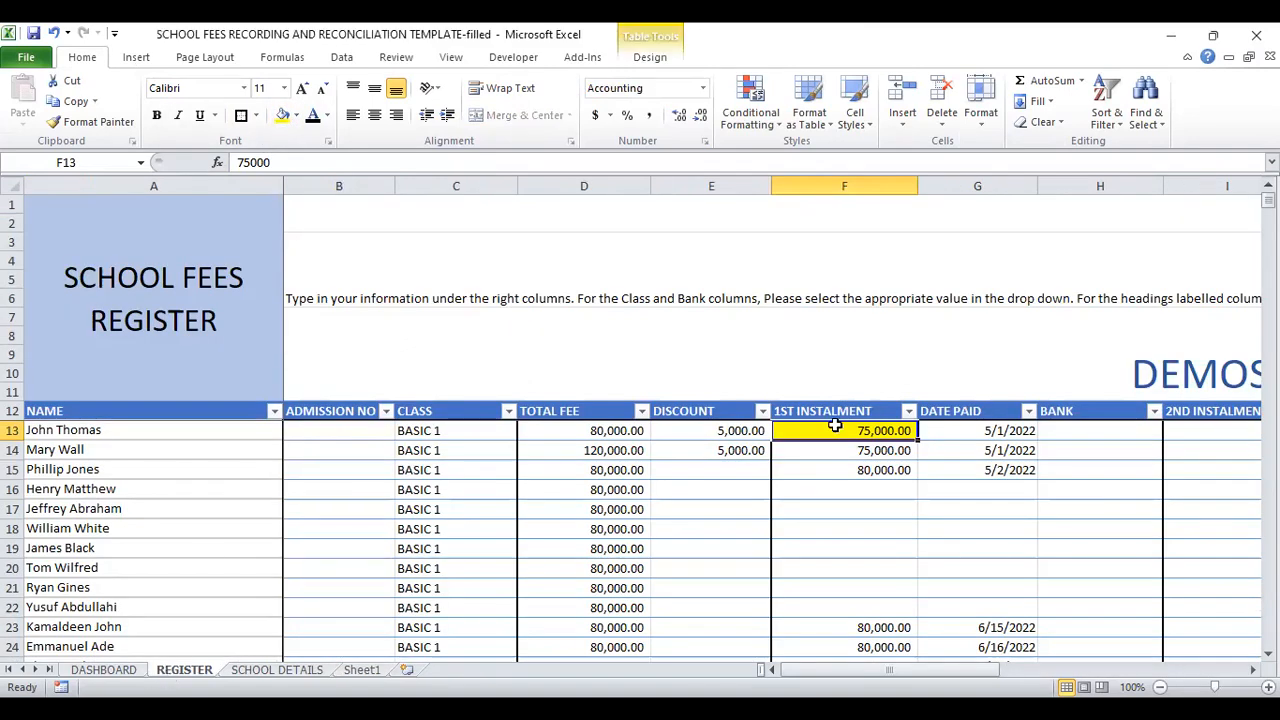
left_click(890, 450)
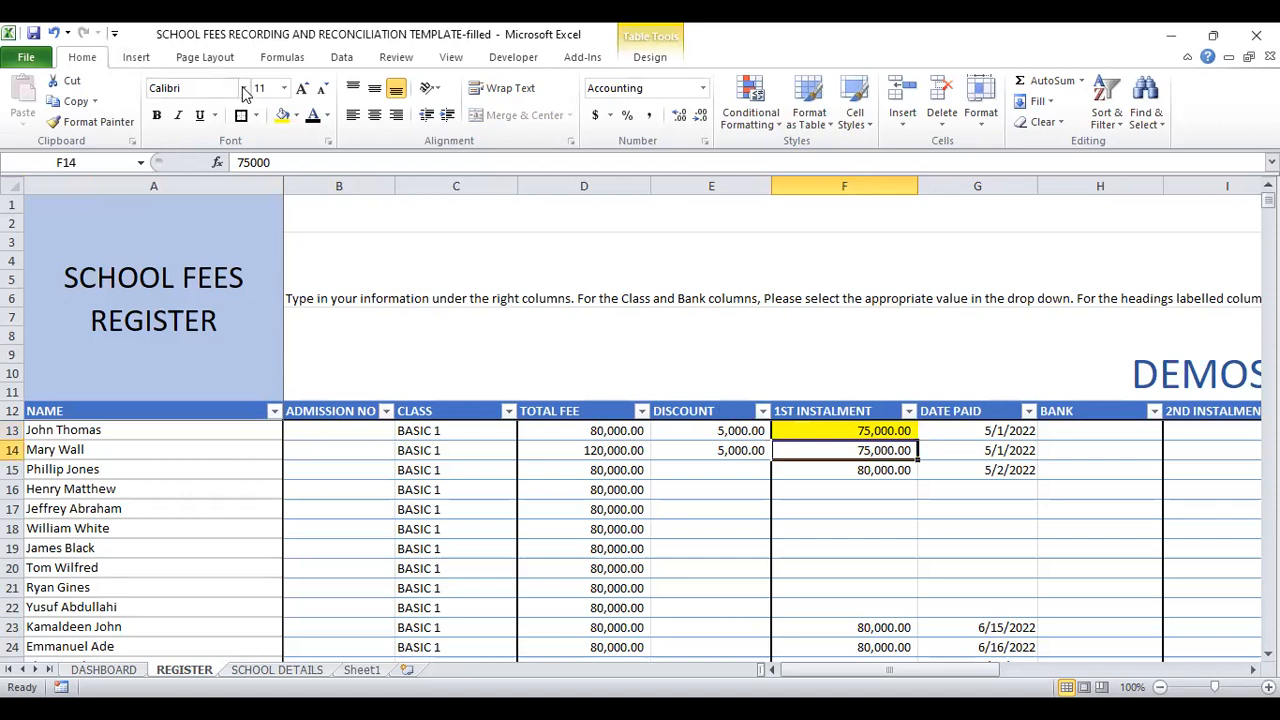
left_click(283, 115)
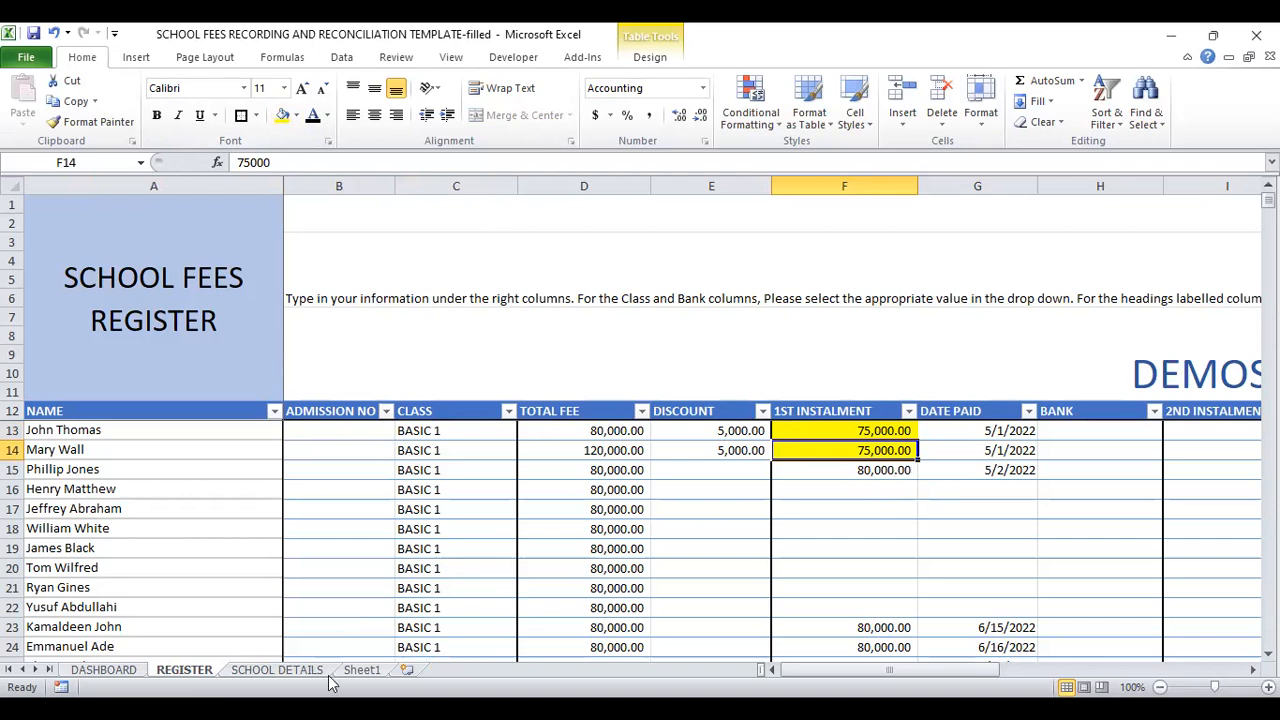
Step: Mark the third bank deposit as matched by filling Sheet1 cell E4 and REGISTER cell F15 with yellow
left_click(362, 670)
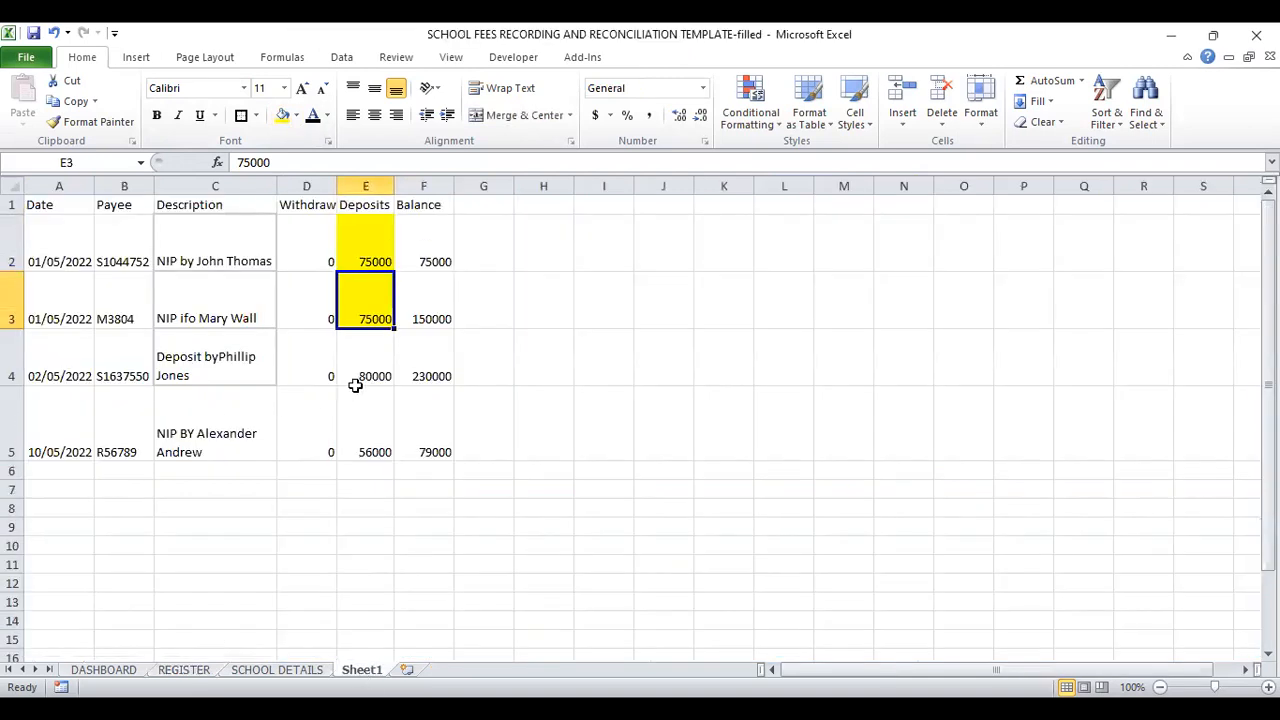
left_click(355, 385)
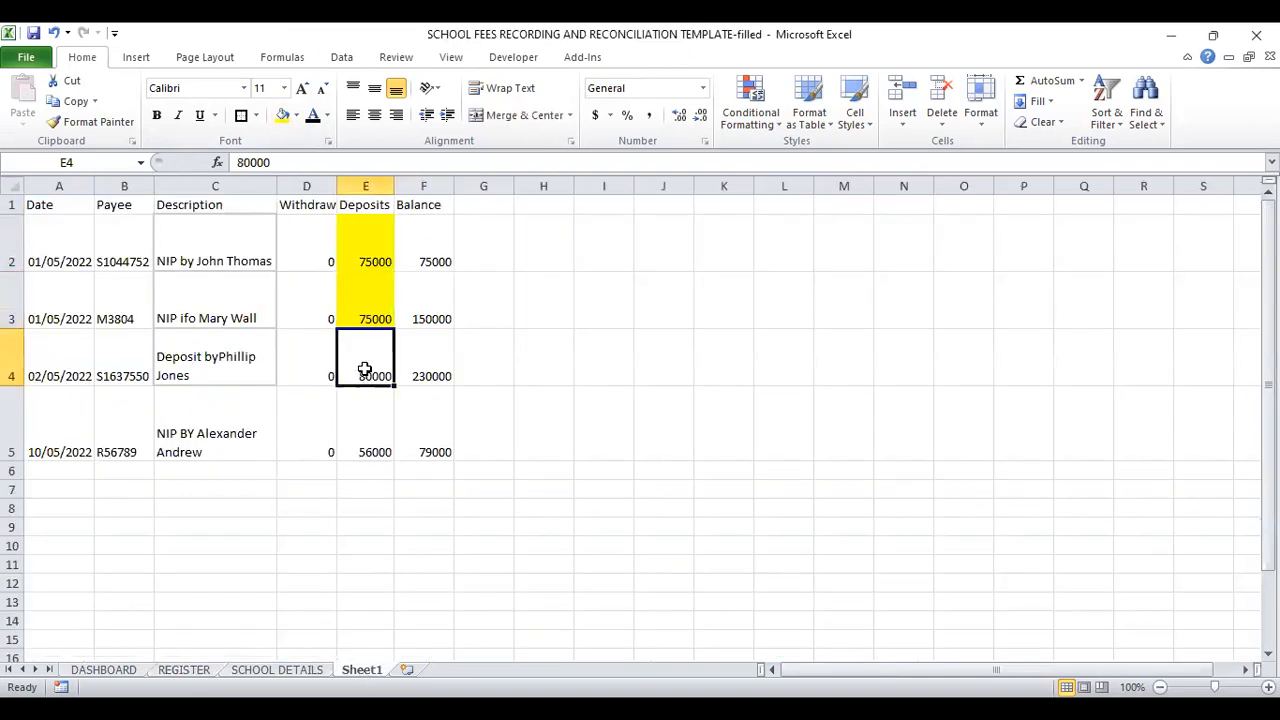
left_click(283, 115)
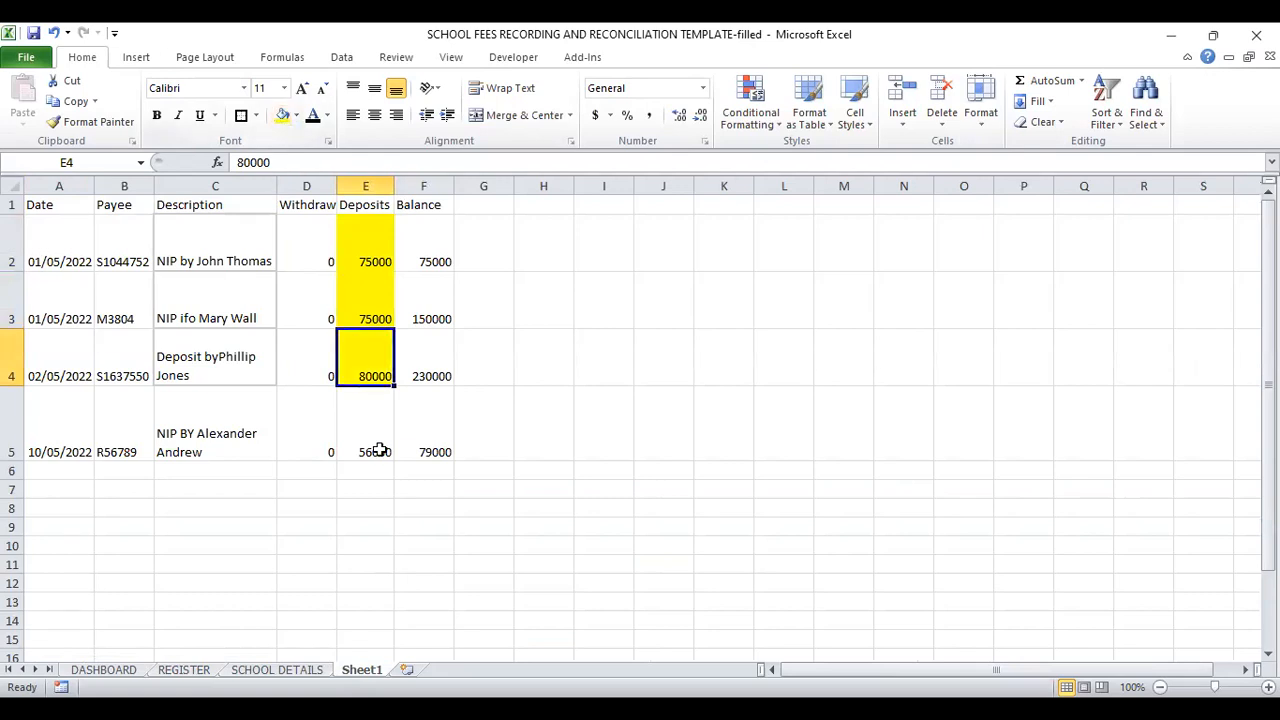
left_click(185, 671)
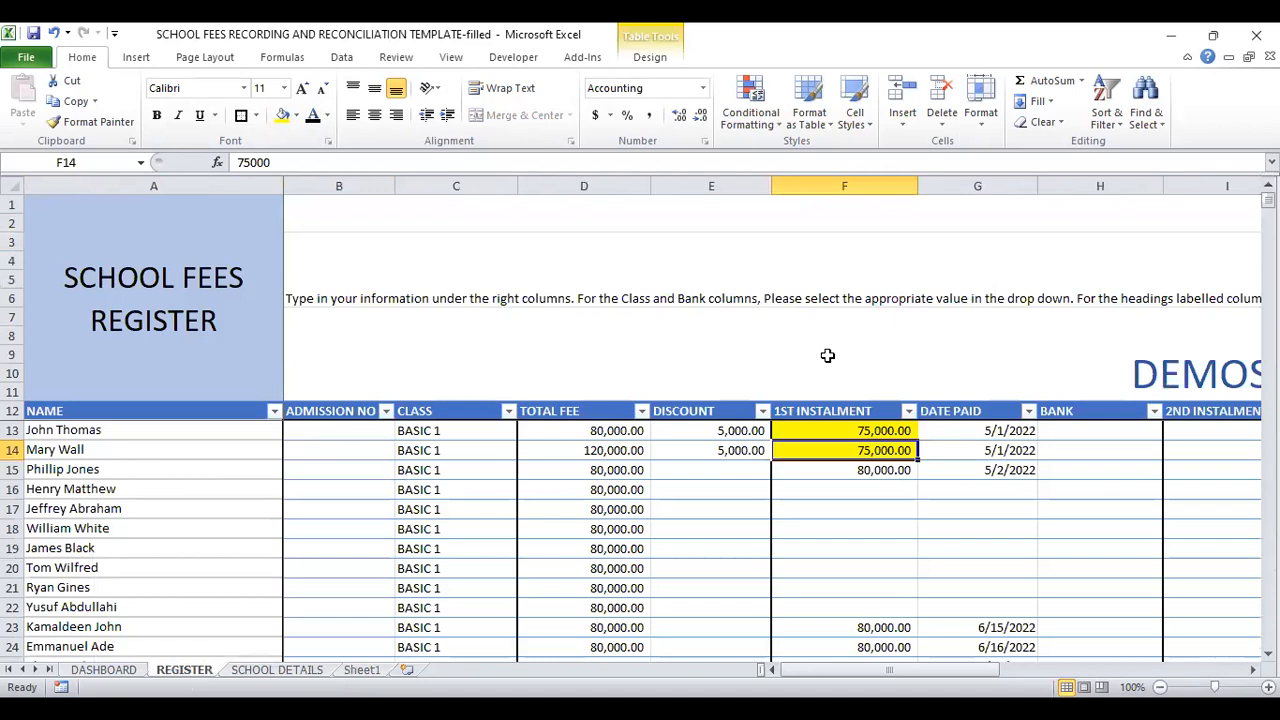
left_click(868, 470)
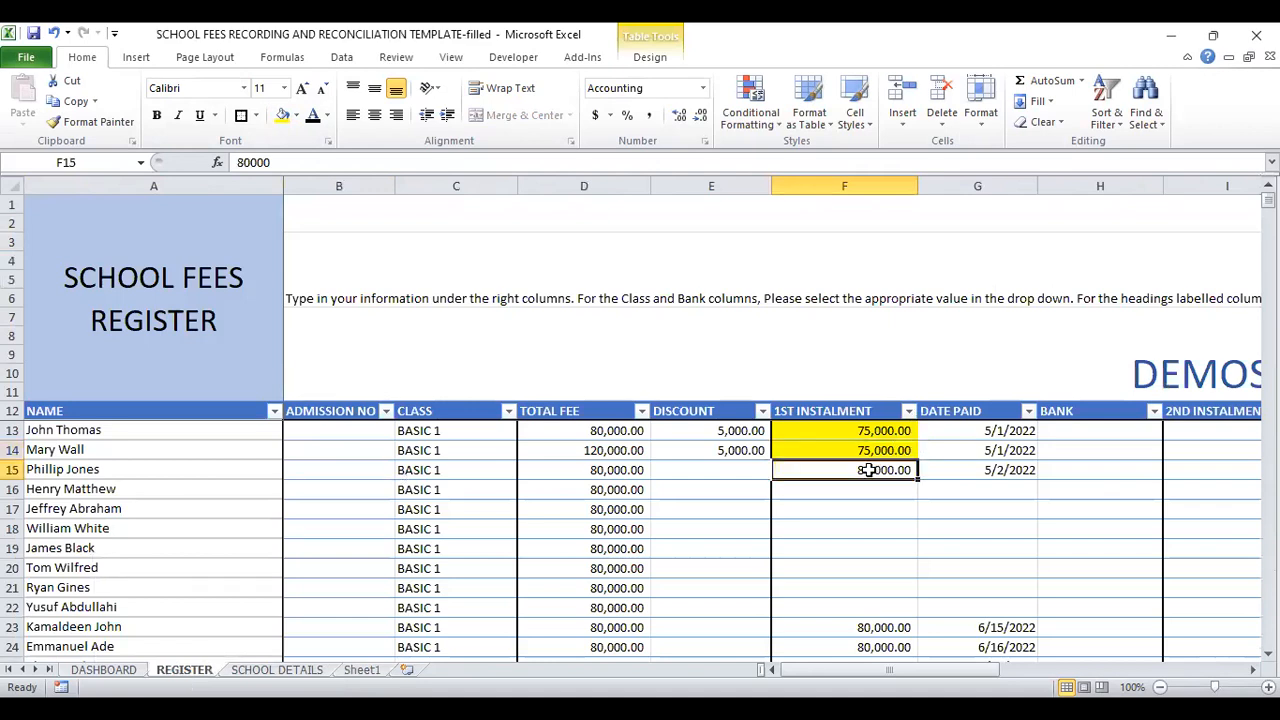
left_click(282, 115)
Step: Take the deposit in row 5 of Sheet1 and search the REGISTER sheet for the payer's first name
left_click(276, 670)
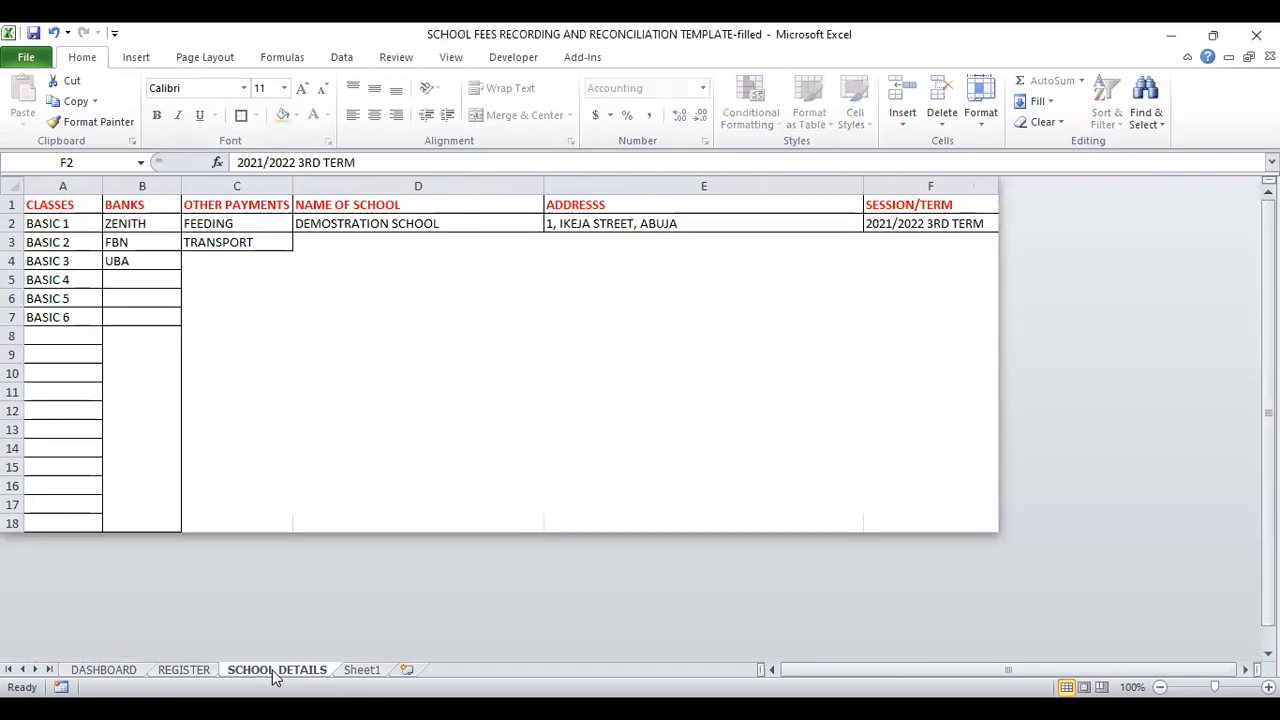
left_click(352, 672)
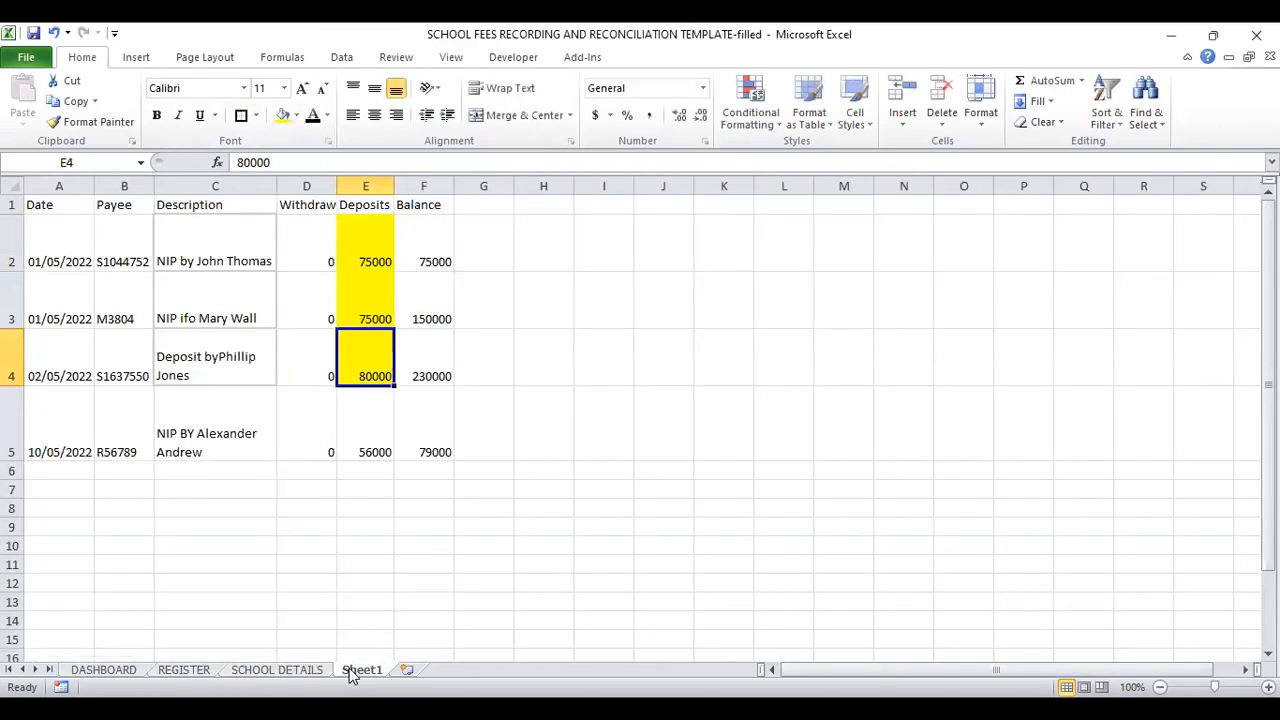
left_click(380, 434)
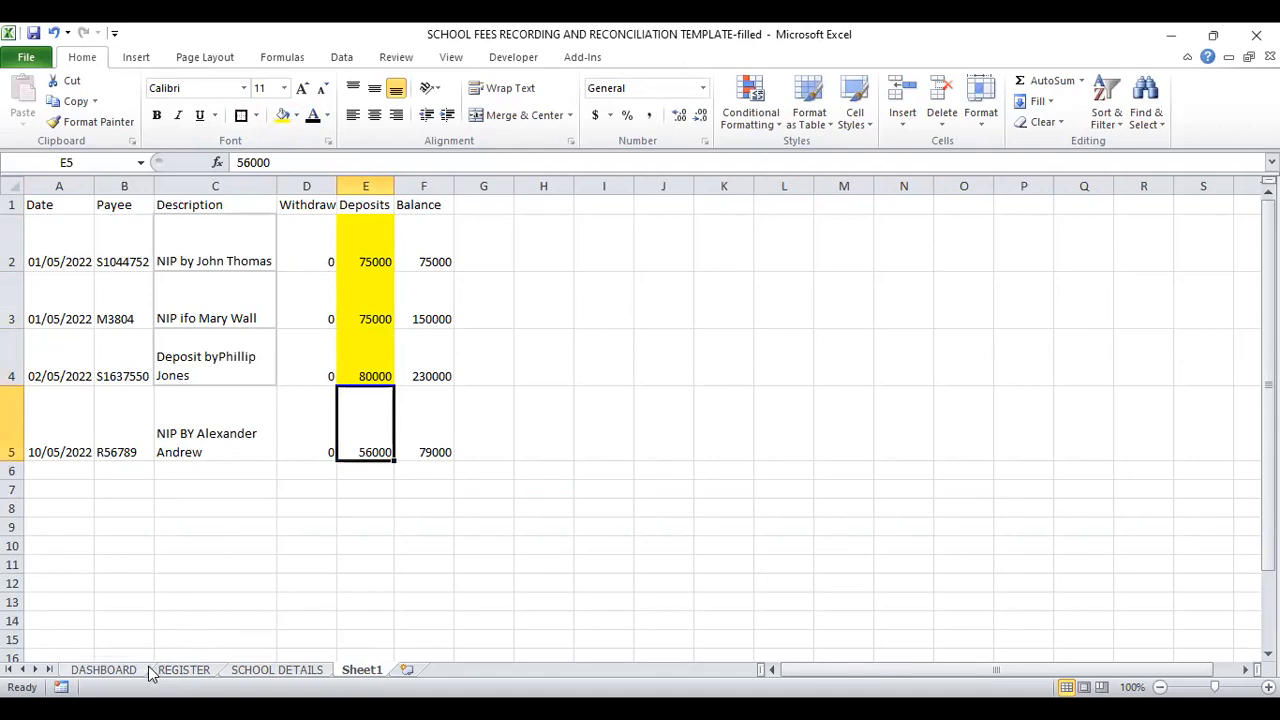
left_click(183, 670)
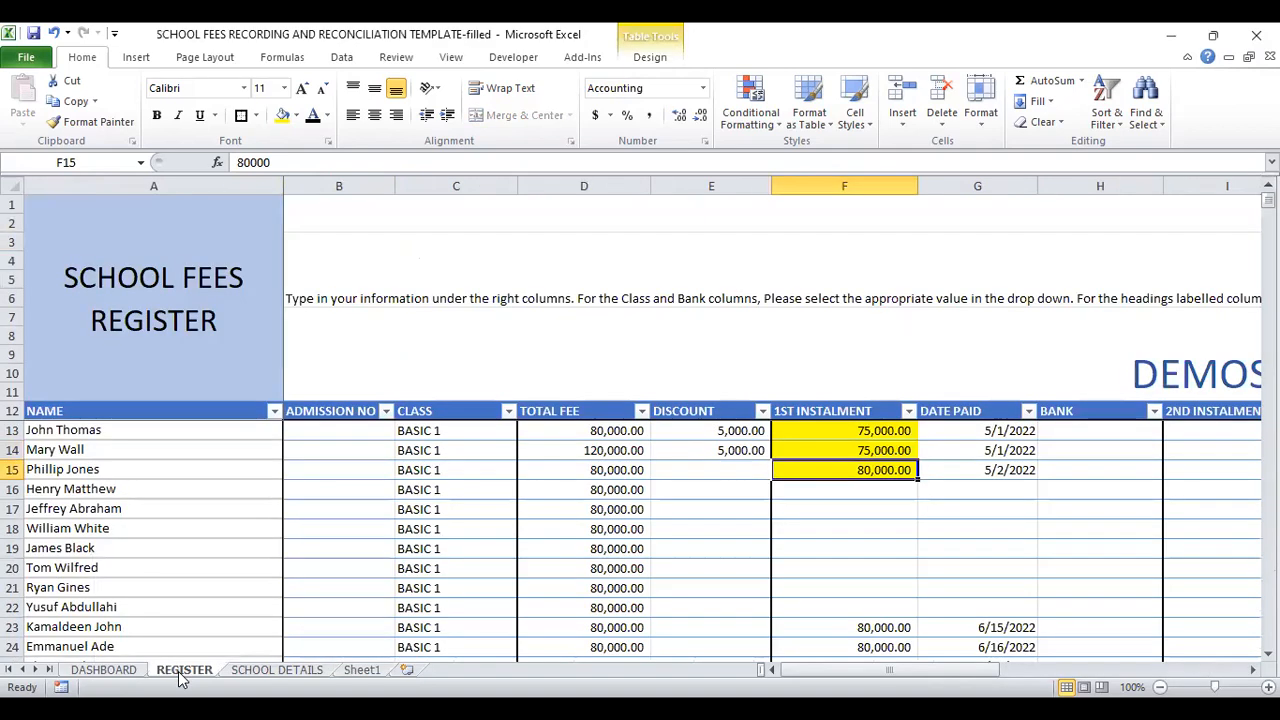
left_click(876, 543)
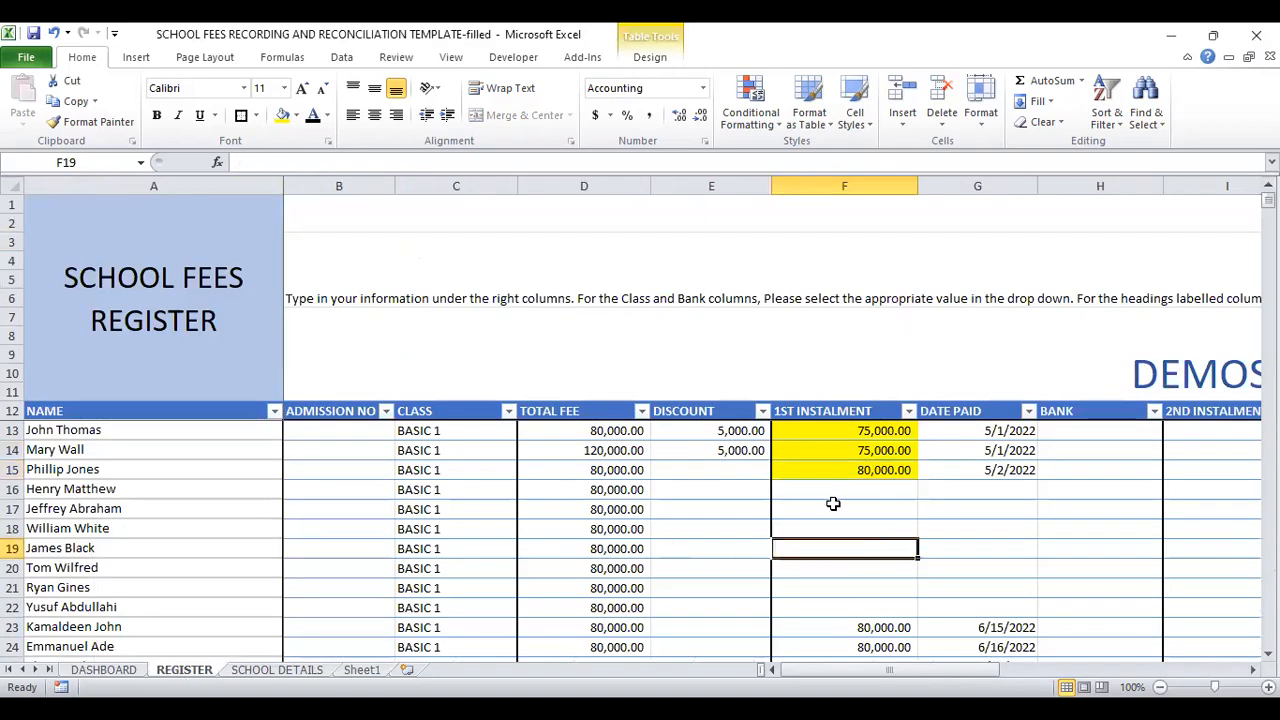
left_click(145, 469)
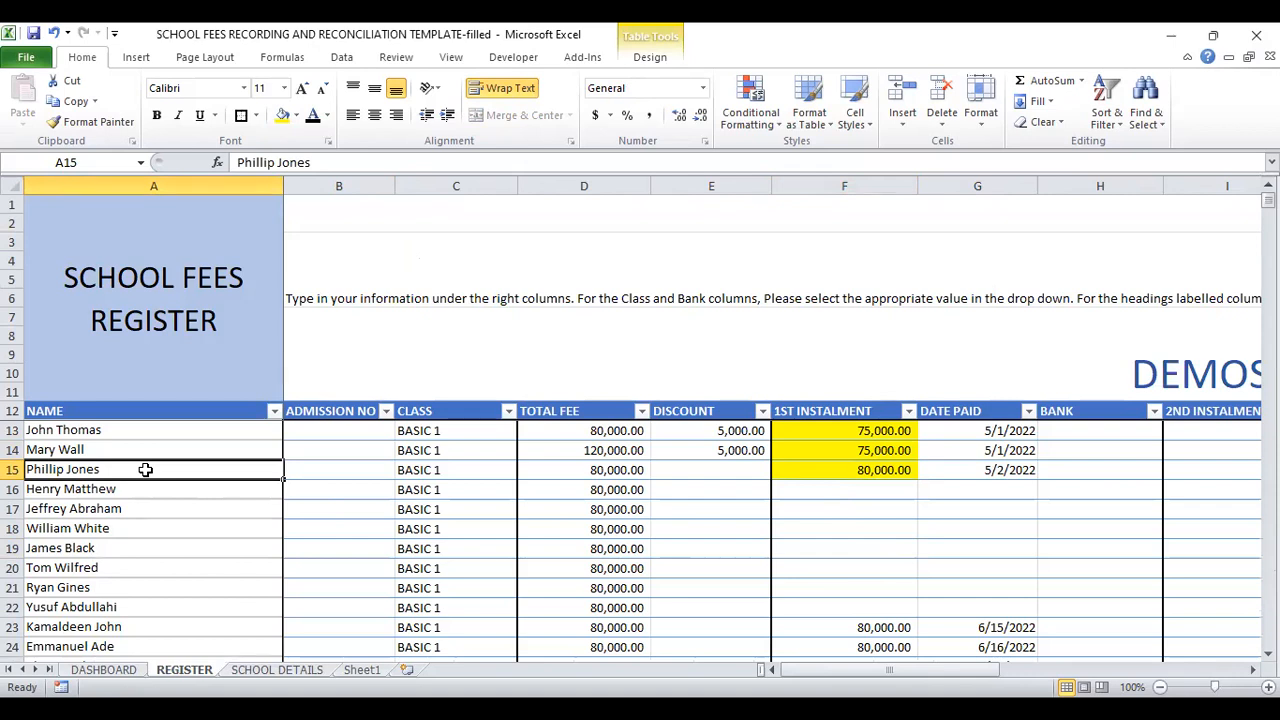
key("ctrl+f")
type("ALEXANDER")
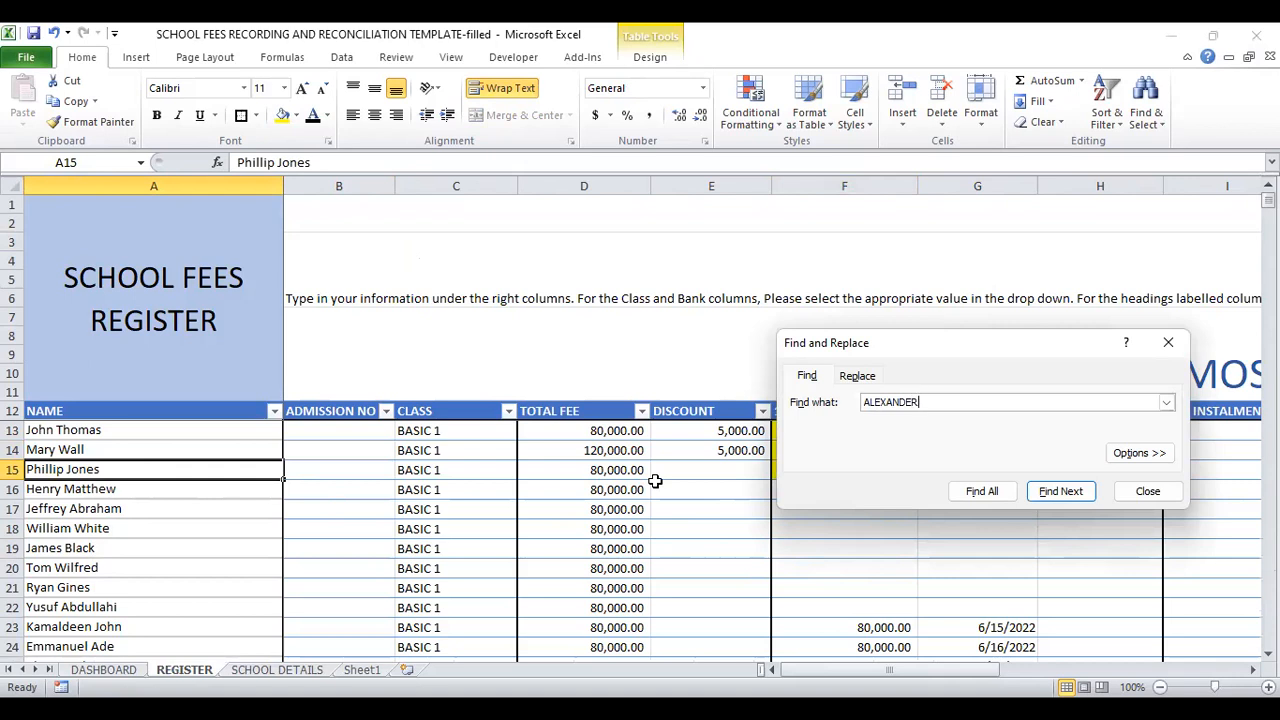
key("Return")
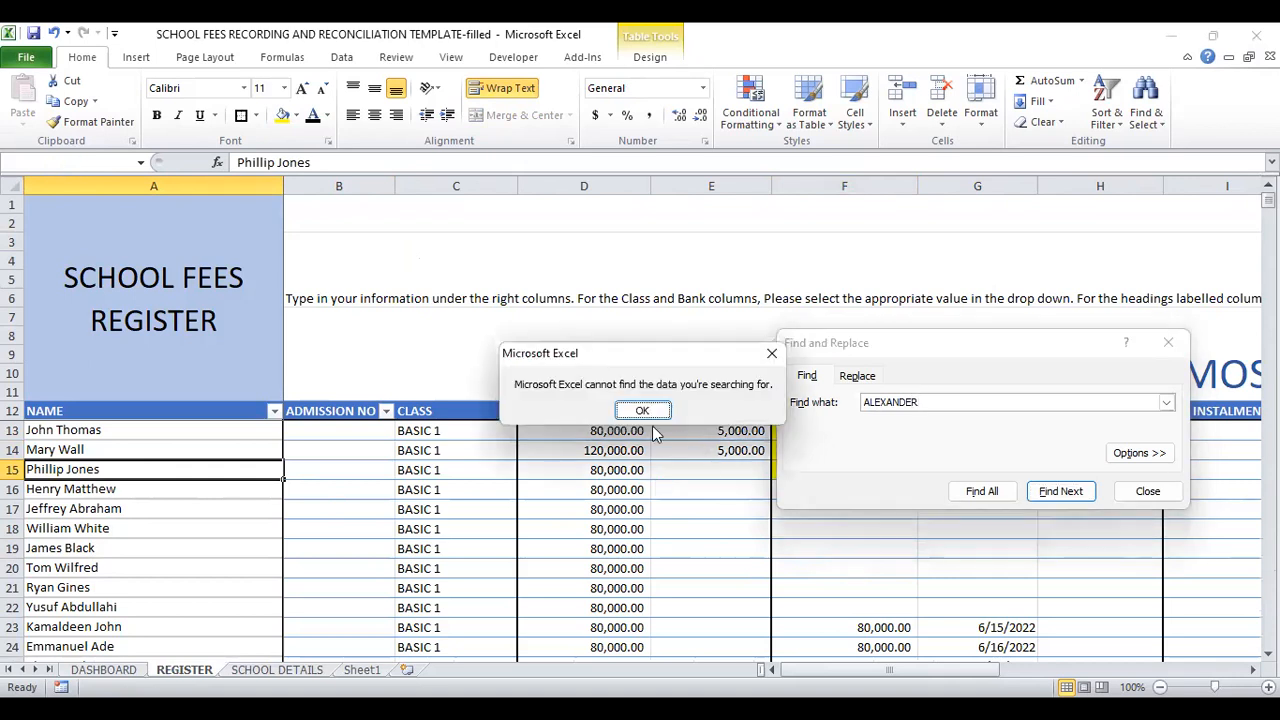
left_click(643, 412)
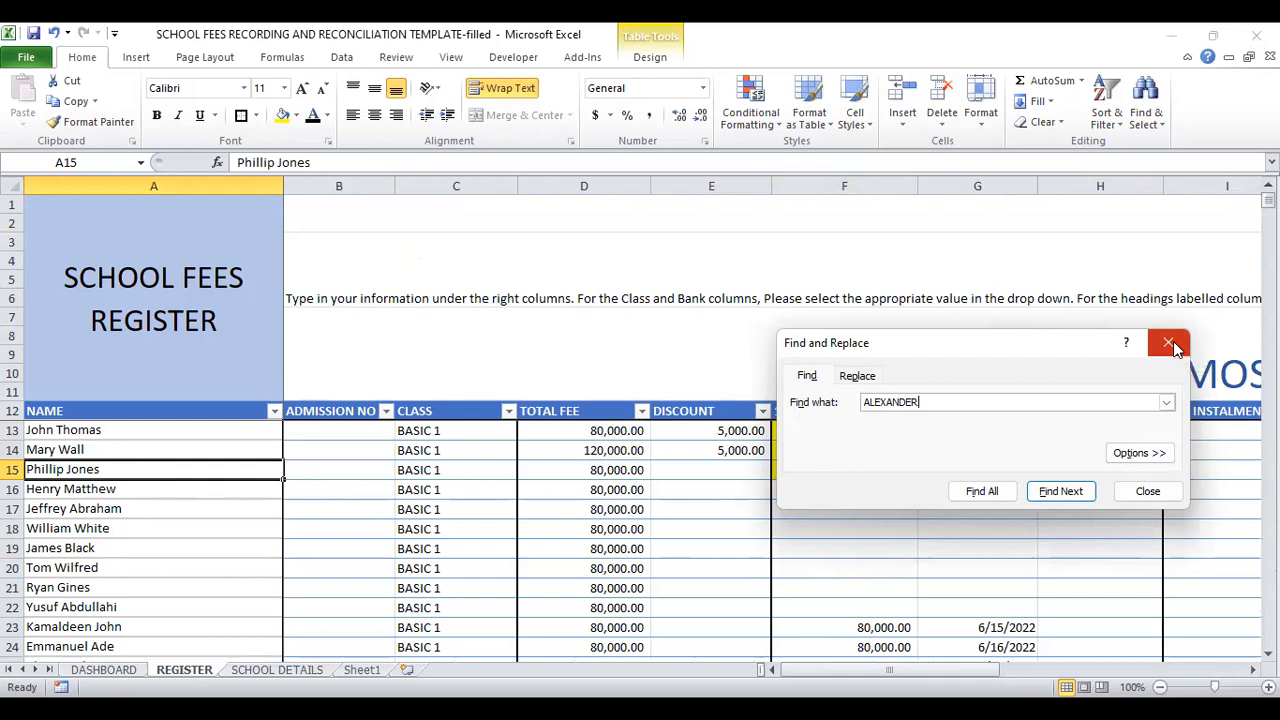
left_click(1147, 492)
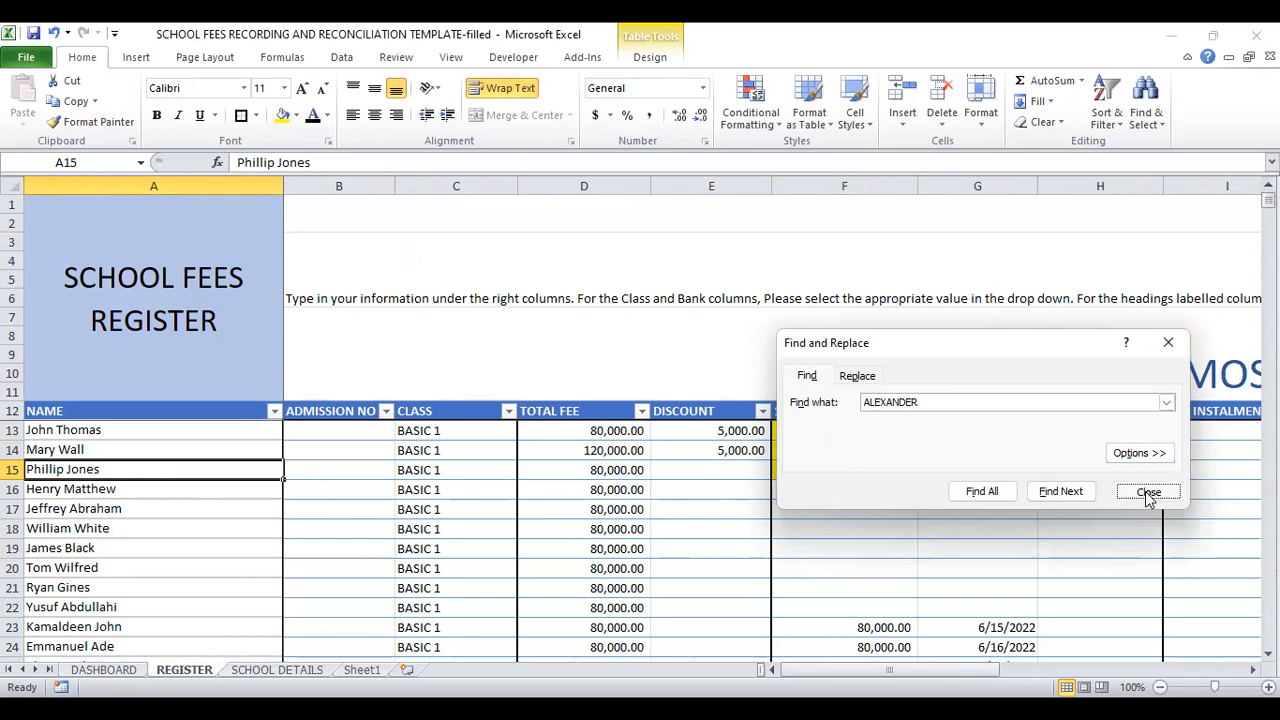
Step: Enter the unmatched payer's full name in the first empty row of the REGISTER sheet, cell A127
scroll(640, 530, "down", 6)
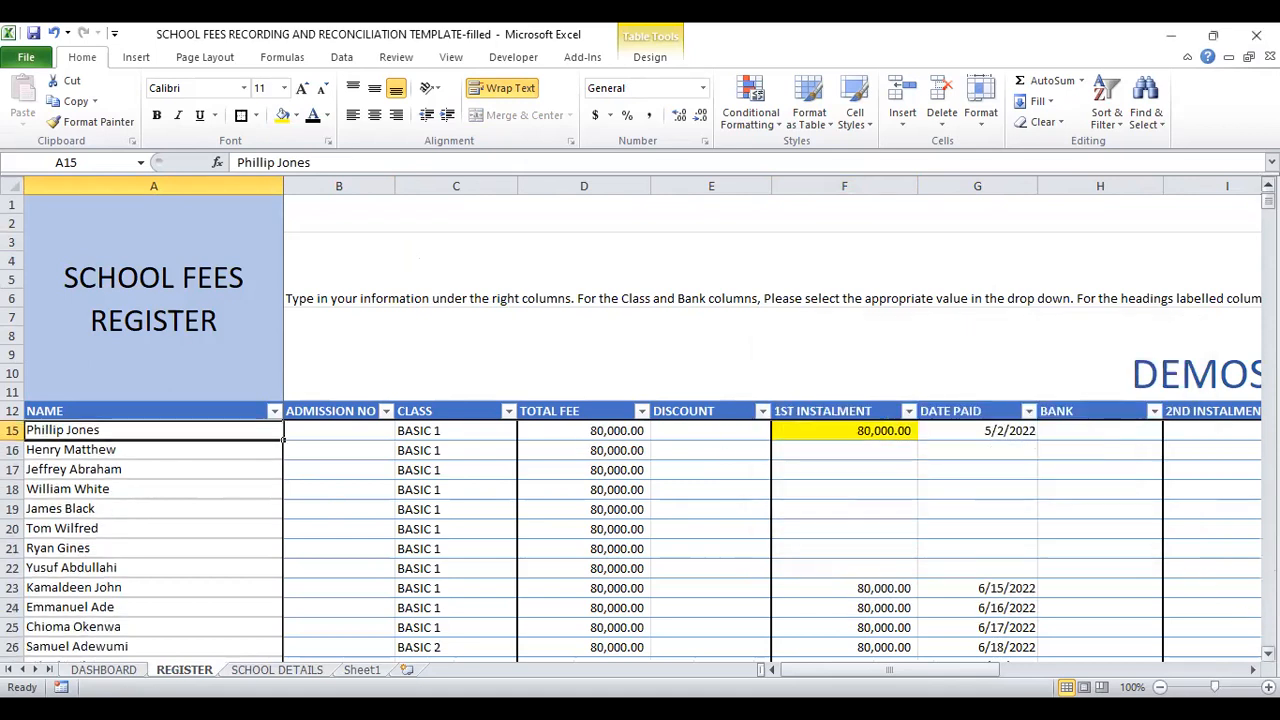
scroll(640, 530, "down", 10)
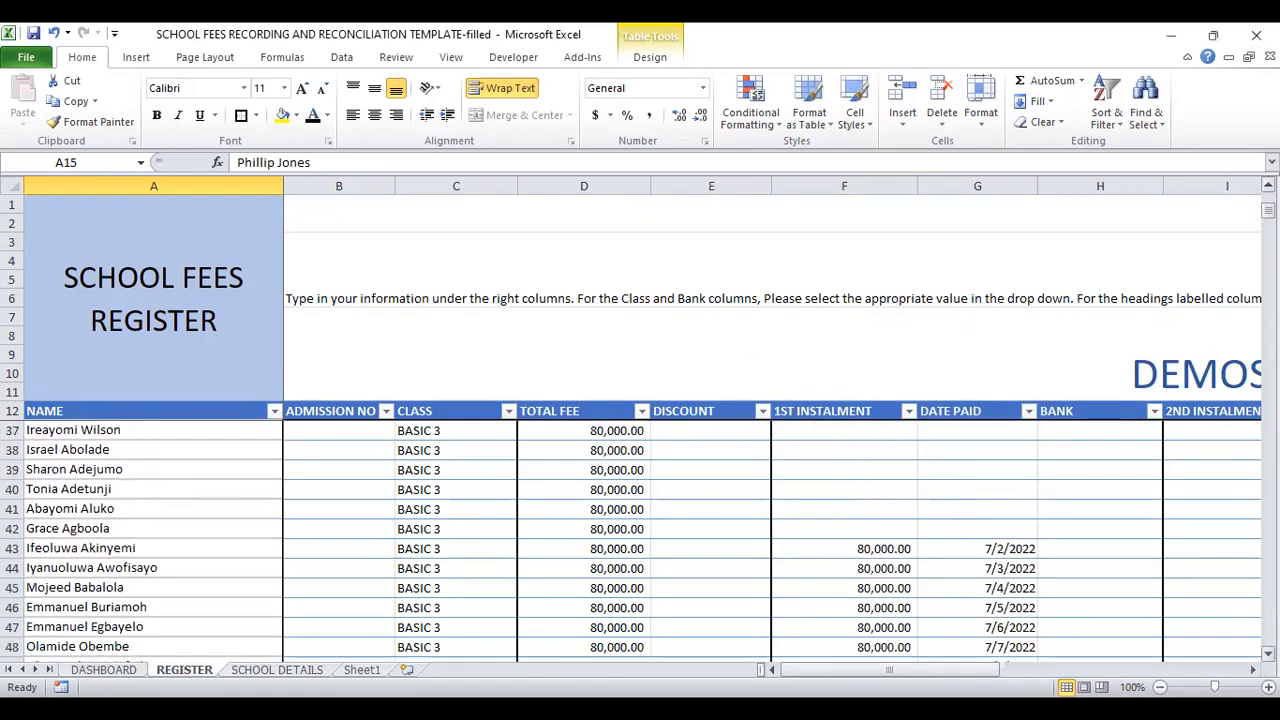
scroll(640, 530, "down", 11)
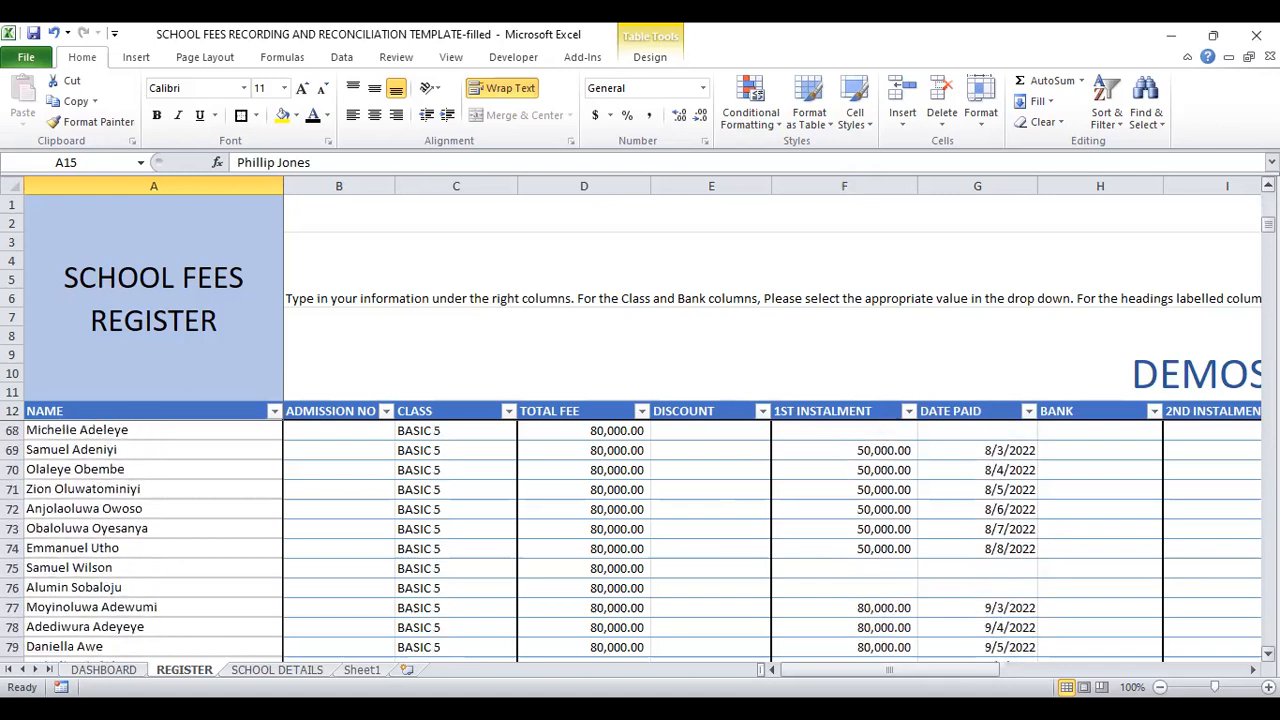
scroll(640, 530, "down", 10)
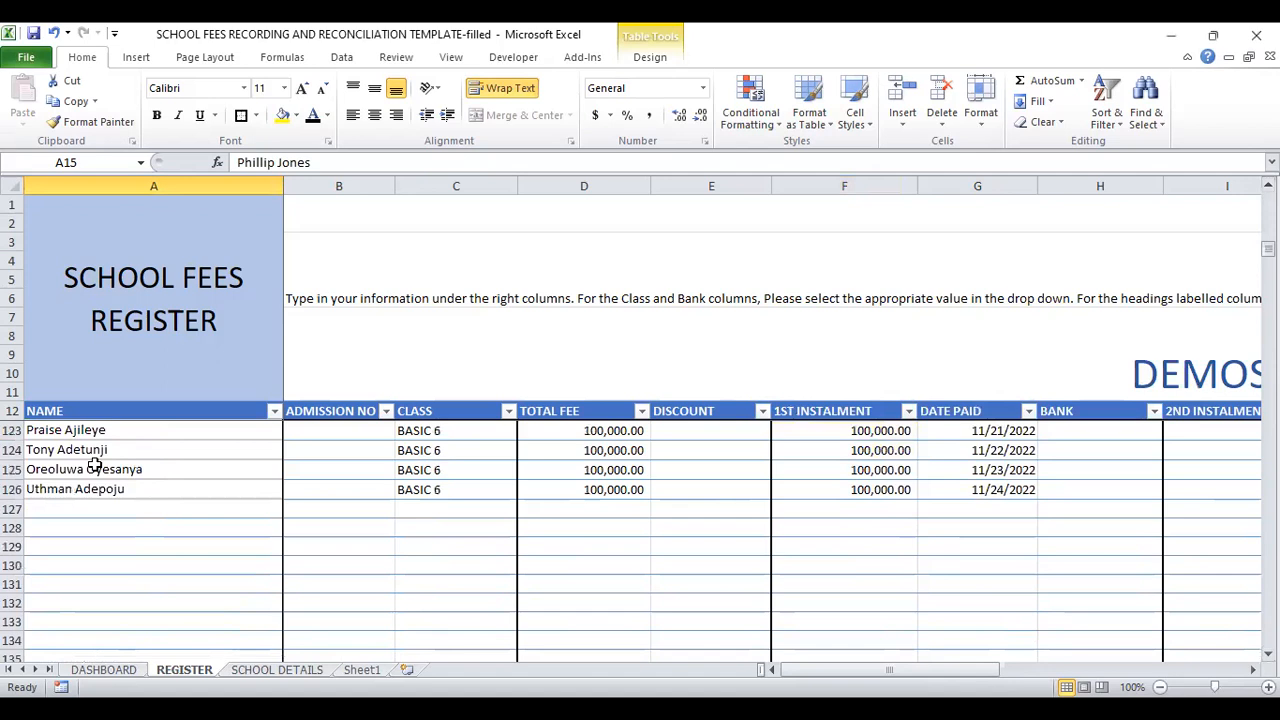
left_click(78, 506)
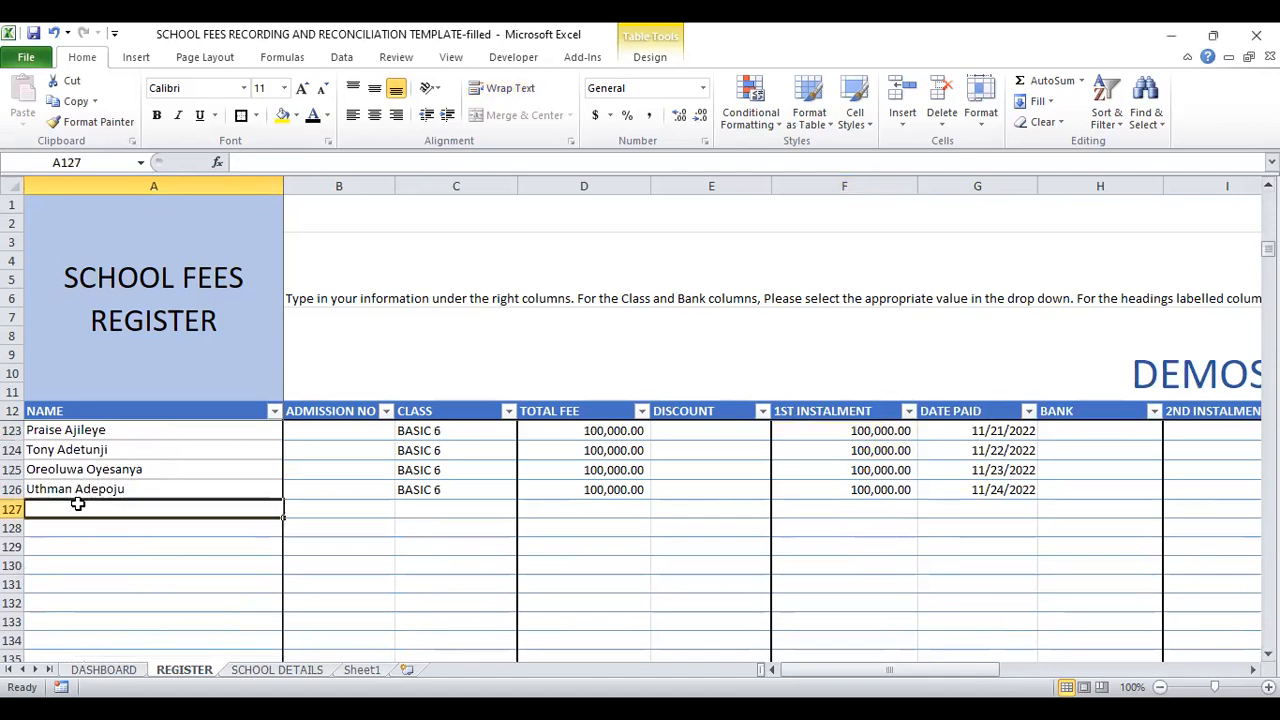
type("aLEX")
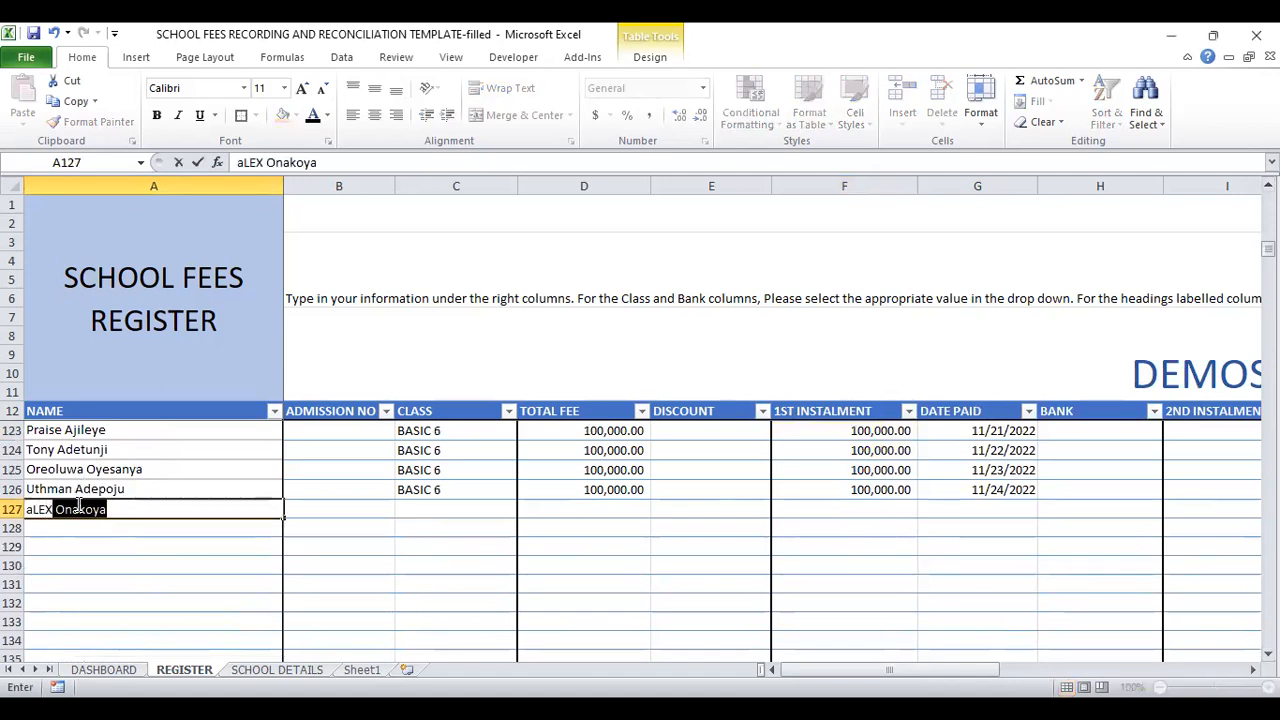
type("ANDE")
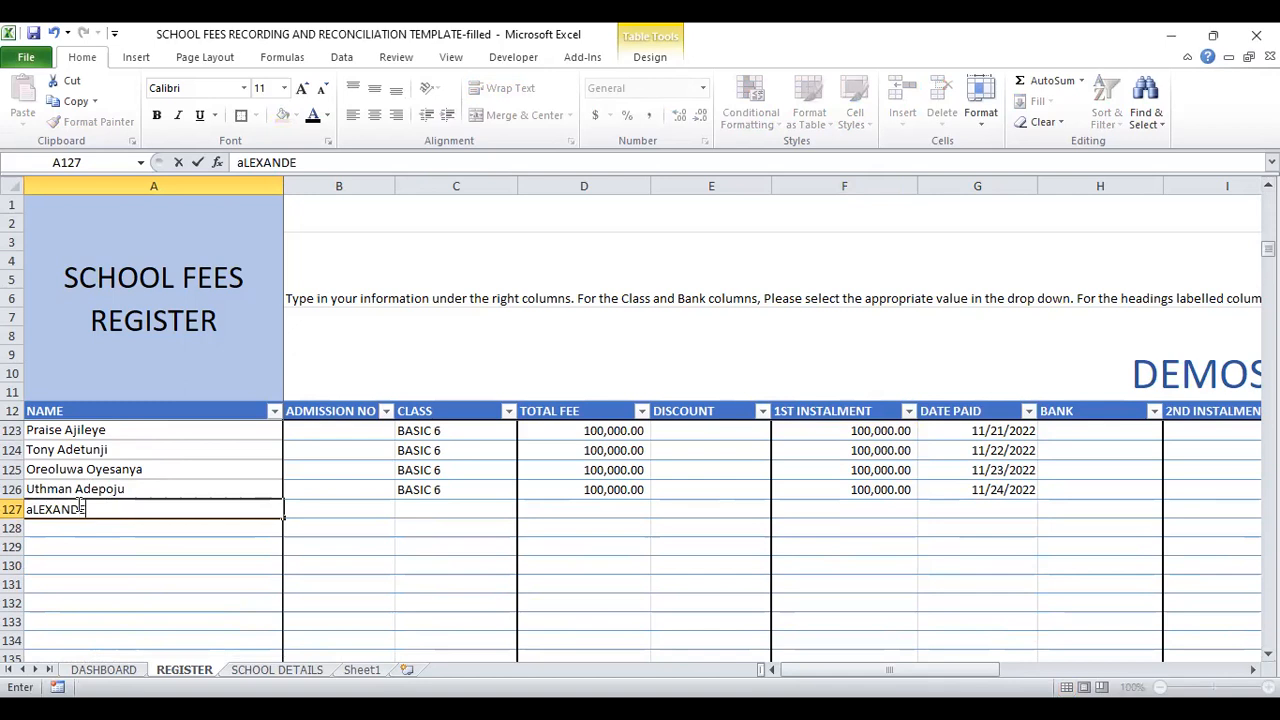
type("r Andrew")
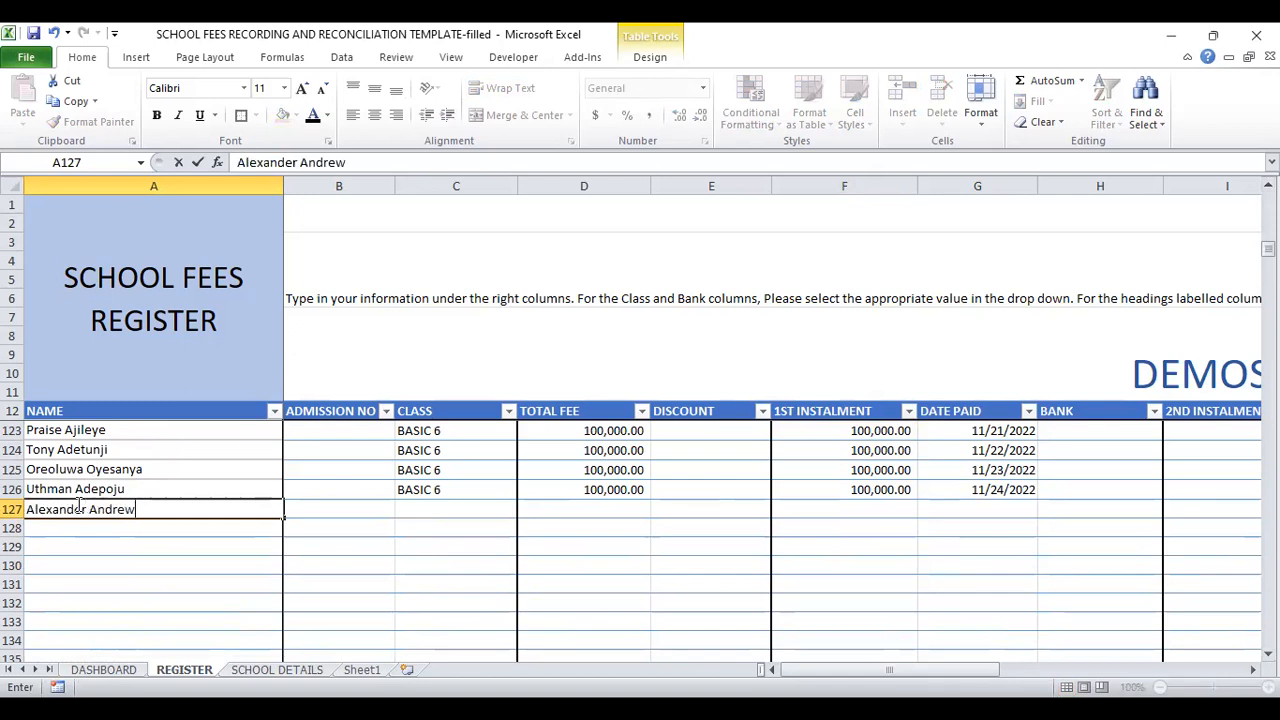
Step: Set the class of the new student in REGISTER row 127 to BASIC 3
left_click(361, 508)
left_click(434, 508)
left_click(530, 513)
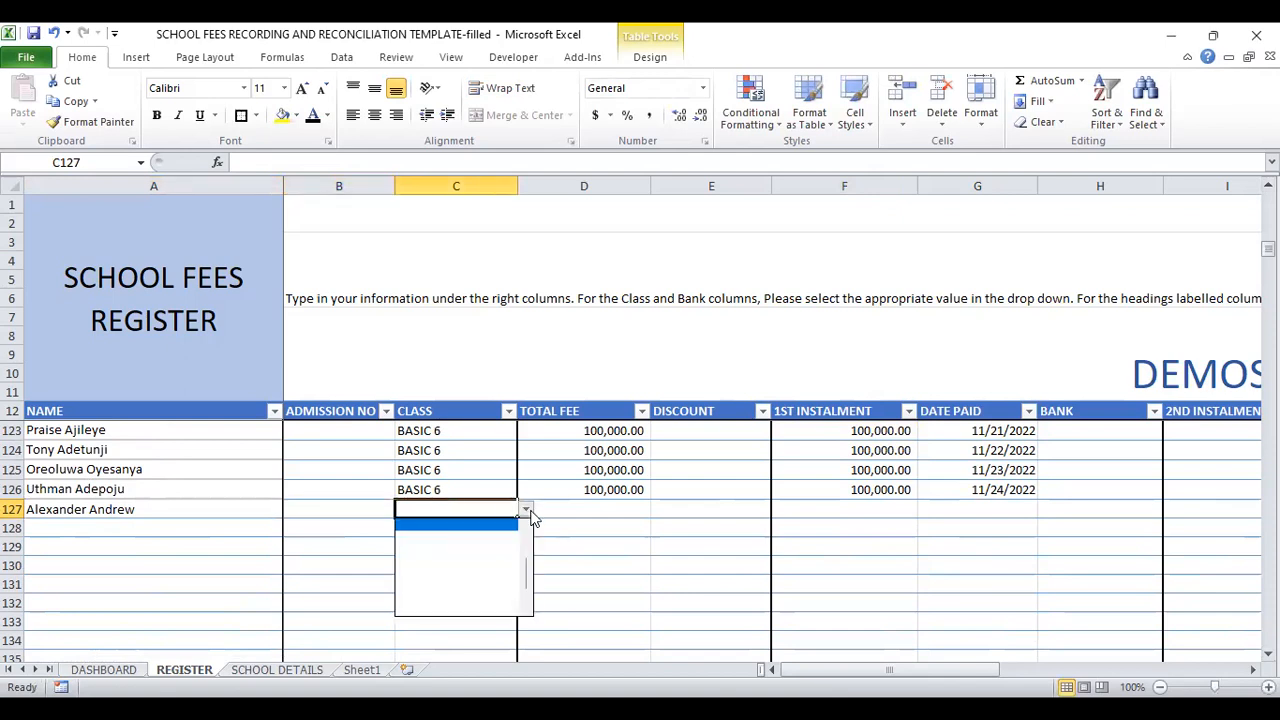
left_click(527, 530)
left_click(527, 530)
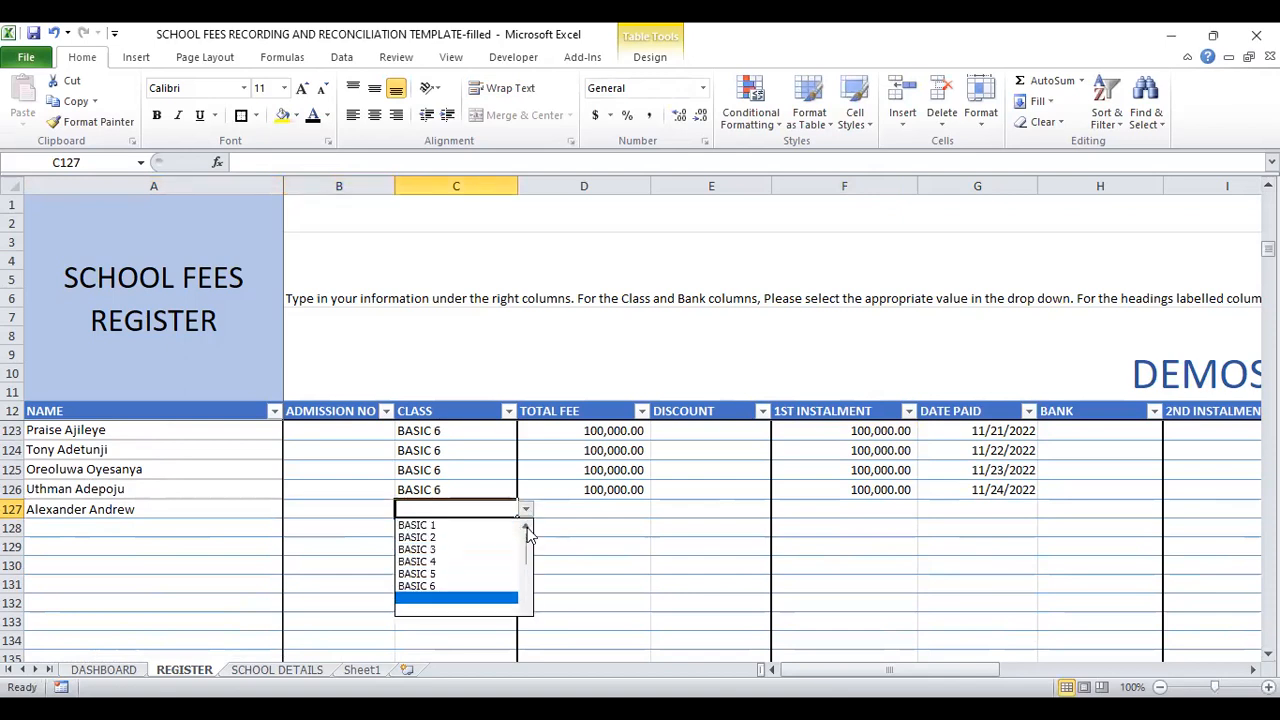
left_click(527, 530)
left_click(440, 550)
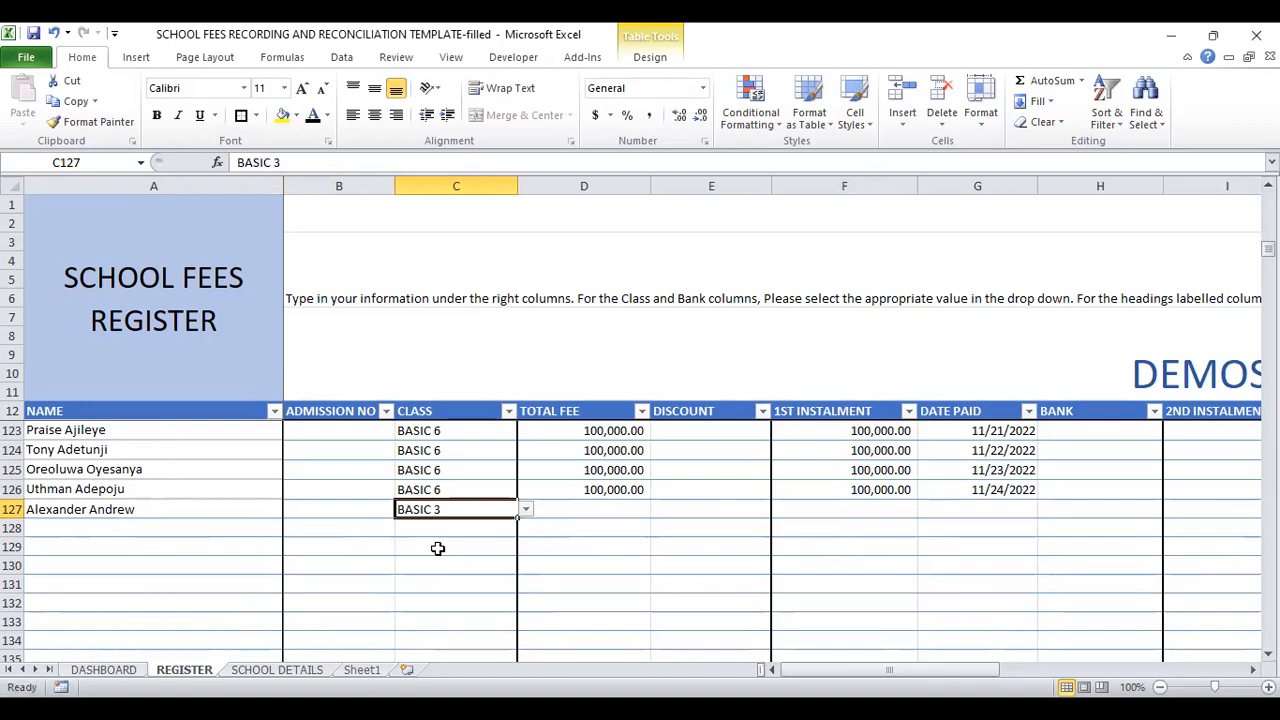
Step: Enter a total fee of 100000 for the new student in REGISTER cell D127
left_click(588, 508)
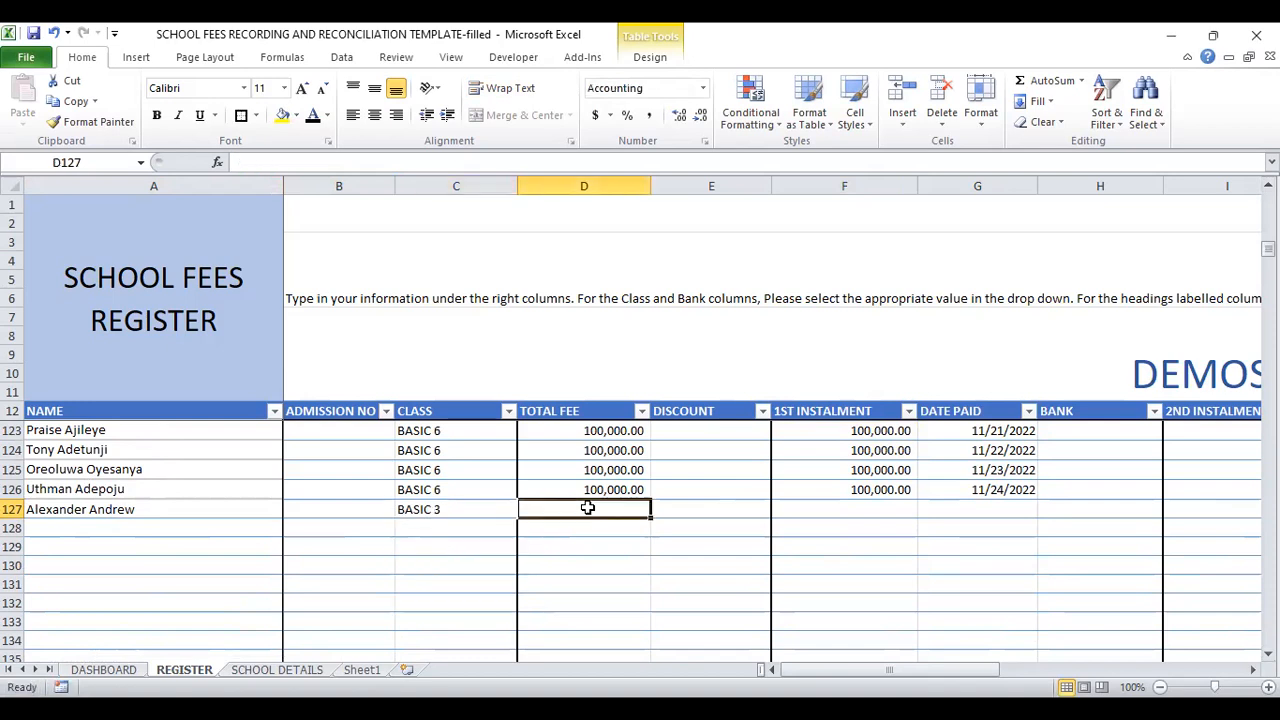
type("100000")
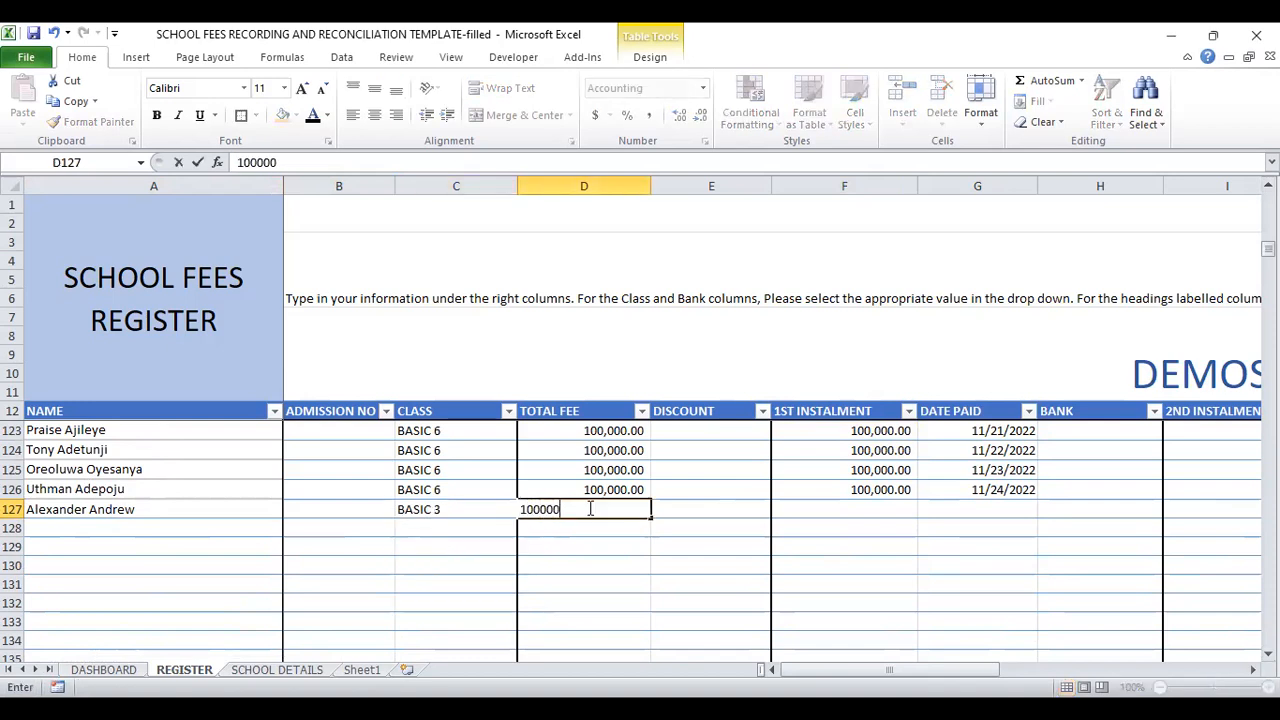
key("Tab")
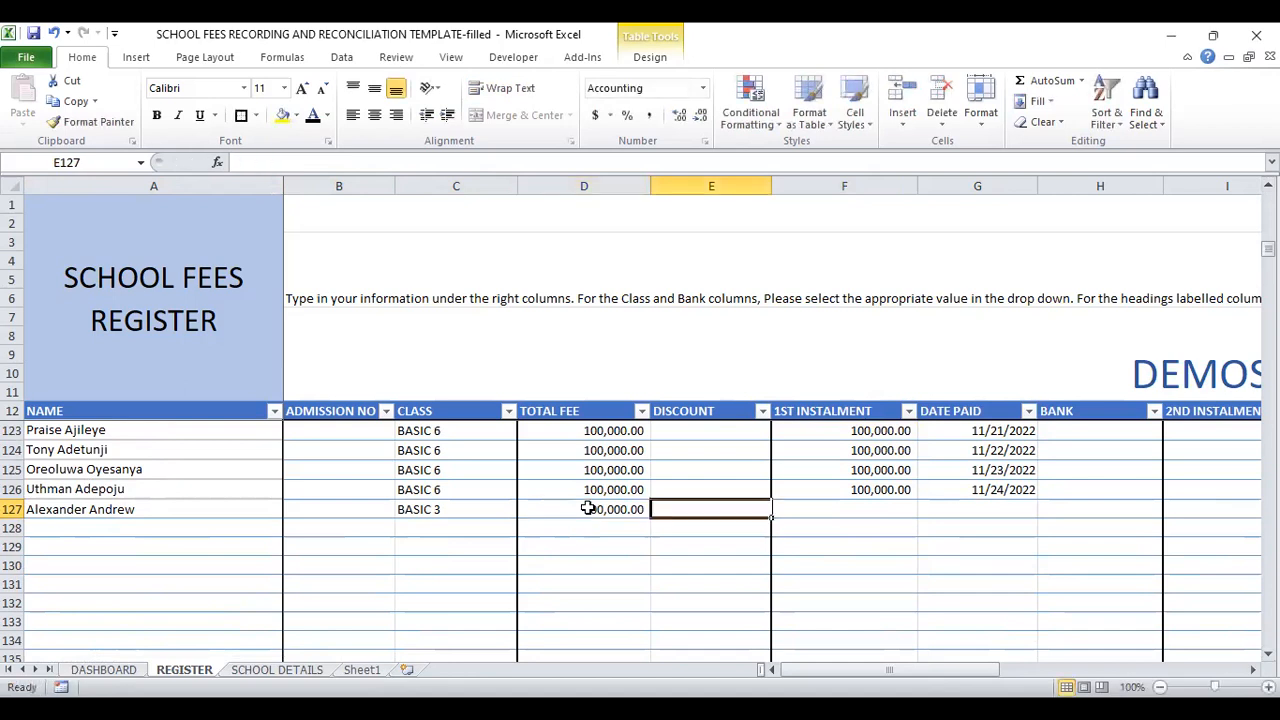
Step: Look up the row 5 deposit on Sheet1 and enter 56000 as the first instalment in REGISTER cell F127
left_click(861, 506)
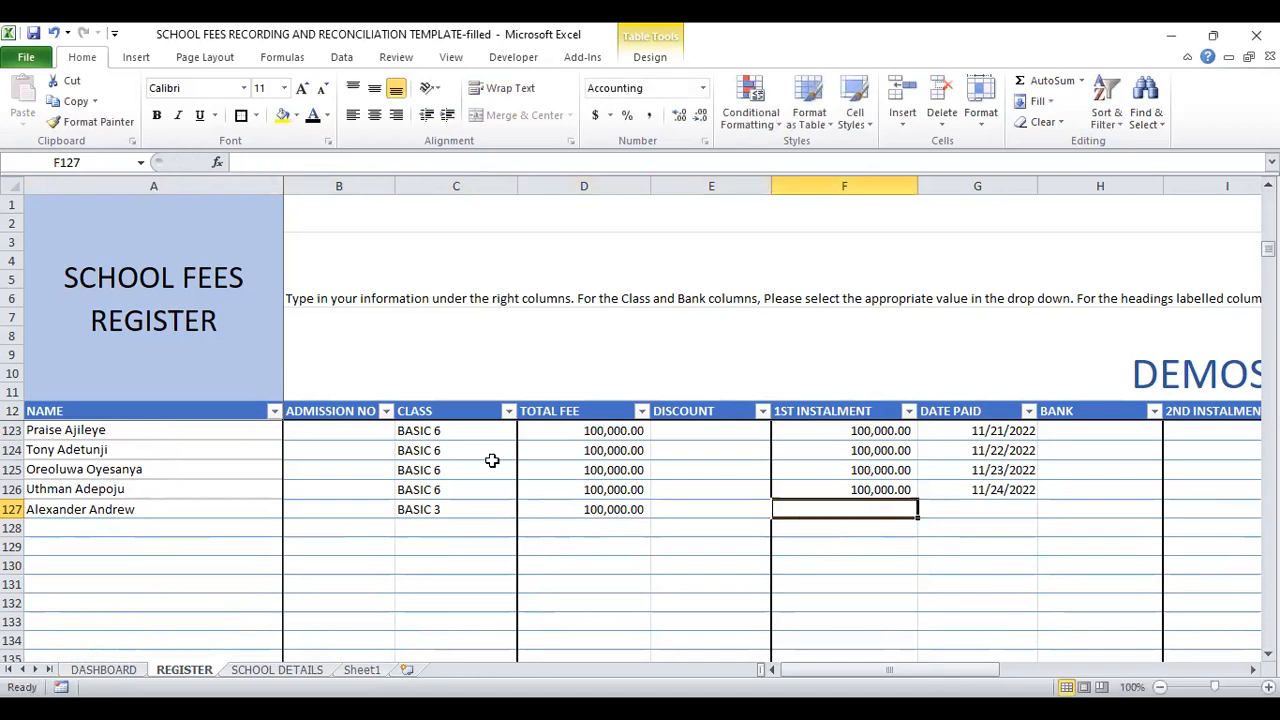
left_click(361, 670)
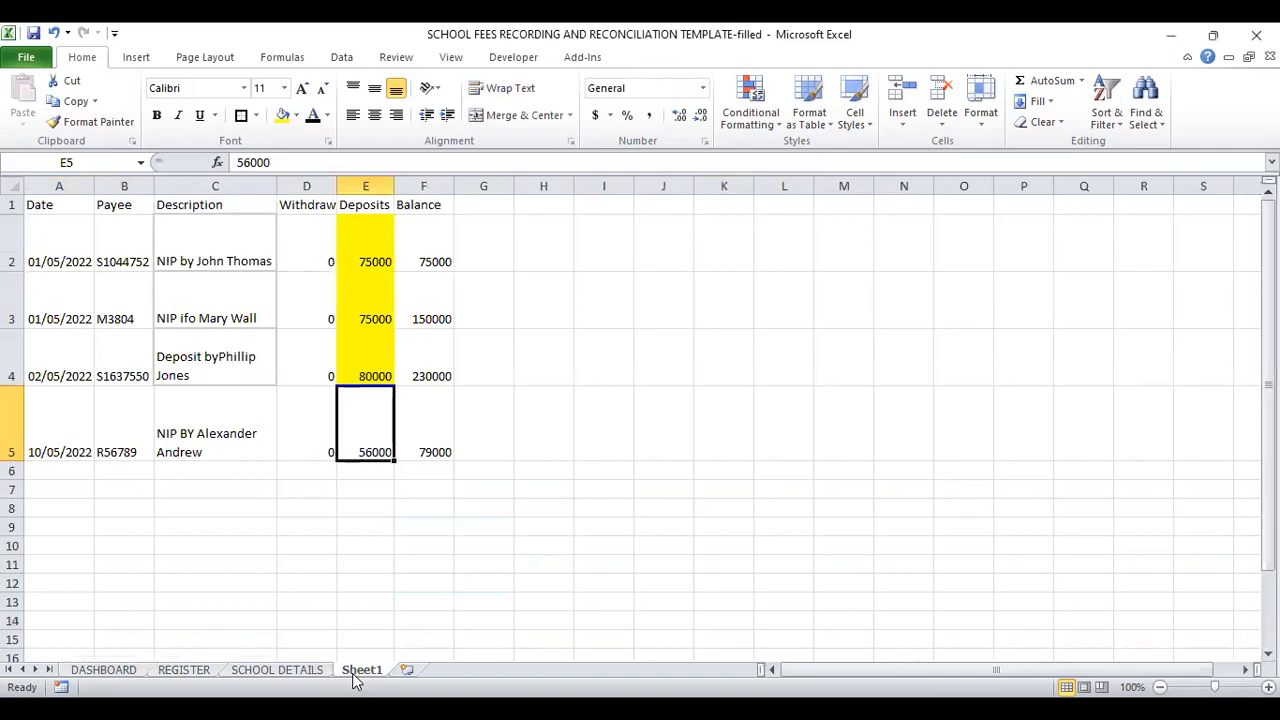
left_click(180, 671)
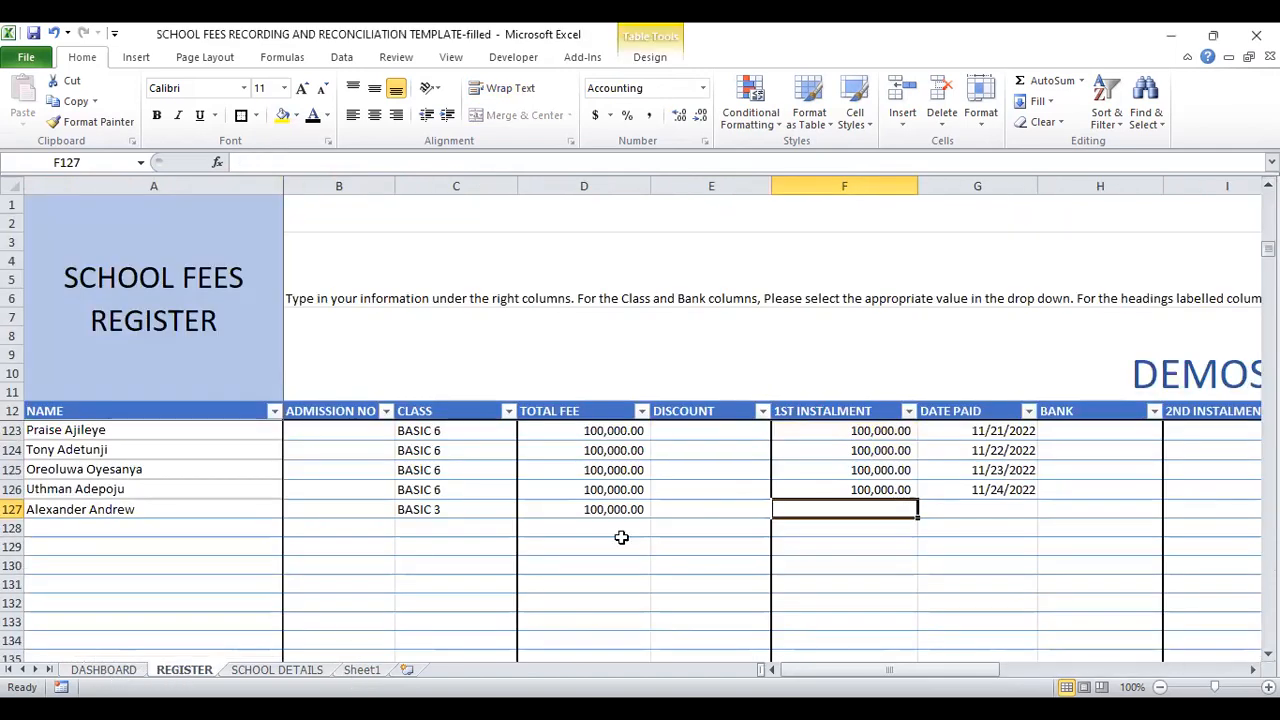
type("56000")
left_click(1022, 506)
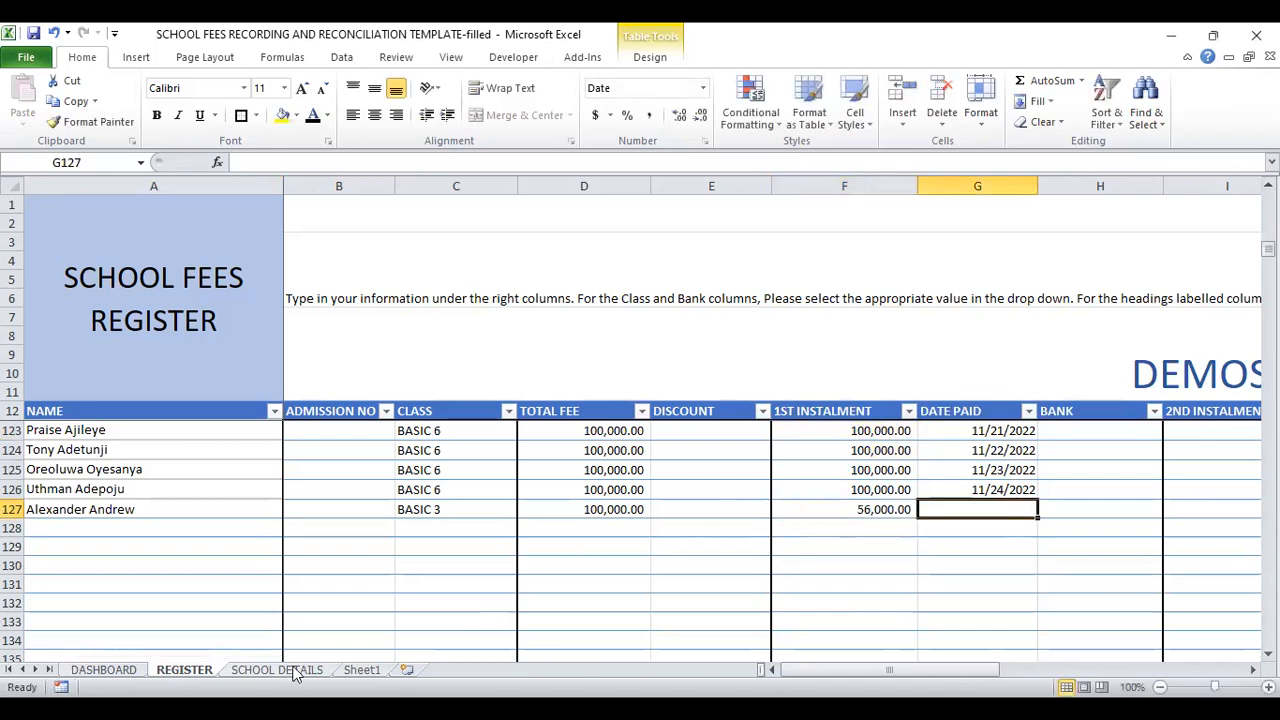
Step: Check the deposit's date on Sheet1 and enter 05/10/2022 as the date paid in REGISTER cell G127
left_click(355, 672)
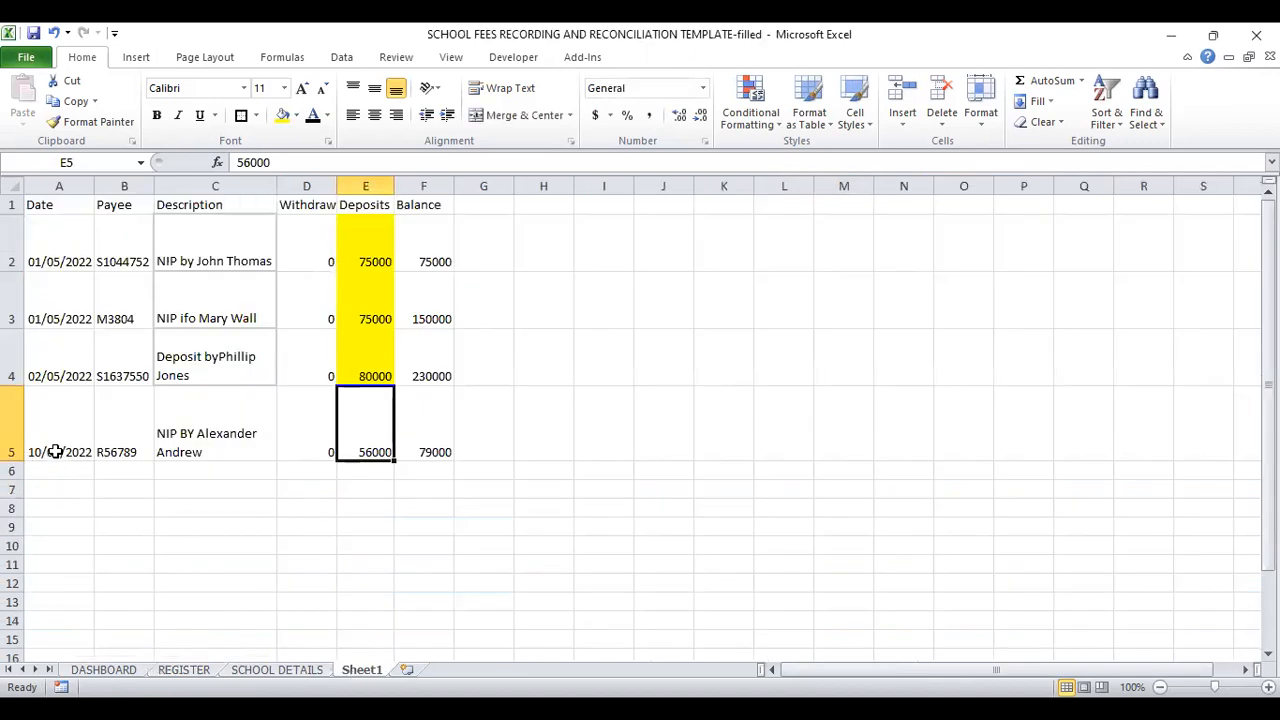
left_click(184, 672)
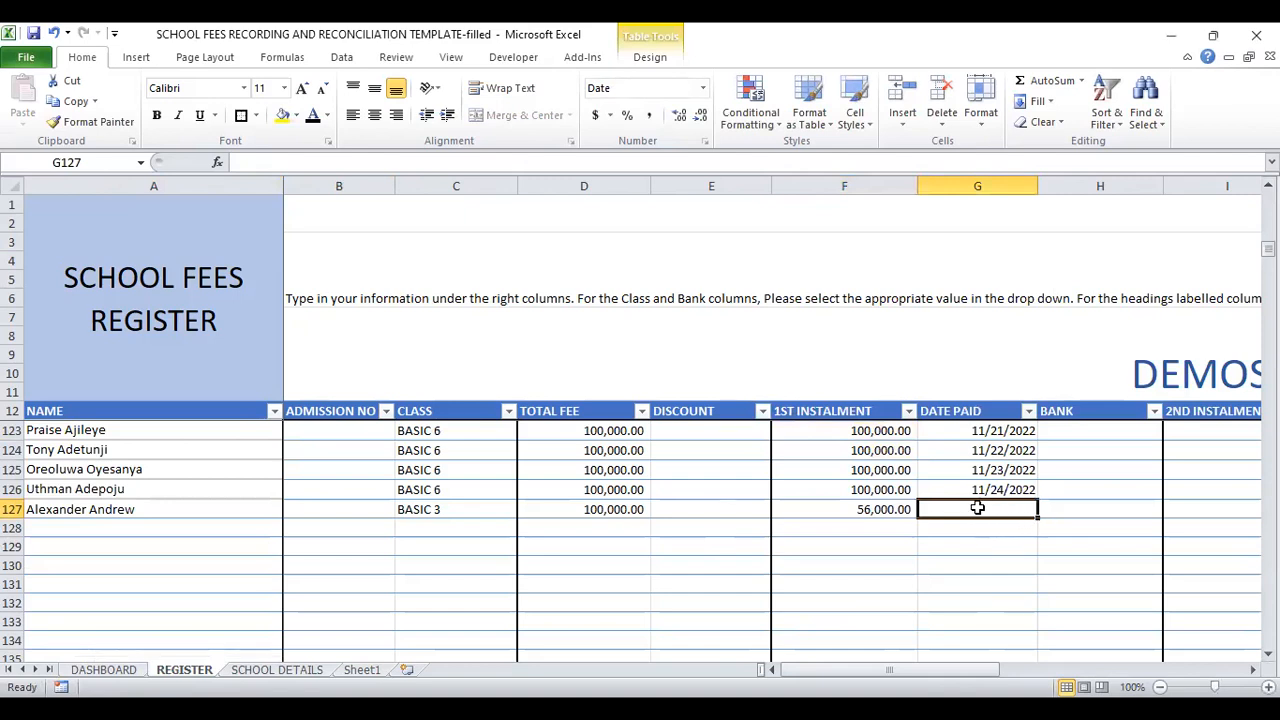
type("0")
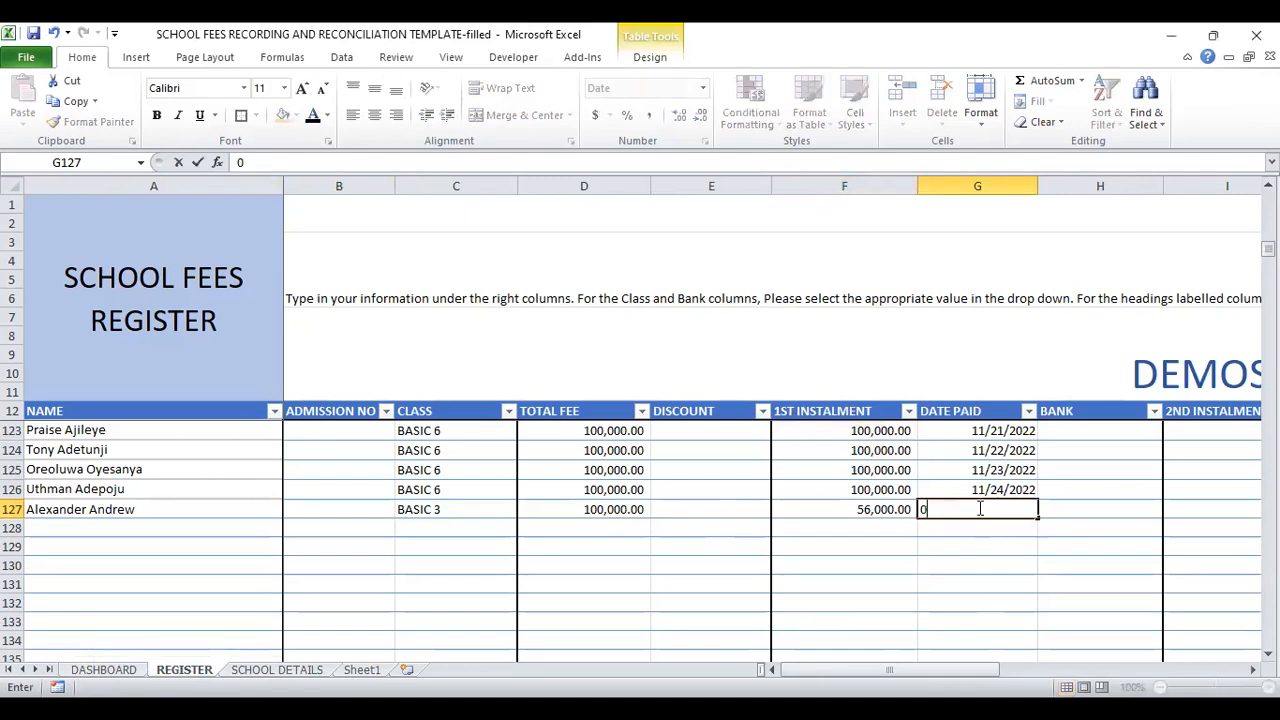
type("5/10/2022")
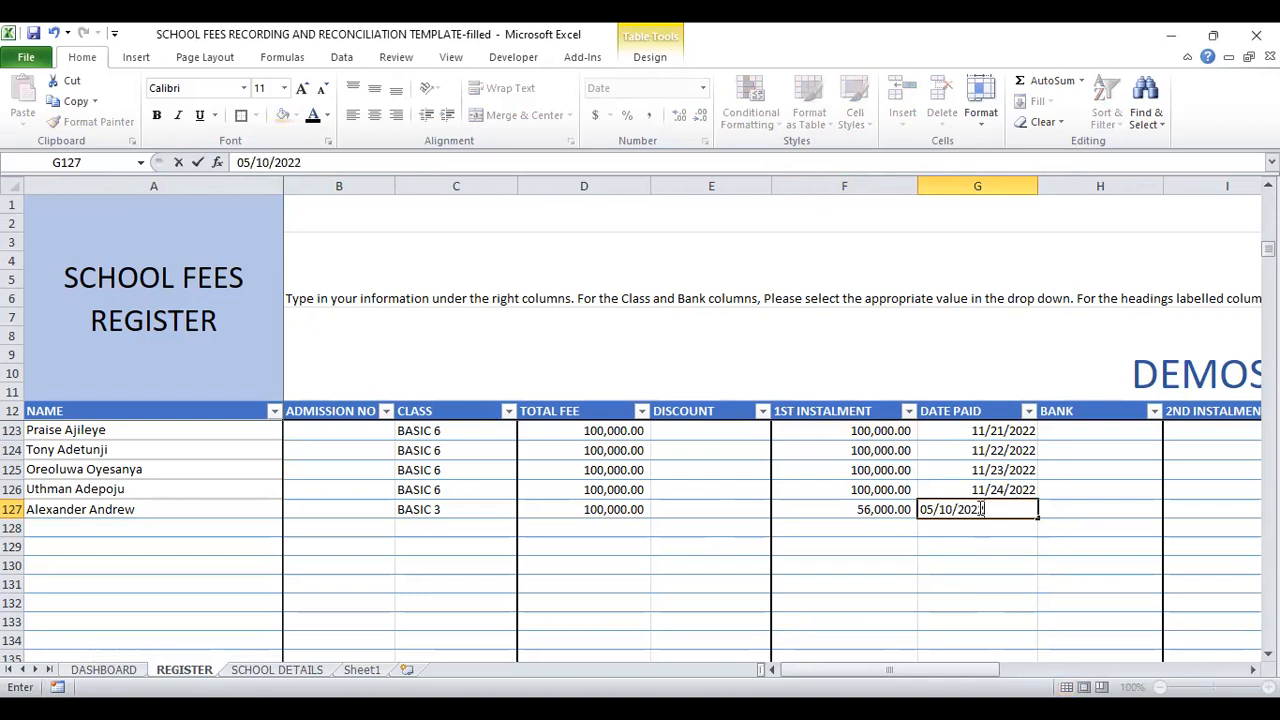
left_click(1070, 509)
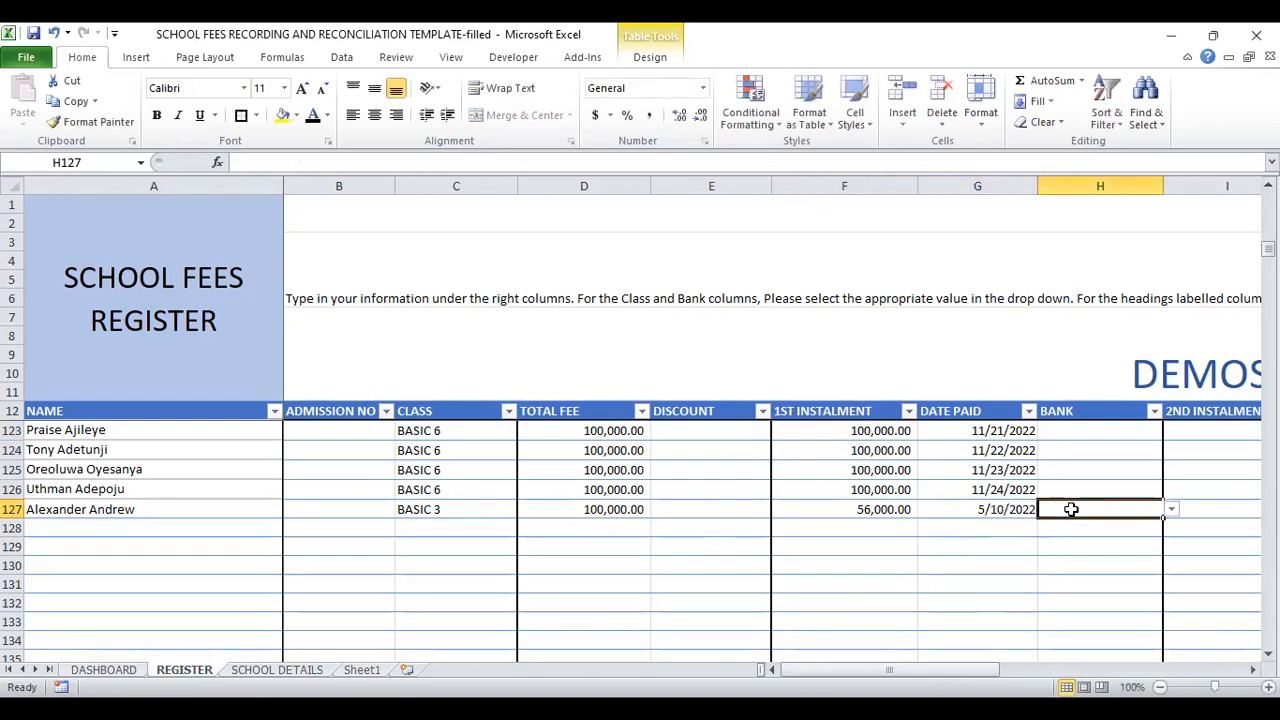
Step: Check the calculated total and balance of the new student in REGISTER row 127
key("Right")
key("Right")
key("Right")
key("Right")
key("Right")
key("Right")
key("Right")
key("Right")
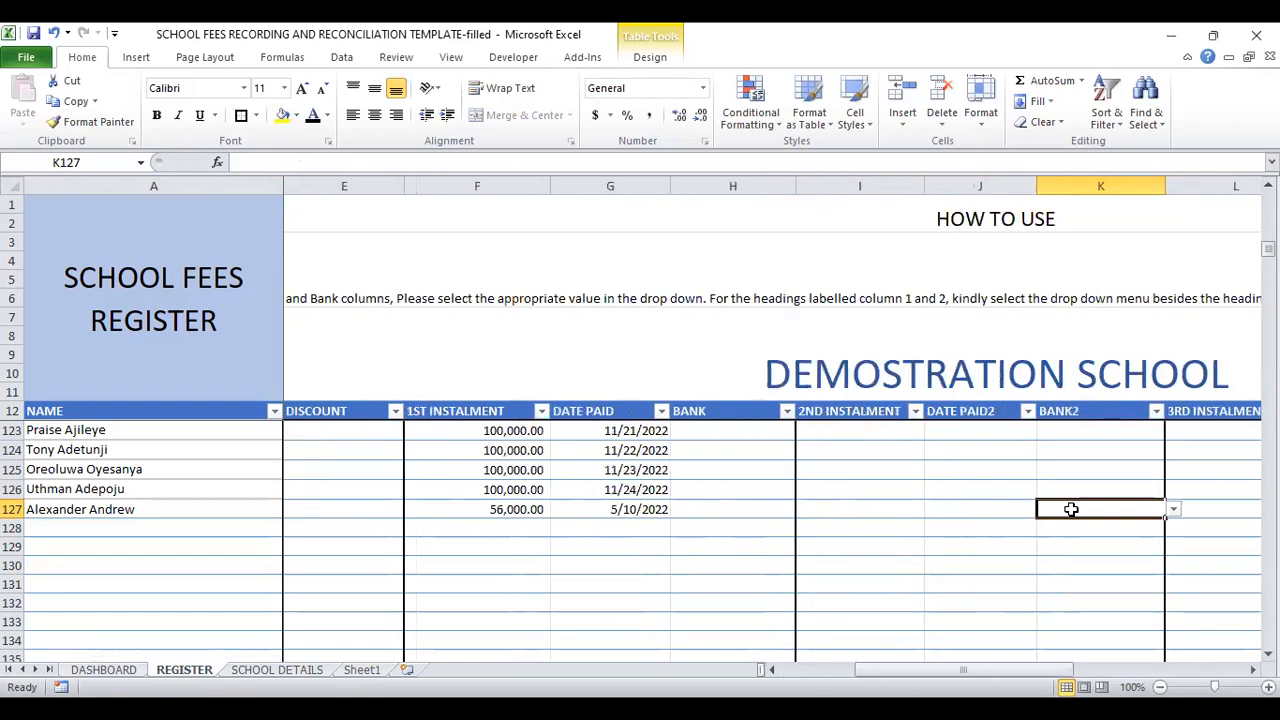
key("Right")
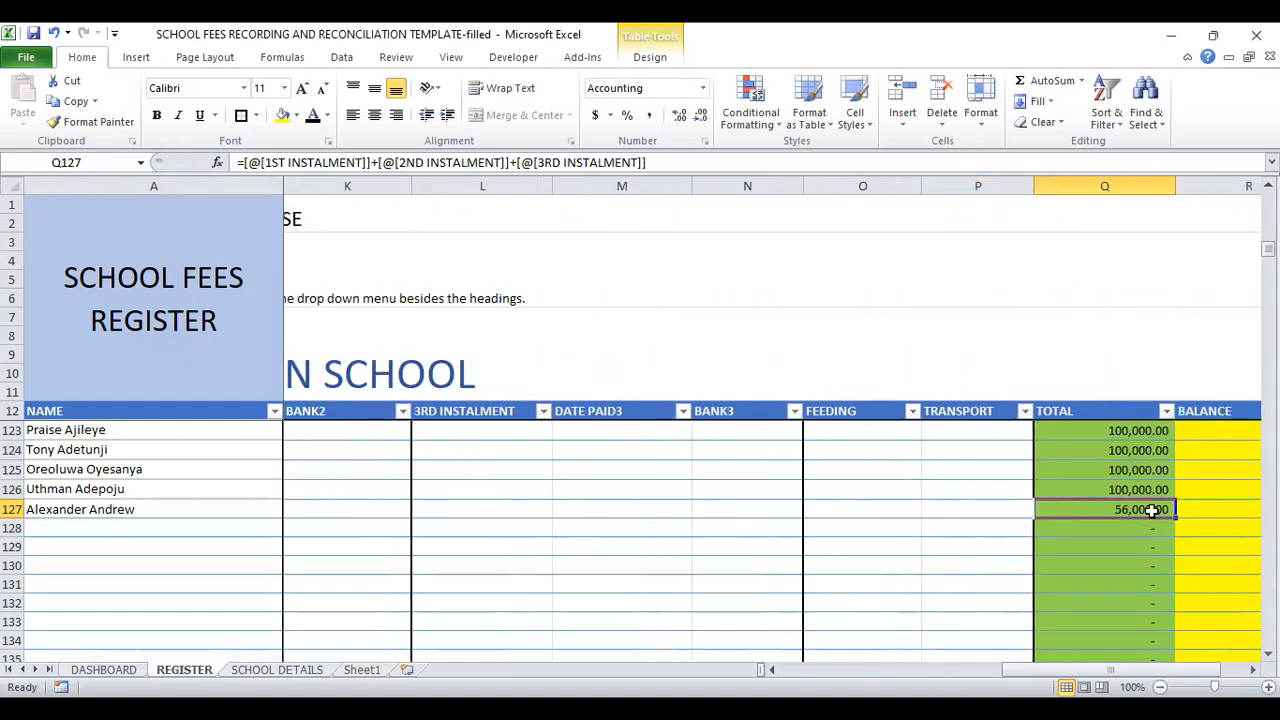
key("Right")
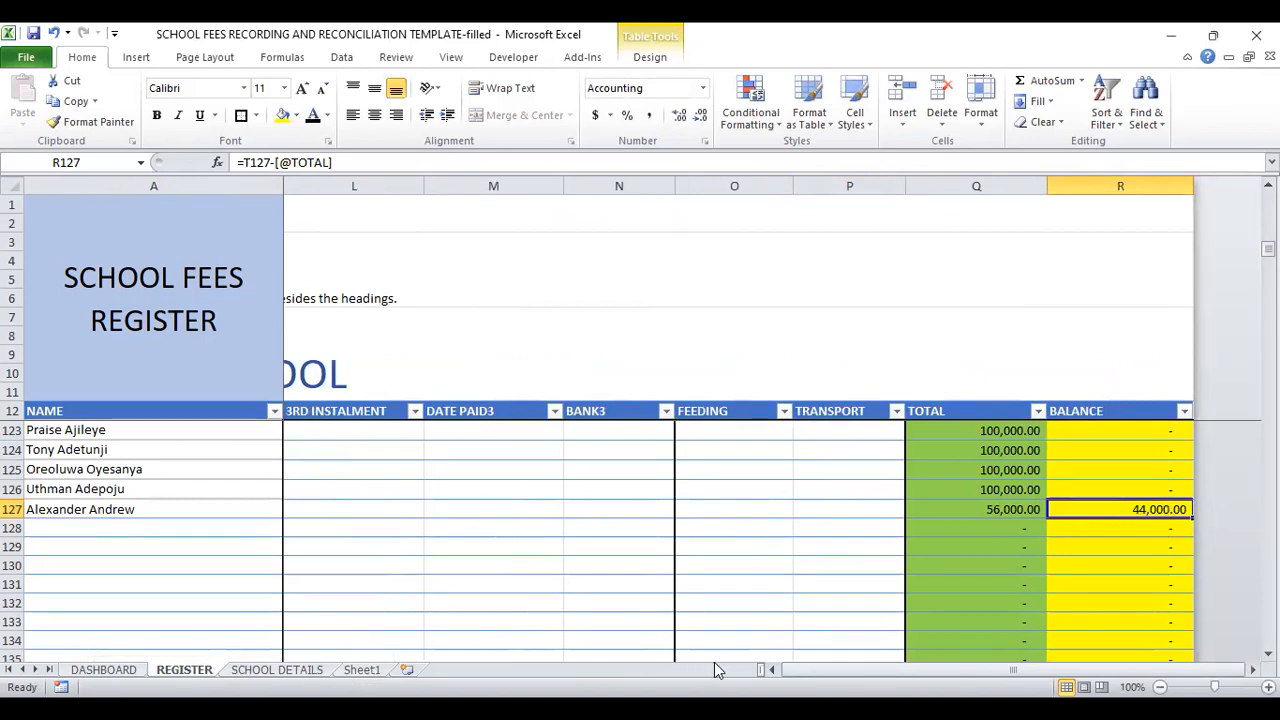
left_click(775, 670)
left_click_drag(775, 670, 775, 670)
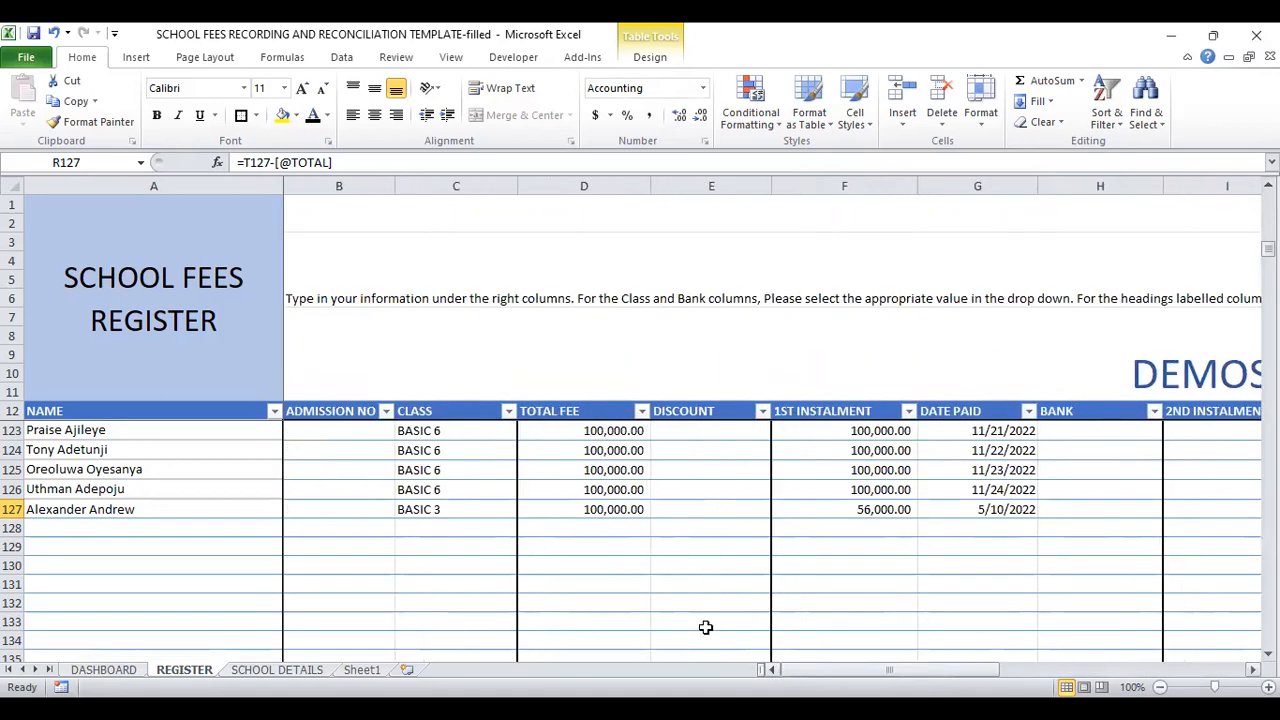
Step: Mark the fourth bank deposit as matched by filling REGISTER cell F127 and Sheet1 cell E5 with yellow
left_click(858, 507)
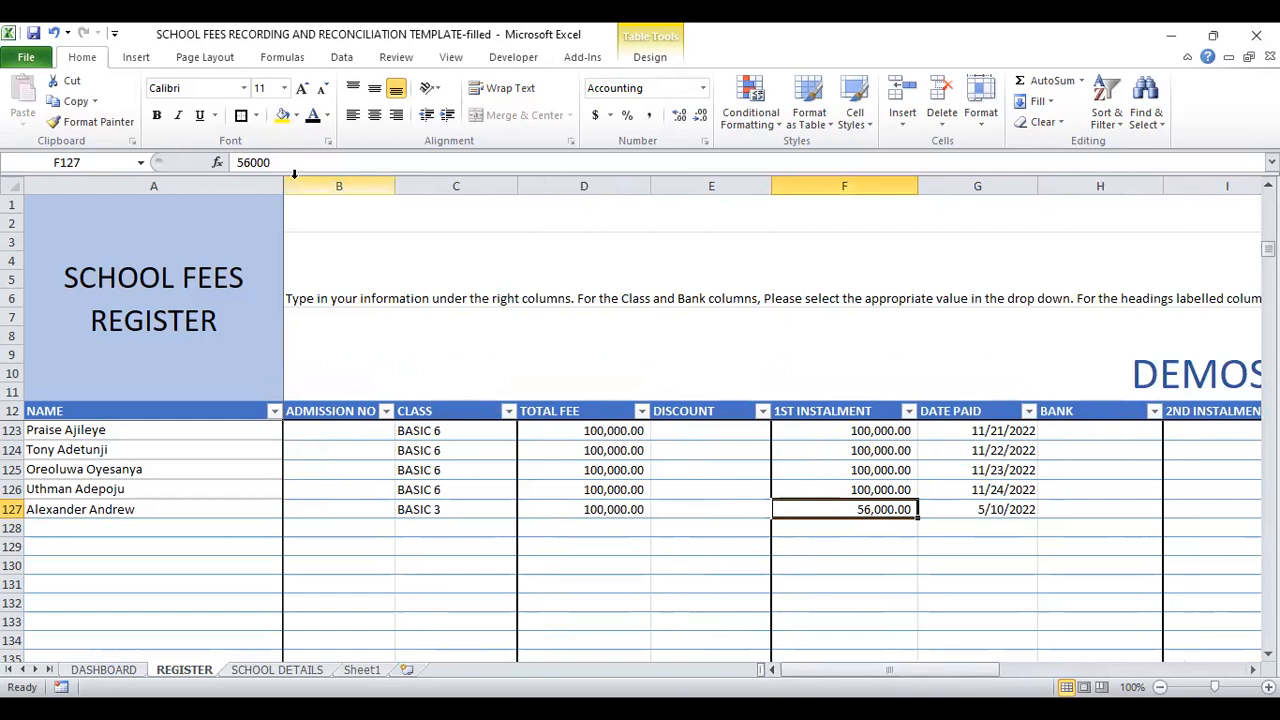
left_click(282, 115)
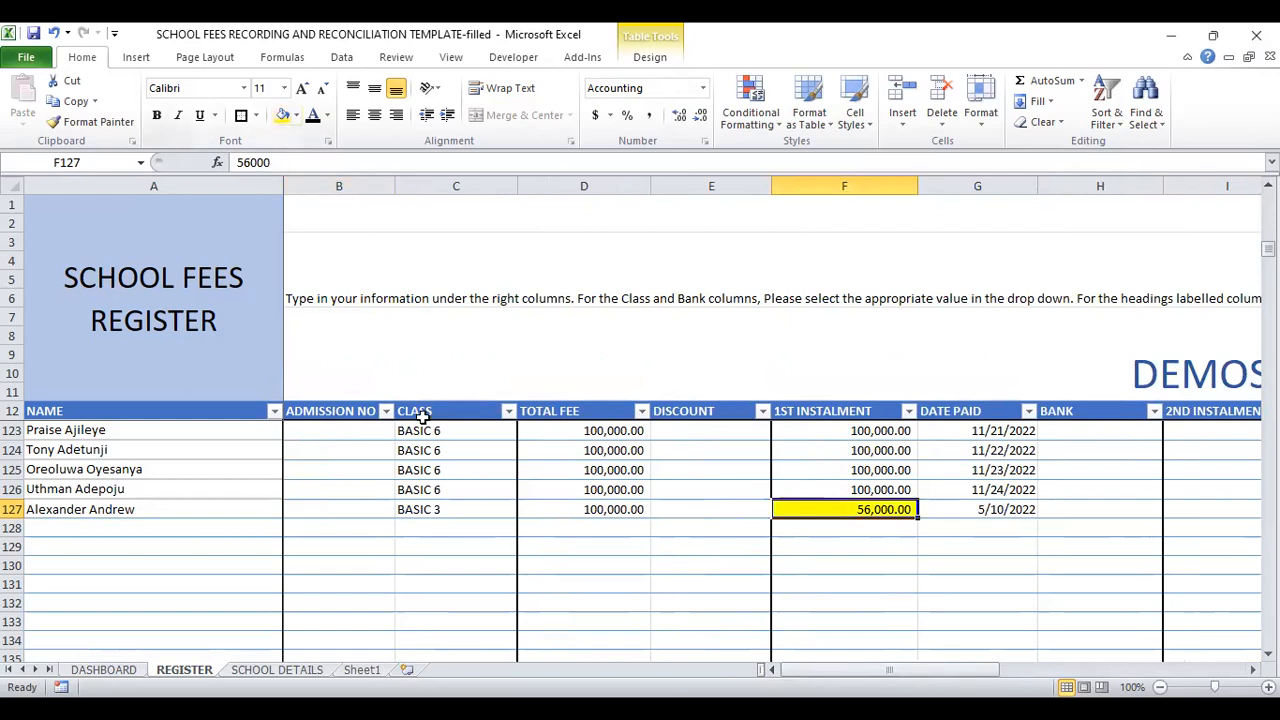
left_click(276, 678)
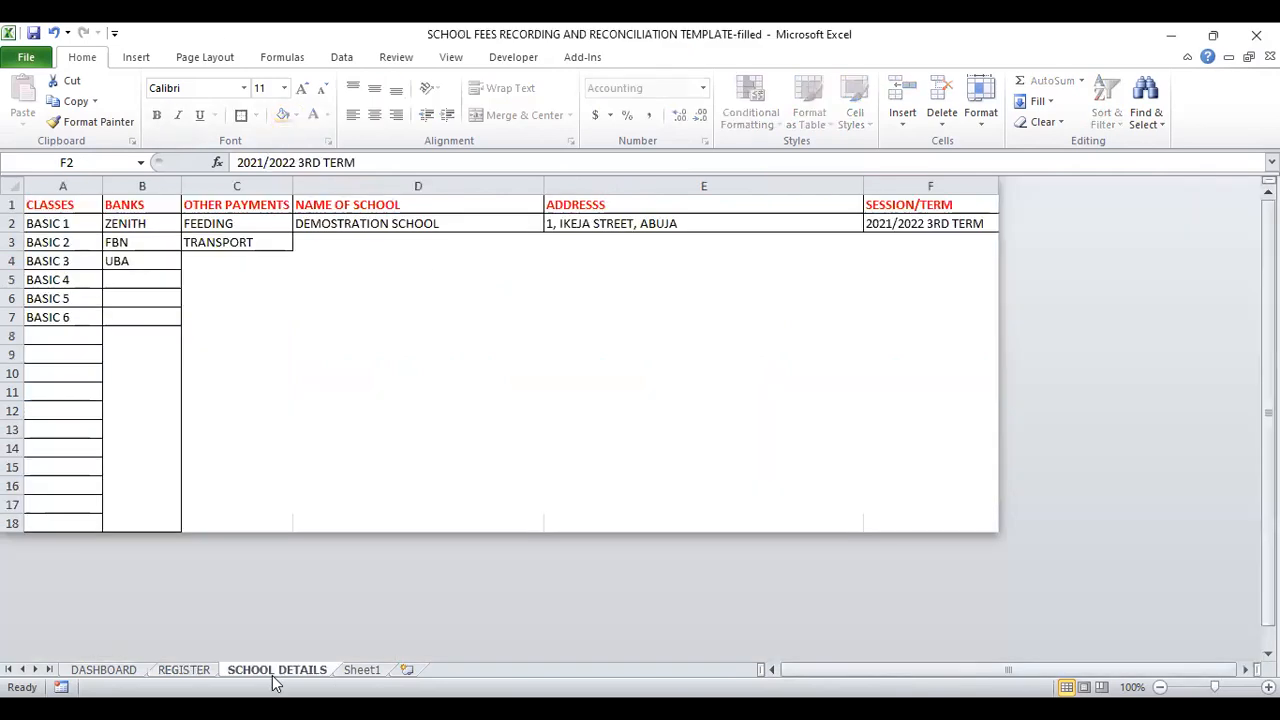
left_click(350, 672)
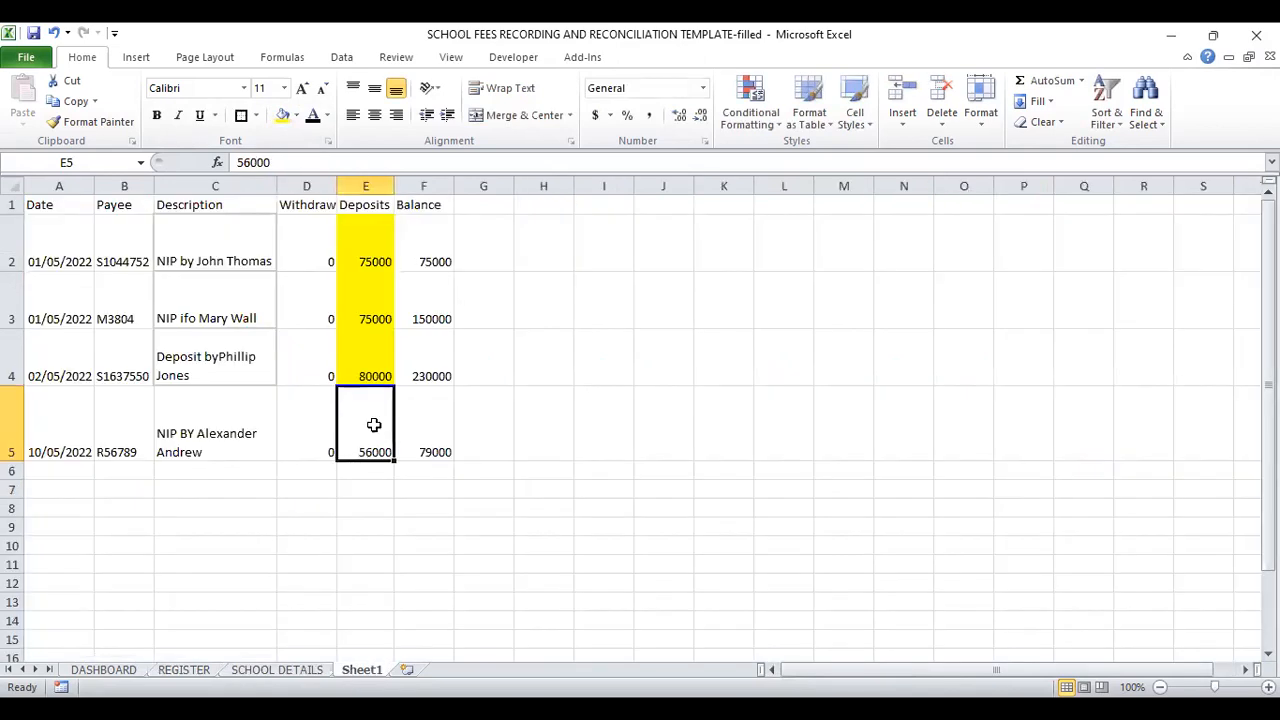
left_click(282, 116)
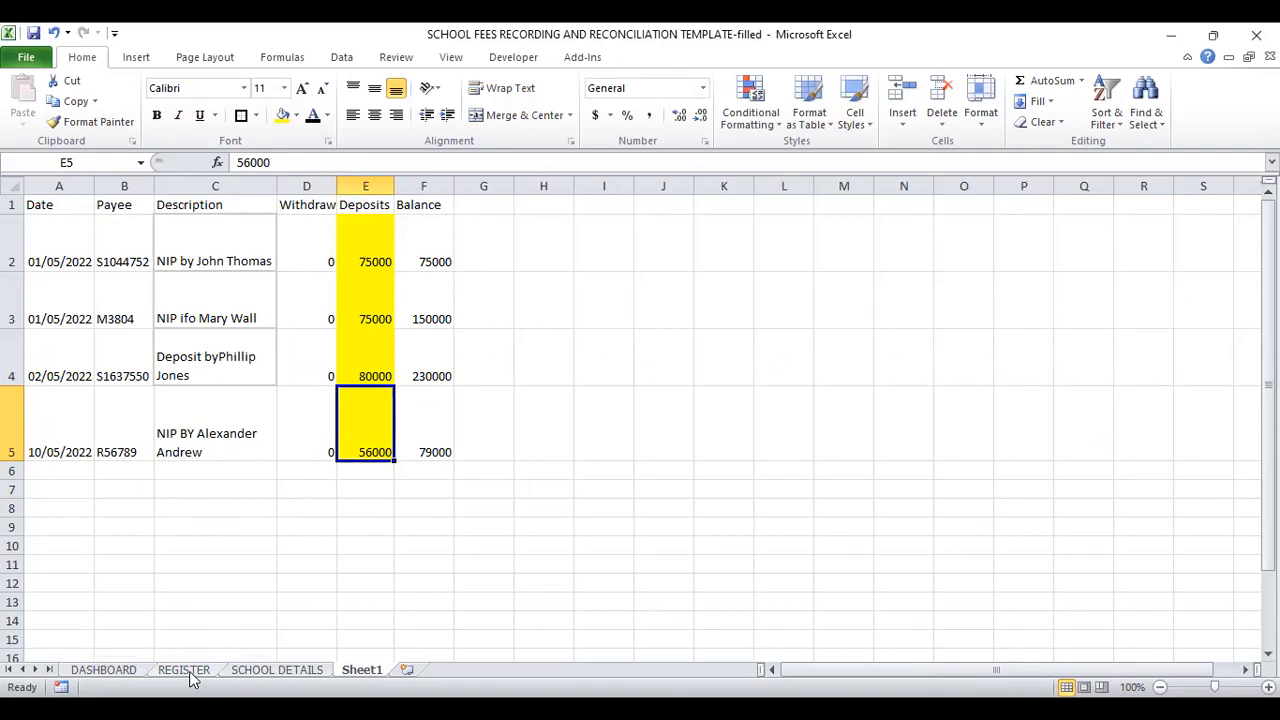
Step: Return to the REGISTER sheet and switch to the presentation's Benefits slide
left_click(186, 671)
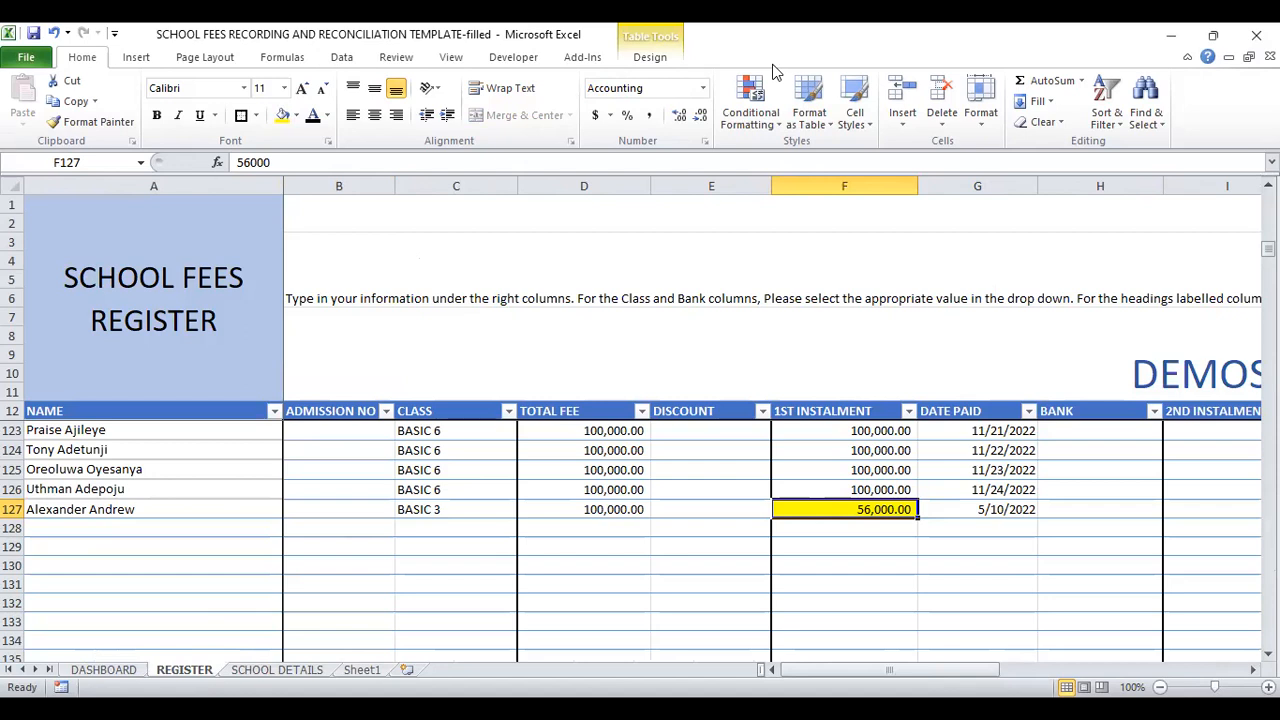
key("alt+Tab")
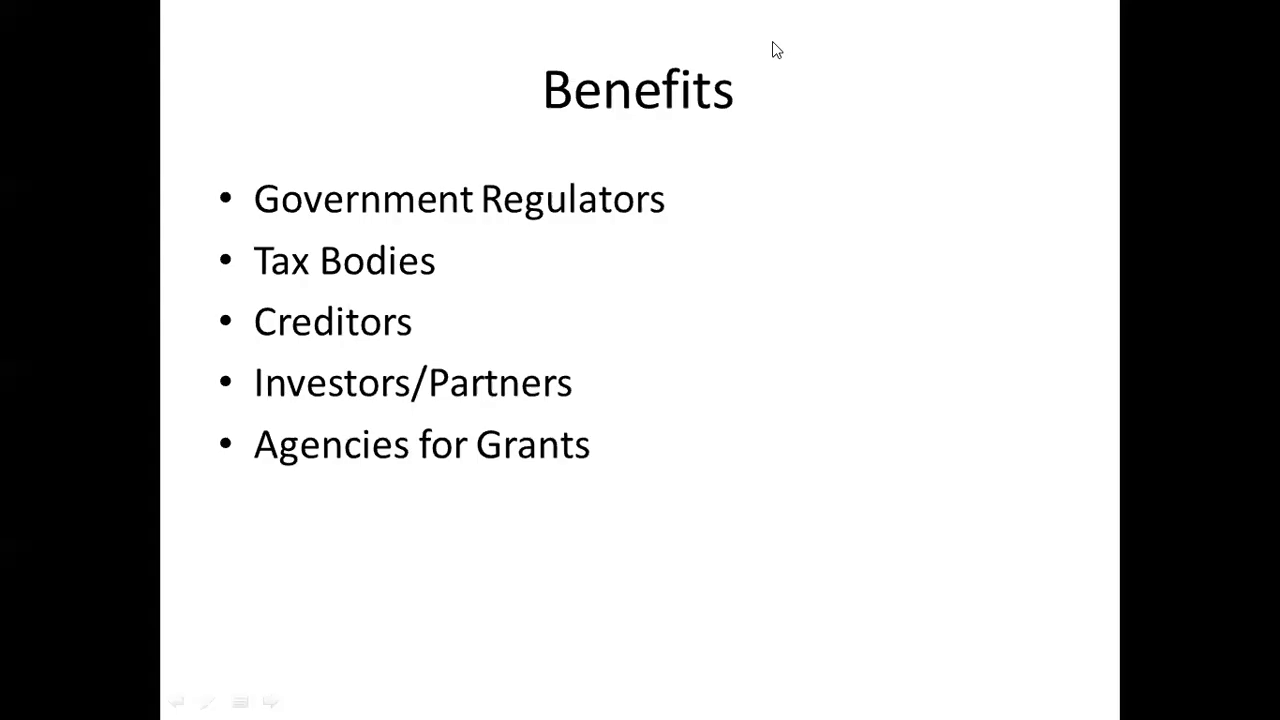